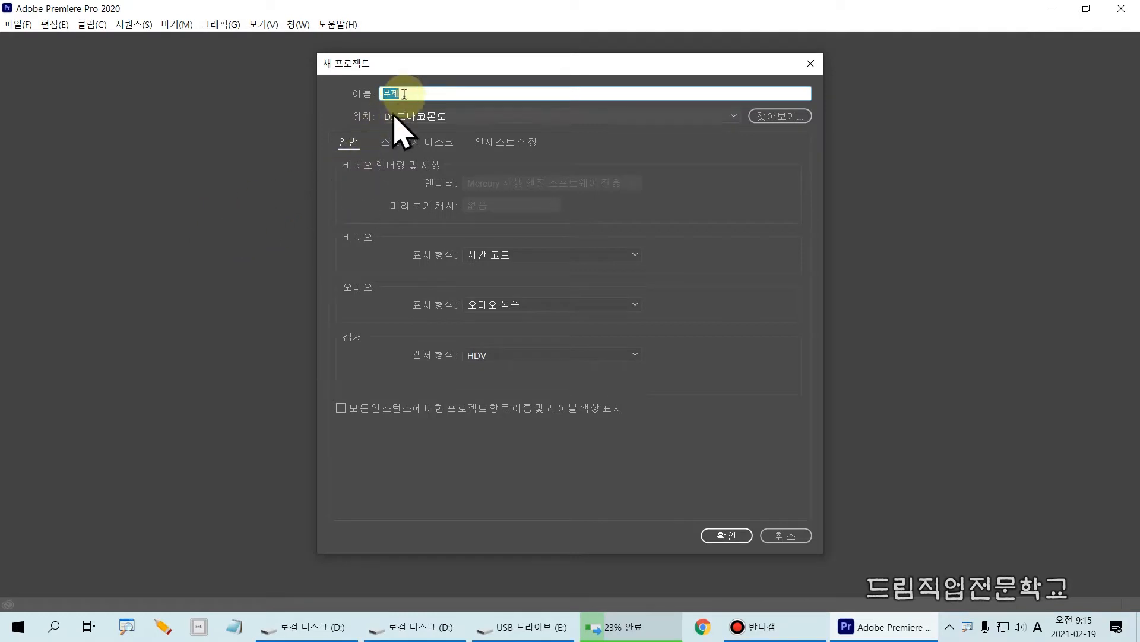
Create a new project named 연습용 in D:\모나코몬도, overwriting the existing project of that name
left_click_drag(409, 93, 375, 109)
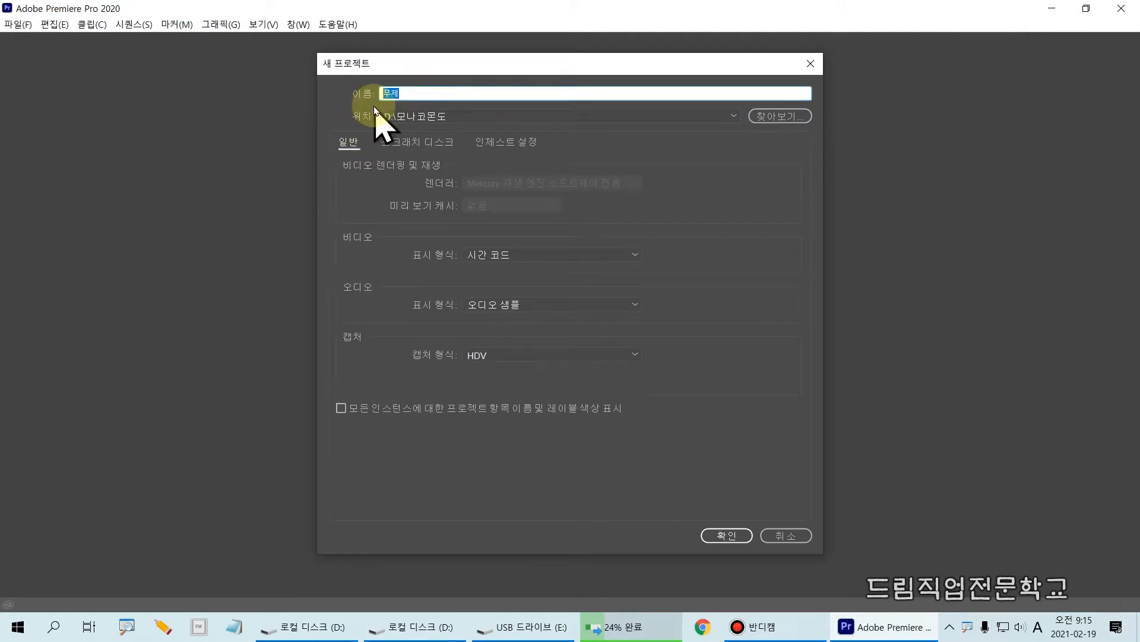
type("d")
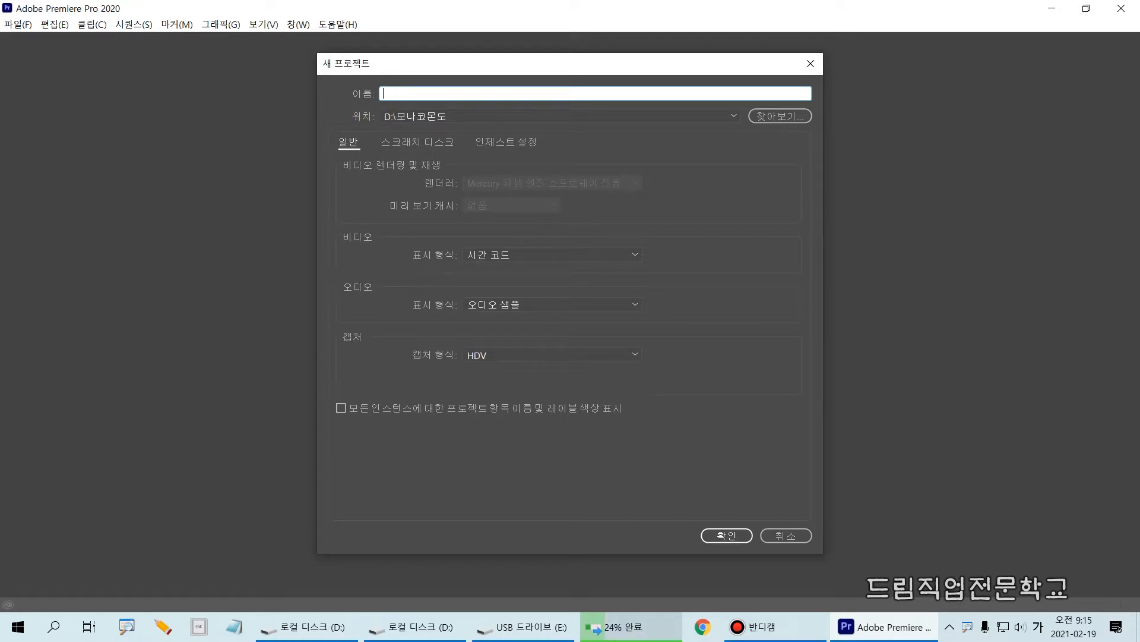
type("ustmqdyd")
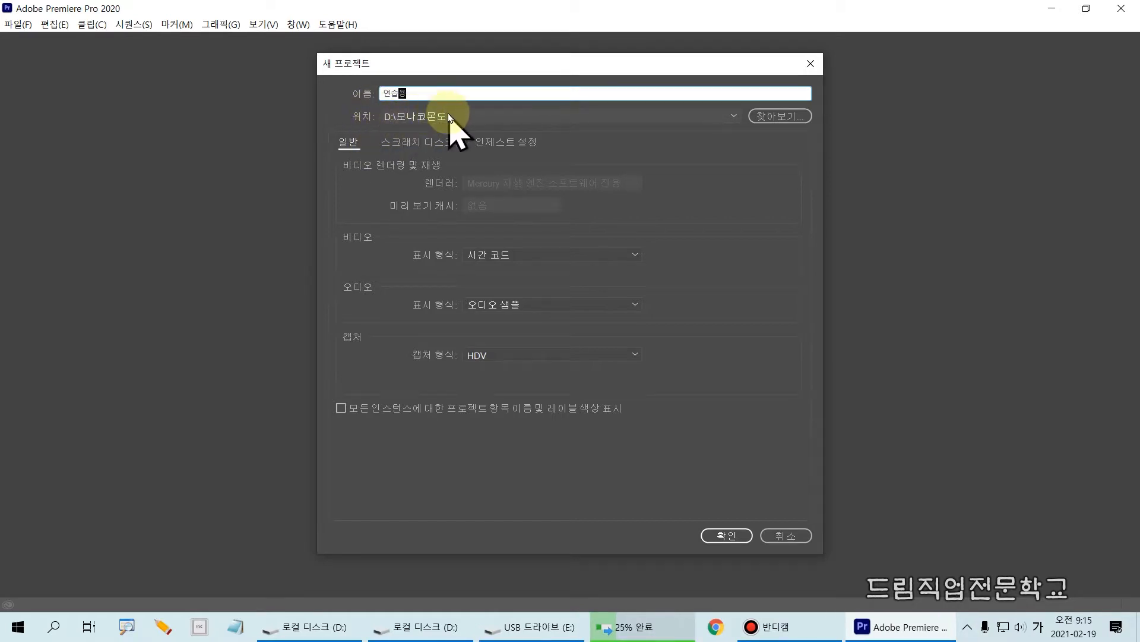
key("ctrl+2")
left_click_drag(359, 107, 487, 132)
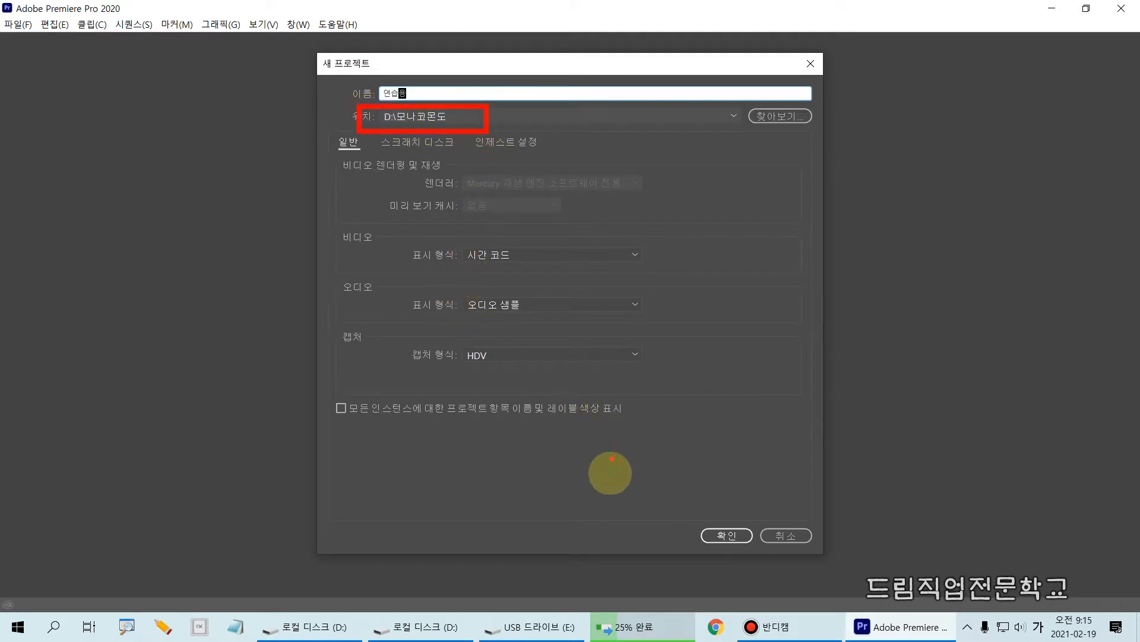
left_click_drag(641, 484, 781, 558)
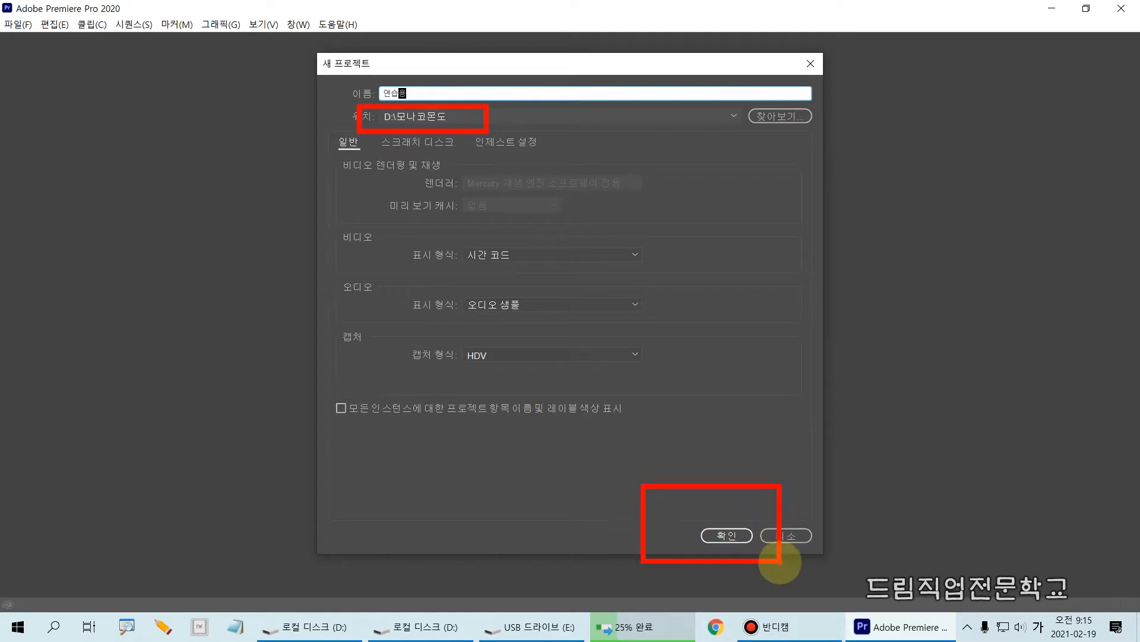
key("ctrl+2")
left_click(728, 535)
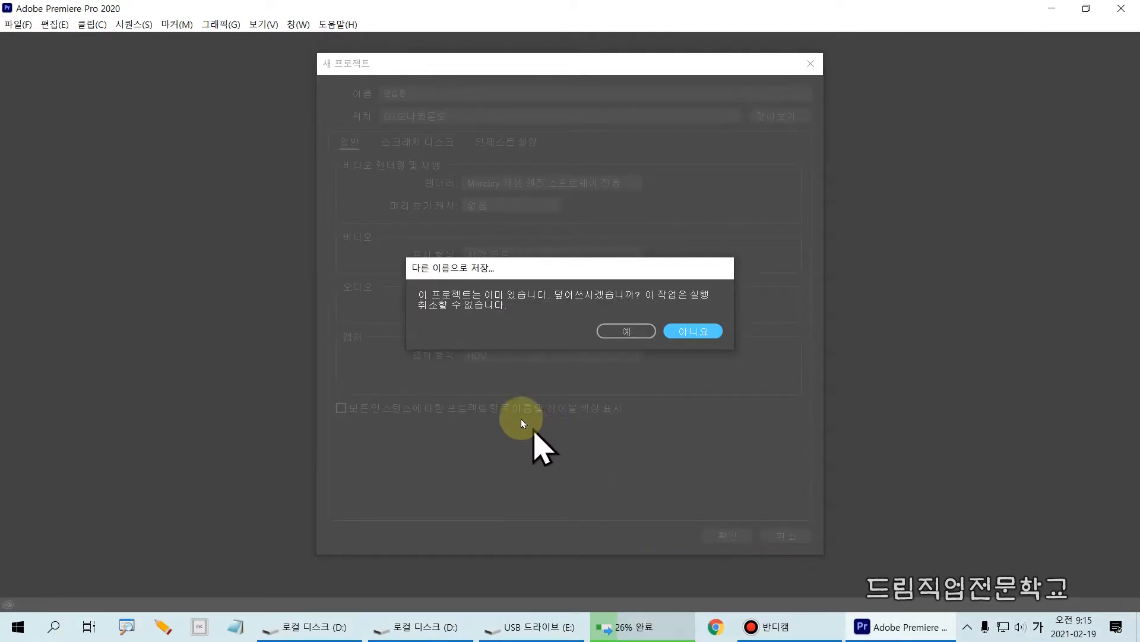
left_click(618, 332)
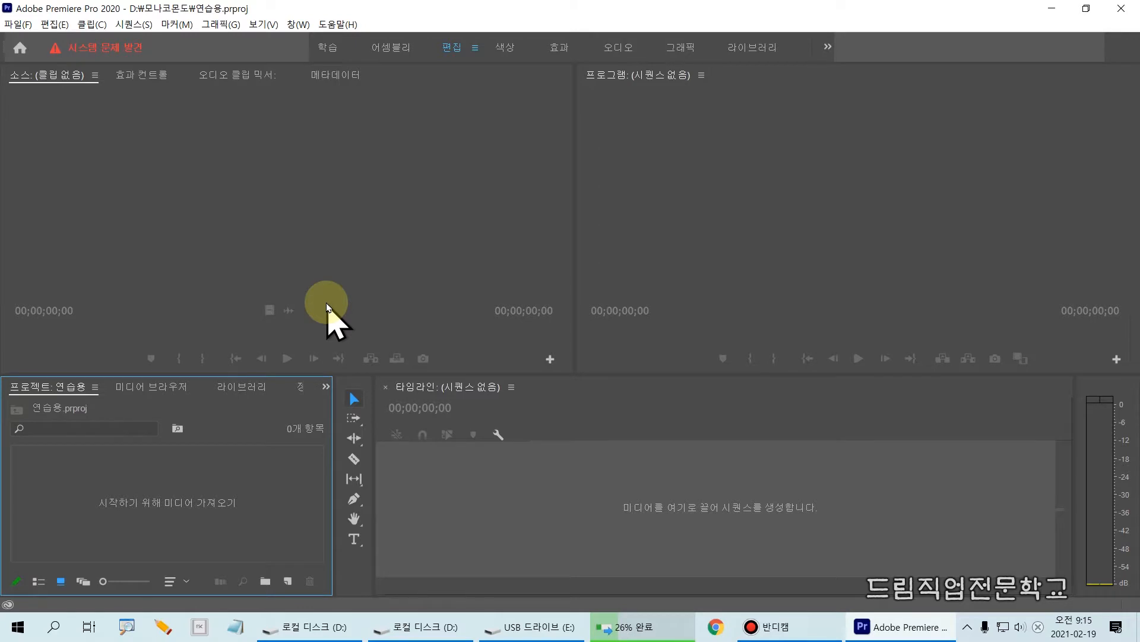
Create a new sequence from the custom 1920x1080 preset, keeping the name 시퀀스 01
key("ctrl+n")
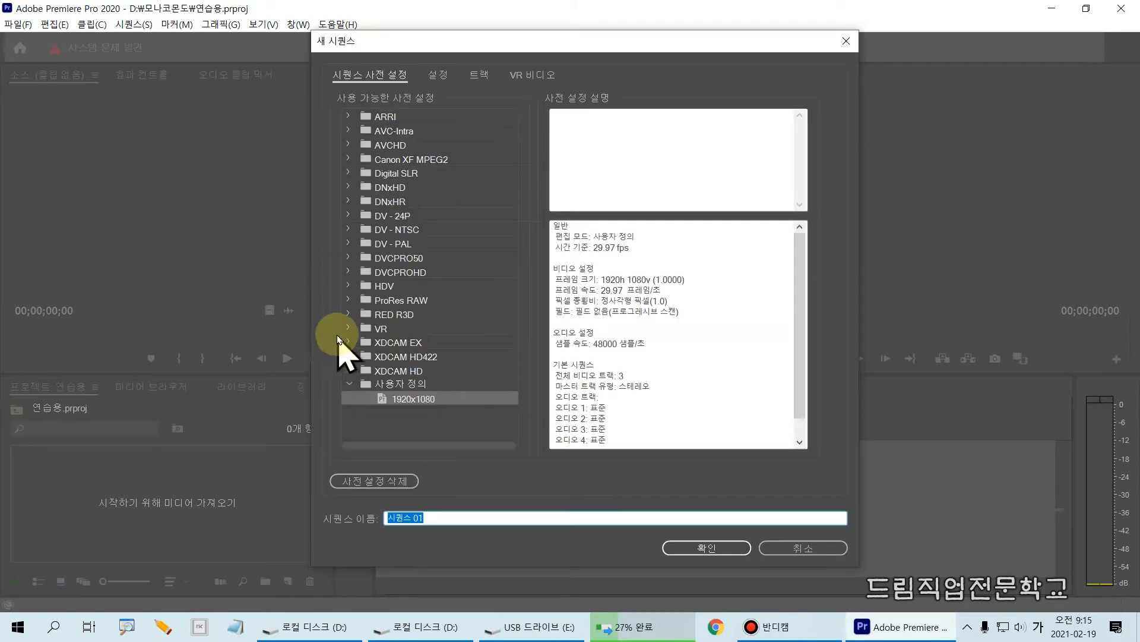
left_click_drag(312, 357, 501, 434)
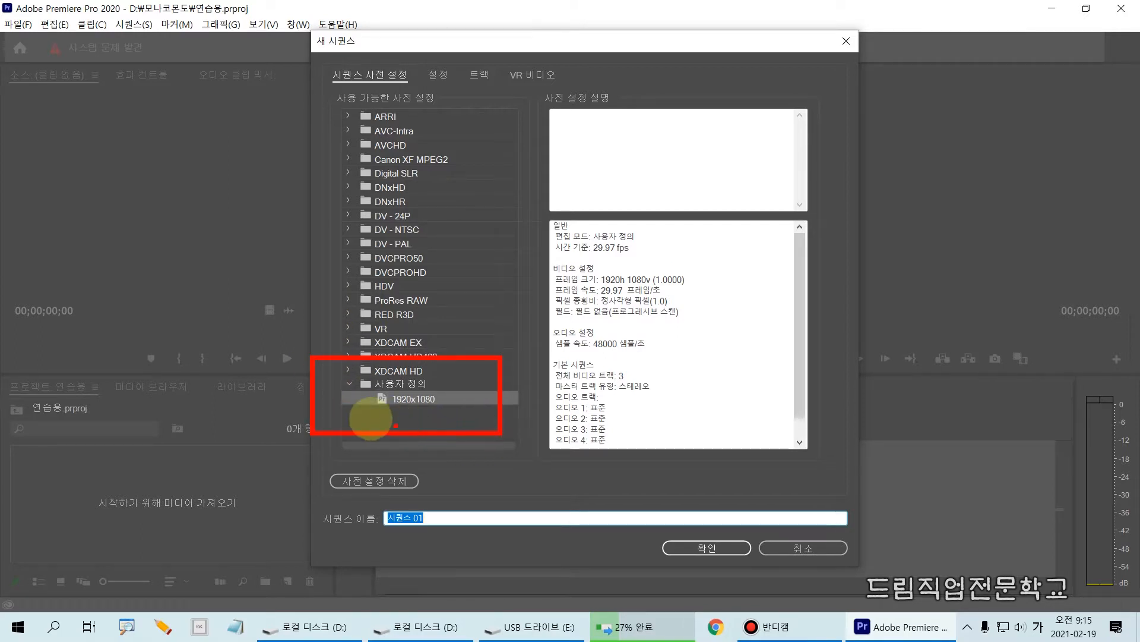
mouse_move(355, 406)
left_mouse_down()
mouse_move(448, 407)
mouse_move(461, 394)
mouse_move(463, 414)
left_mouse_up()
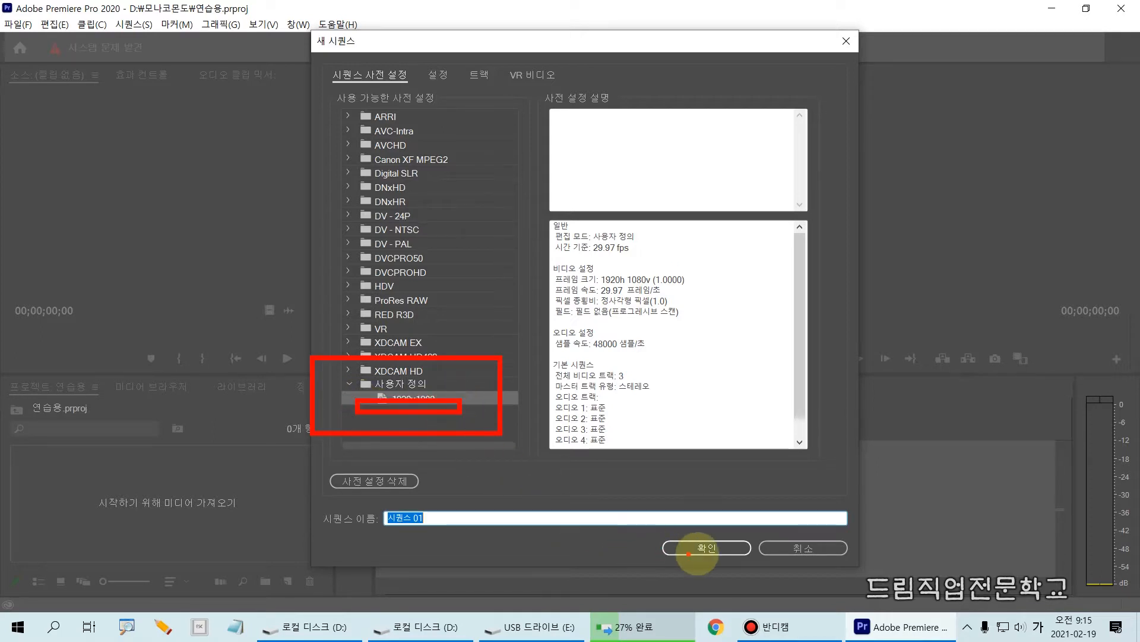
mouse_move(669, 519)
left_mouse_down()
mouse_move(700, 558)
mouse_move(756, 580)
left_mouse_up()
key("Escape")
left_click(711, 548)
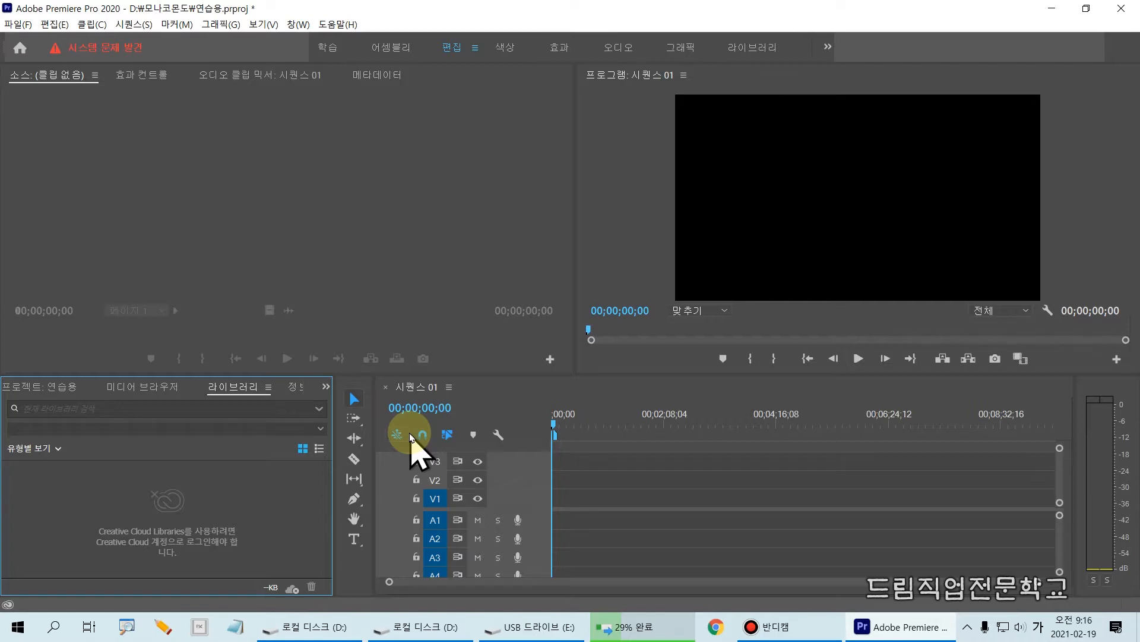
Show the contents of the 연습용 project, check the new sequence and clear its selection
mouse_move(2, 372)
left_mouse_down()
mouse_move(60, 413)
mouse_move(93, 407)
mouse_move(34, 387)
mouse_move(52, 398)
mouse_move(64, 374)
left_mouse_up()
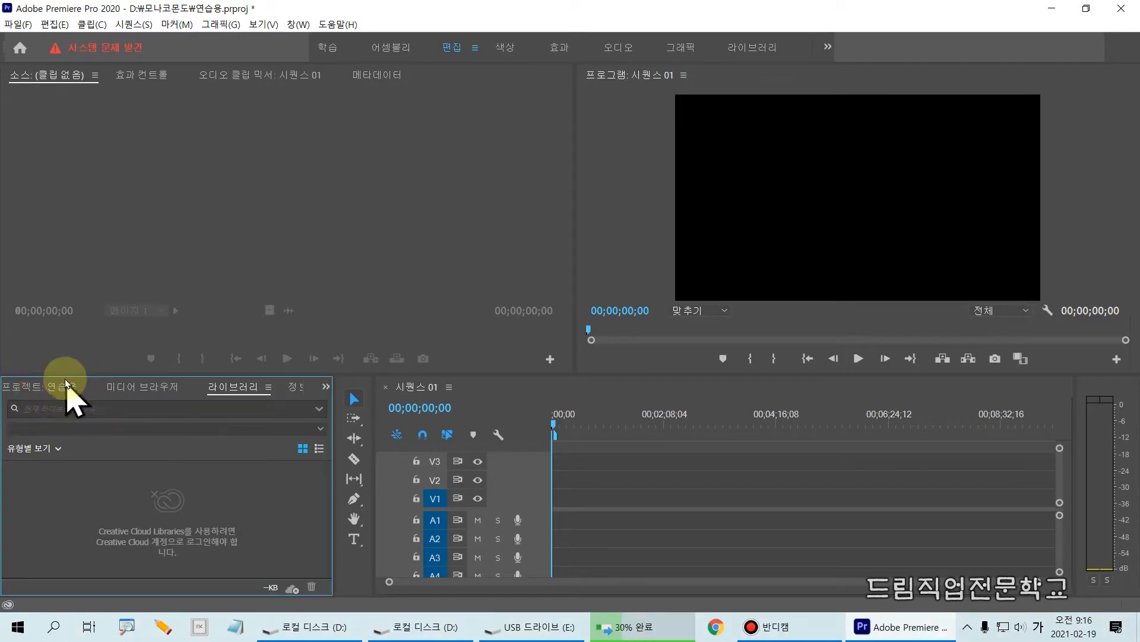
left_click(45, 387)
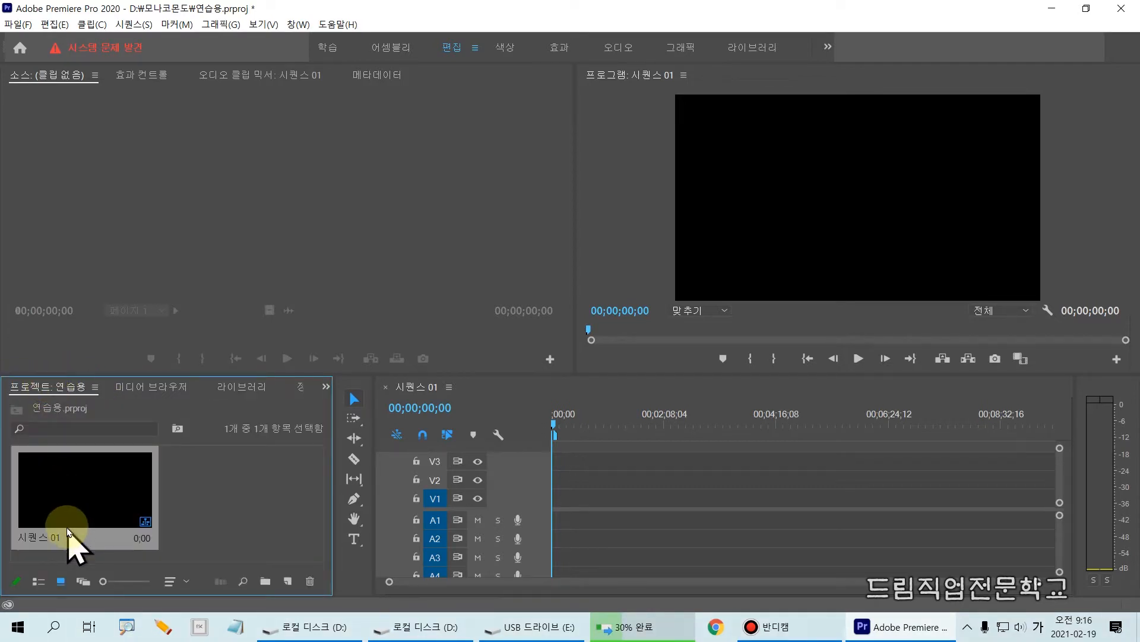
mouse_move(3, 441)
left_mouse_down()
mouse_move(42, 514)
mouse_move(178, 560)
left_mouse_up()
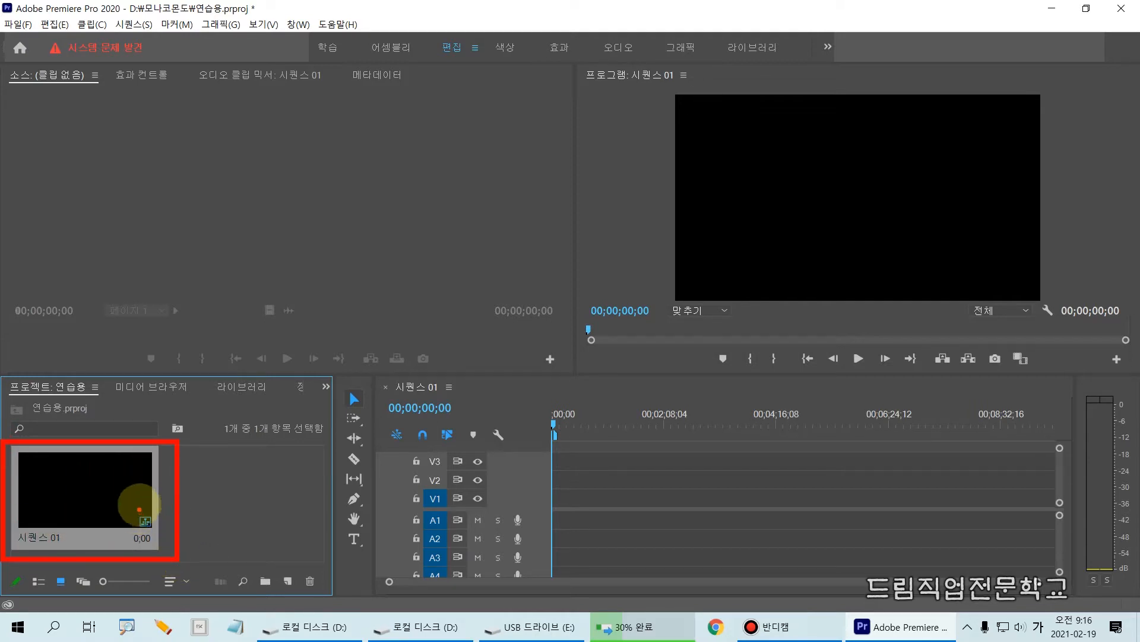
left_click_drag(107, 467, 135, 458)
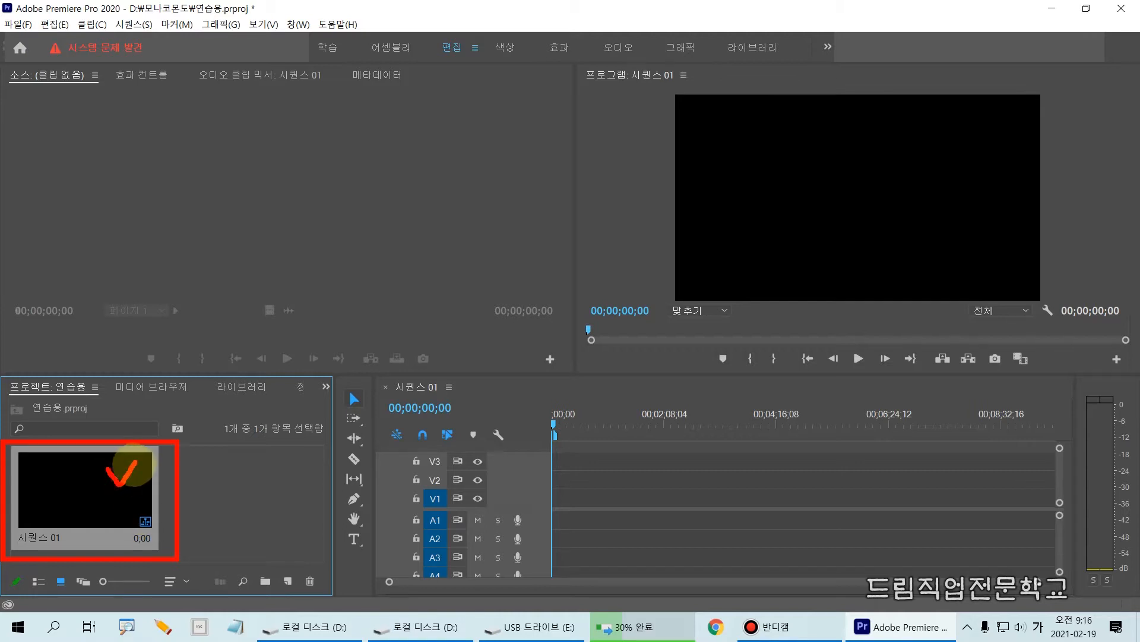
key("Escape")
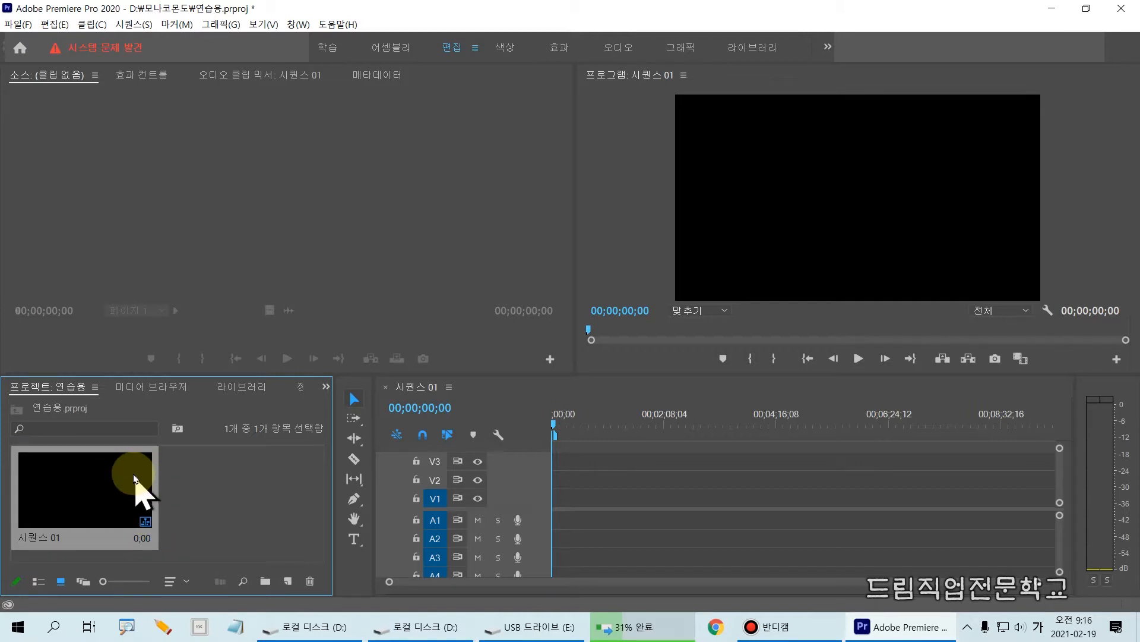
left_click(198, 486)
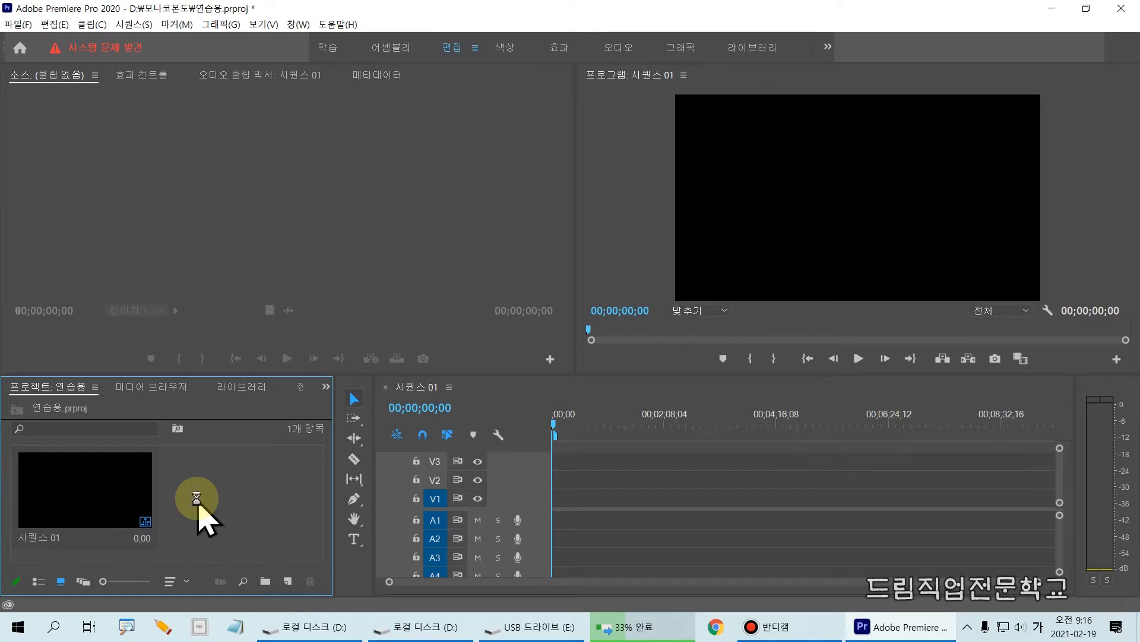
Import the video 미끄럼1.mp4 from 모나코몬도 > 프리미어프로 > 2일차-3일차 > 동영상 > 세병호 on drive D
double_click(198, 504)
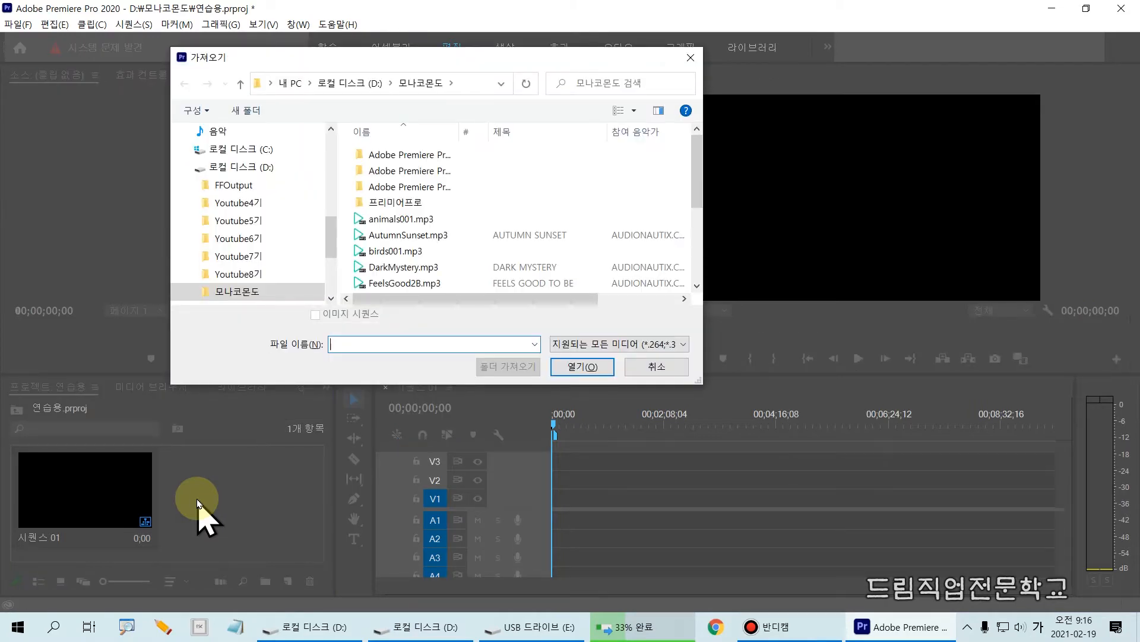
left_click(339, 85)
left_click(385, 252)
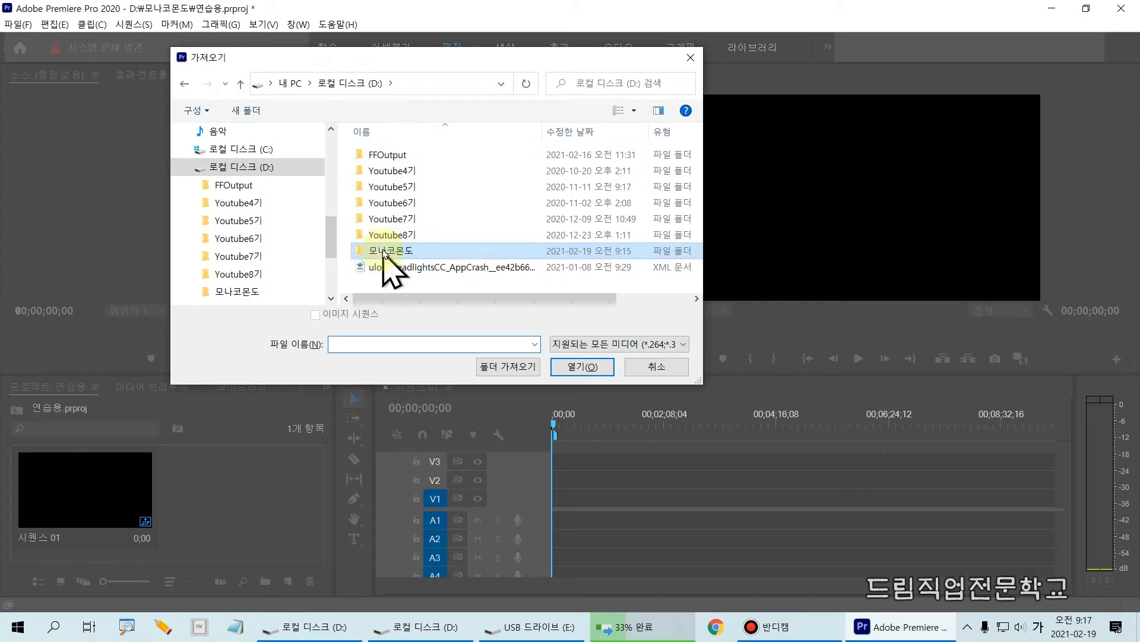
double_click(384, 253)
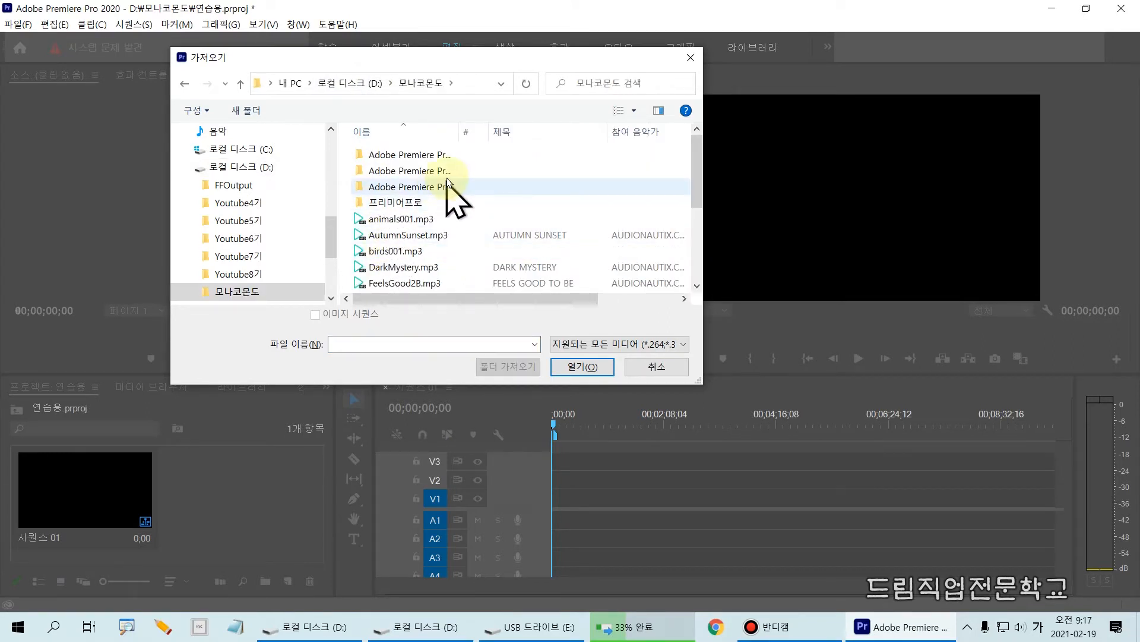
left_click_drag(462, 130, 570, 143)
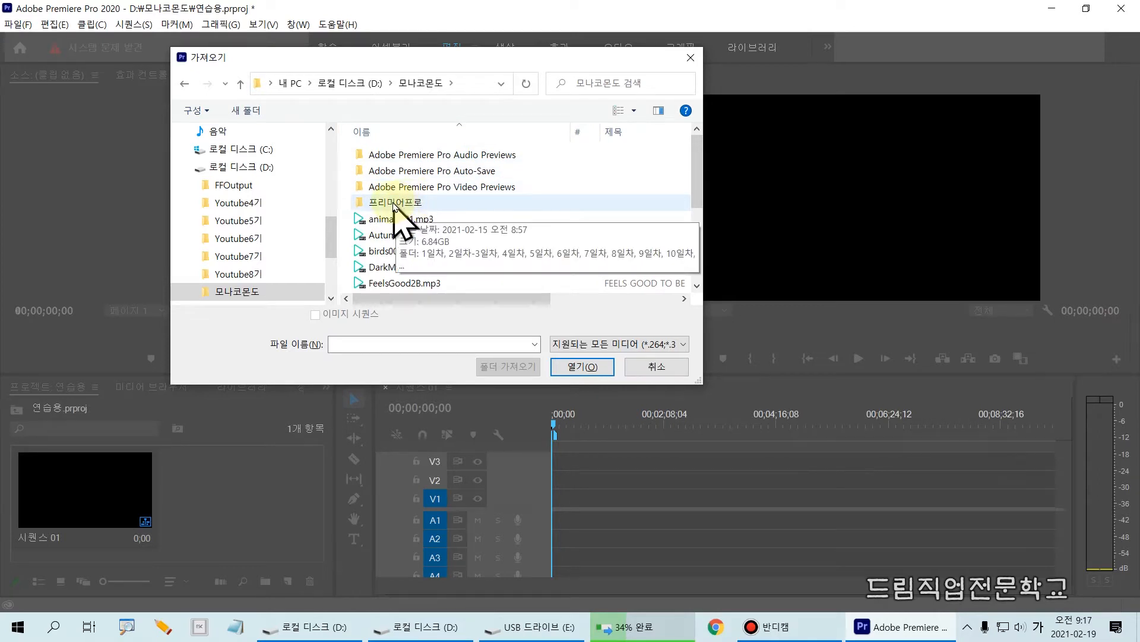
double_click(392, 204)
double_click(380, 172)
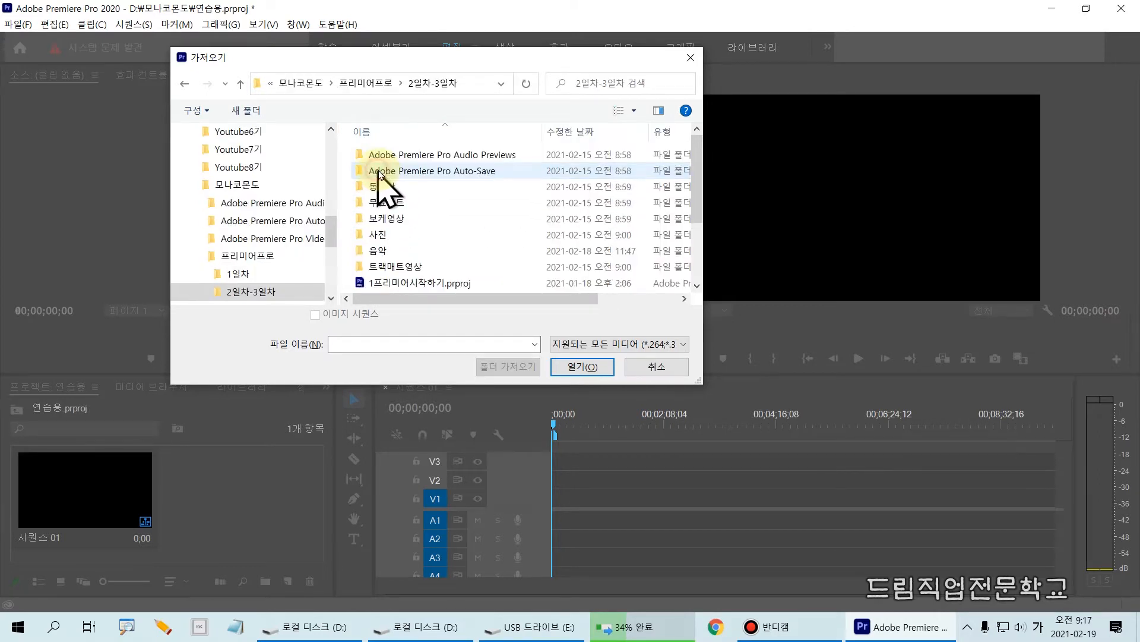
double_click(389, 186)
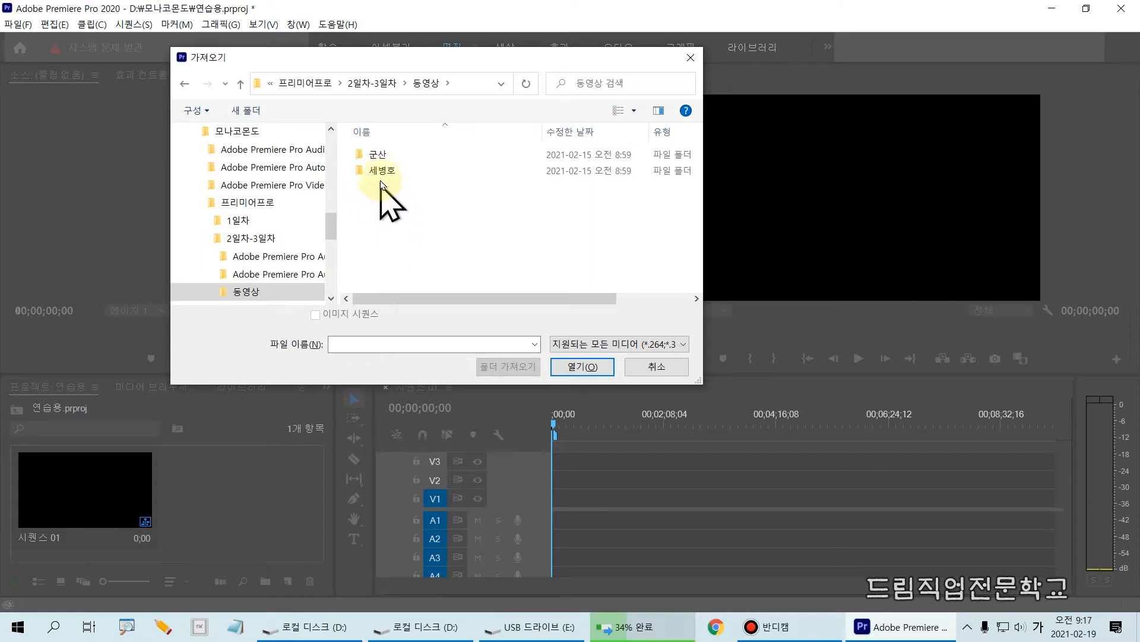
double_click(389, 173)
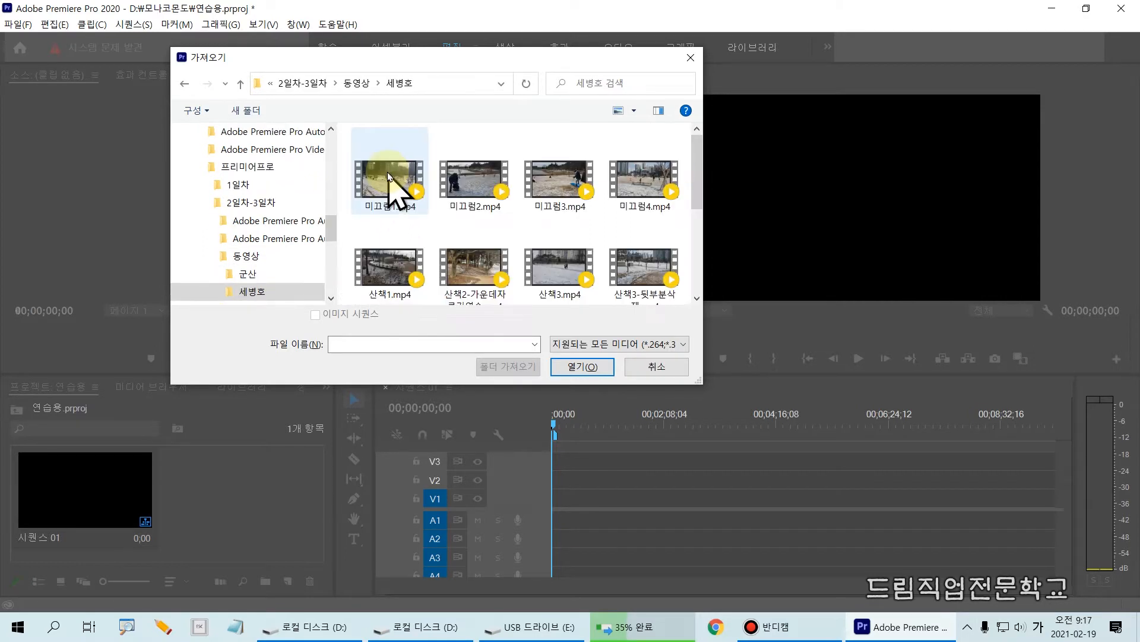
left_click(395, 174)
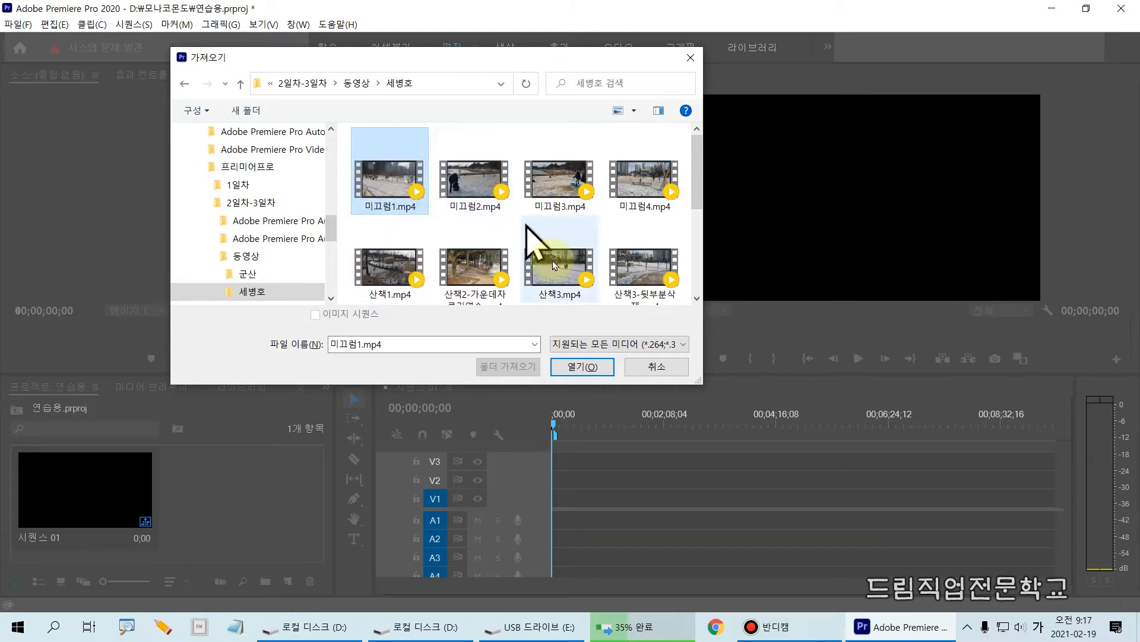
left_click(582, 366)
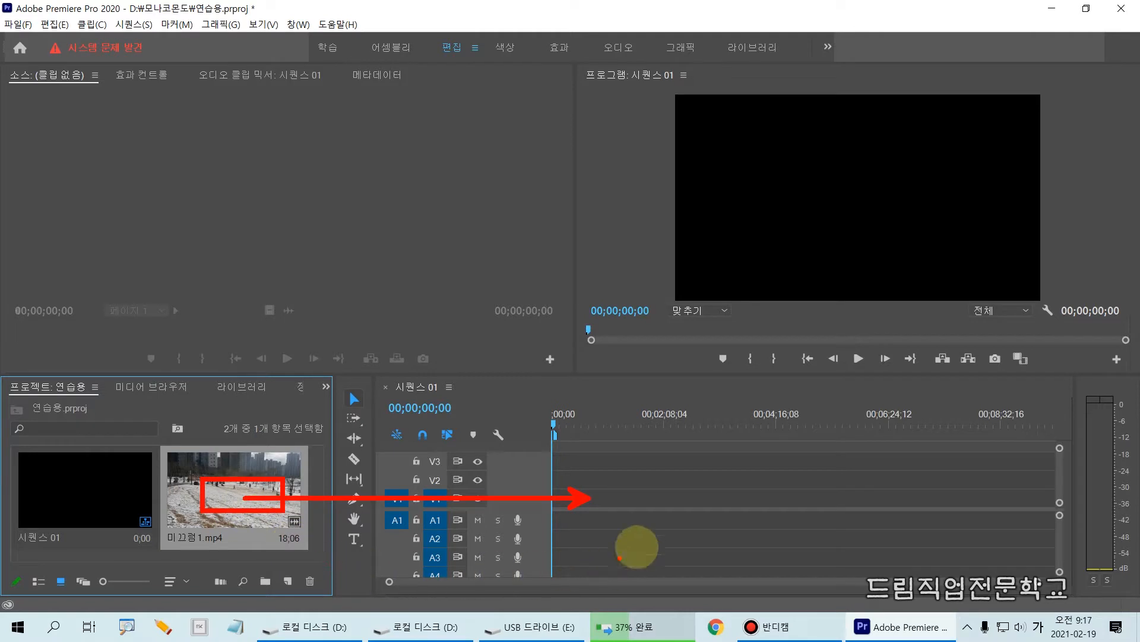
Place 미끄럼1.mp4 at the start of video track V1 in 시퀀스 01, keeping the existing sequence settings
left_click_drag(262, 509, 550, 502)
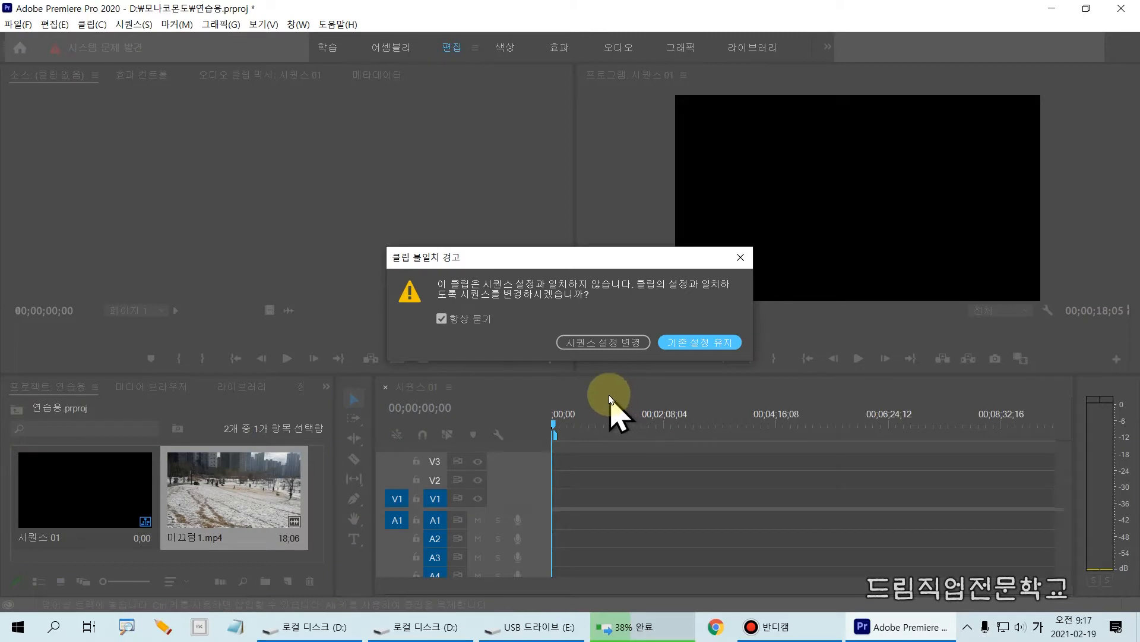
left_click_drag(450, 310, 617, 310)
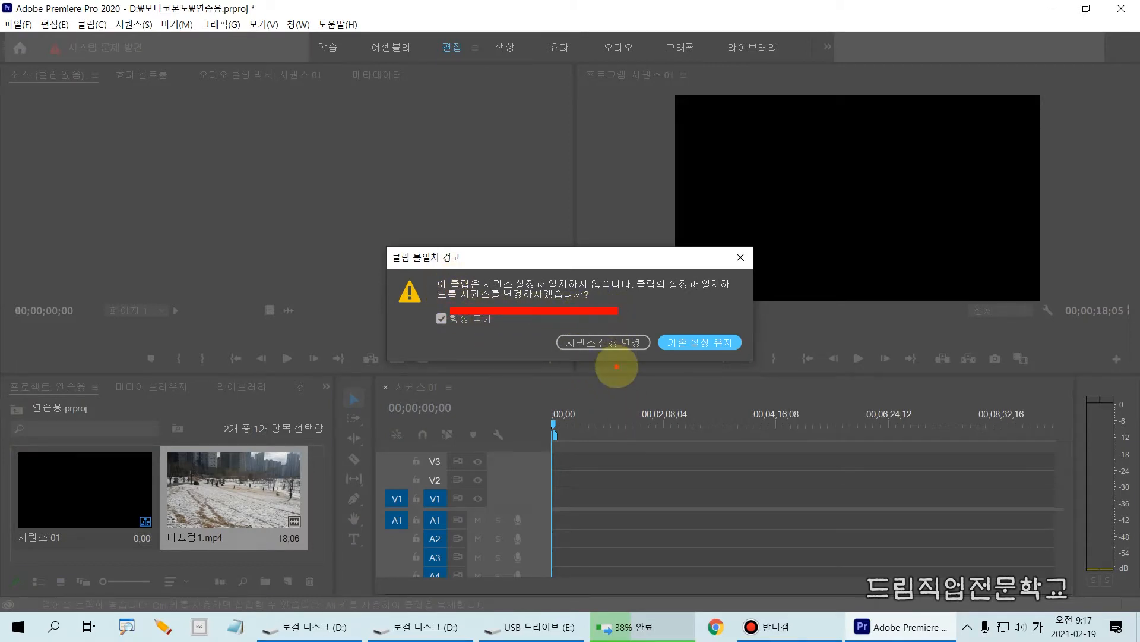
left_click_drag(654, 318, 756, 364)
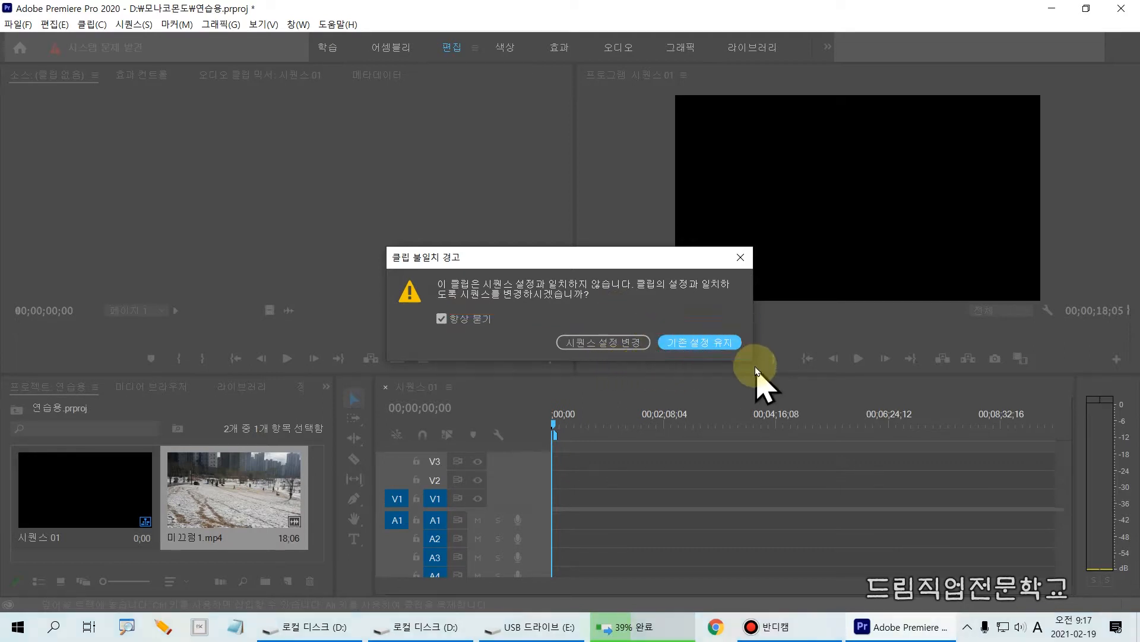
left_click(707, 343)
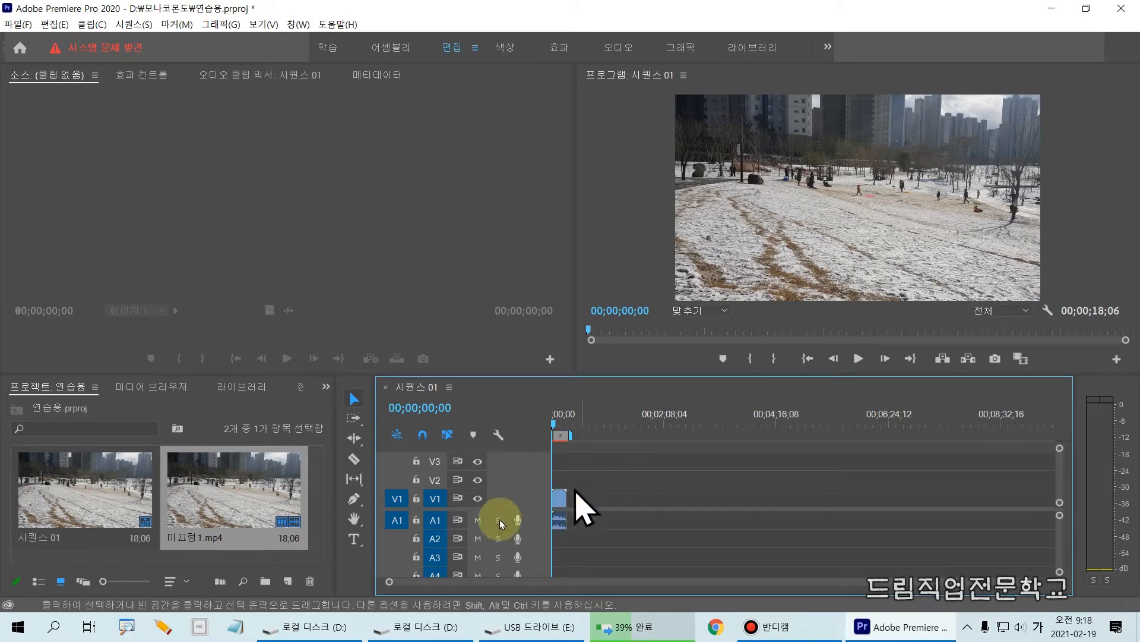
Switch to the Keyboard.png picture in Photos to examine where the plus/equals key is, and return to Premiere Pro
left_click(198, 631)
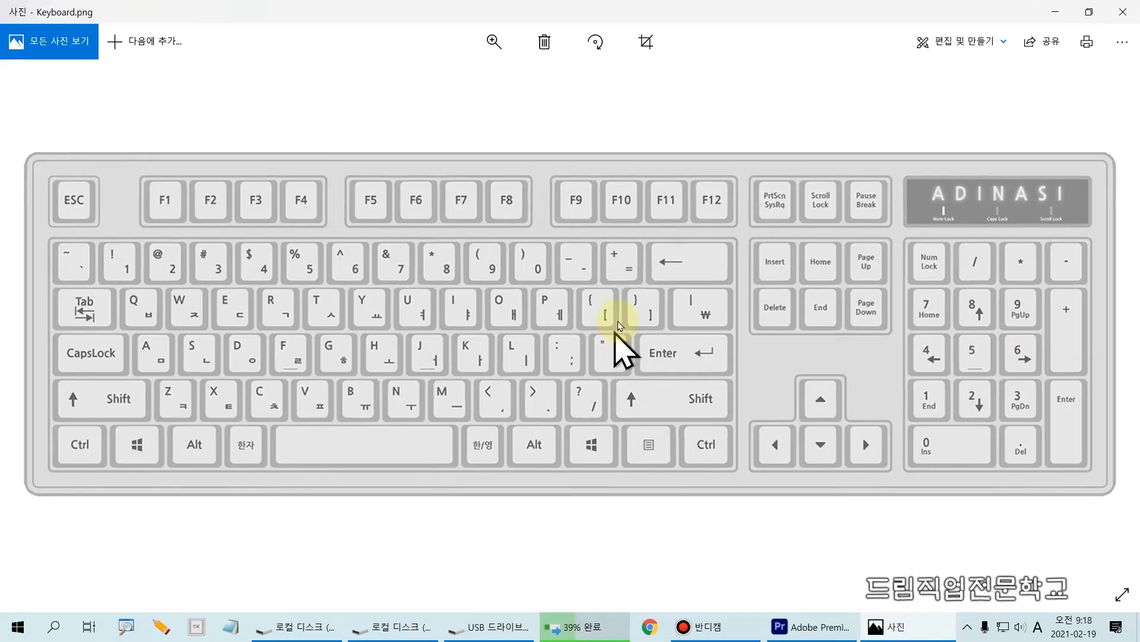
left_click_drag(595, 242, 646, 295)
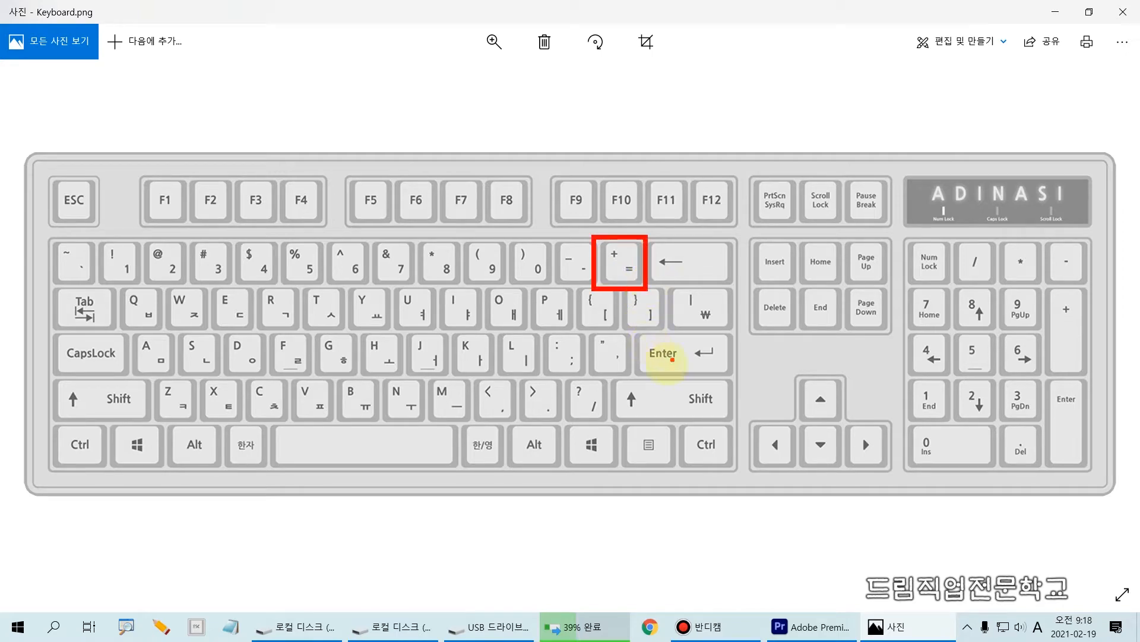
left_click(1055, 12)
Magnify the 시퀀스 01 timeline until the 미끄럼1.mp4 clip spans about half of the visible time range
key("=")
key("=")
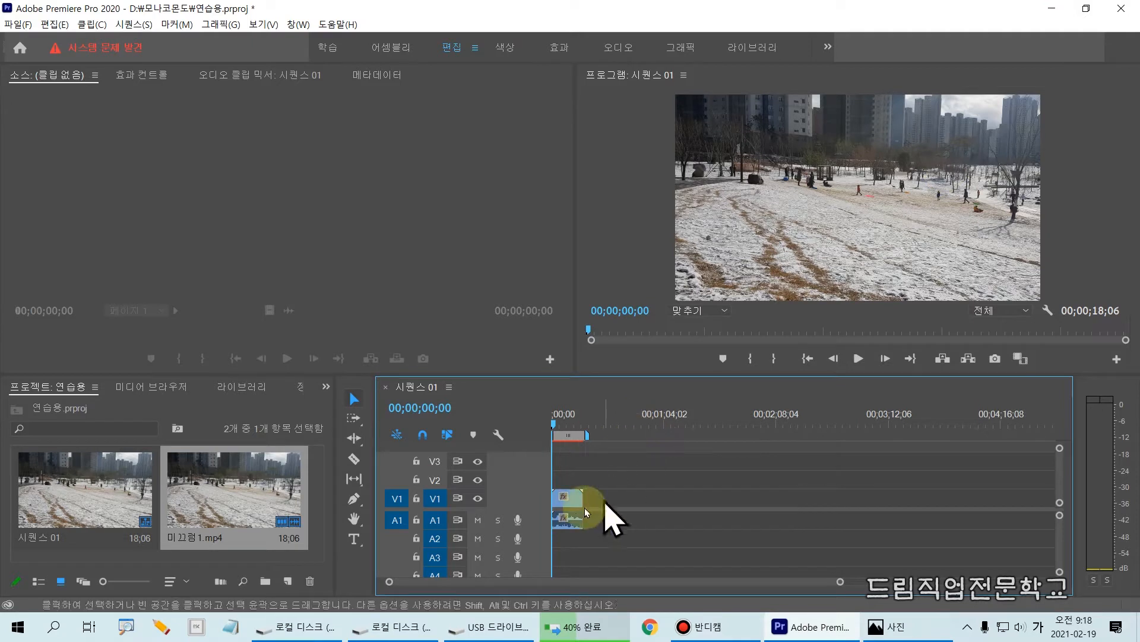
key("=")
key("=")
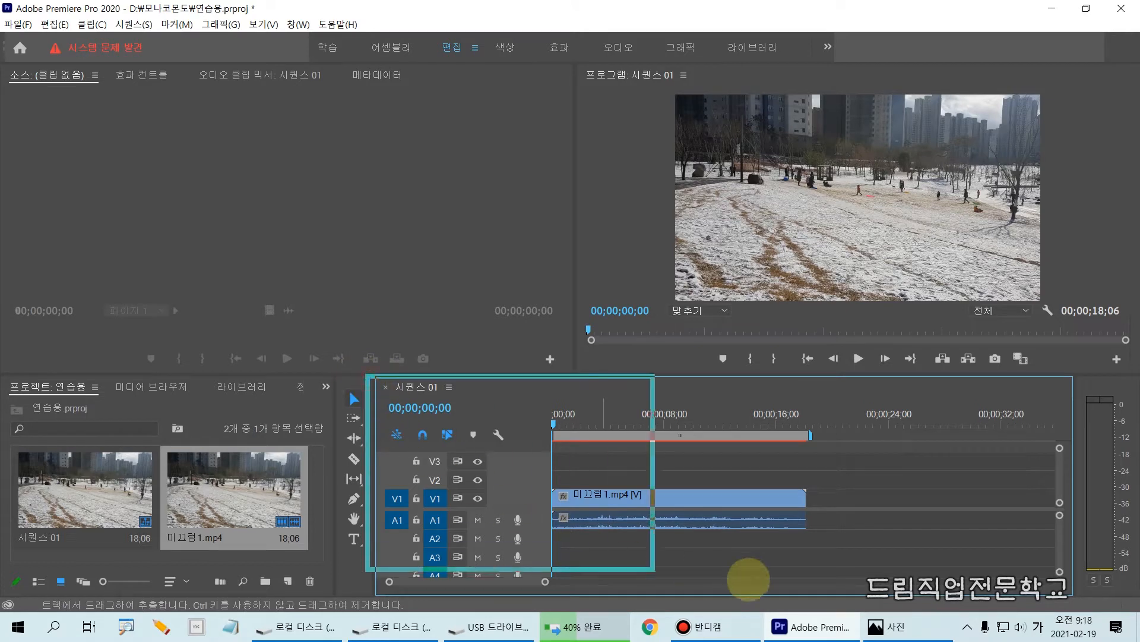
mouse_move(537, 408)
left_mouse_down()
mouse_move(667, 517)
mouse_move(810, 554)
left_mouse_up()
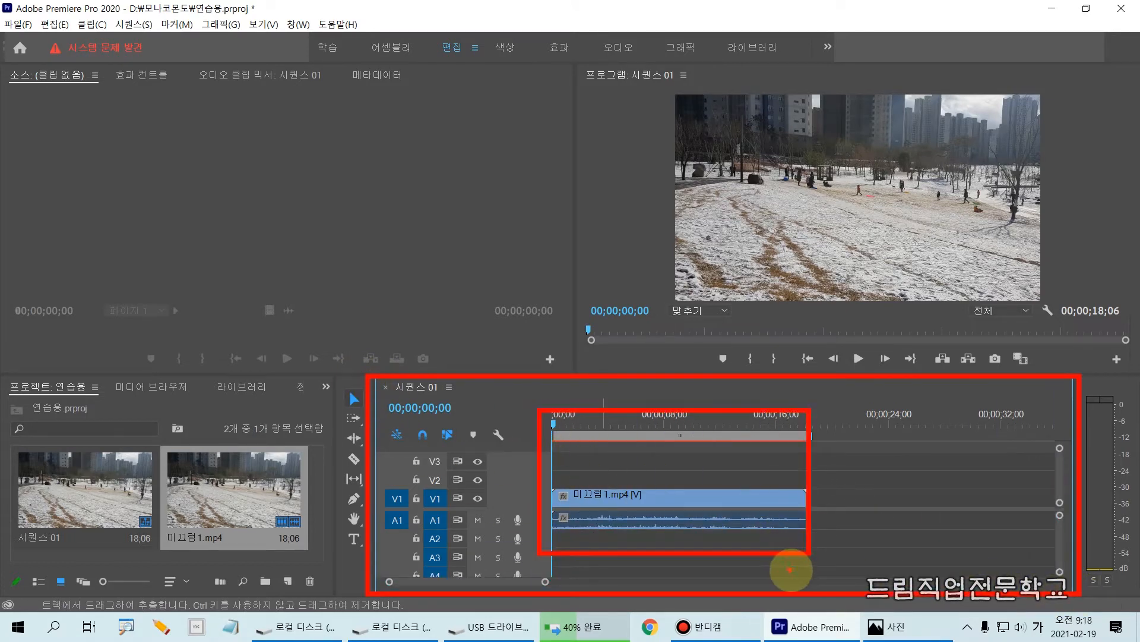
Move the playhead across 미끄럼1.mp4 to its last frame at 00;00;18;05 in 시퀀스 01
key("Escape")
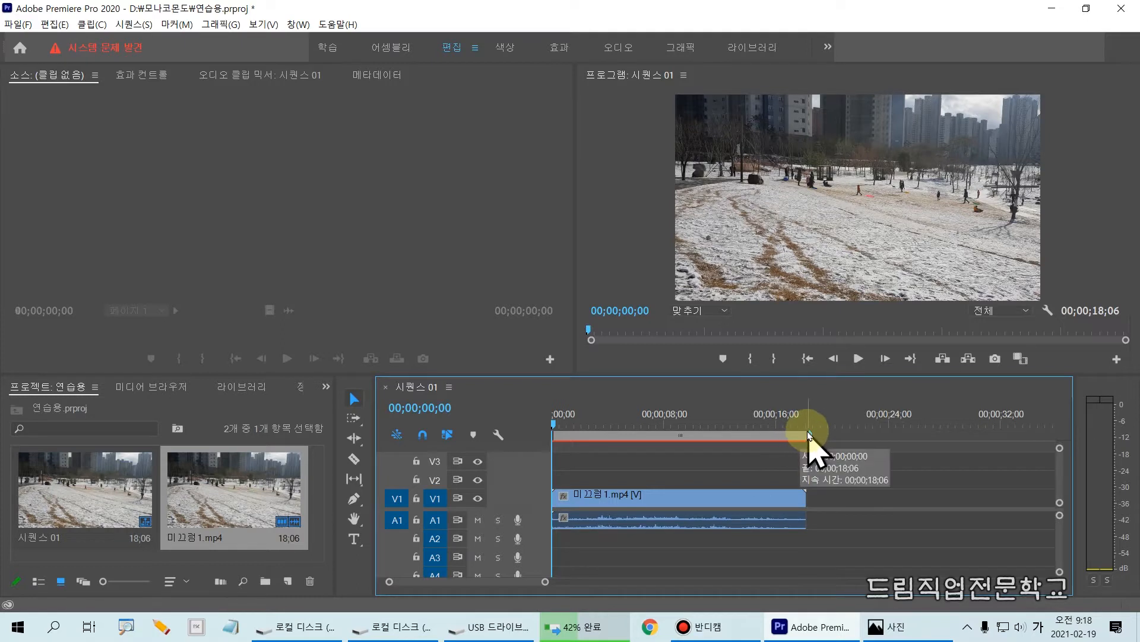
left_click_drag(556, 423, 806, 425)
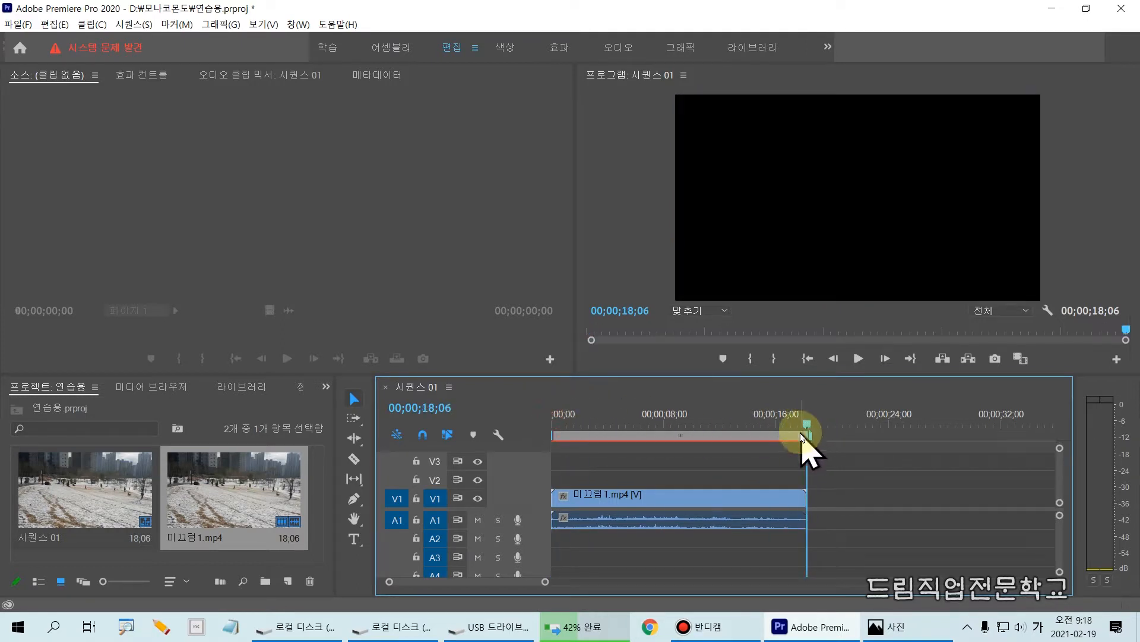
left_click_drag(392, 380, 495, 424)
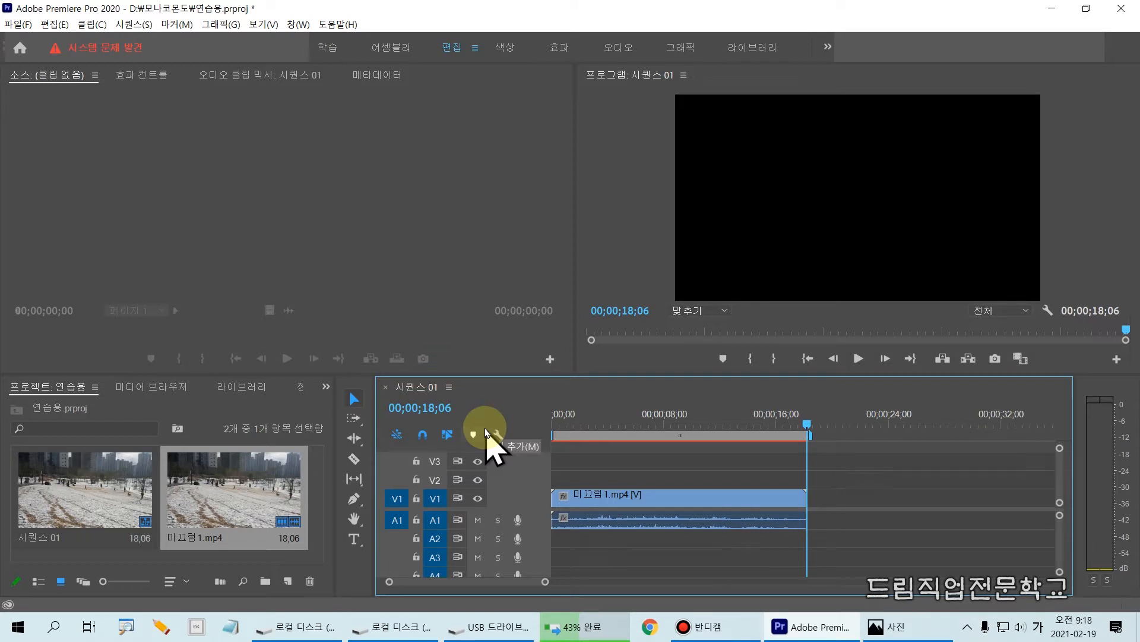
mouse_move(807, 425)
left_mouse_down()
mouse_move(771, 423)
mouse_move(808, 435)
left_mouse_up()
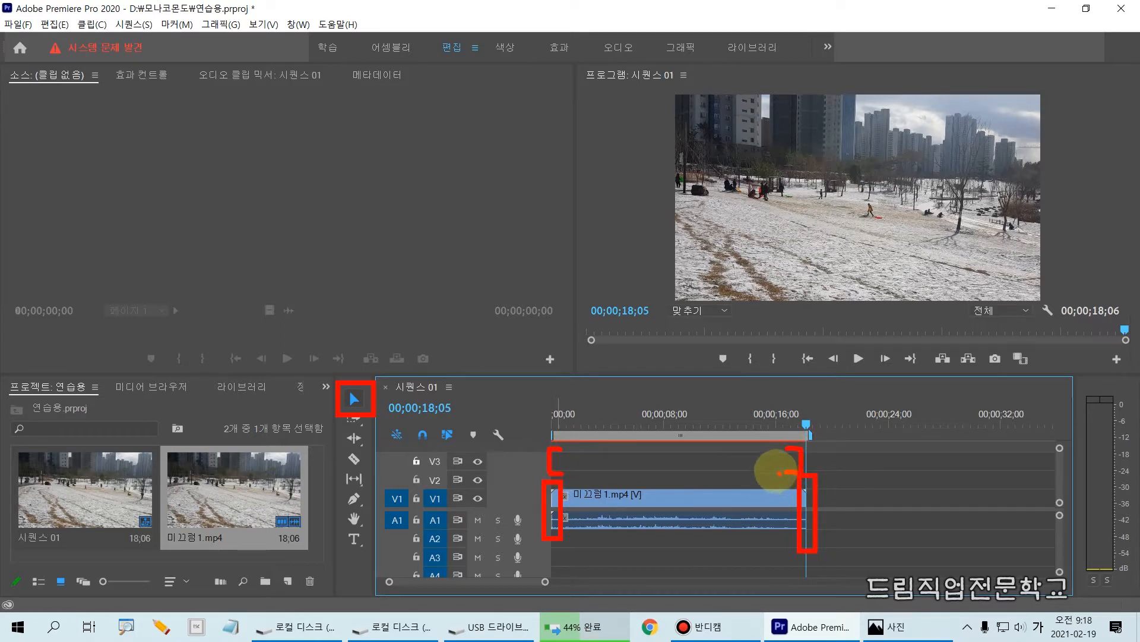
Trim the start of 미끄럼1.mp4 on the timeline so that the clip begins at 00;00;07;15
left_click(566, 502)
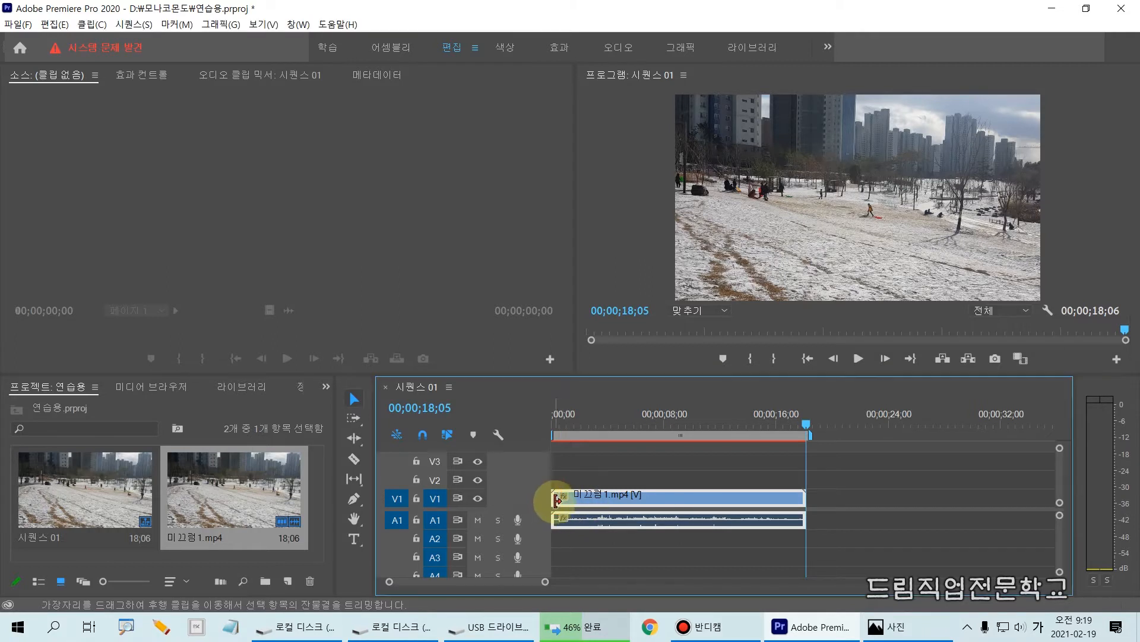
left_click_drag(556, 498, 663, 497)
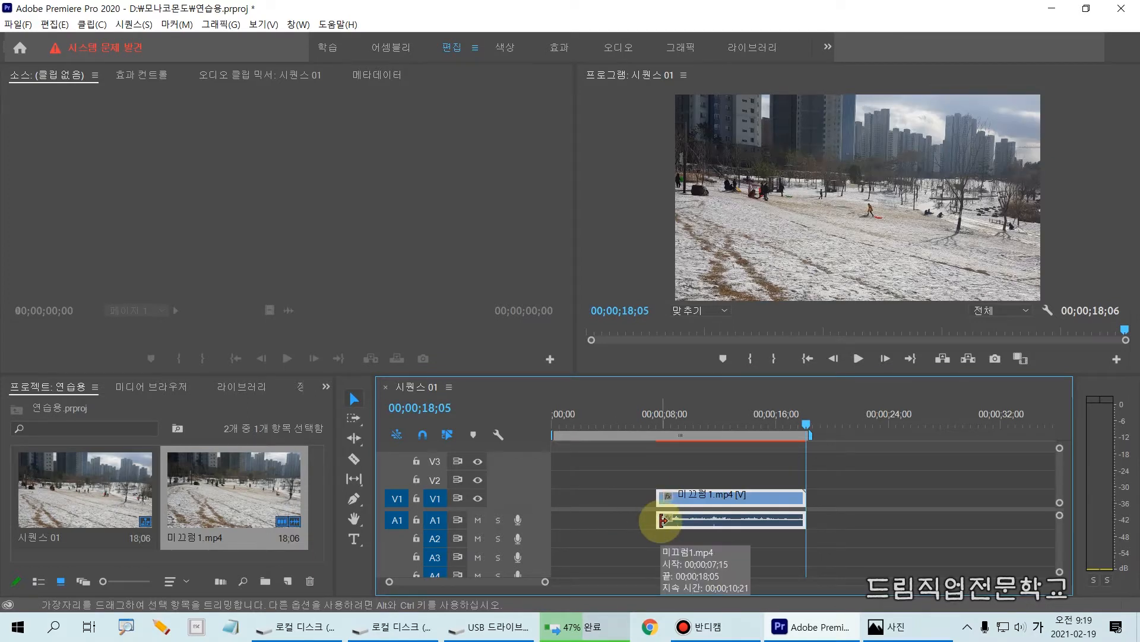
mouse_move(659, 497)
left_mouse_down()
mouse_move(579, 495)
mouse_move(661, 496)
mouse_move(651, 502)
mouse_move(656, 483)
mouse_move(657, 528)
mouse_move(556, 530)
mouse_move(555, 495)
mouse_move(653, 484)
left_mouse_up()
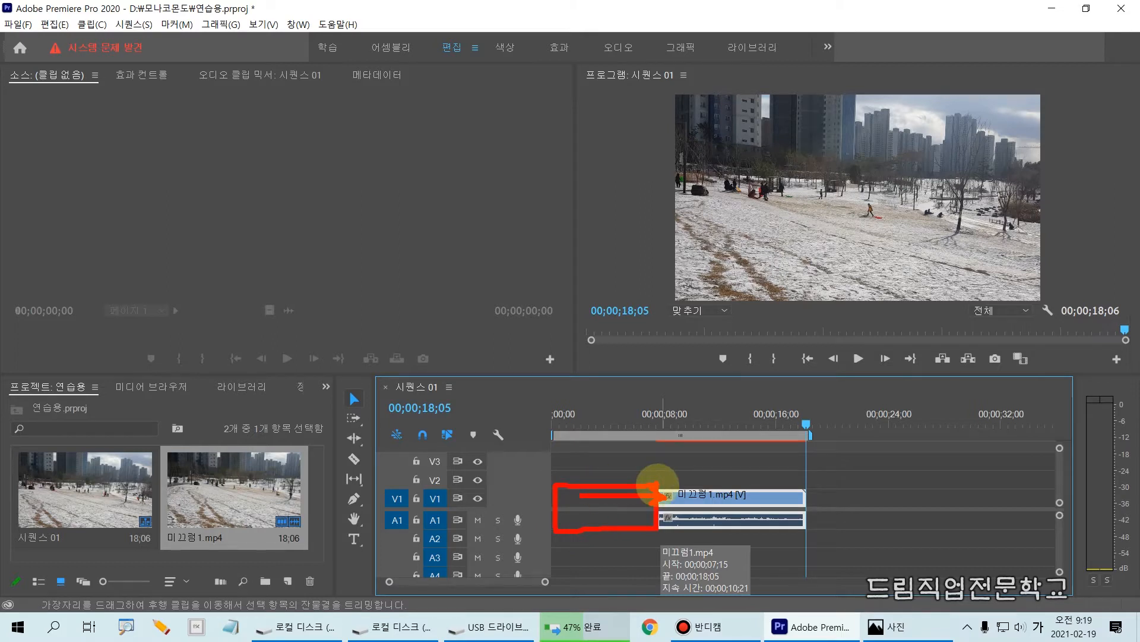
key("Escape")
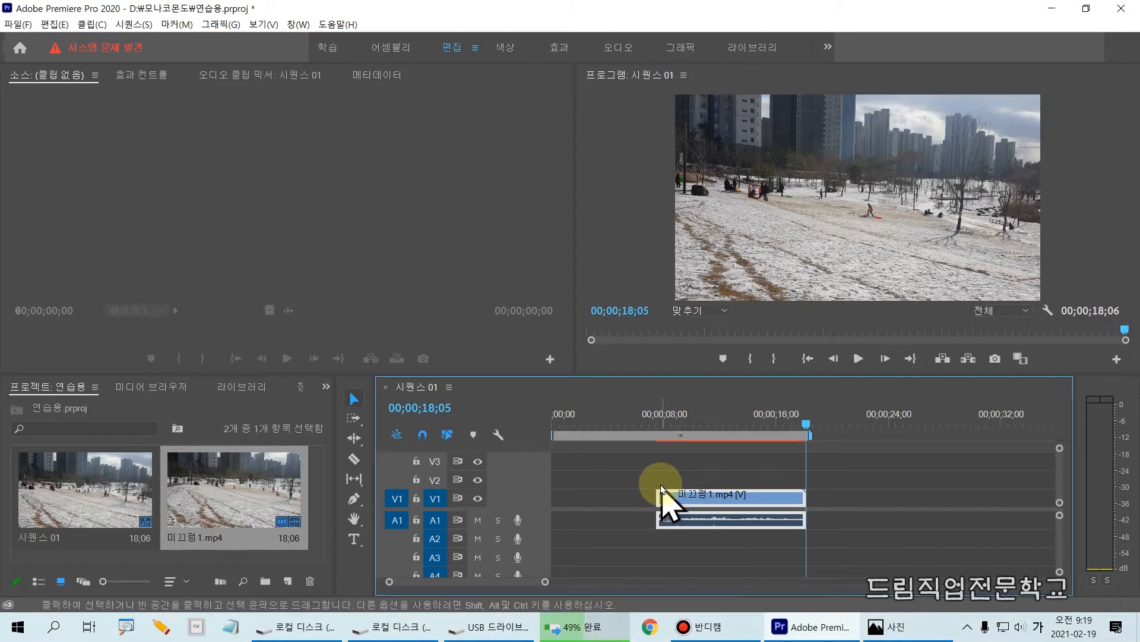
Trim the end of 미끄럼1.mp4 on the timeline back to about 00;00;13;10
key("ctrl+2")
mouse_move(788, 475)
left_mouse_down()
mouse_move(798, 516)
mouse_move(832, 545)
left_mouse_up()
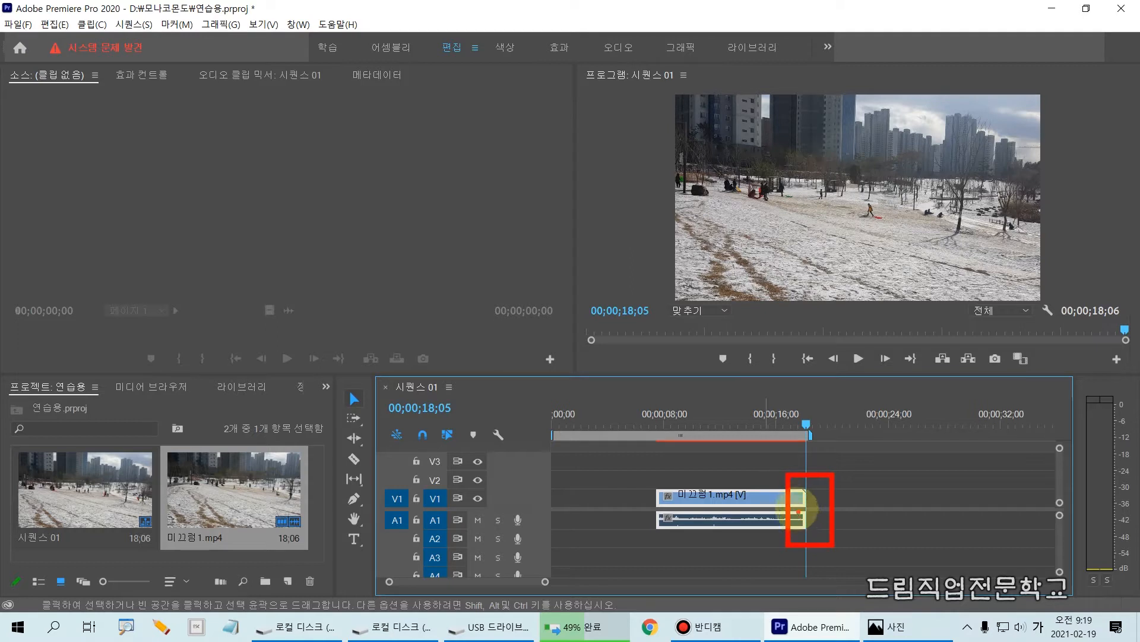
mouse_move(797, 489)
left_mouse_down()
mouse_move(808, 505)
mouse_move(795, 519)
left_mouse_up()
mouse_move(804, 499)
left_mouse_down()
mouse_move(756, 498)
mouse_move(760, 487)
mouse_move(762, 514)
left_mouse_up()
key("Escape")
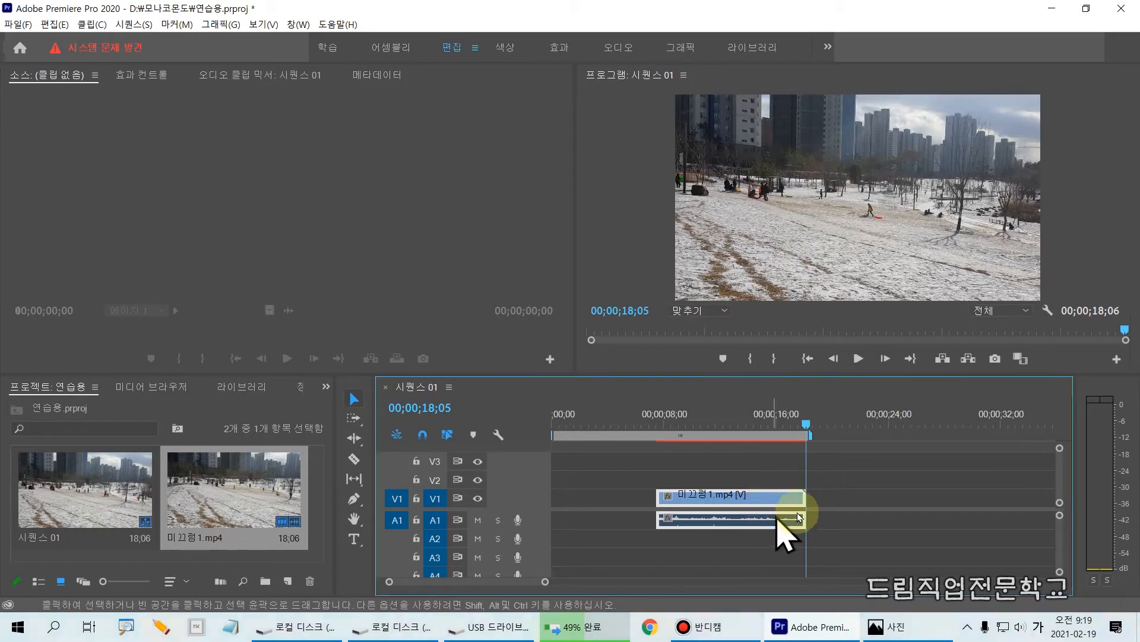
left_click_drag(803, 497, 739, 498)
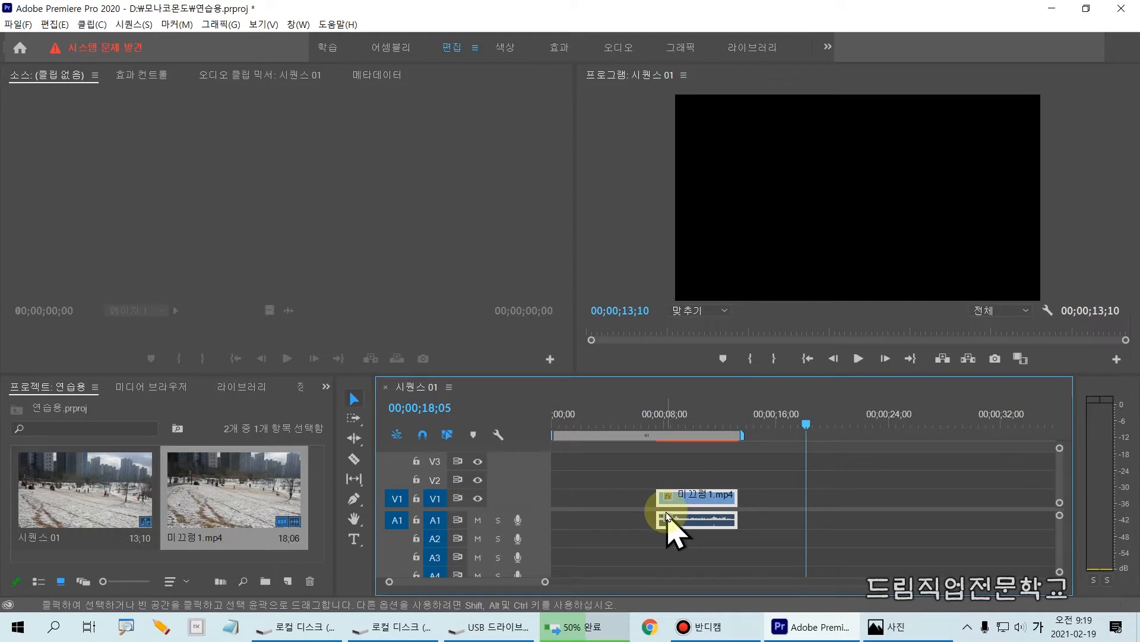
Extend 미끄럼1.mp4 back out to the sequence start and to an end at 00;00;18;05
left_click_drag(657, 486, 553, 535)
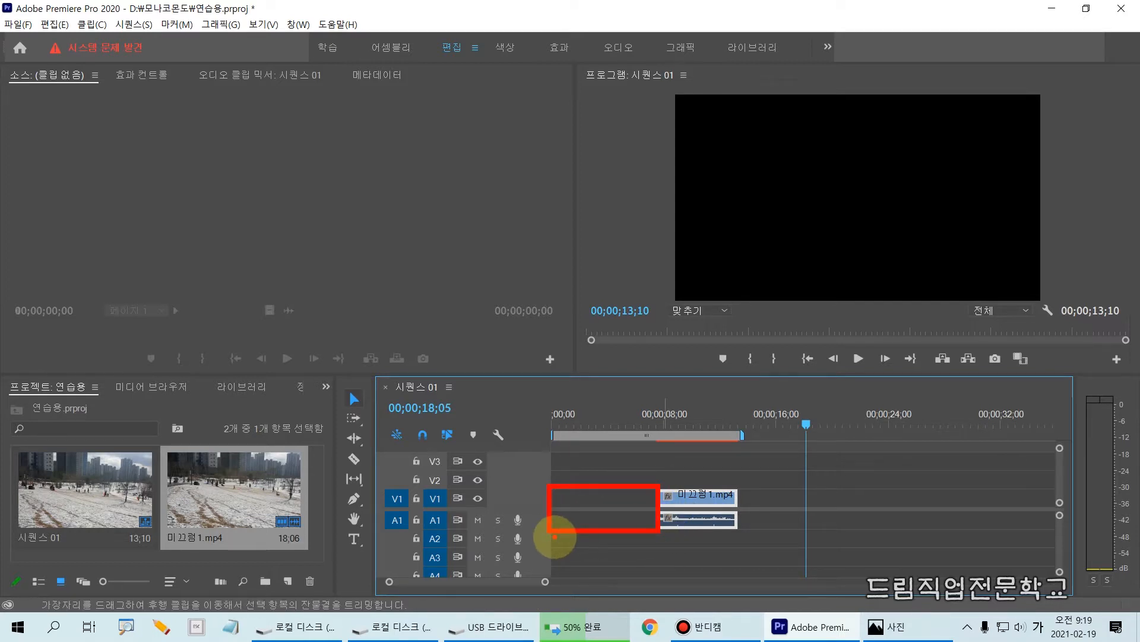
key("Escape")
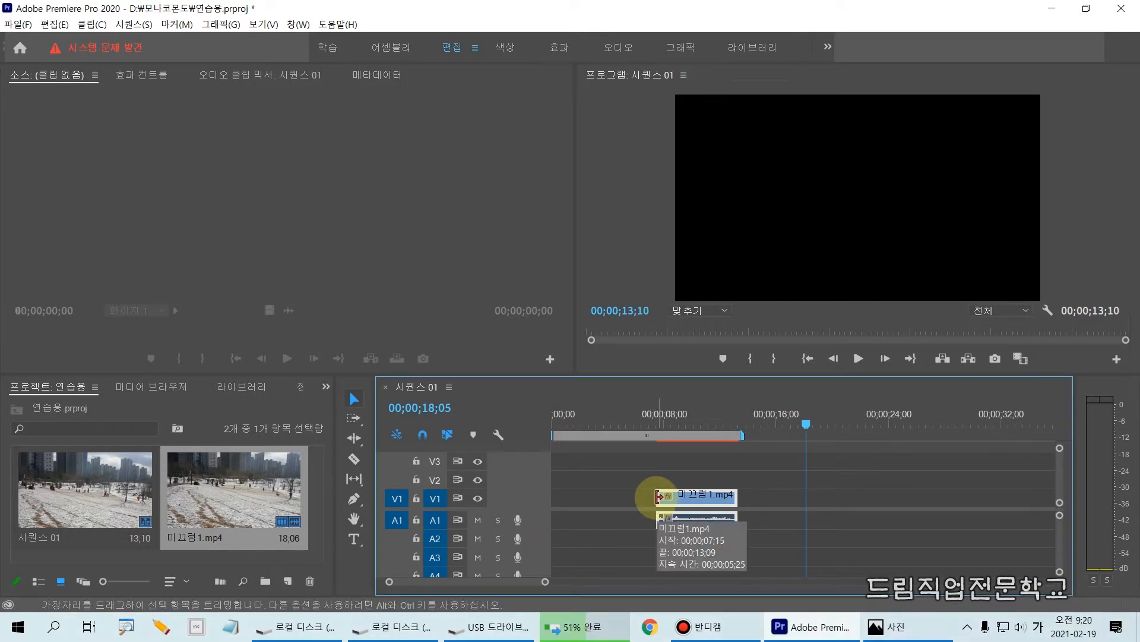
left_click_drag(659, 496, 541, 499)
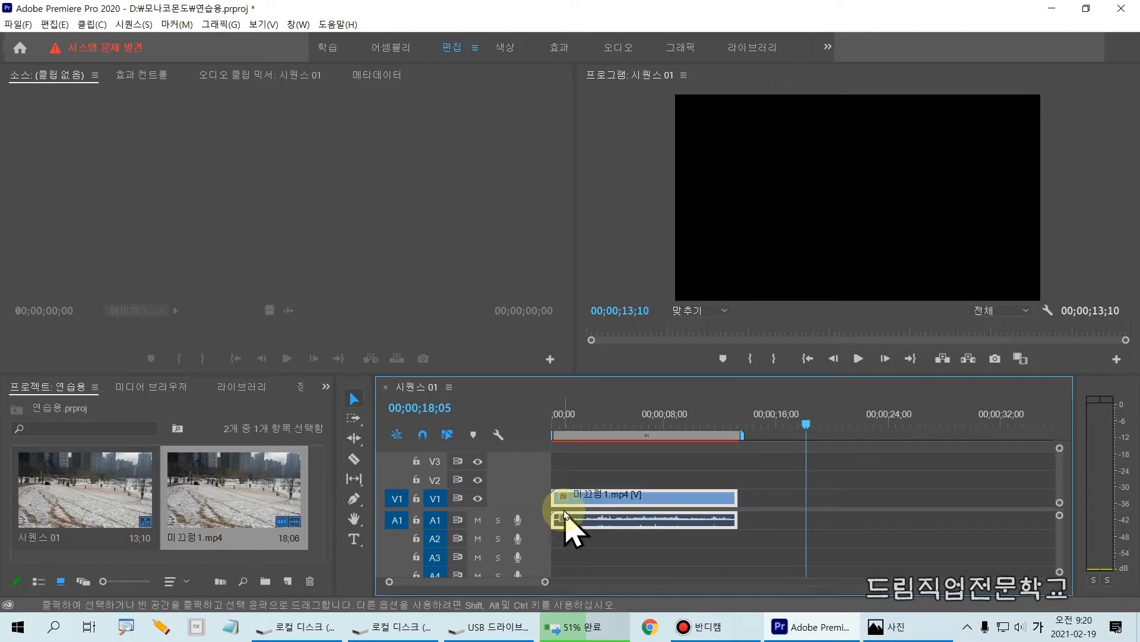
mouse_move(537, 482)
left_mouse_down()
mouse_move(607, 538)
mouse_move(638, 547)
left_mouse_up()
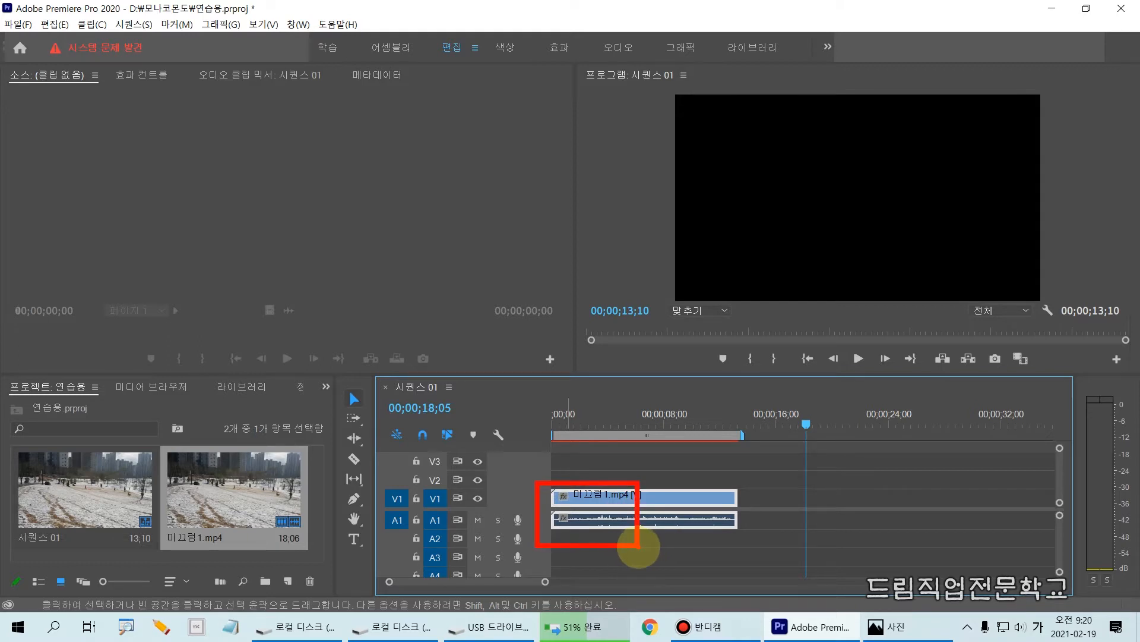
mouse_move(742, 496)
left_mouse_down()
mouse_move(874, 509)
mouse_move(878, 527)
left_mouse_up()
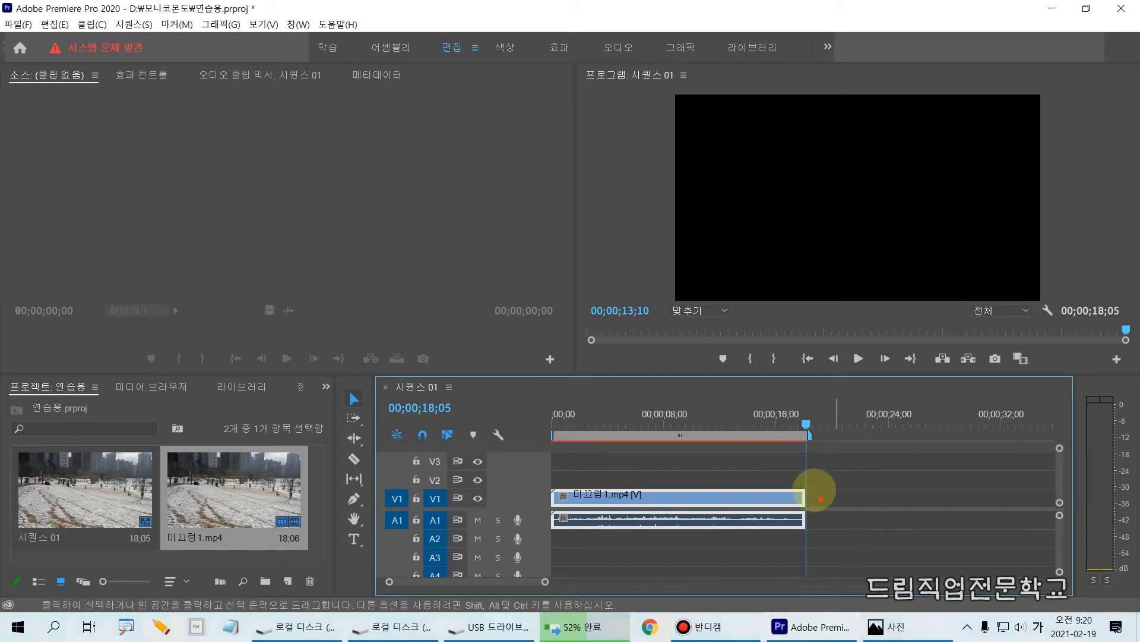
left_click_drag(784, 465, 825, 560)
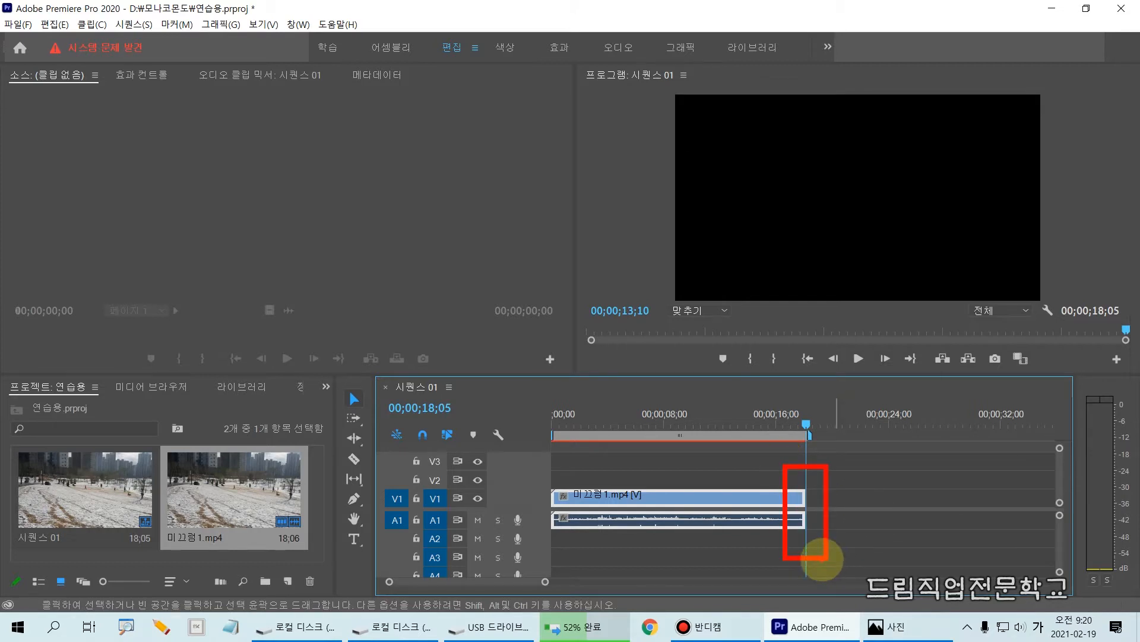
key("Escape")
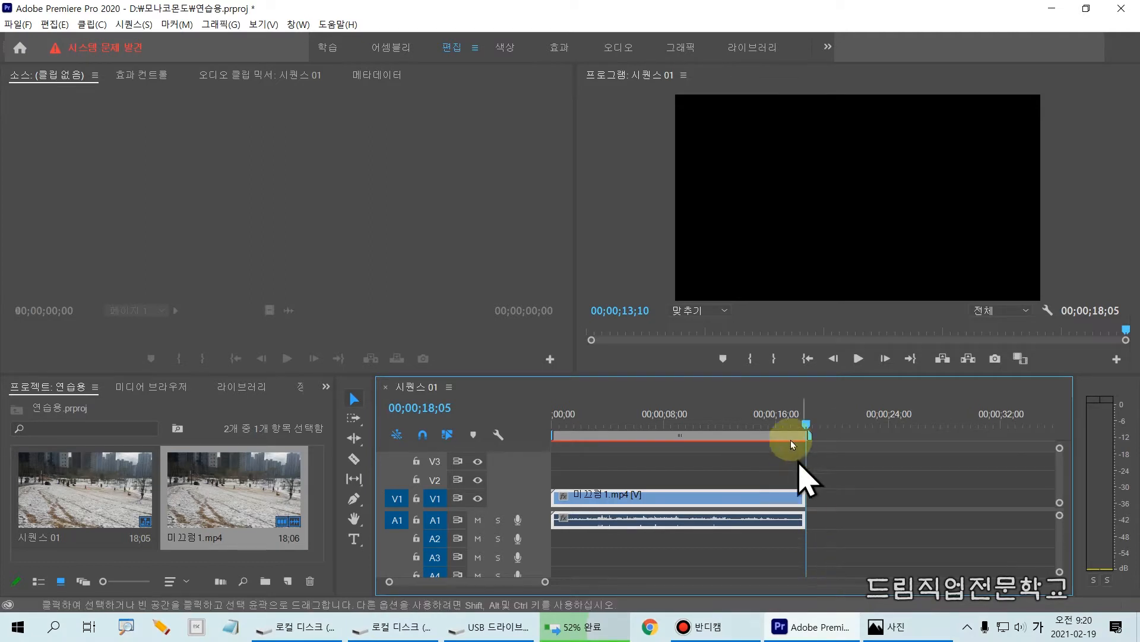
Return the playhead to the start of 시퀀스 01 and move it on to 00;00;04;00
left_click_drag(806, 427, 512, 428)
left_click(614, 473)
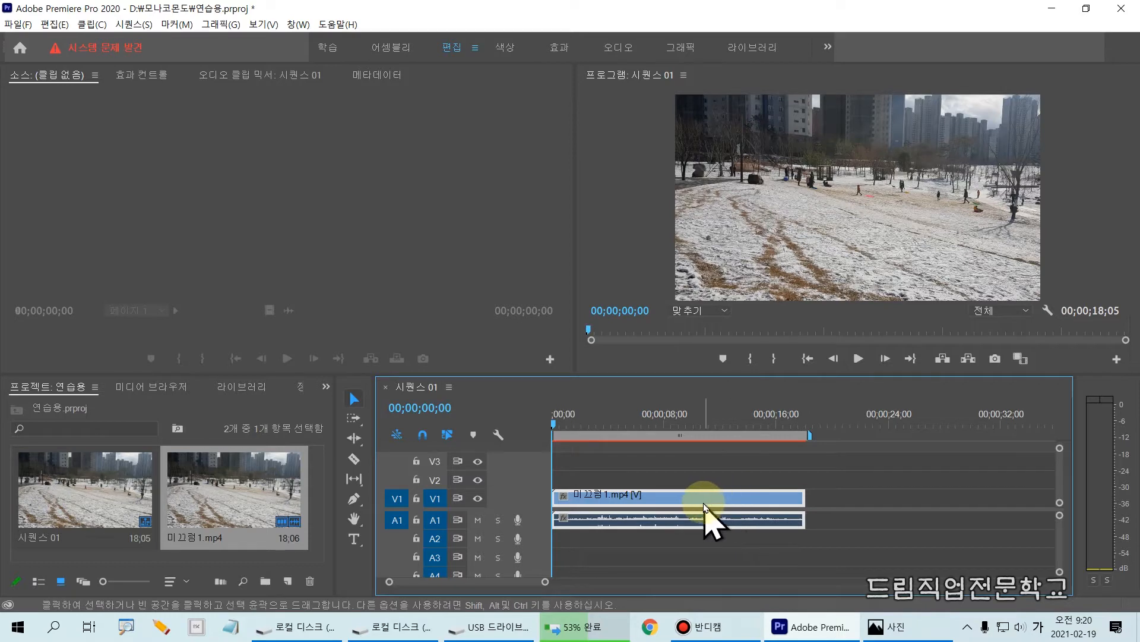
left_click_drag(547, 432, 611, 429)
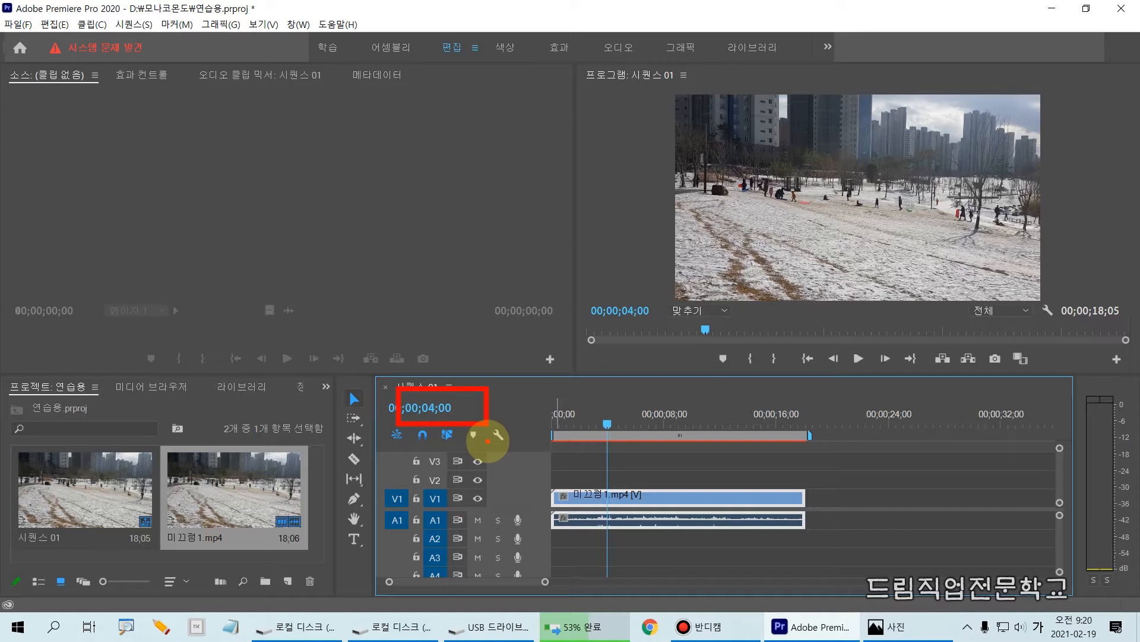
left_click_drag(606, 427, 609, 585)
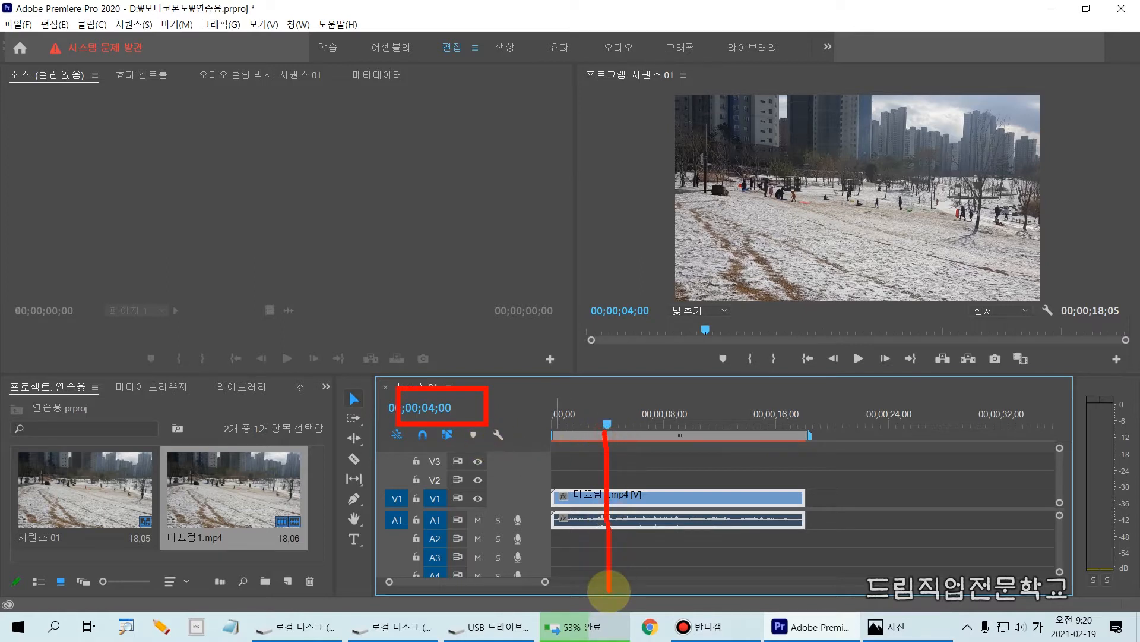
mouse_move(525, 475)
left_mouse_down()
mouse_move(564, 534)
mouse_move(848, 545)
left_mouse_up()
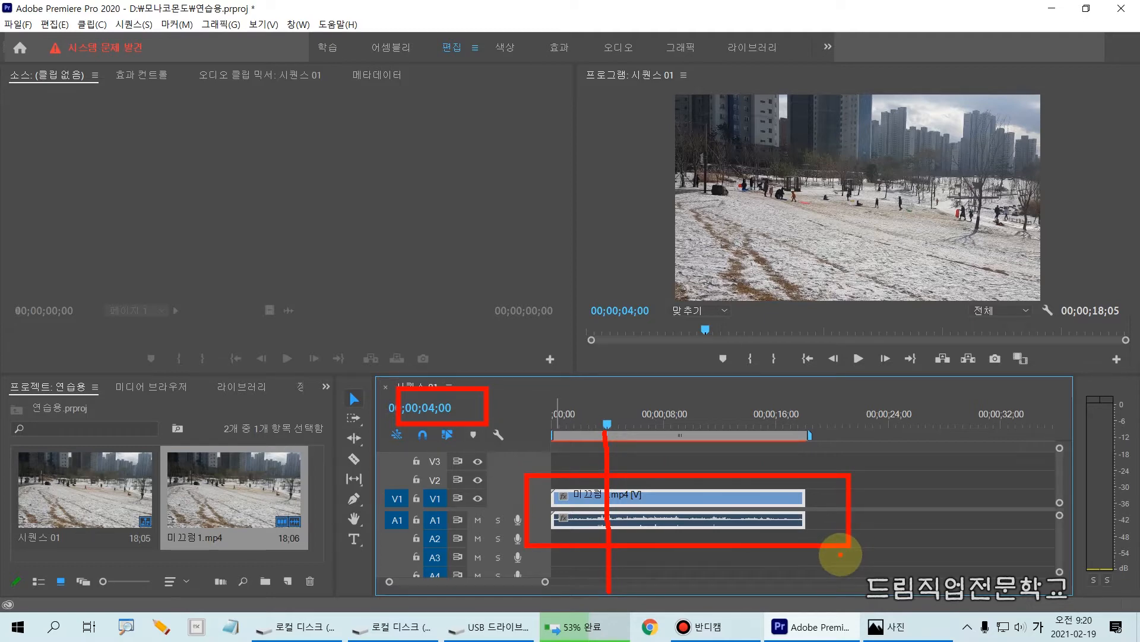
key("Escape")
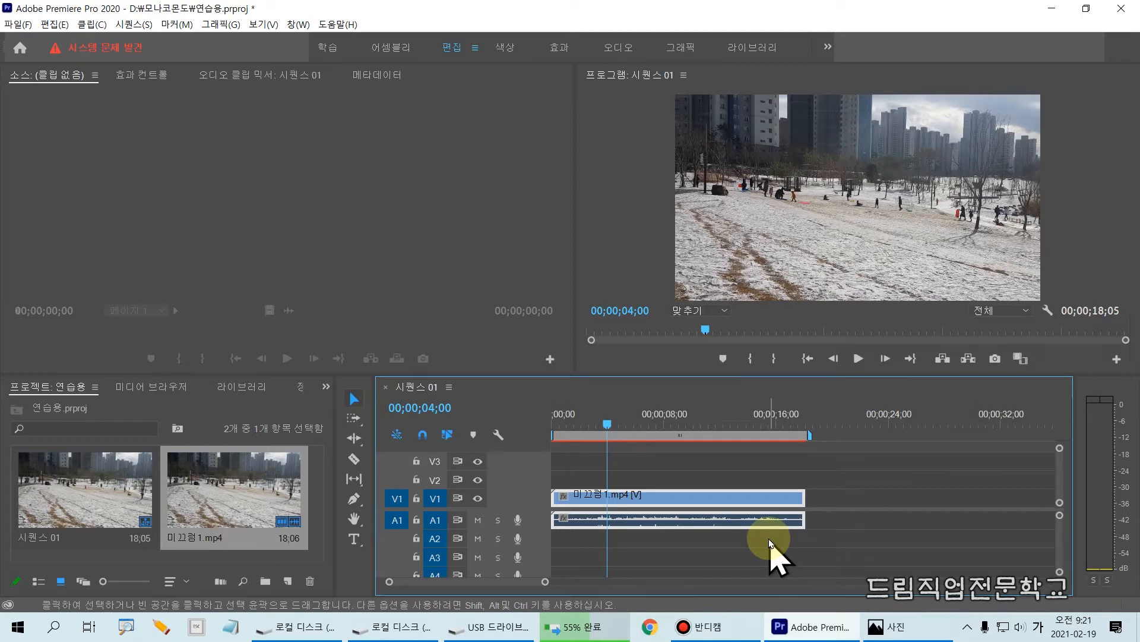
Import the video 계화도풍경-1.mp4 from the folder 2일차-3일차 > 동영상 > 군산 into the project
key("ctrl+i")
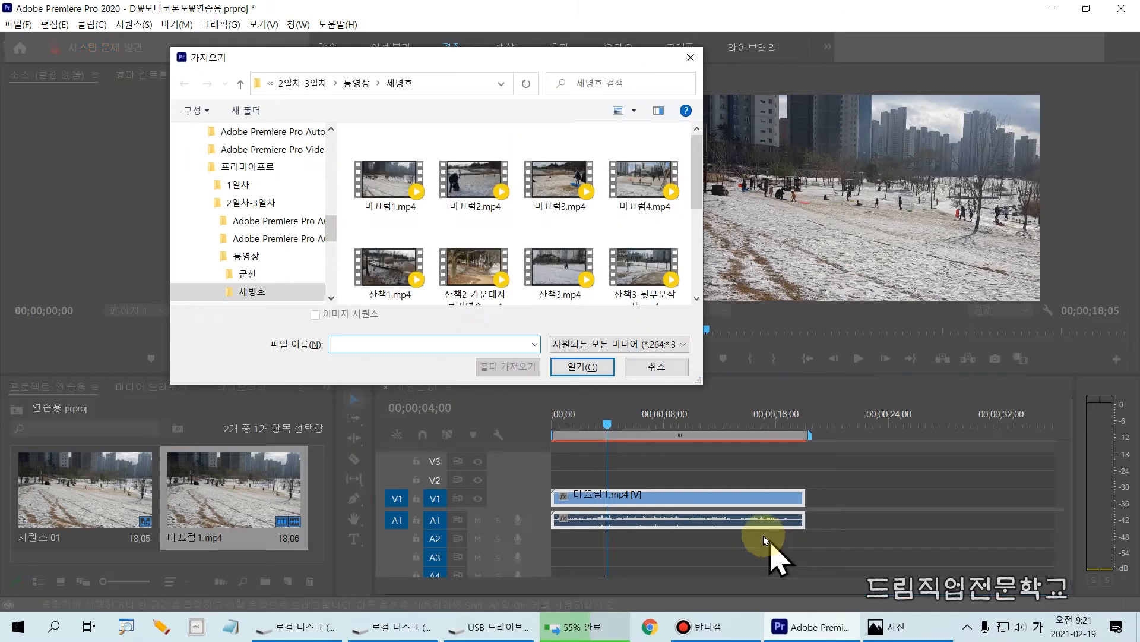
left_click(356, 83)
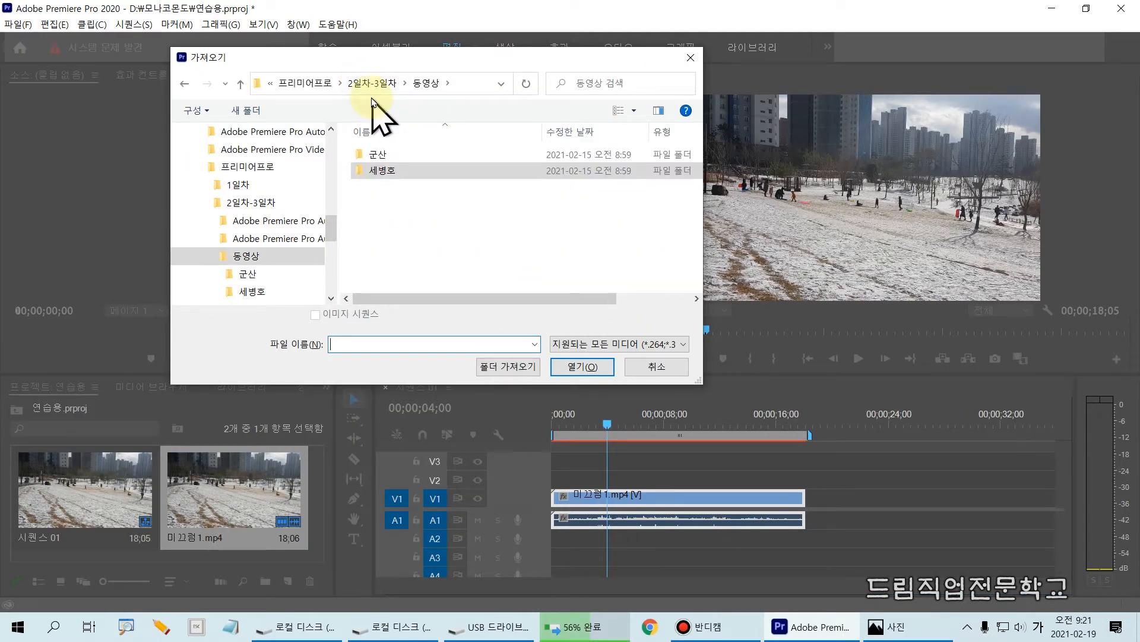
double_click(383, 156)
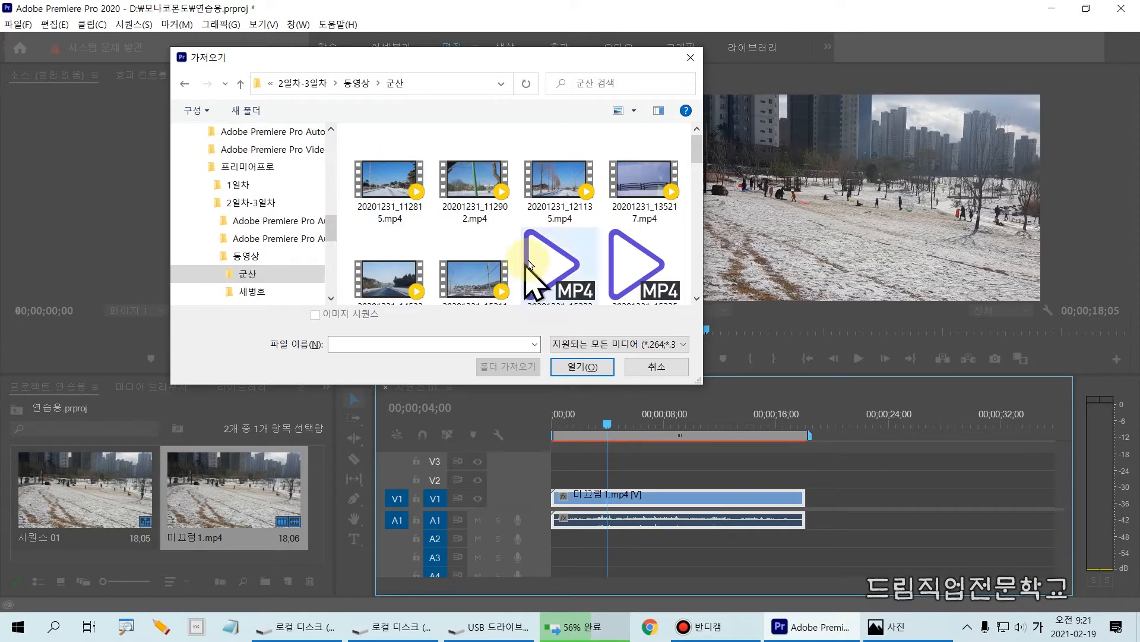
scroll(556, 239, "down", 2)
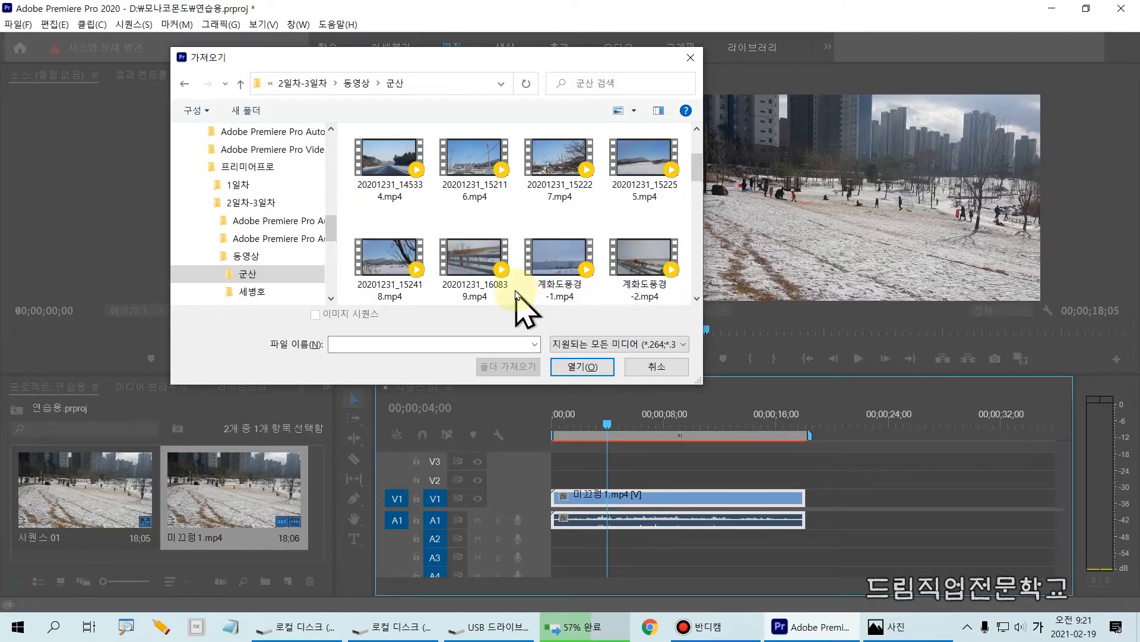
scroll(523, 300, "down", 2)
left_click(545, 187)
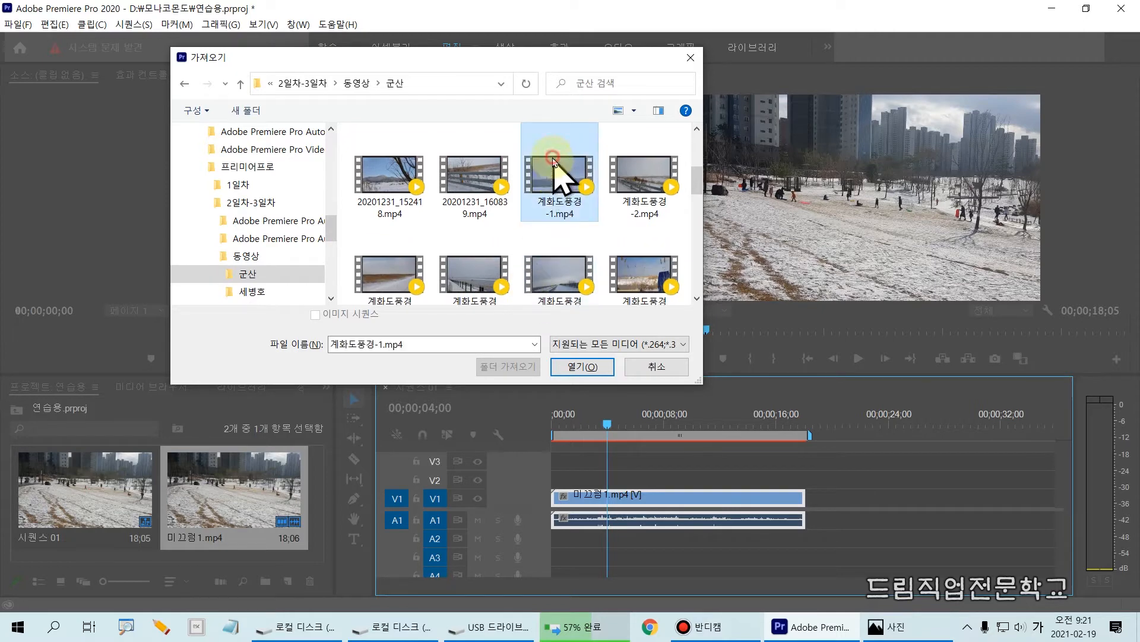
mouse_move(509, 145)
left_mouse_down()
mouse_move(625, 234)
mouse_move(612, 231)
left_mouse_up()
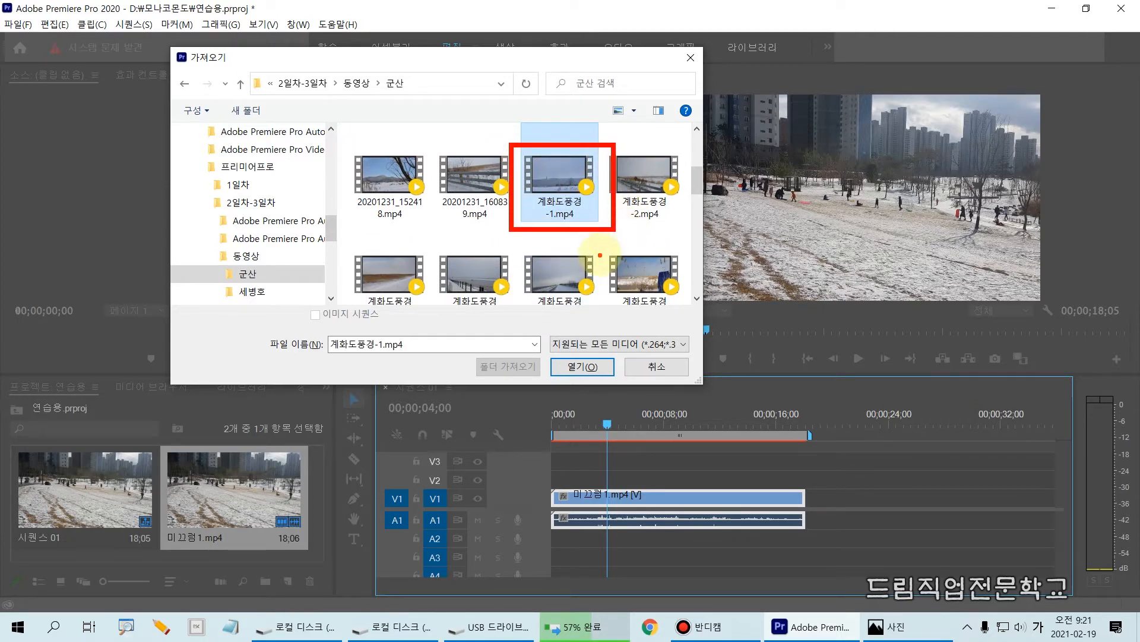
key("Escape")
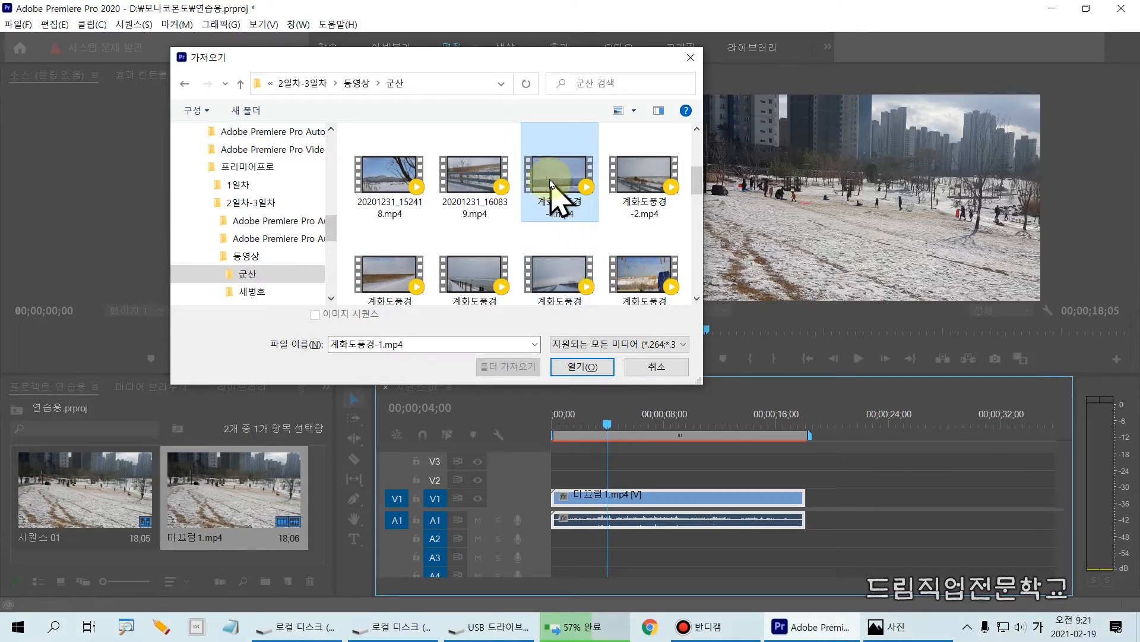
left_click(572, 368)
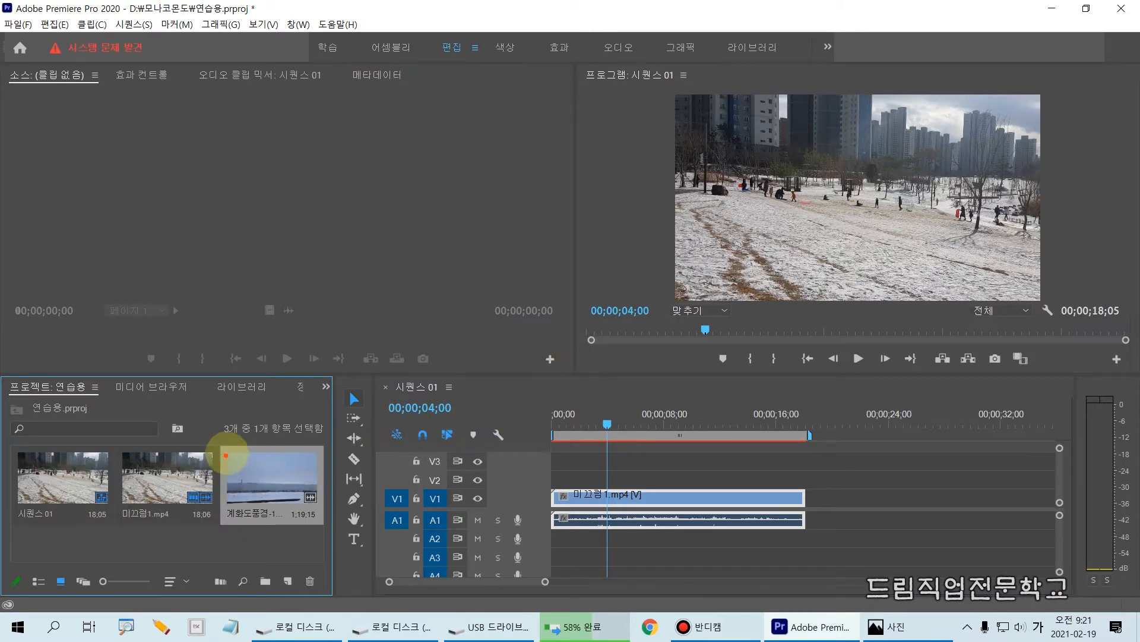
left_click_drag(207, 442, 327, 542)
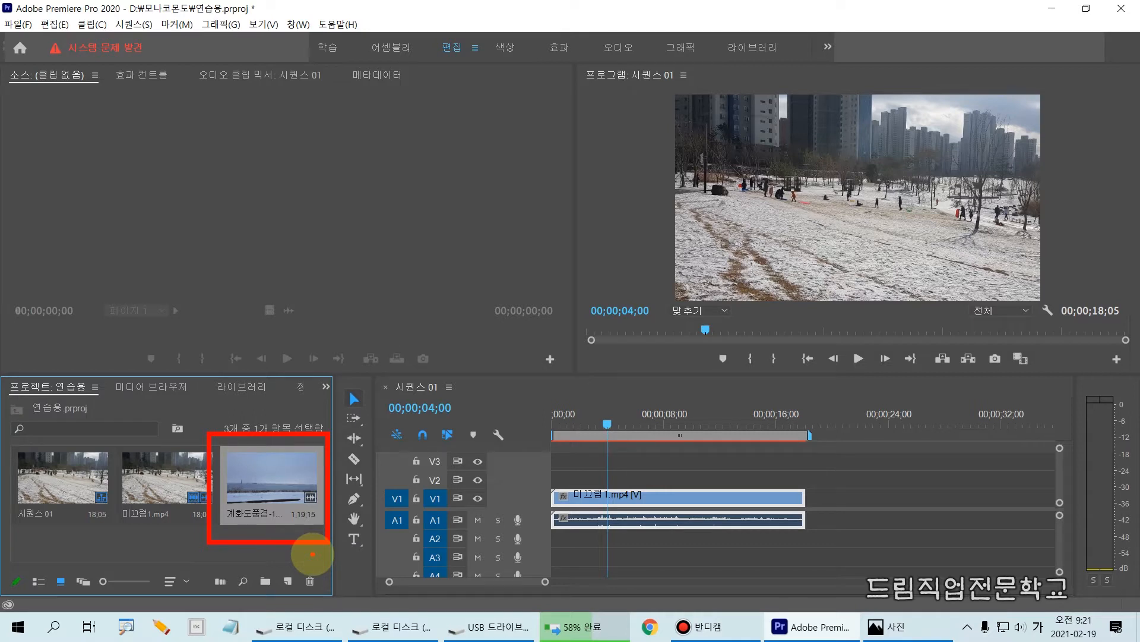
key("Escape")
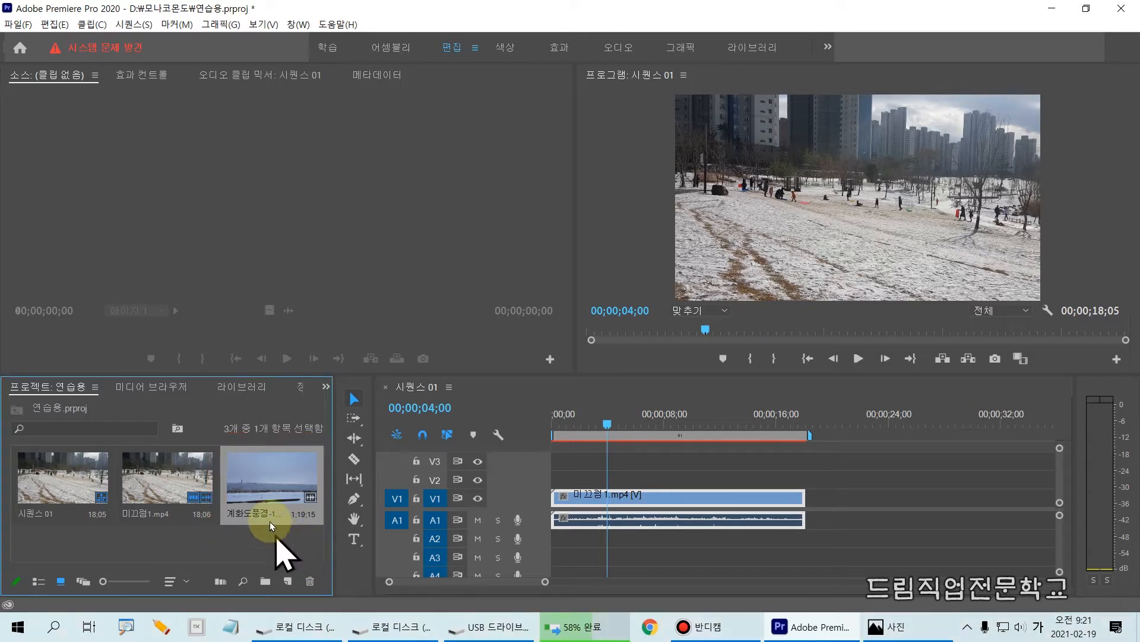
Open the imported 계화도풍경-1.mp4 clip in the Source Monitor
left_click(237, 484)
double_click(237, 484)
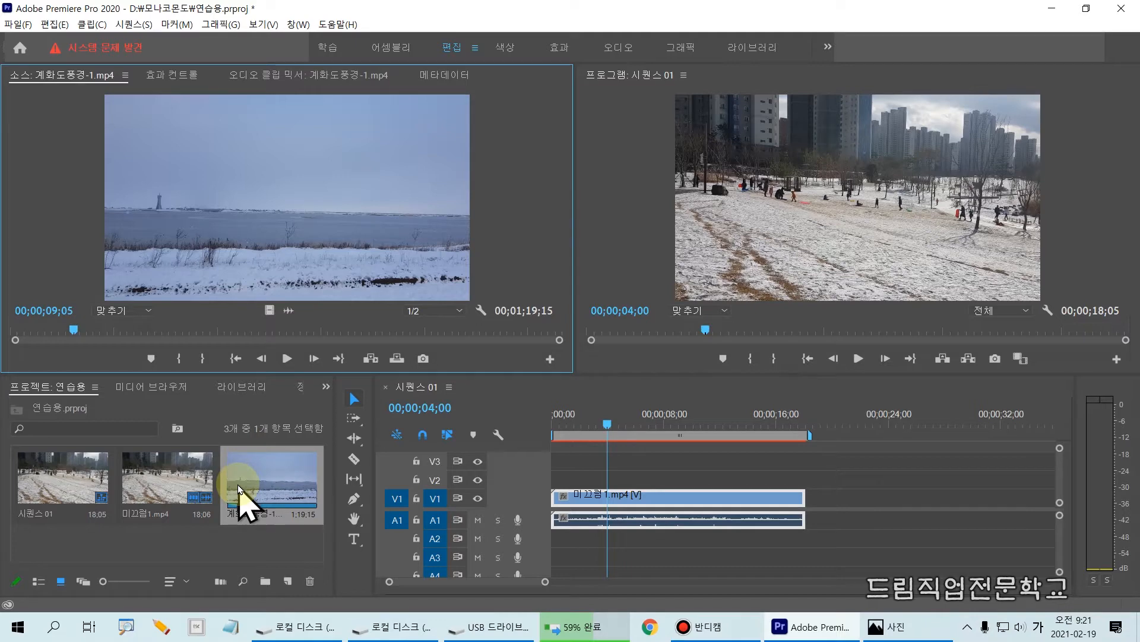
key("ctrl+2")
mouse_move(2, 57)
left_mouse_down()
mouse_move(2, 70)
mouse_move(460, 279)
mouse_move(585, 369)
mouse_move(574, 374)
left_mouse_up()
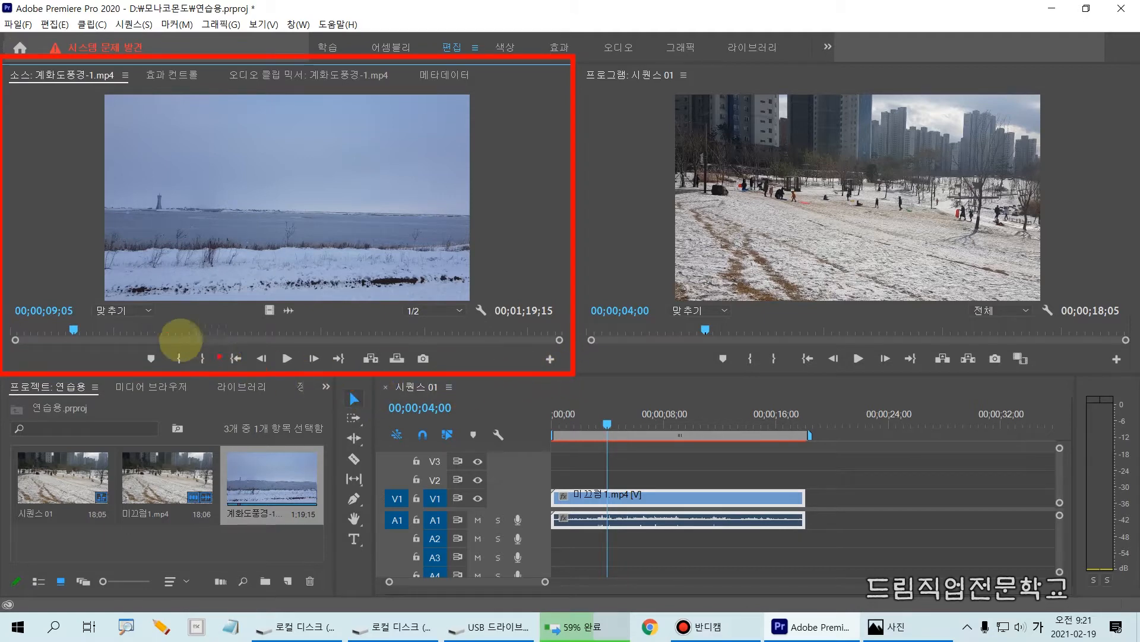
Scrub through 계화도풍경-1.mp4 in the Source Monitor, return to its start and play it to about 00;00;10;20
left_click_drag(165, 345, 188, 375)
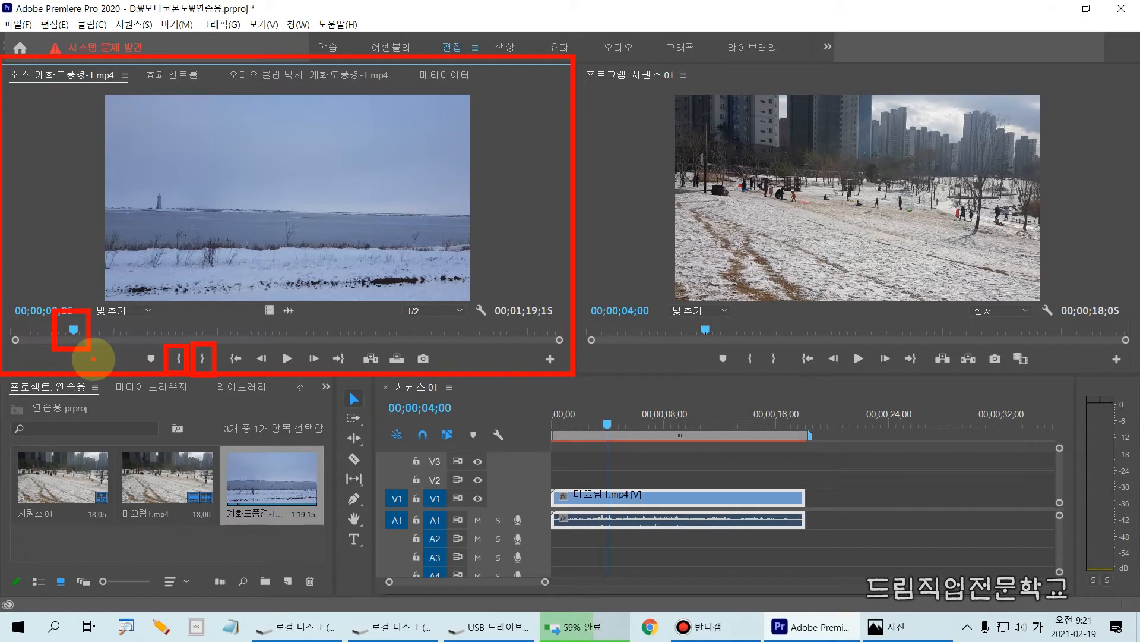
mouse_move(74, 328)
left_mouse_down()
mouse_move(61, 327)
mouse_move(172, 339)
mouse_move(94, 336)
left_mouse_up()
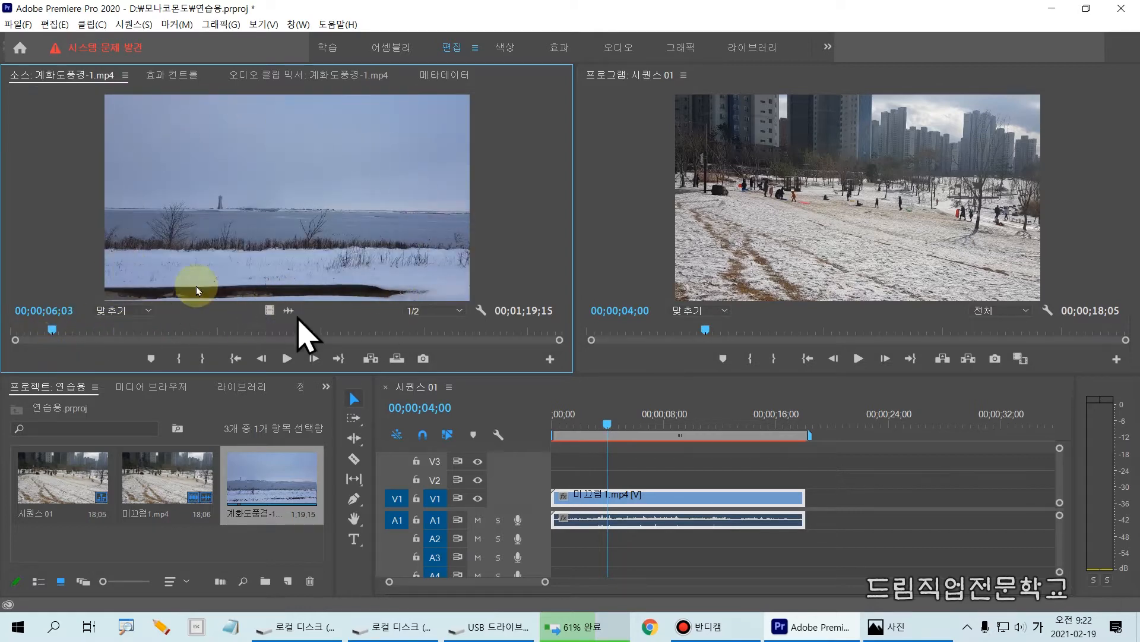
left_click_drag(59, 328, 157, 332)
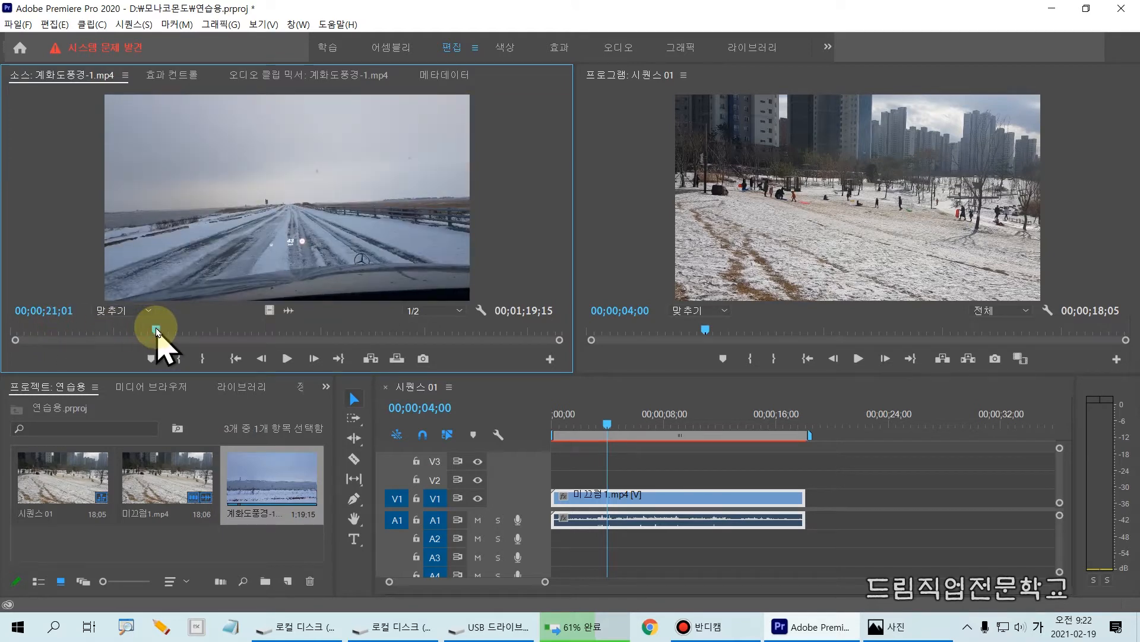
left_click_drag(157, 331, 3, 343)
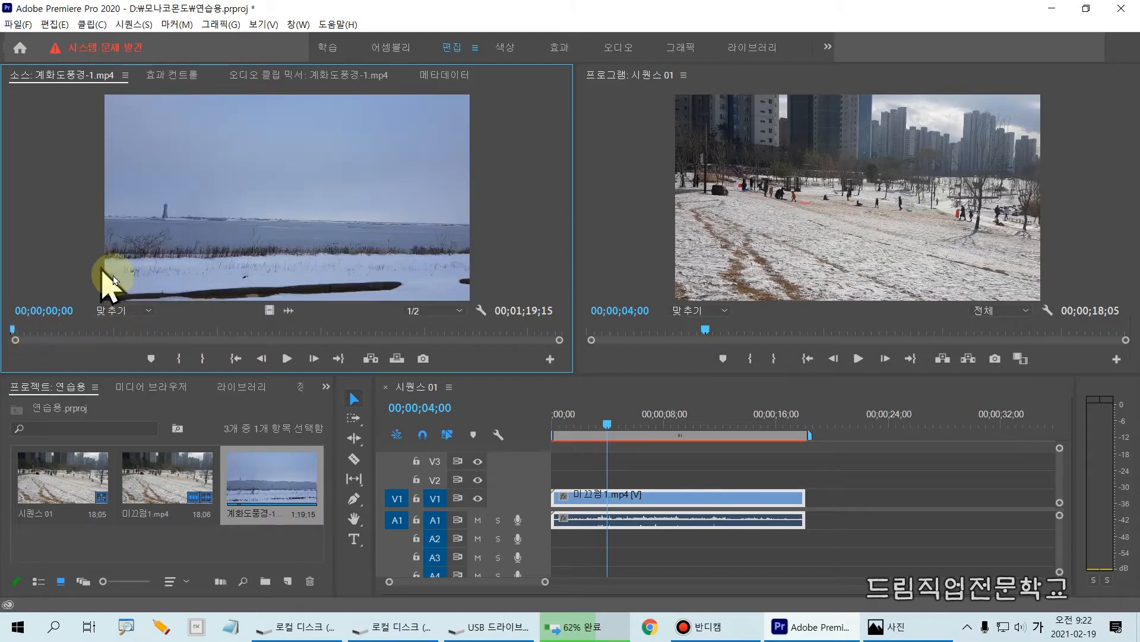
key("space")
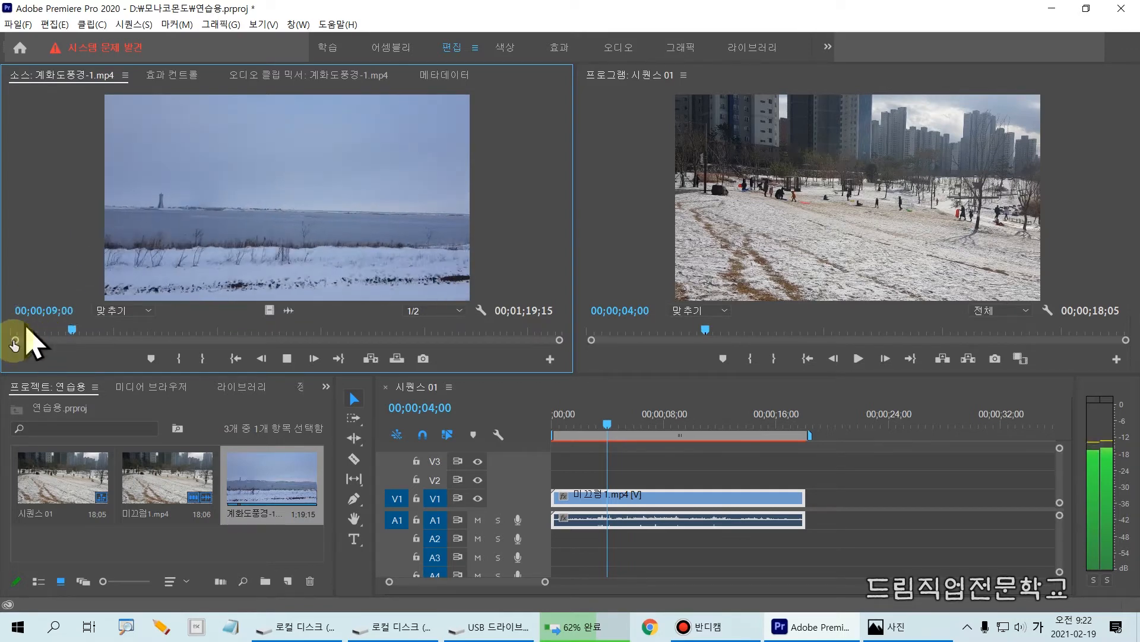
key("space")
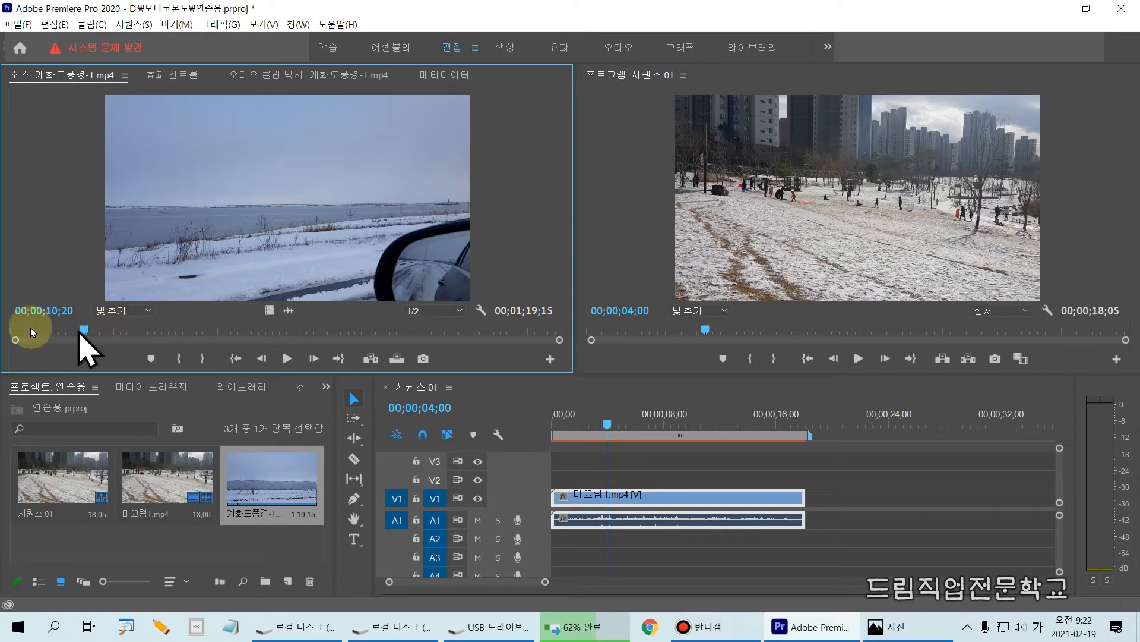
Set the Source Monitor playhead of 계화도풍경-1.mp4 to exactly 00;00;08;00
mouse_move(3, 295)
left_mouse_down()
mouse_move(15, 312)
mouse_move(105, 323)
left_mouse_up()
mouse_move(379, 226)
left_mouse_down()
mouse_move(423, 315)
mouse_move(508, 209)
mouse_move(379, 227)
mouse_move(379, 257)
left_mouse_up()
key("Escape")
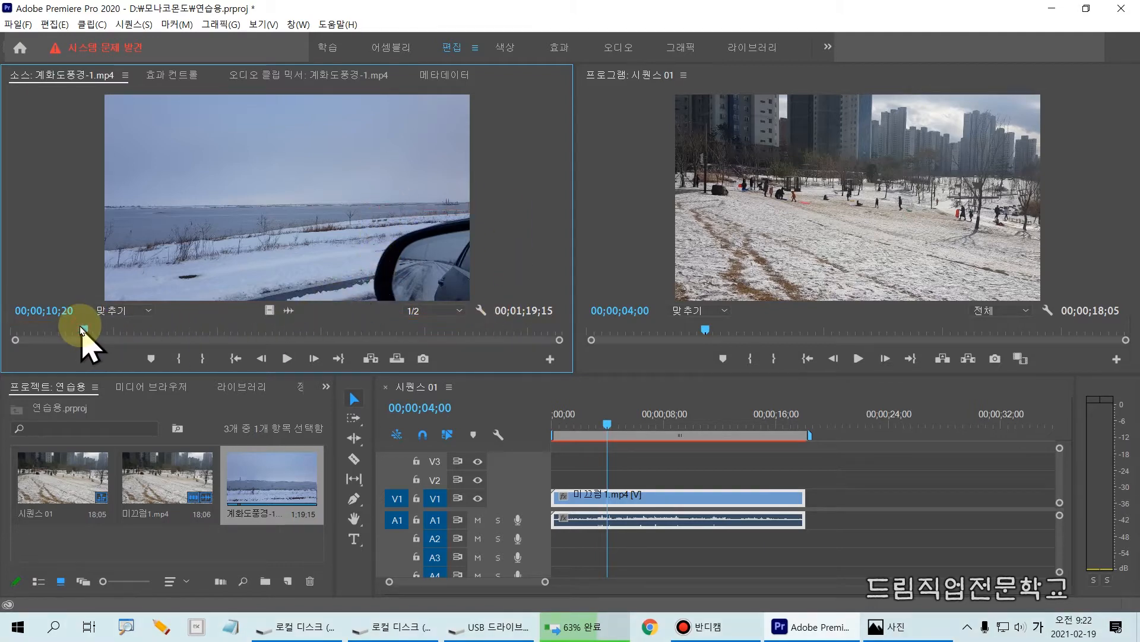
left_click_drag(76, 329, 67, 330)
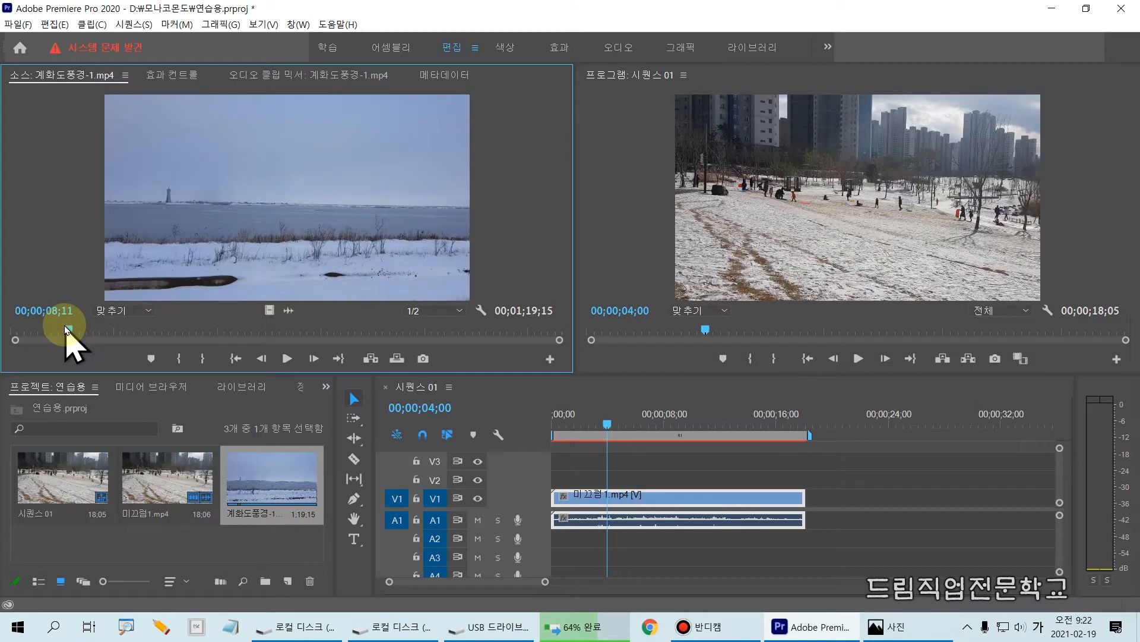
mouse_move(5, 292)
left_mouse_down()
mouse_move(12, 309)
mouse_move(92, 324)
left_mouse_up()
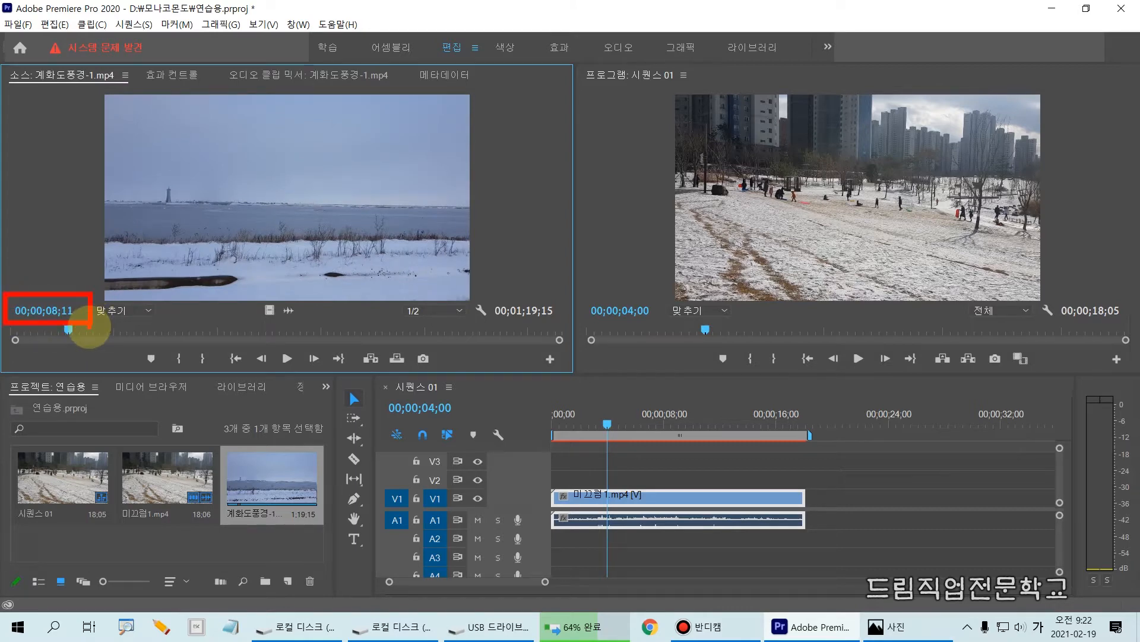
key("Escape")
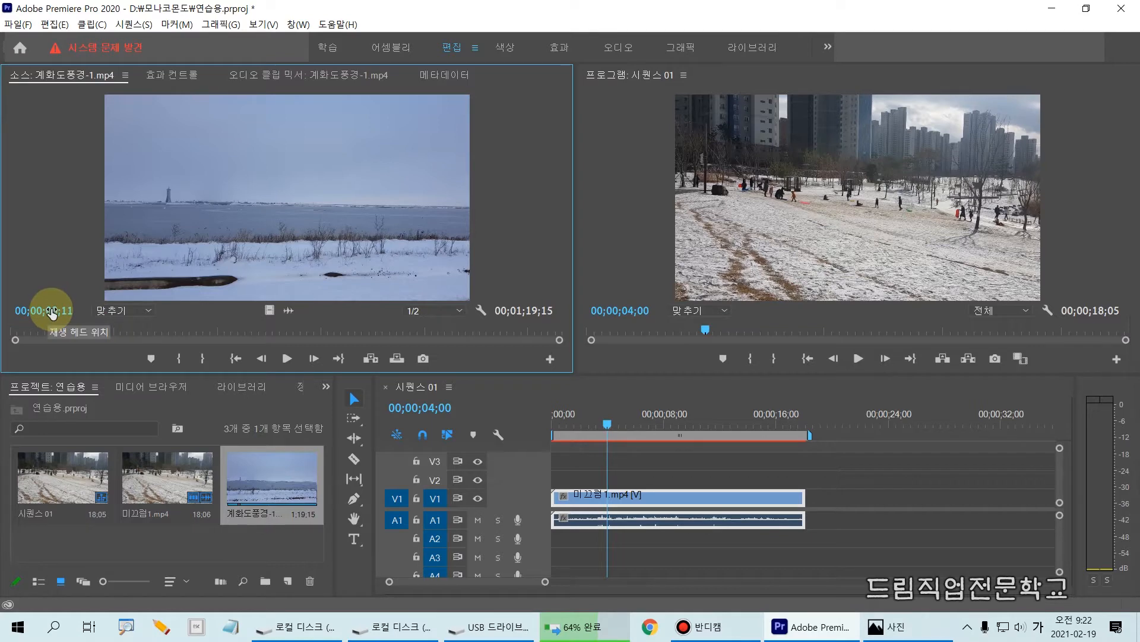
left_click(72, 309)
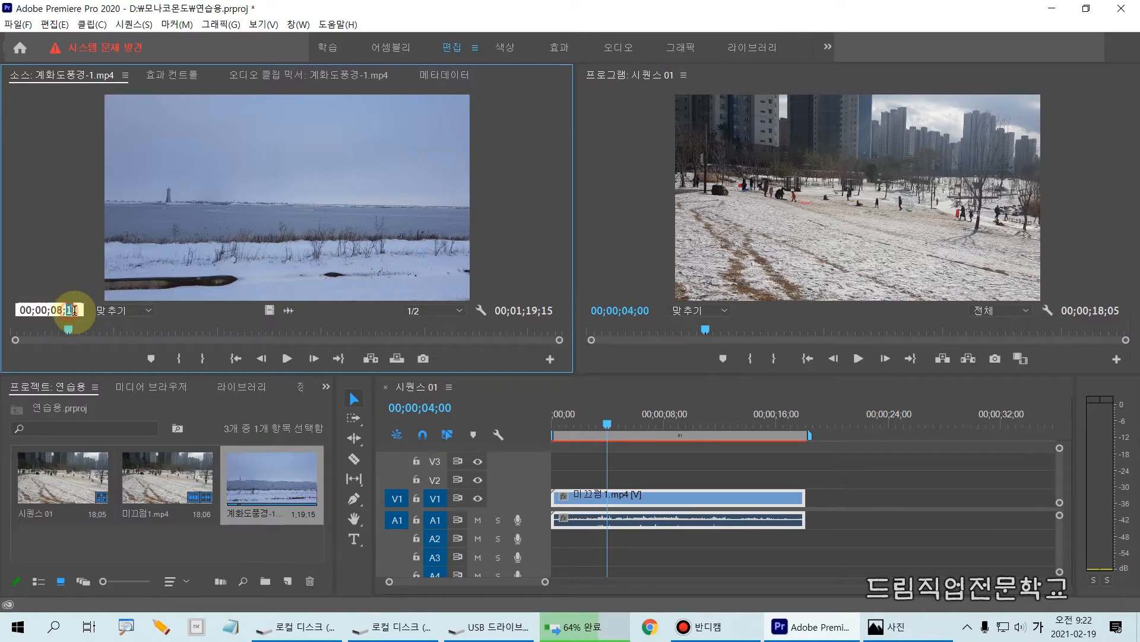
type("00")
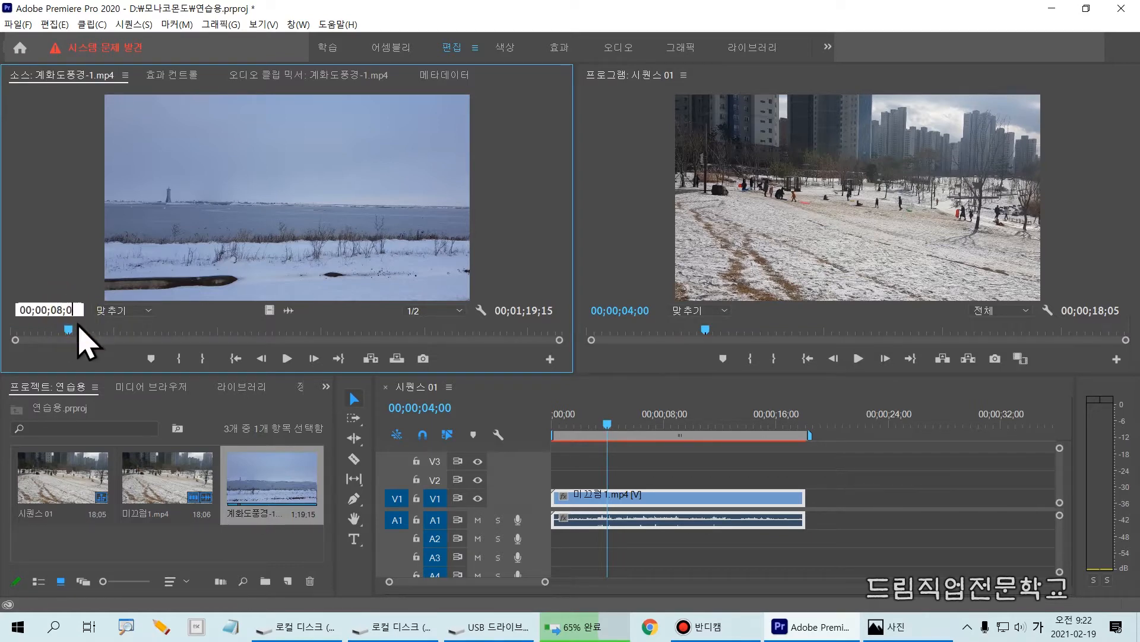
key("Return")
mouse_move(2, 291)
left_mouse_down()
mouse_move(89, 325)
mouse_move(107, 348)
left_mouse_up()
left_click_drag(66, 317, 66, 354)
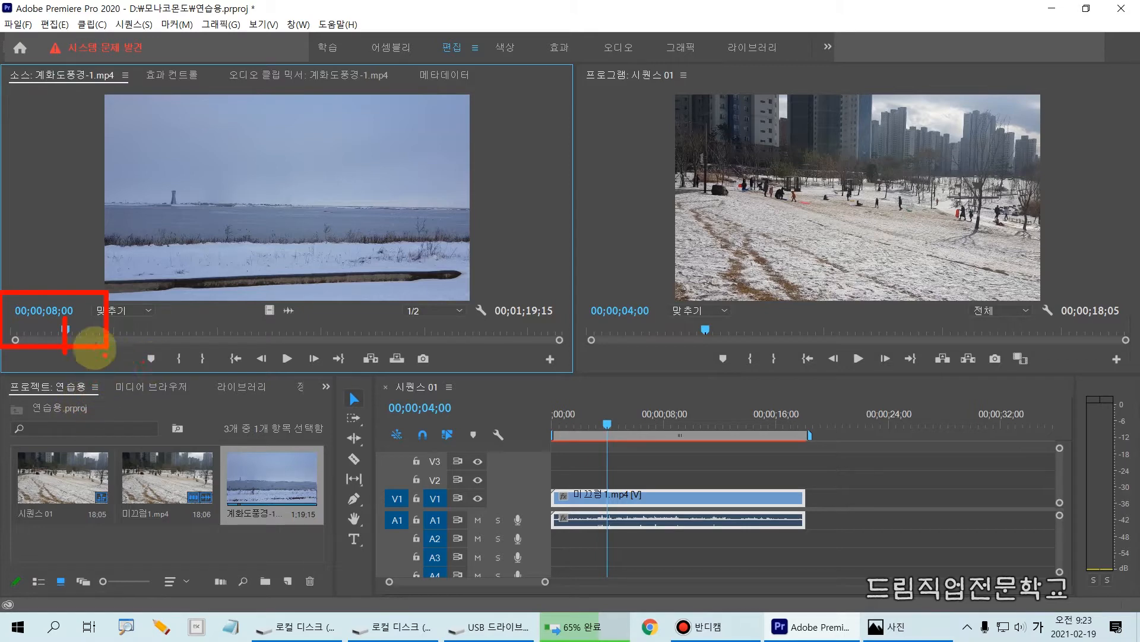
key("Escape")
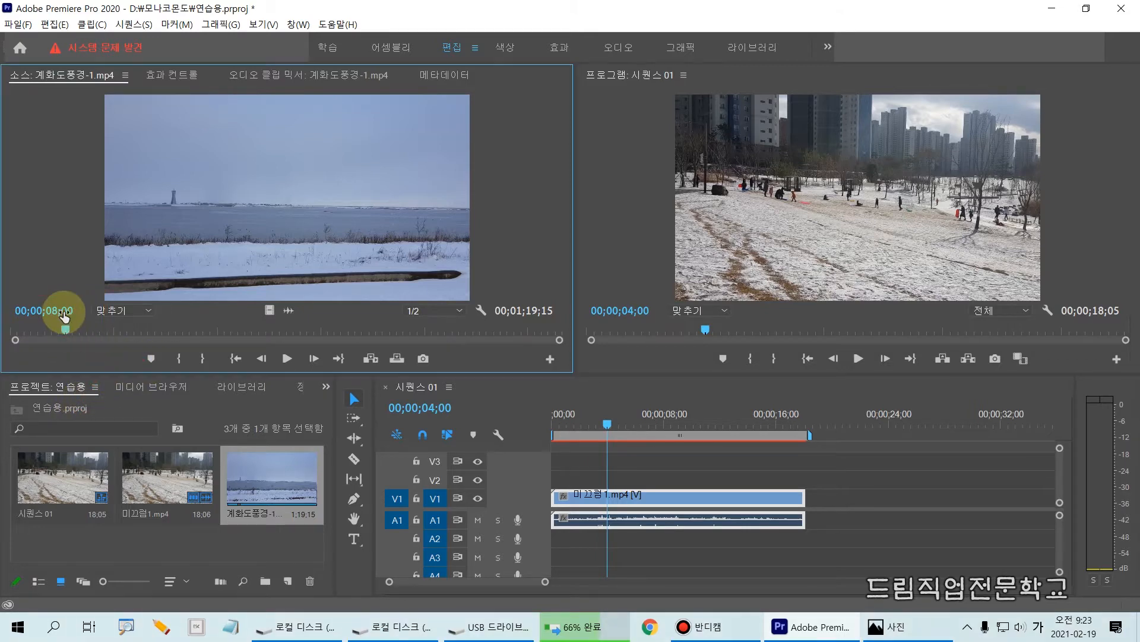
key("ctrl+2")
mouse_move(6, 292)
left_mouse_down()
mouse_move(26, 321)
mouse_move(88, 325)
left_mouse_up()
key("Escape")
Examine the hour, minute, second and frame parts of the source clip's playhead timecode, leaving the value as it is
left_click(63, 313)
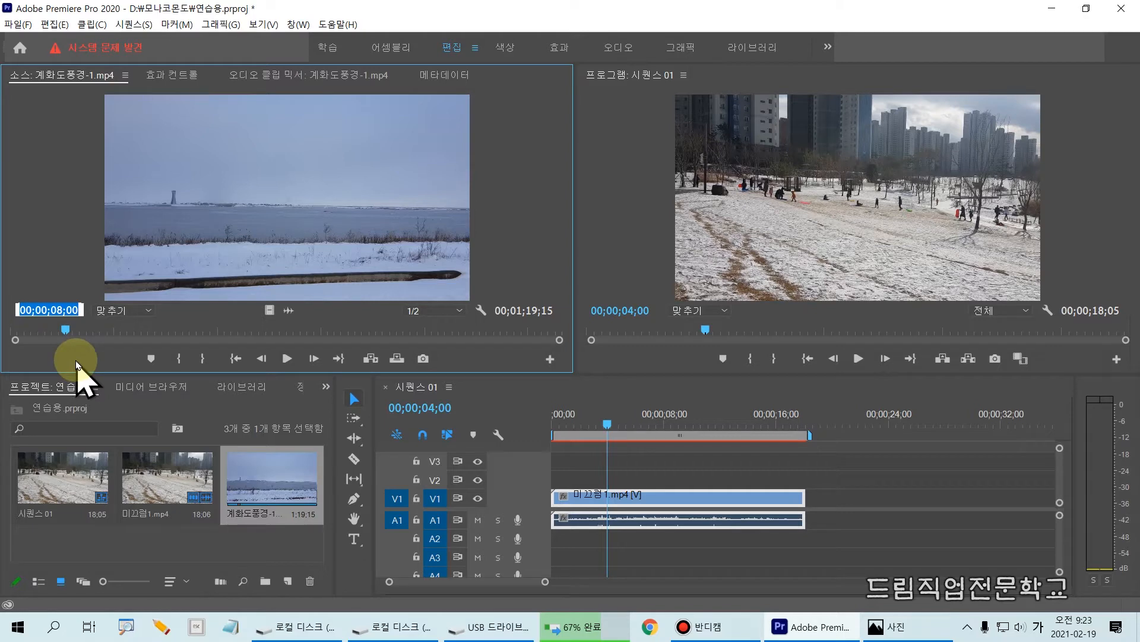
left_click(71, 310)
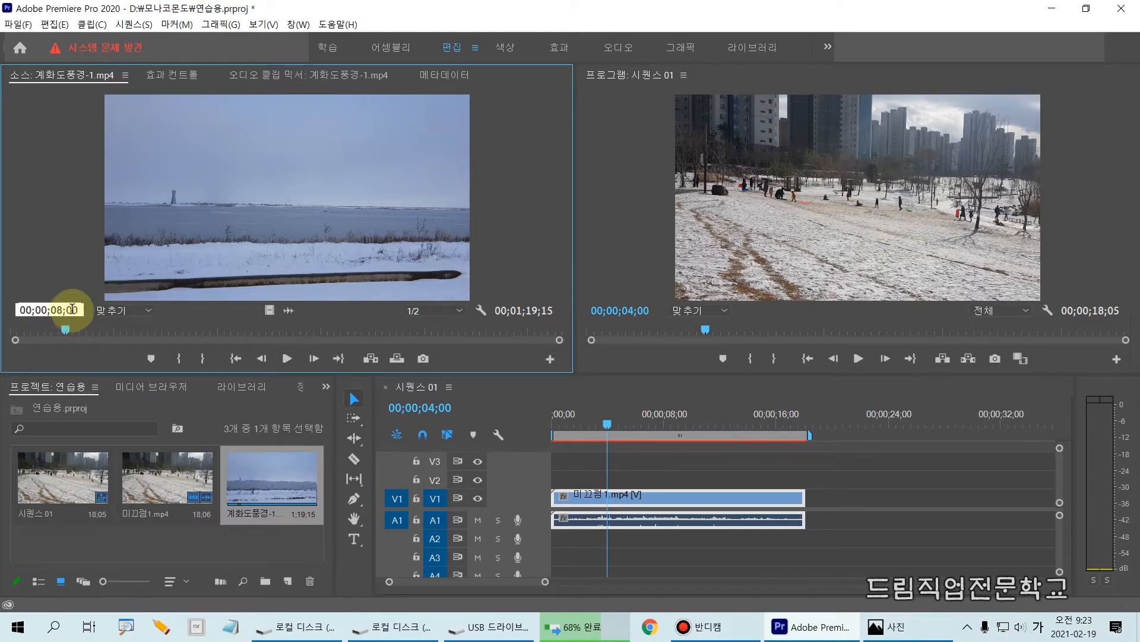
left_click(47, 310)
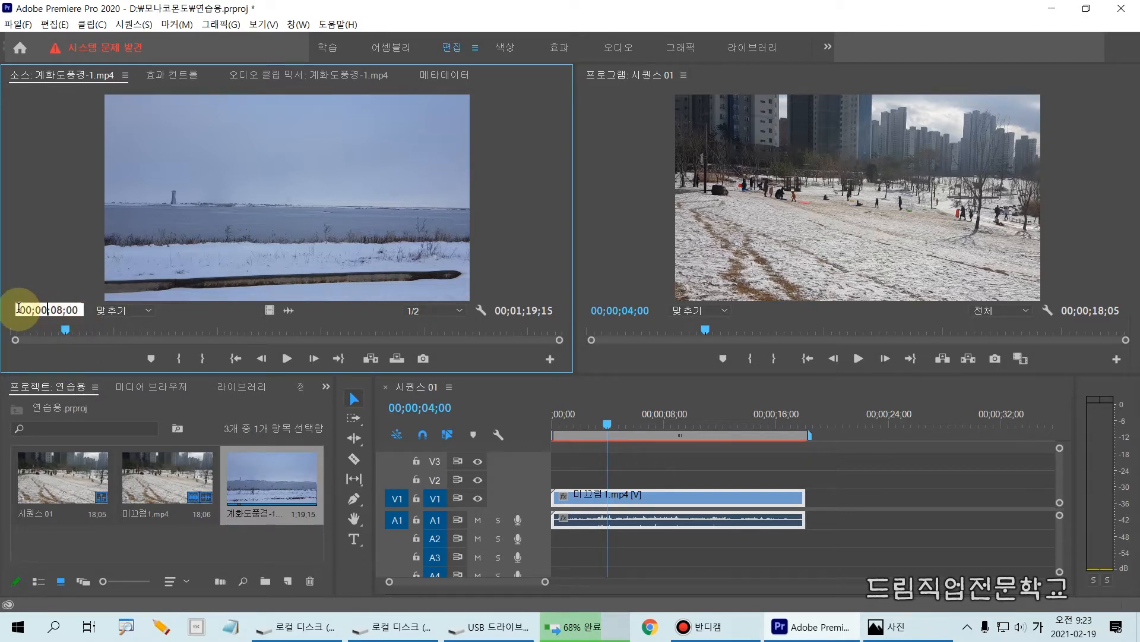
left_click(24, 309)
left_click(41, 309)
left_click(62, 310)
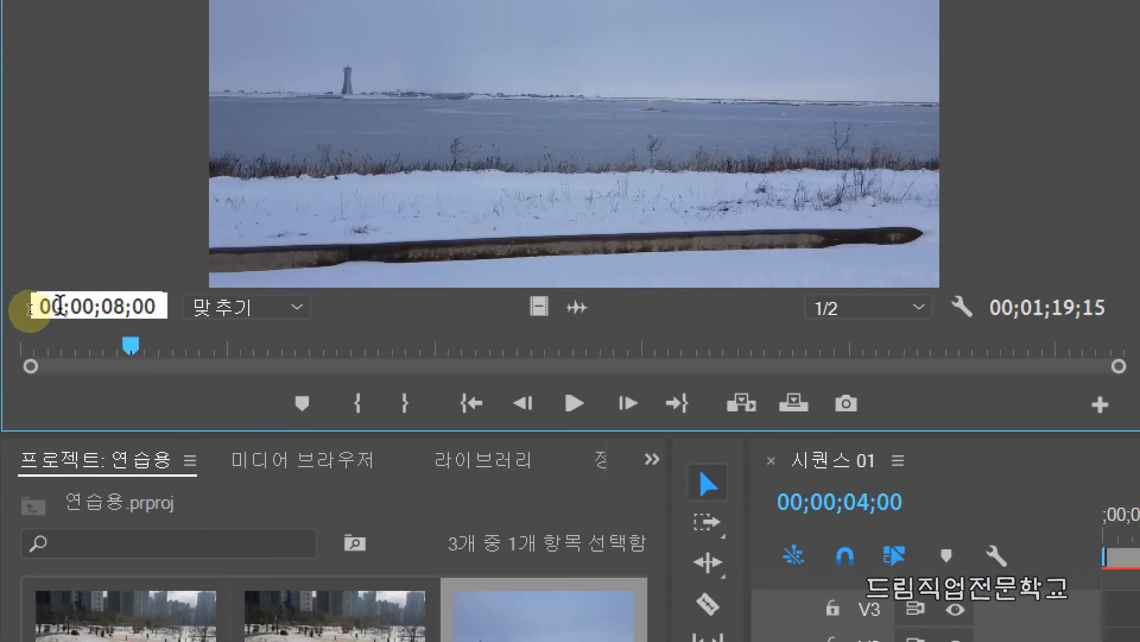
left_click(60, 308)
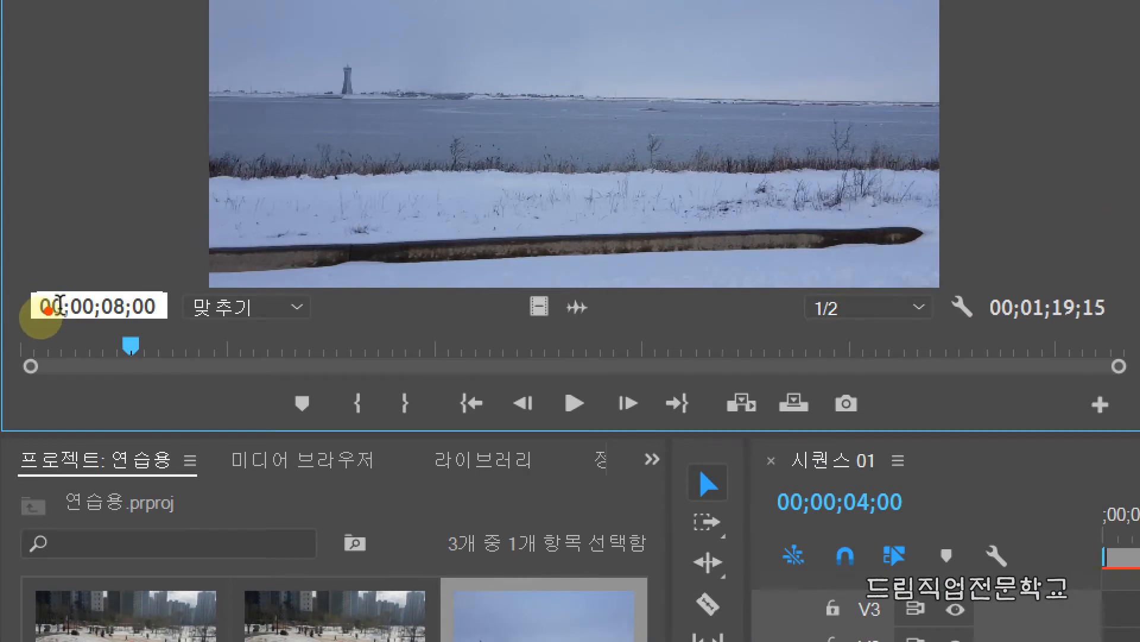
left_click_drag(70, 295, 70, 317)
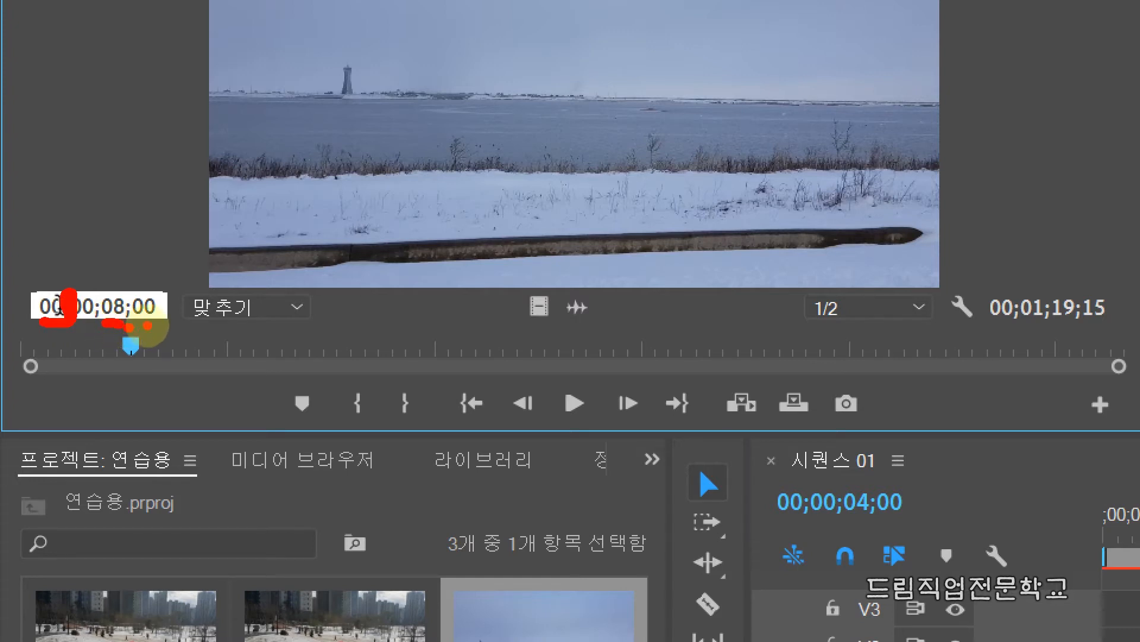
left_click_drag(147, 326, 176, 326)
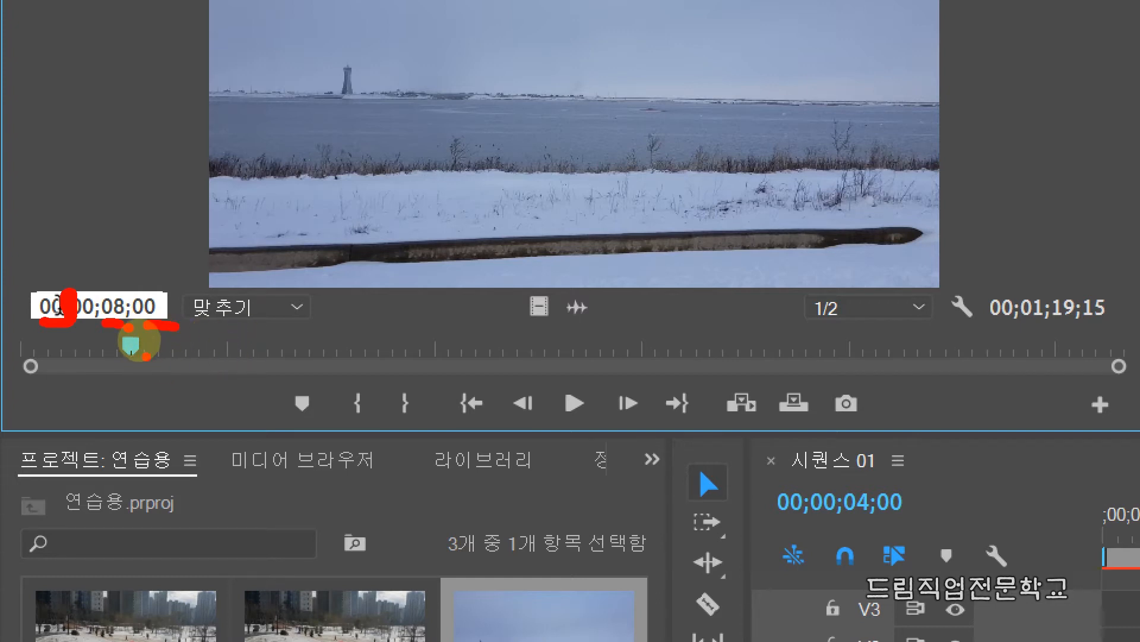
left_click_drag(132, 343, 132, 413)
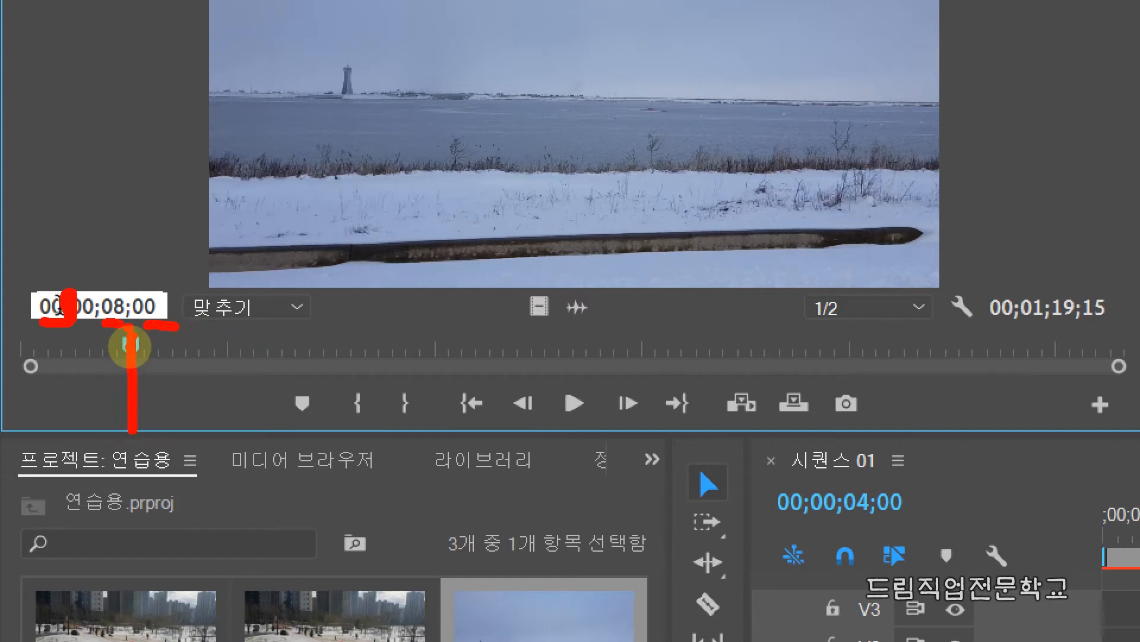
key("Escape")
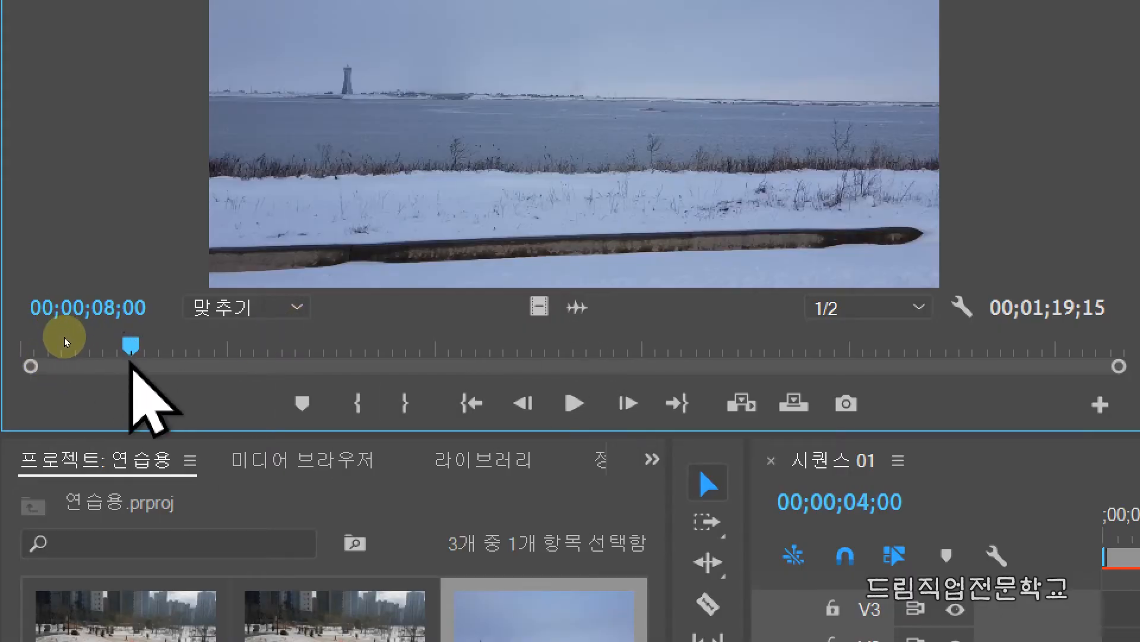
key("ctrl+2")
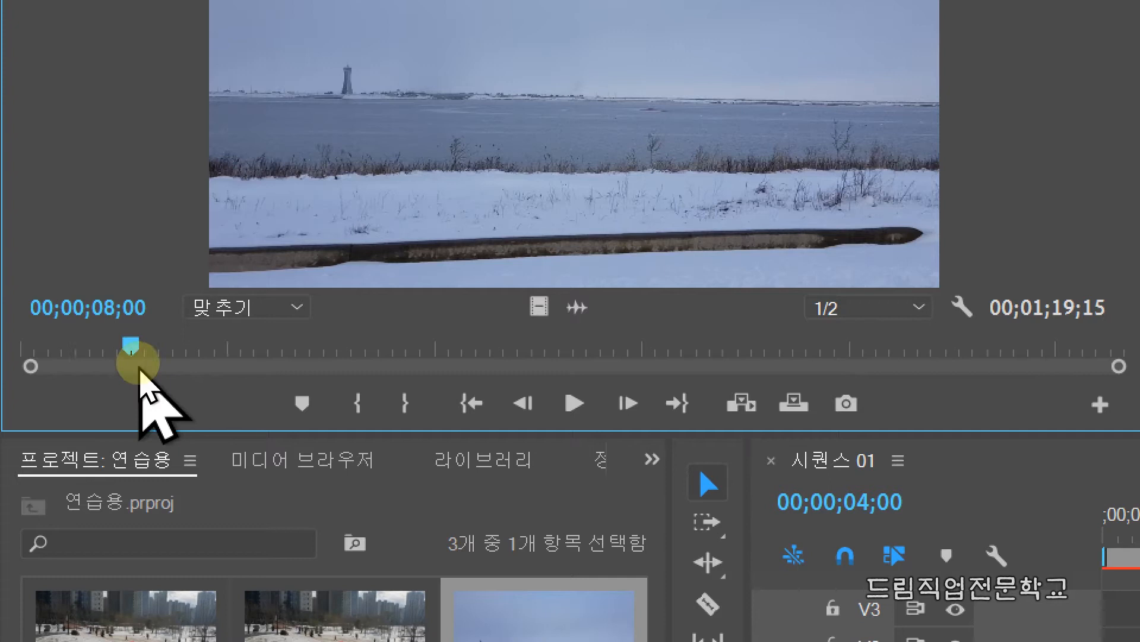
mouse_move(17, 327)
left_mouse_down()
mouse_move(18, 369)
mouse_move(56, 402)
mouse_move(135, 410)
left_mouse_up()
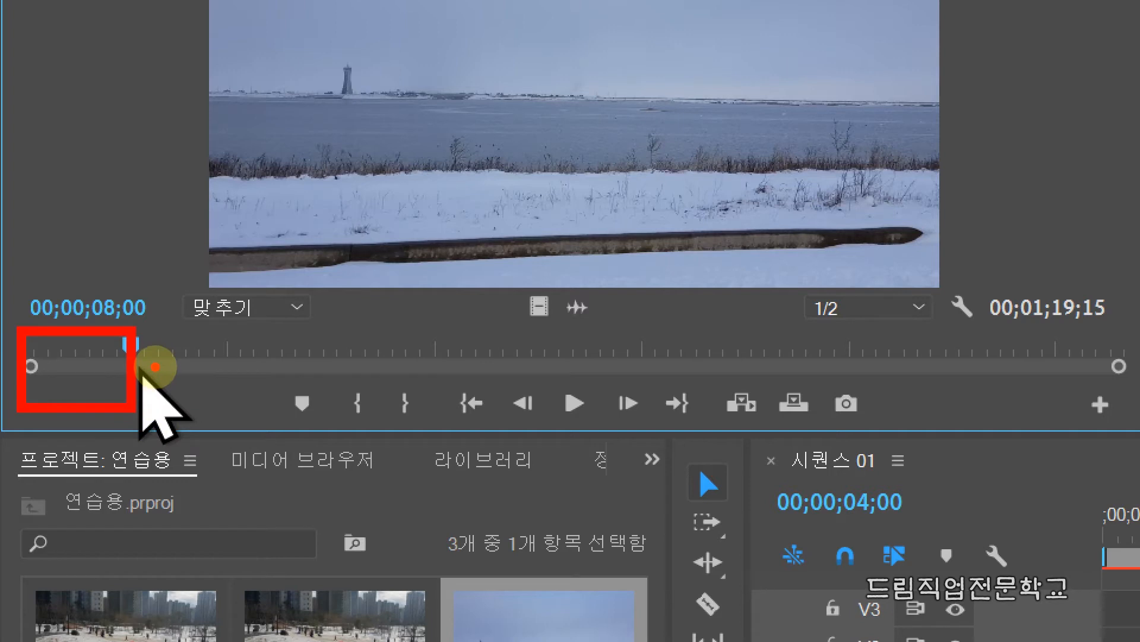
mouse_move(467, 277)
left_mouse_down()
mouse_move(305, 280)
mouse_move(689, 10)
mouse_move(574, 261)
mouse_move(398, 286)
left_mouse_up()
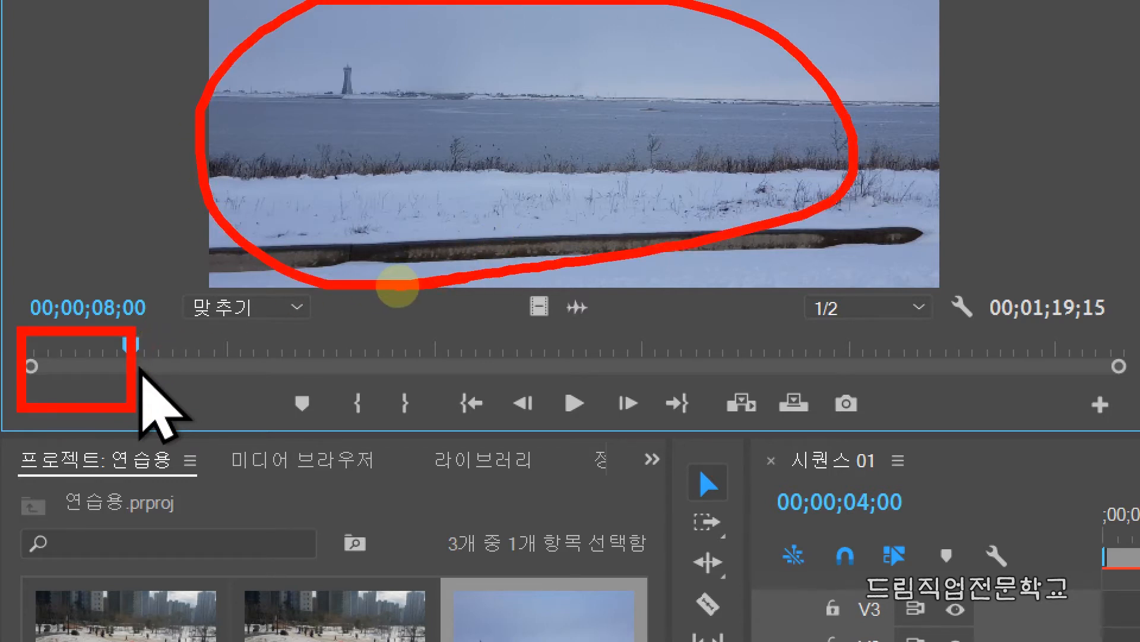
key("Escape")
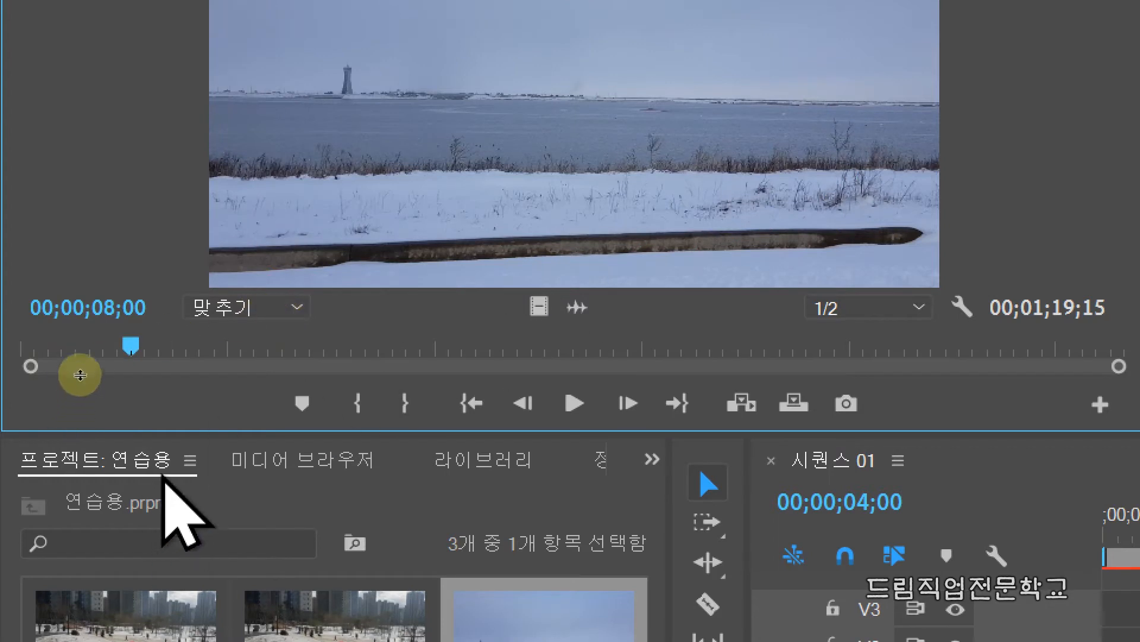
key("ctrl+2")
left_click_drag(130, 339, 124, 396)
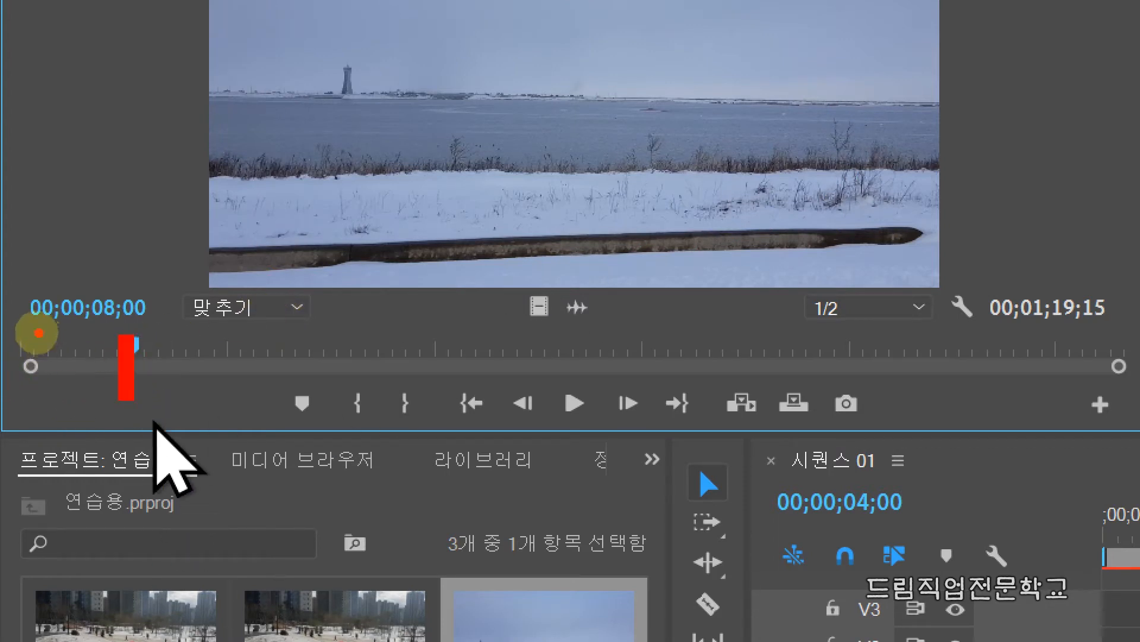
left_click_drag(17, 337, 15, 398)
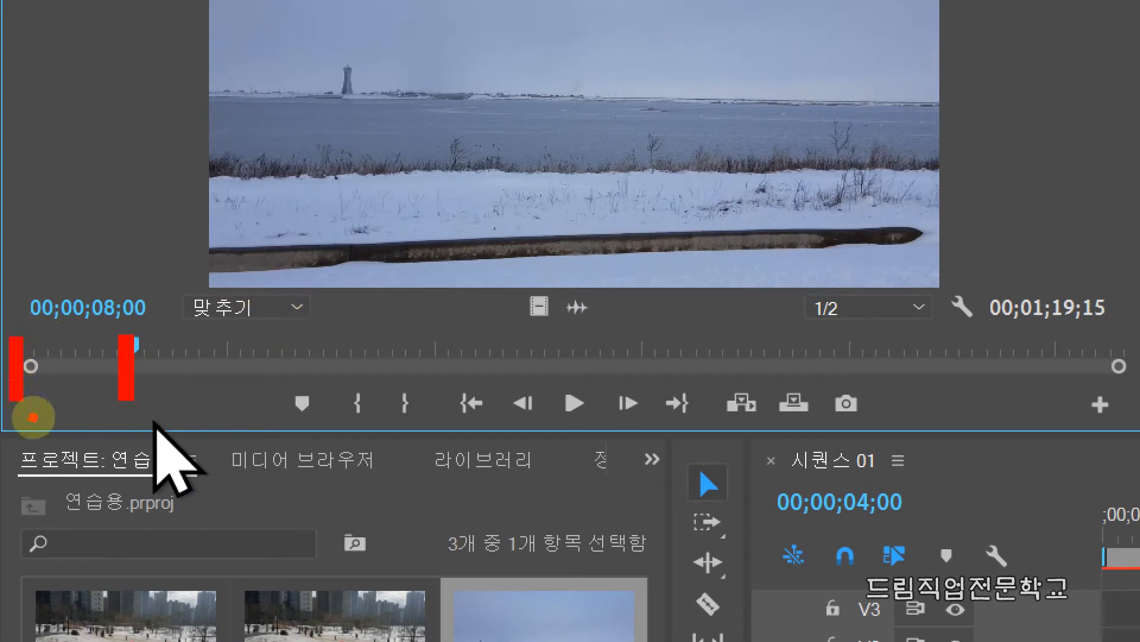
left_click_drag(125, 206, 126, 319)
key("Escape")
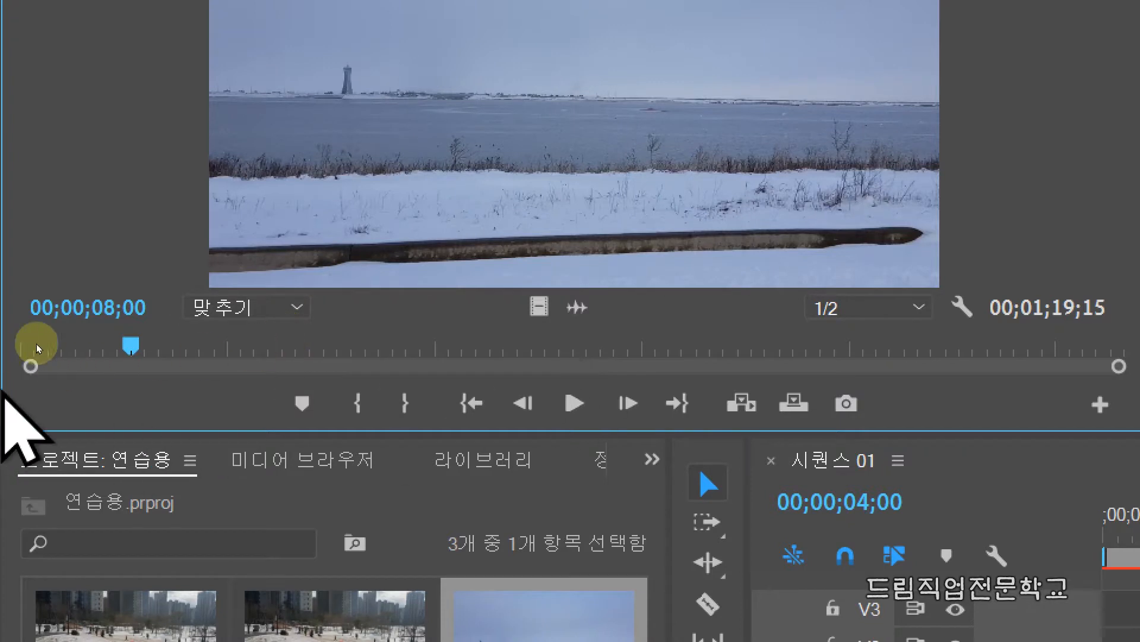
Mark the Out point of 계화도풍경-1.mp4 at 00;00;08;00 in the Source Monitor
left_click_drag(390, 375, 426, 431)
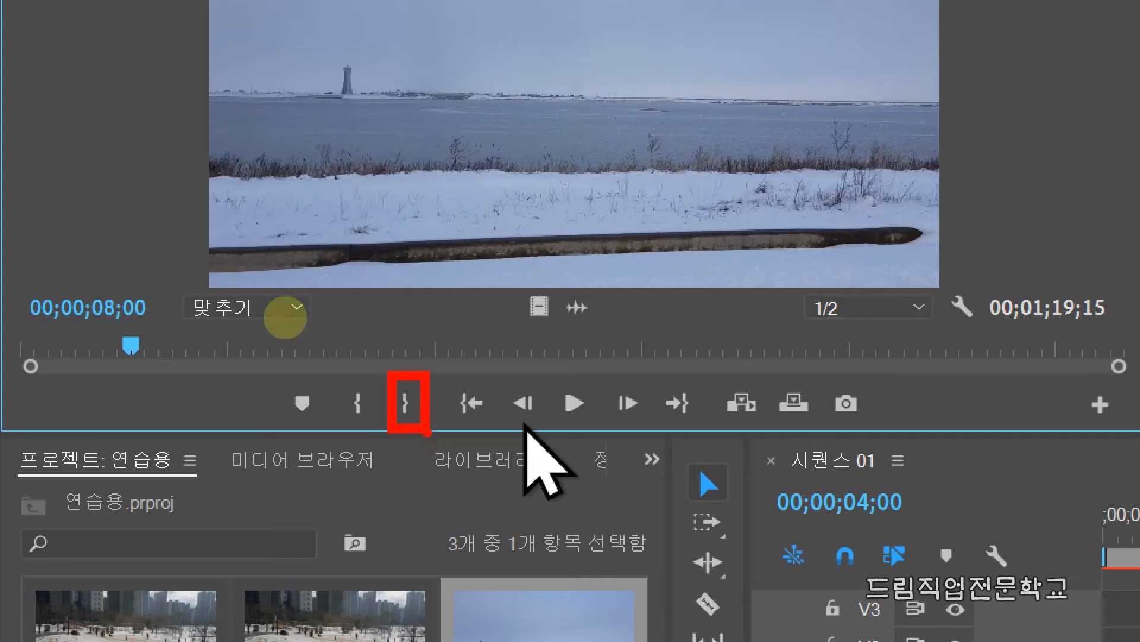
key("Escape")
left_click(406, 395)
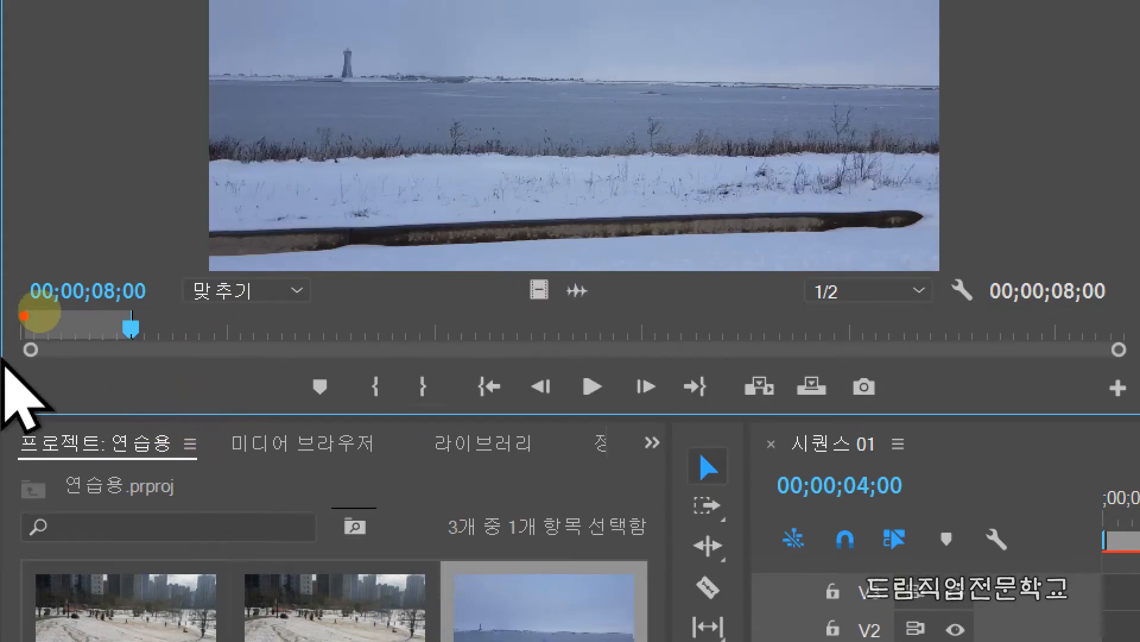
left_click_drag(90, 294, 167, 357)
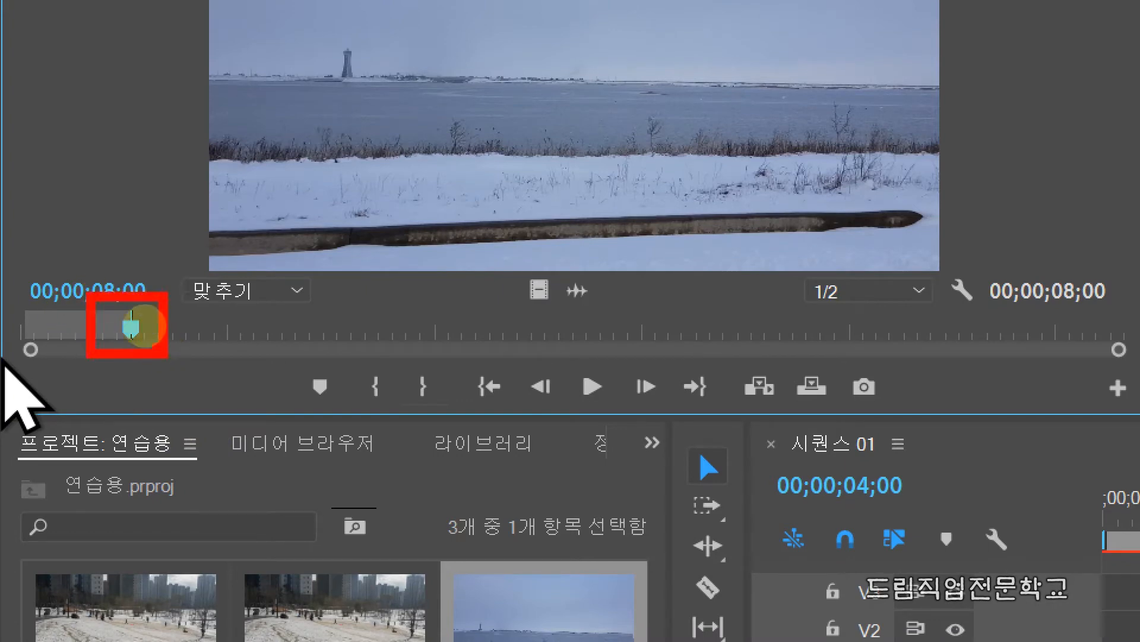
mouse_move(121, 171)
left_mouse_down()
mouse_move(140, 229)
mouse_move(127, 264)
left_mouse_up()
left_click(129, 337)
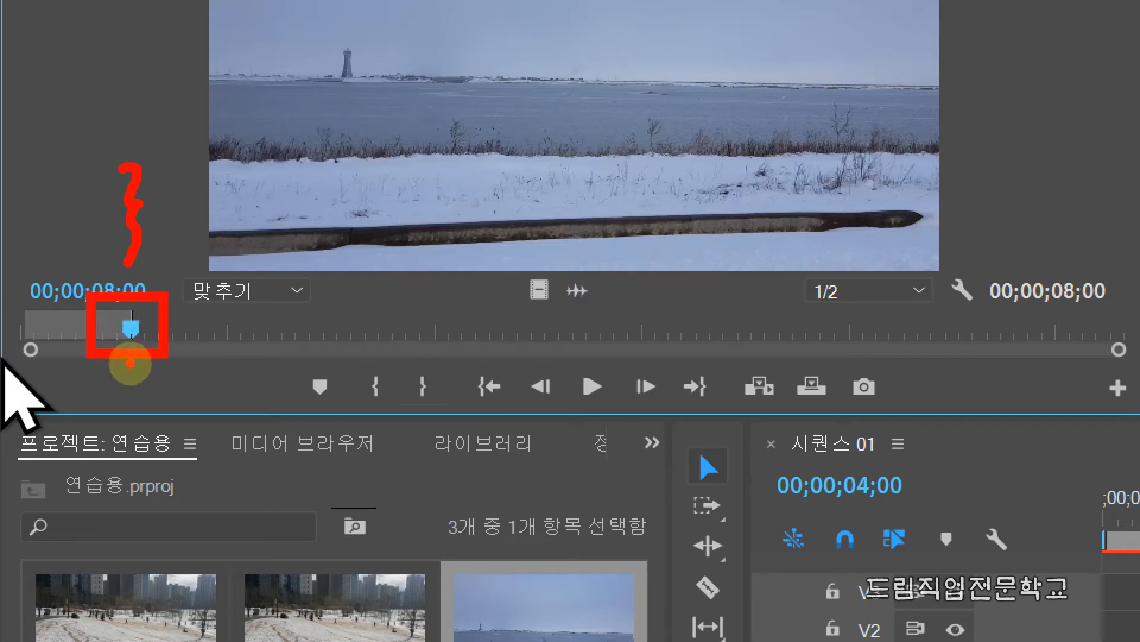
mouse_move(136, 357)
left_mouse_down()
mouse_move(138, 300)
mouse_move(153, 326)
mouse_move(136, 359)
left_mouse_up()
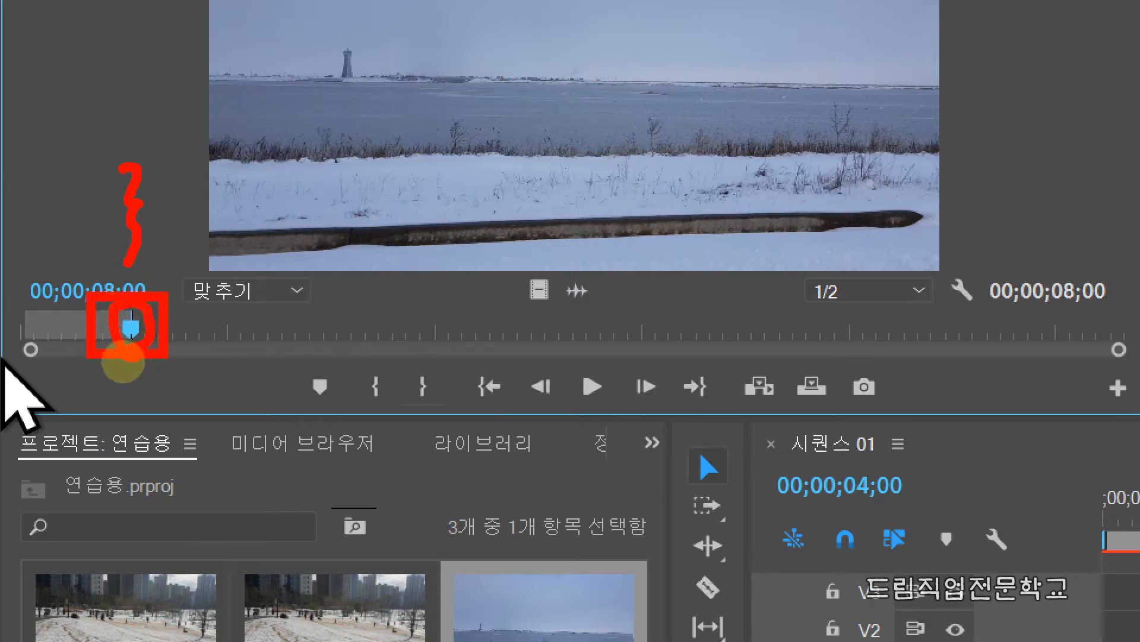
Move the Source Monitor playhead of 계화도풍경-1.mp4 back to the clip's start at 00;00;00;00
key("Escape")
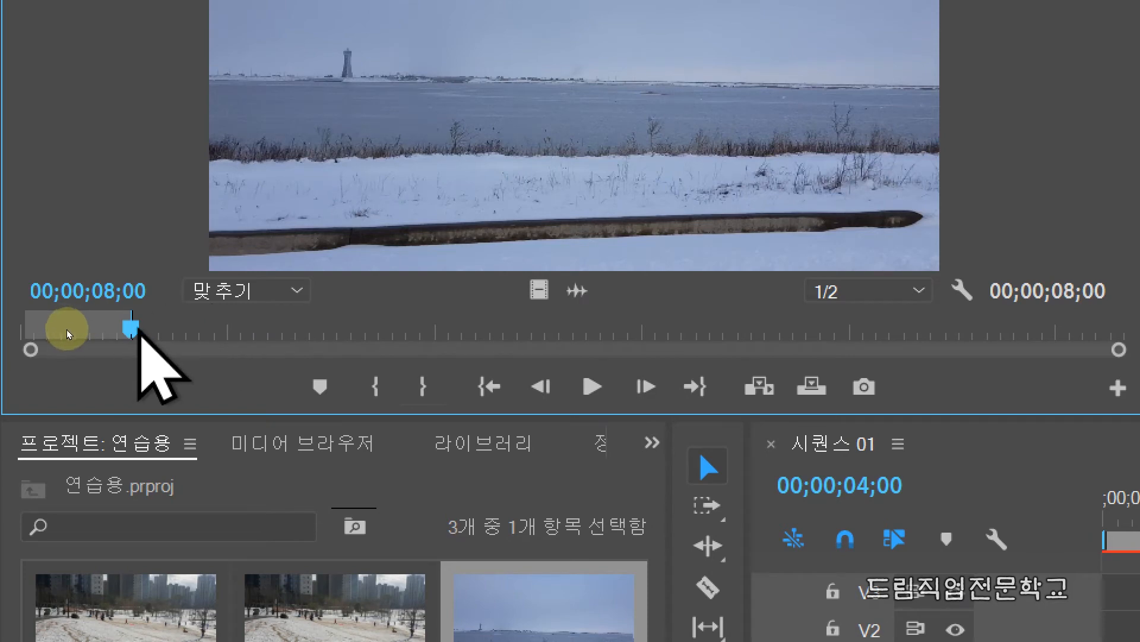
left_click_drag(69, 332, 28, 373)
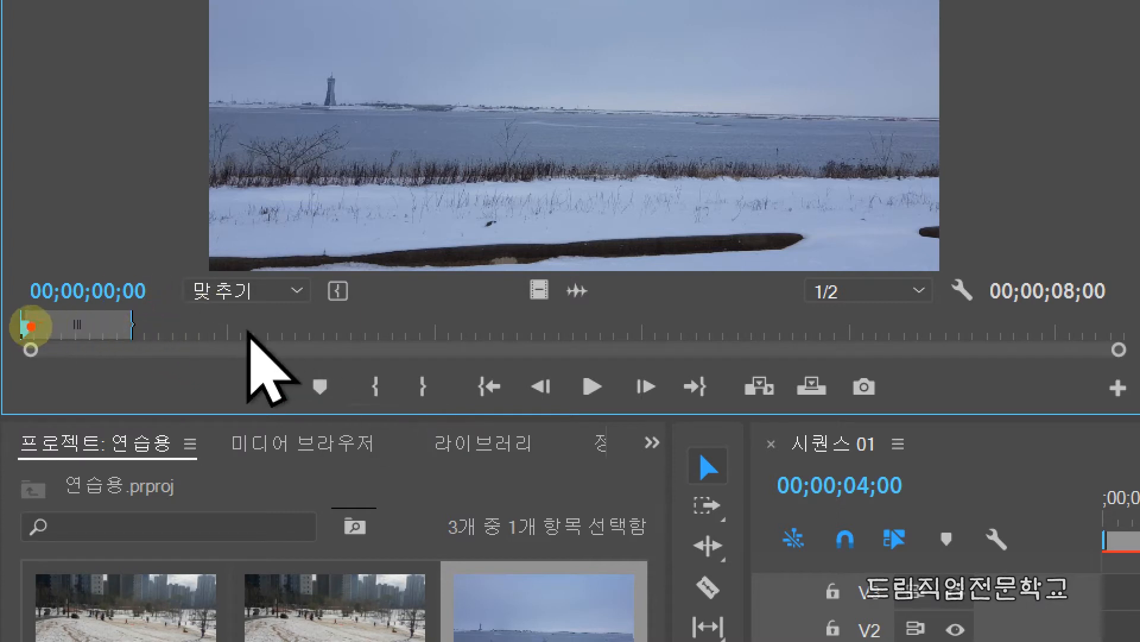
mouse_move(43, 155)
left_mouse_down()
mouse_move(36, 245)
mouse_move(52, 250)
mouse_move(21, 299)
left_mouse_up()
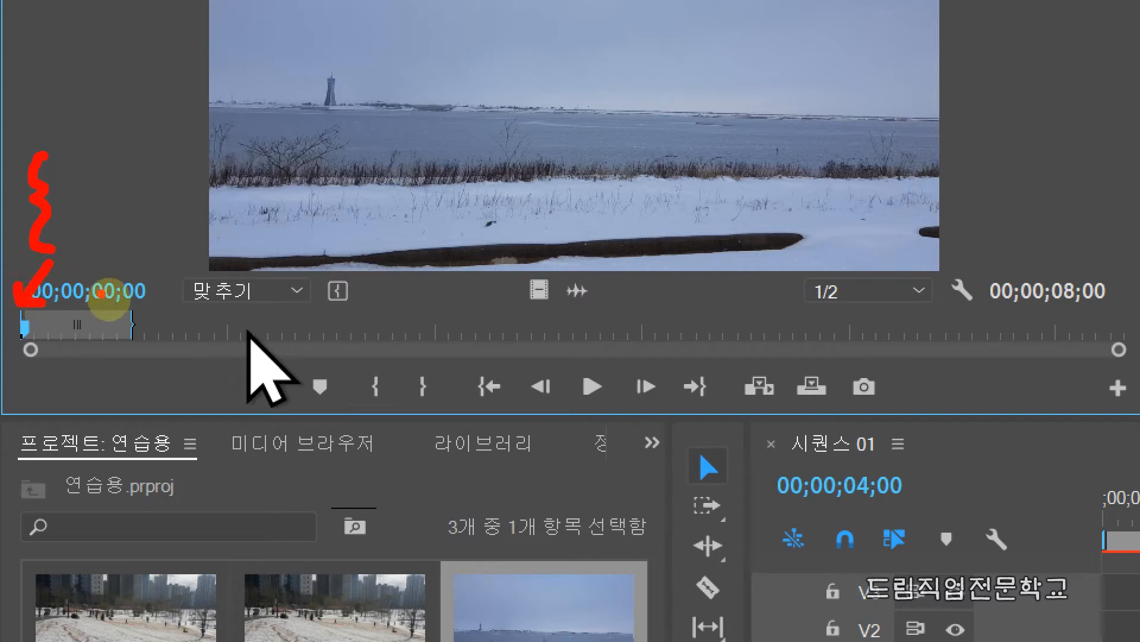
mouse_move(124, 232)
left_mouse_down()
mouse_move(127, 280)
mouse_move(152, 279)
left_mouse_up()
mouse_move(128, 137)
left_mouse_down()
mouse_move(156, 179)
mouse_move(148, 227)
left_mouse_up()
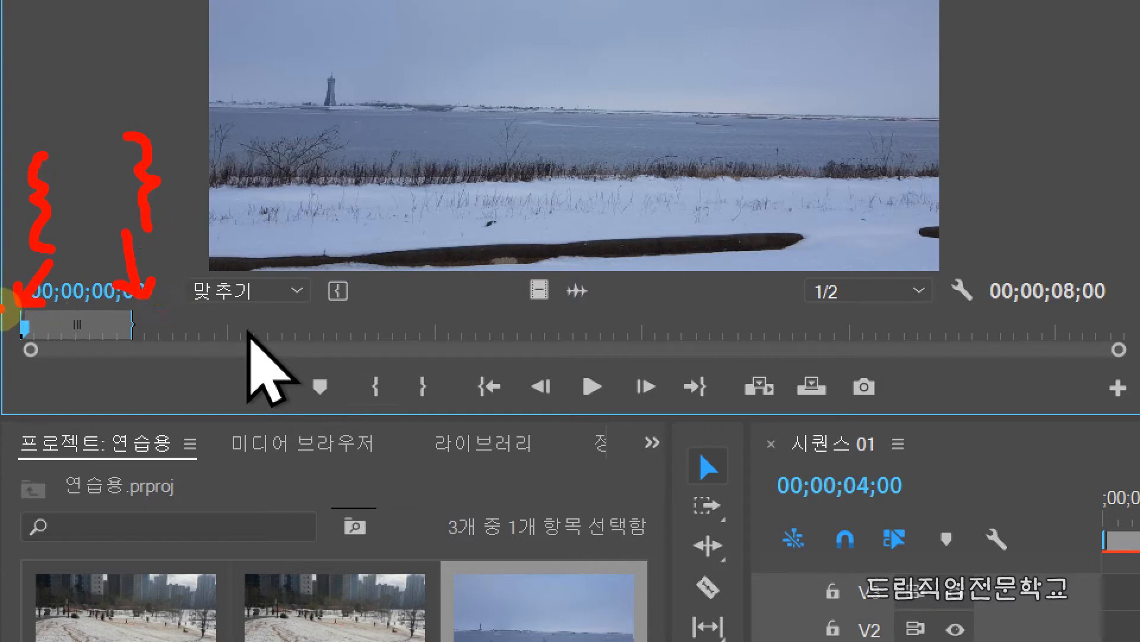
mouse_move(5, 306)
left_mouse_down()
mouse_move(21, 326)
mouse_move(161, 358)
left_mouse_up()
key("Escape")
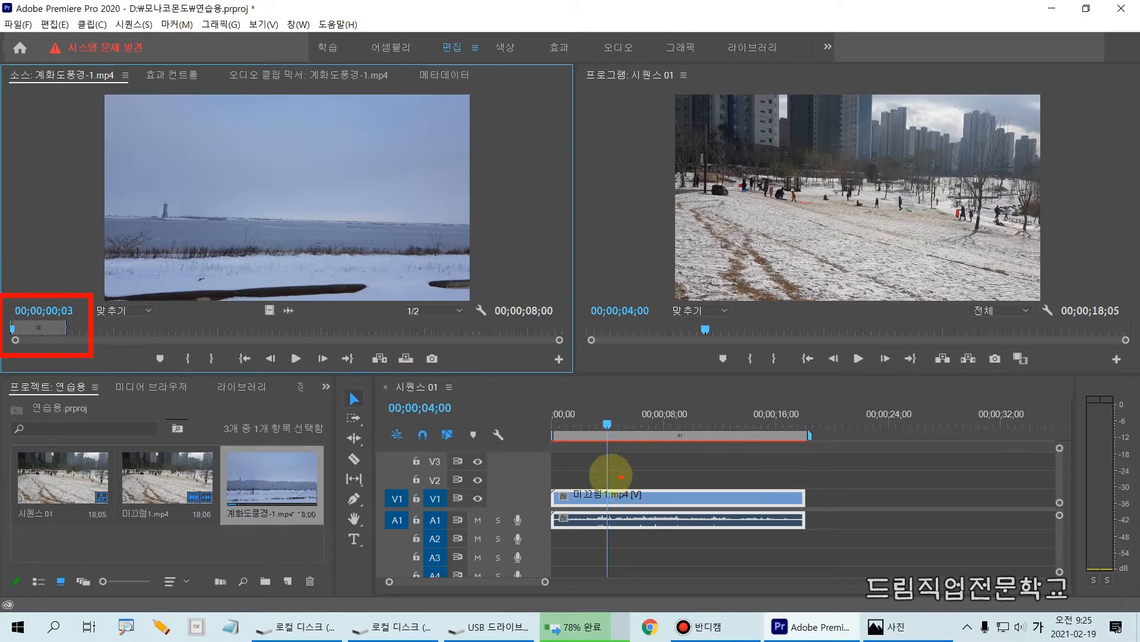
left_click_drag(591, 404, 628, 600)
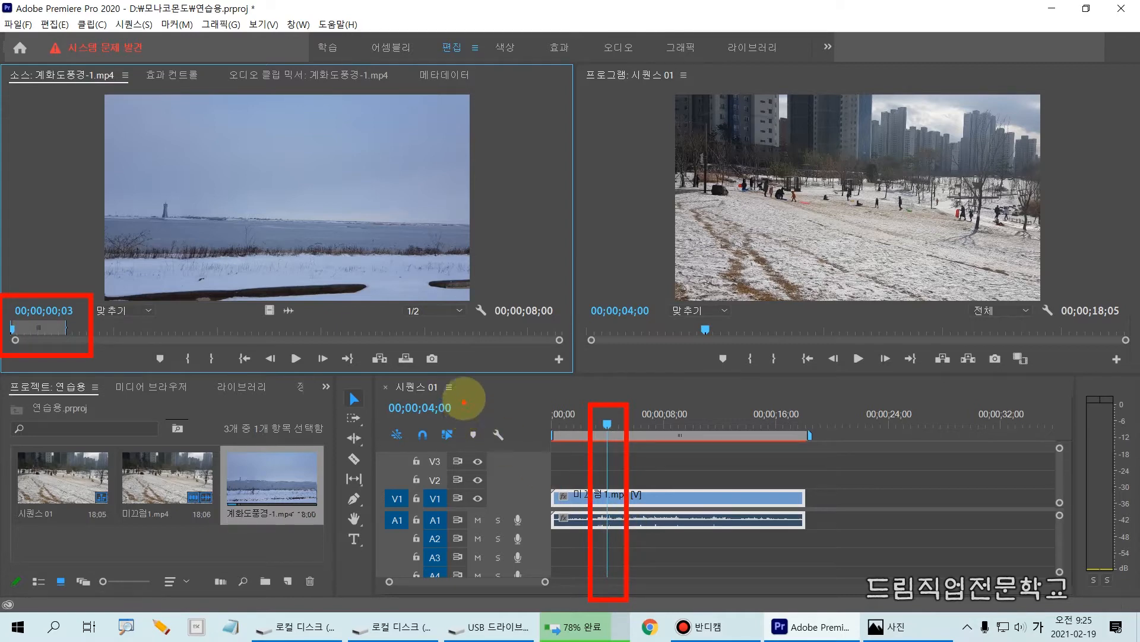
left_click_drag(367, 345, 408, 375)
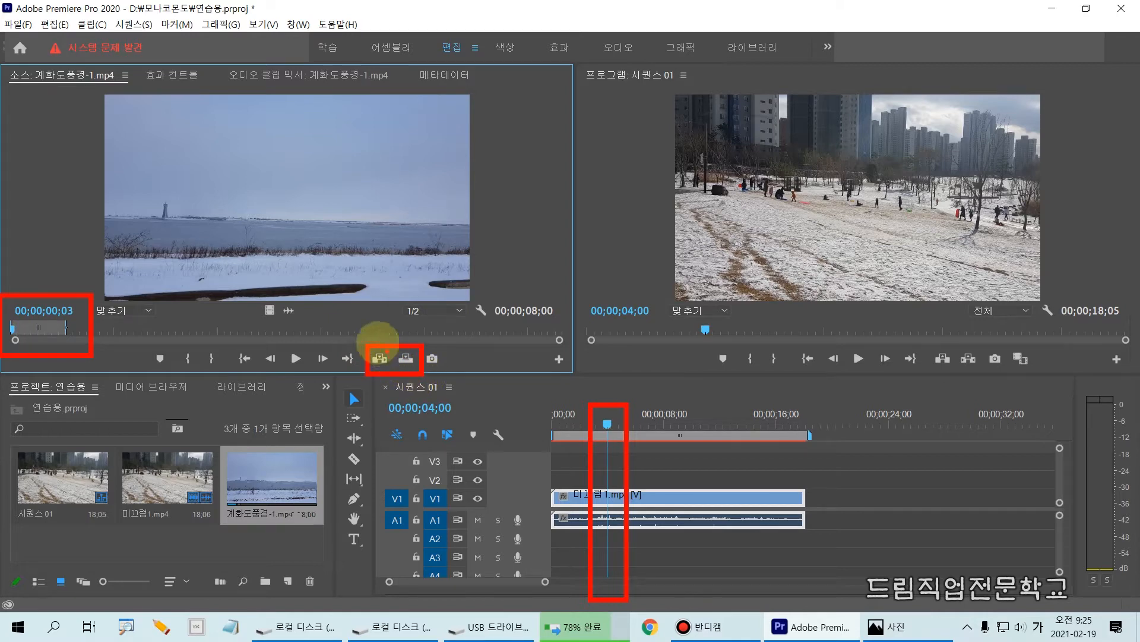
left_click_drag(376, 284, 377, 337)
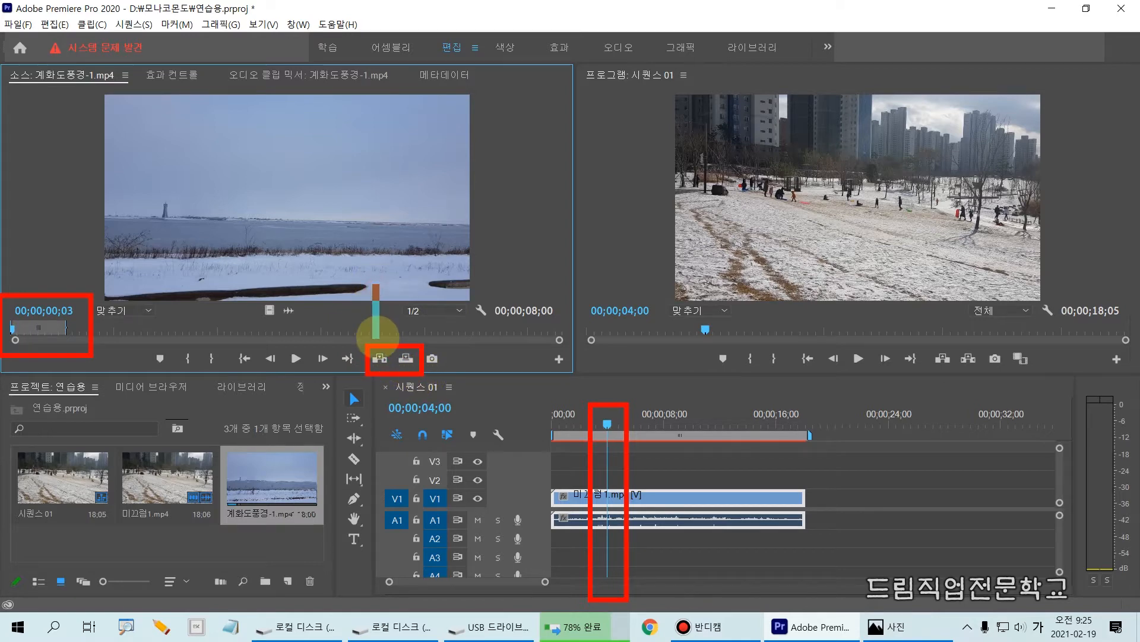
key("Escape")
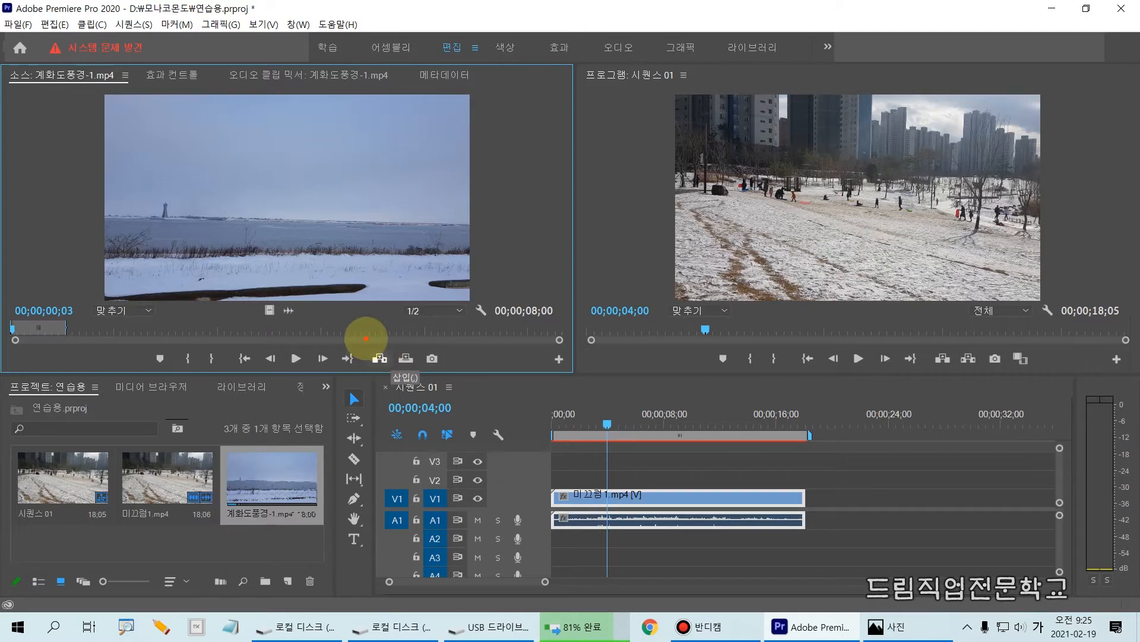
left_click_drag(365, 338, 384, 376)
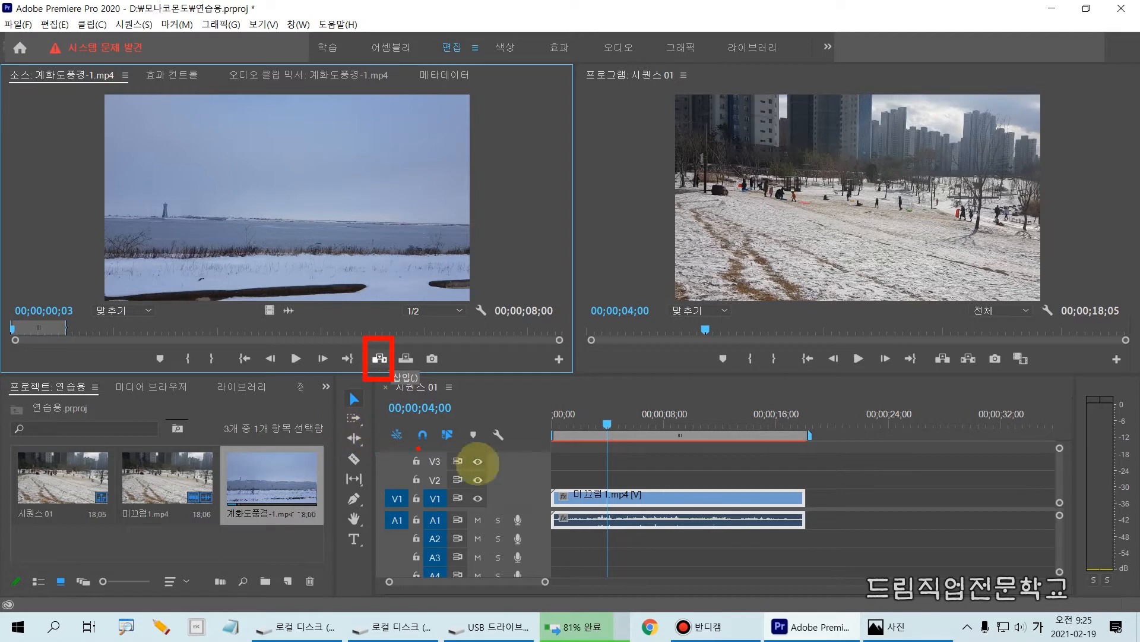
mouse_move(585, 468)
left_mouse_down()
mouse_move(626, 492)
mouse_move(612, 483)
mouse_move(630, 463)
left_mouse_up()
mouse_move(514, 348)
left_mouse_down()
mouse_move(586, 388)
mouse_move(605, 460)
mouse_move(584, 439)
mouse_move(620, 440)
left_mouse_up()
left_click_drag(610, 480, 617, 550)
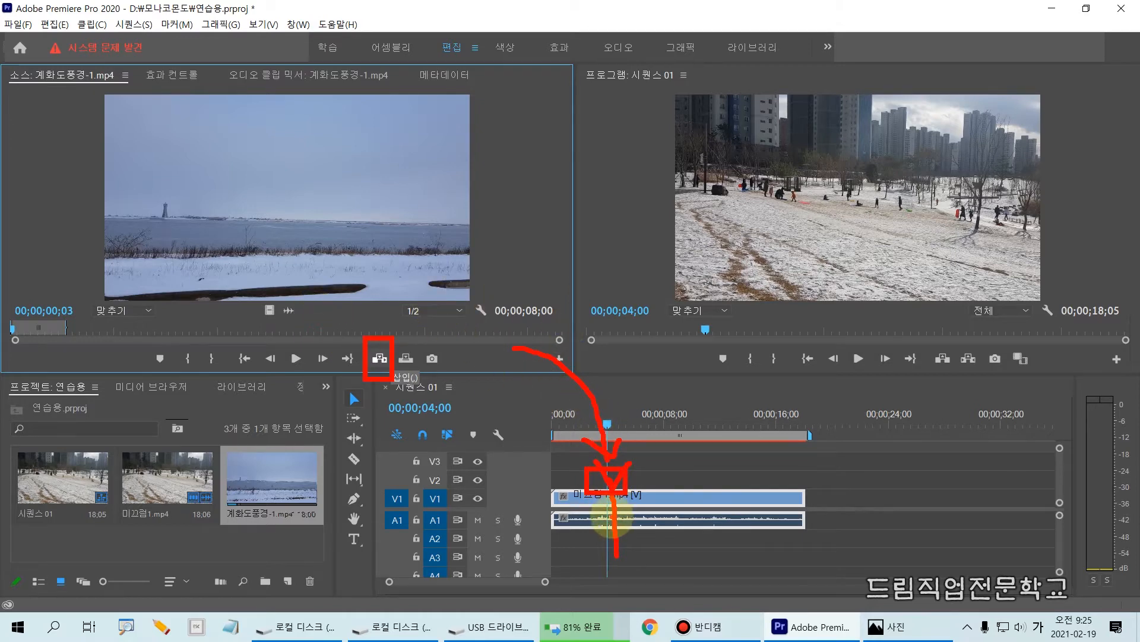
mouse_move(613, 478)
left_mouse_down()
mouse_move(701, 510)
mouse_move(806, 500)
mouse_move(788, 474)
mouse_move(793, 504)
mouse_move(822, 497)
left_mouse_up()
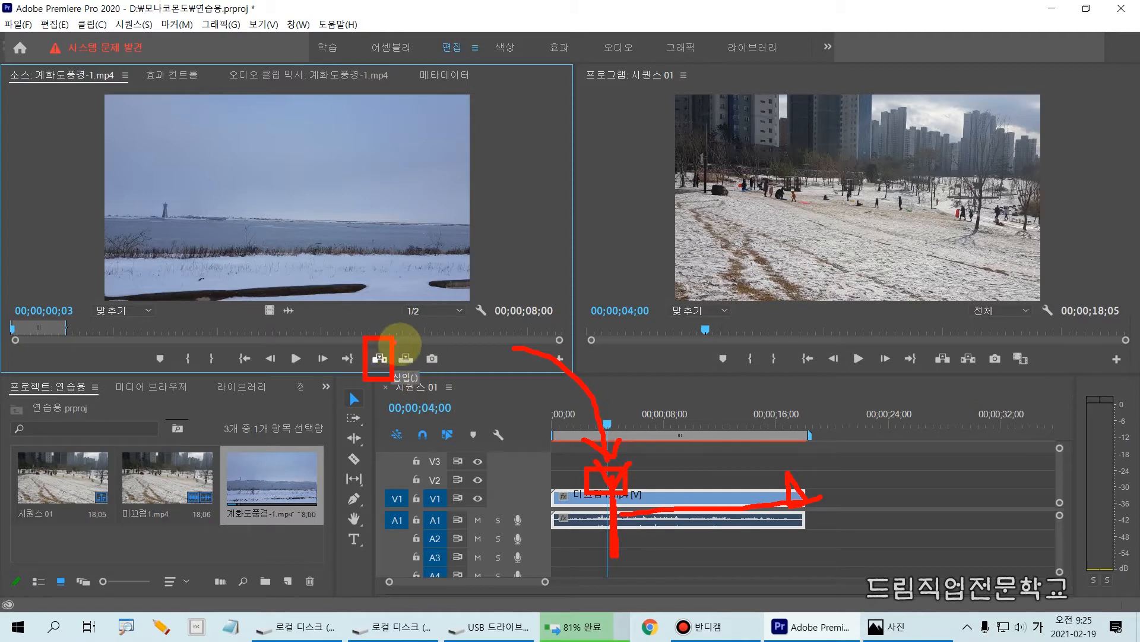
left_click_drag(396, 337, 422, 377)
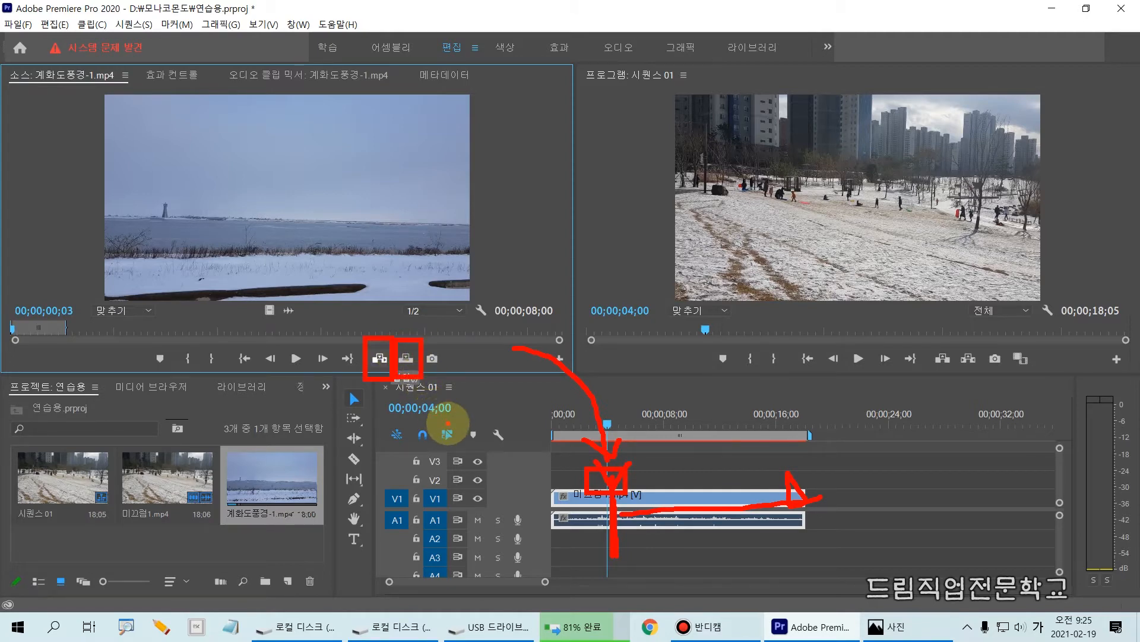
mouse_move(66, 313)
left_mouse_down()
mouse_move(62, 347)
mouse_move(15, 334)
left_mouse_up()
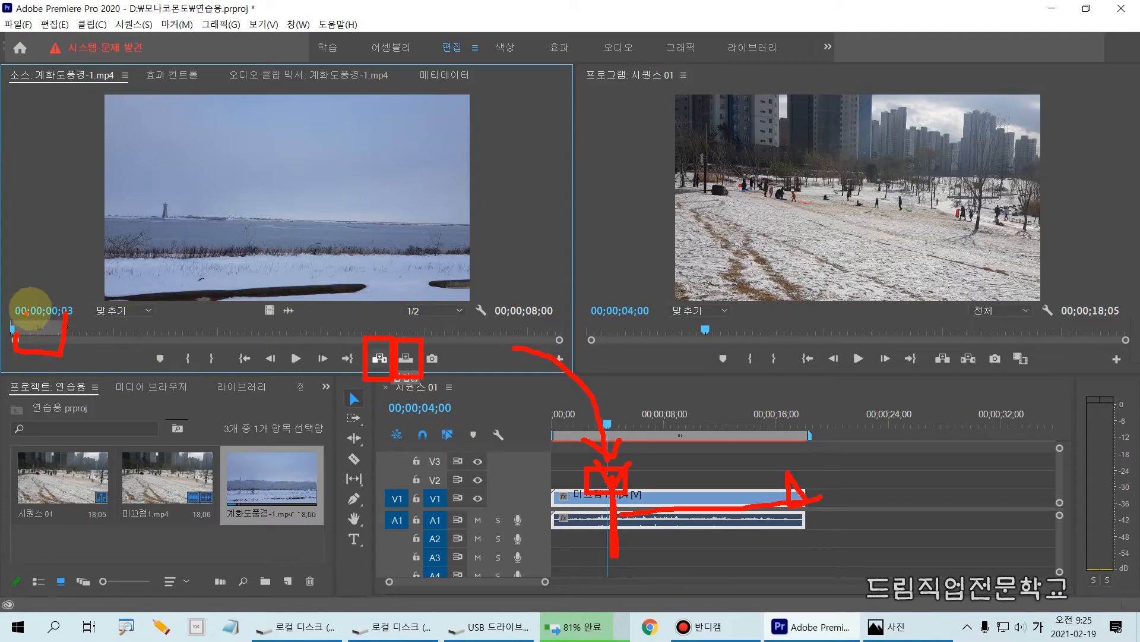
mouse_move(674, 475)
left_mouse_down()
mouse_move(667, 534)
mouse_move(653, 479)
mouse_move(607, 508)
mouse_move(673, 481)
mouse_move(647, 500)
mouse_move(631, 538)
mouse_move(679, 520)
mouse_move(655, 553)
left_mouse_up()
mouse_move(639, 420)
left_mouse_down()
mouse_move(637, 439)
mouse_move(659, 440)
left_mouse_up()
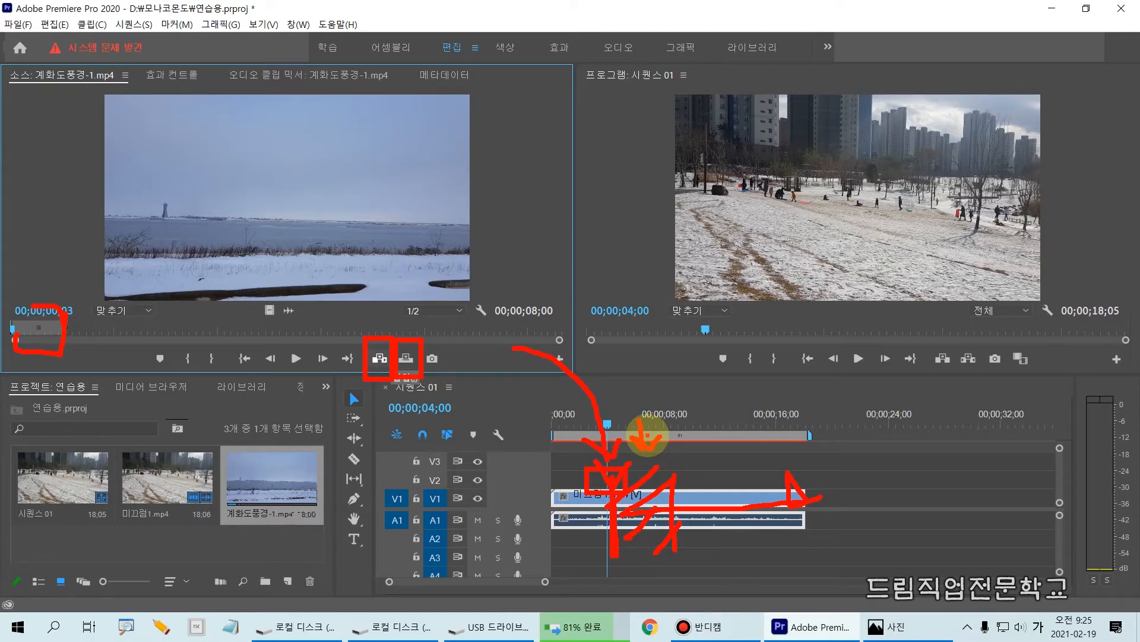
key("Escape")
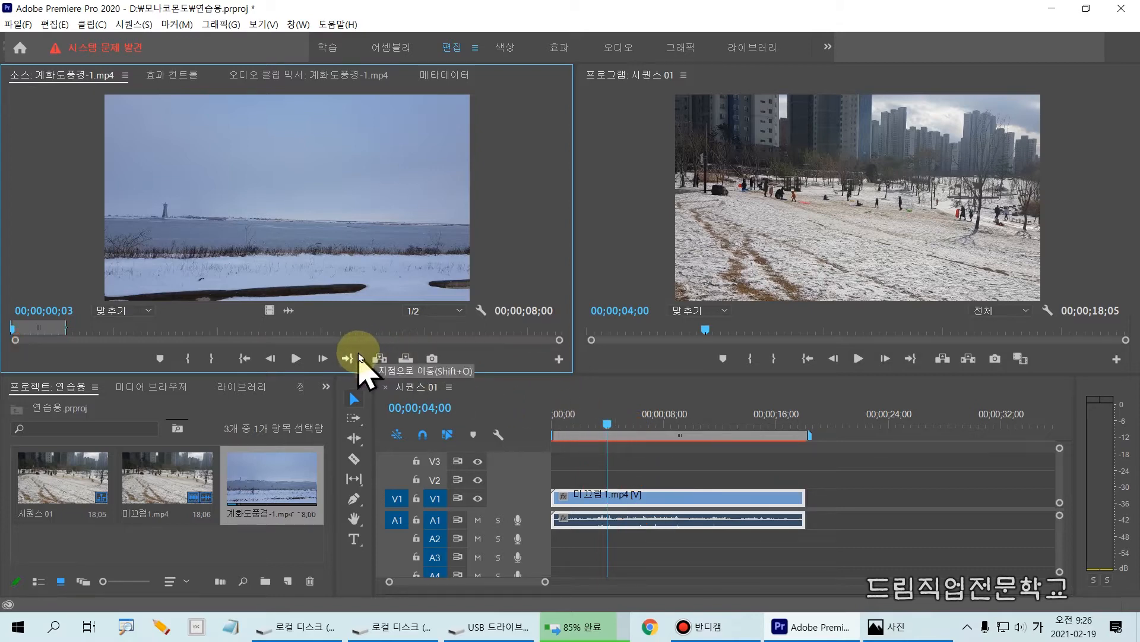
key("ctrl+2")
mouse_move(597, 461)
left_mouse_down()
mouse_move(618, 535)
mouse_move(825, 552)
left_mouse_up()
mouse_move(640, 438)
left_mouse_down()
mouse_move(727, 435)
mouse_move(714, 423)
mouse_move(721, 443)
mouse_move(698, 460)
left_mouse_up()
mouse_move(445, 331)
left_mouse_down()
mouse_move(559, 350)
mouse_move(615, 472)
mouse_move(599, 446)
mouse_move(615, 468)
mouse_move(647, 432)
left_mouse_up()
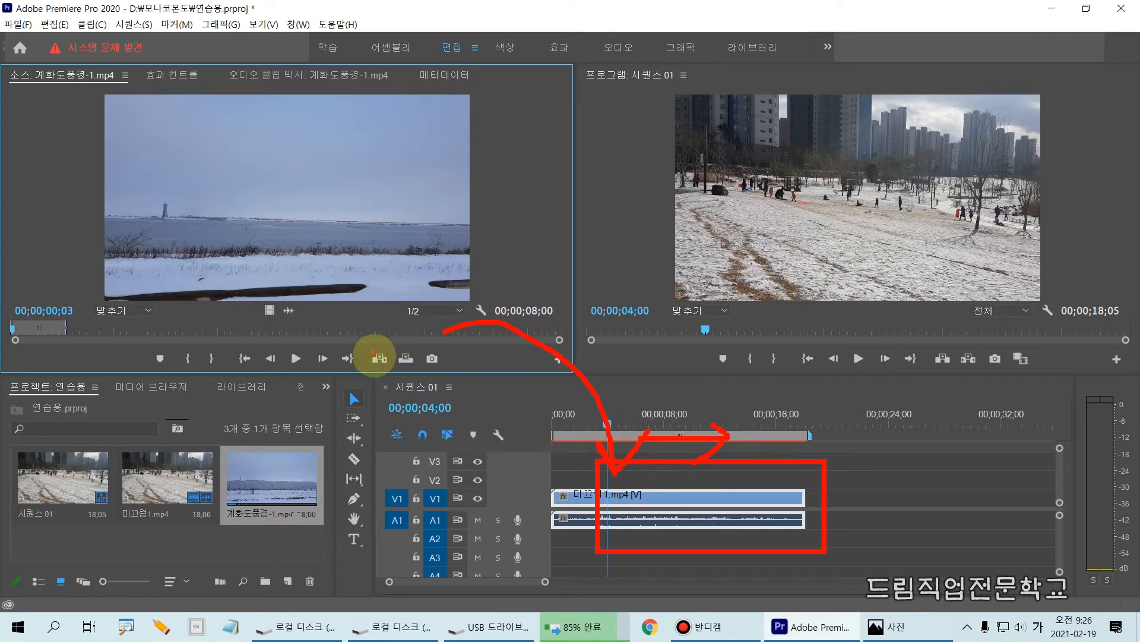
left_click_drag(362, 339, 392, 386)
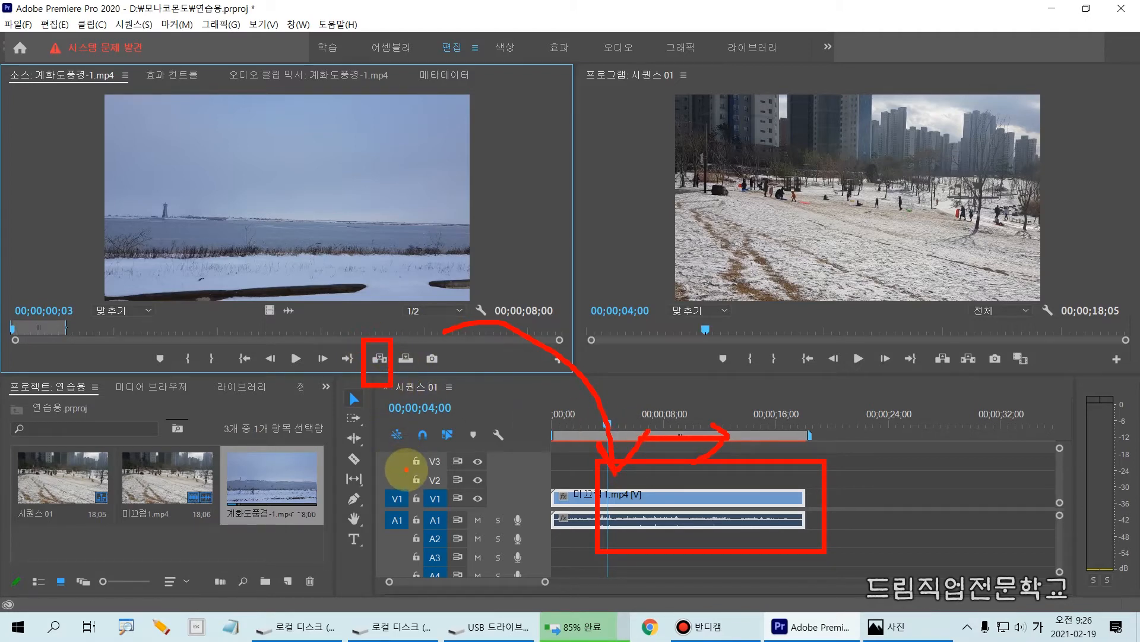
key("Escape")
Insert the marked eight-second range of 계화도풍경-1.mp4 into 시퀀스 01 at the 00;00;04;00 playhead, splitting 미끄럼1.mp4 and pushing its remainder back
left_click(374, 359)
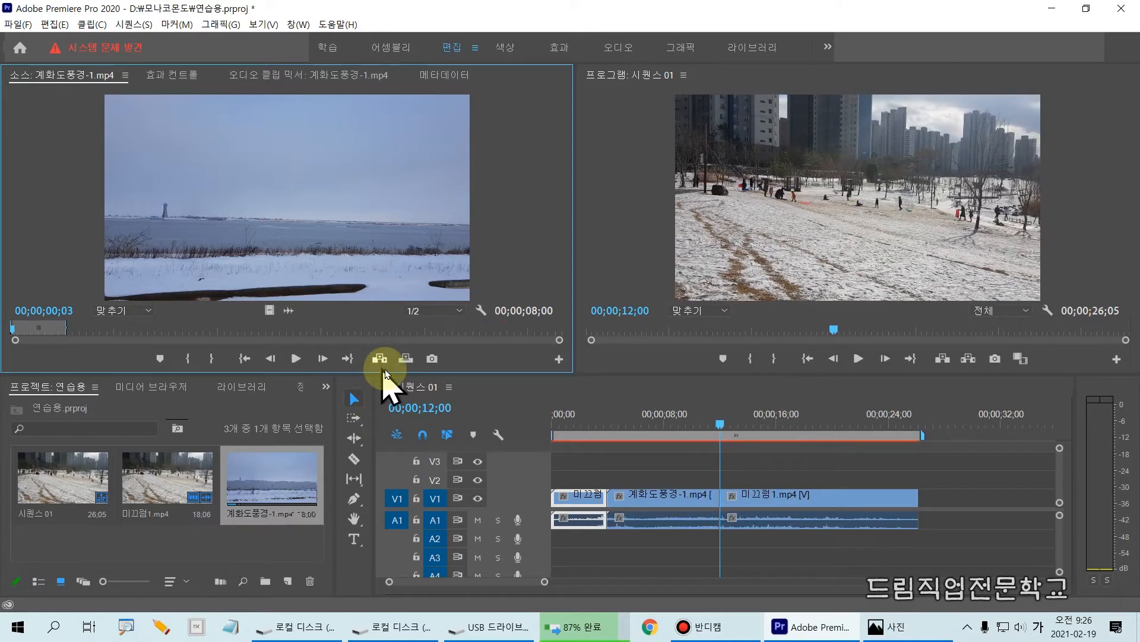
mouse_move(604, 469)
left_mouse_down()
mouse_move(632, 529)
mouse_move(723, 549)
left_mouse_up()
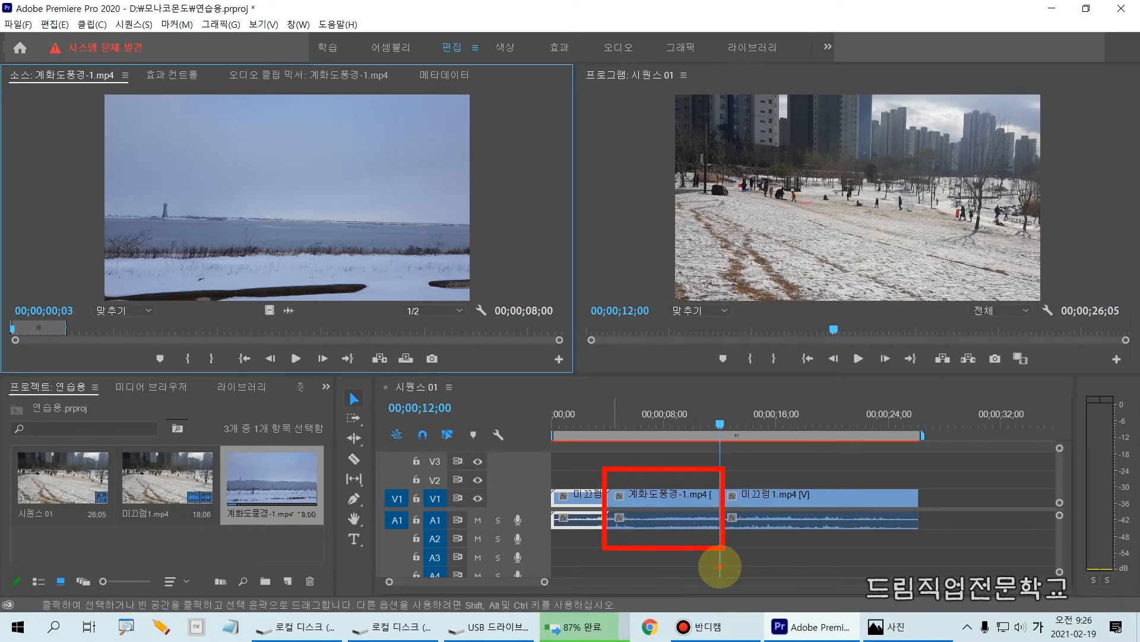
mouse_move(720, 444)
left_mouse_down()
mouse_move(728, 515)
mouse_move(723, 461)
mouse_move(822, 449)
left_mouse_up()
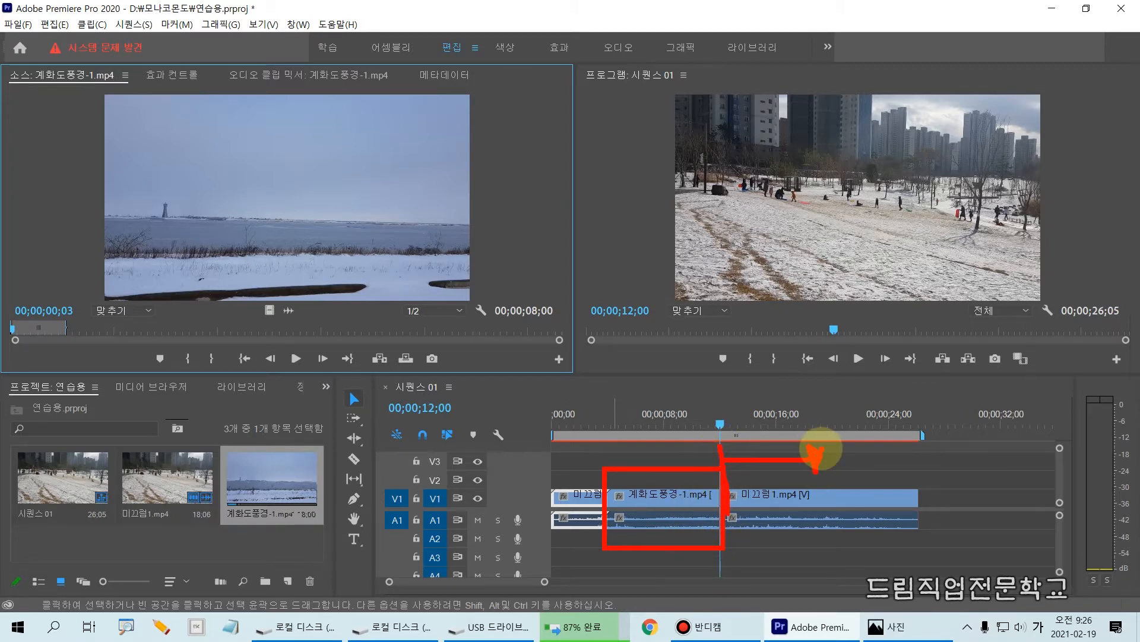
key("Escape")
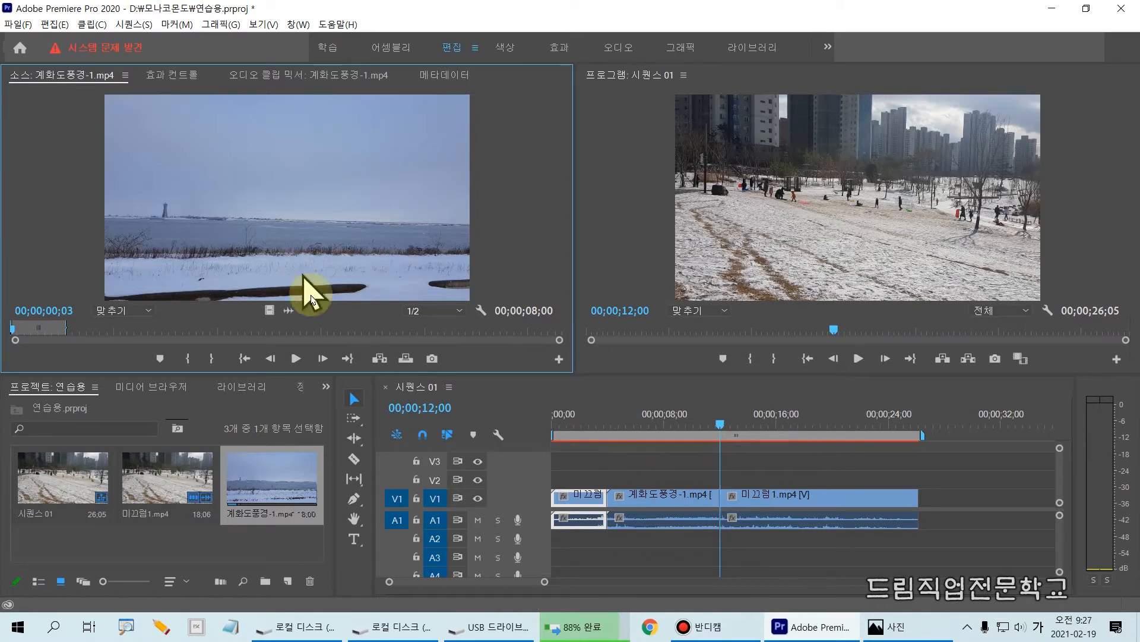
Play 시퀀스 01 from 00;00;00;00 through the inserted clip and stop at about 00;00;14;15
left_click_drag(717, 432, 515, 393)
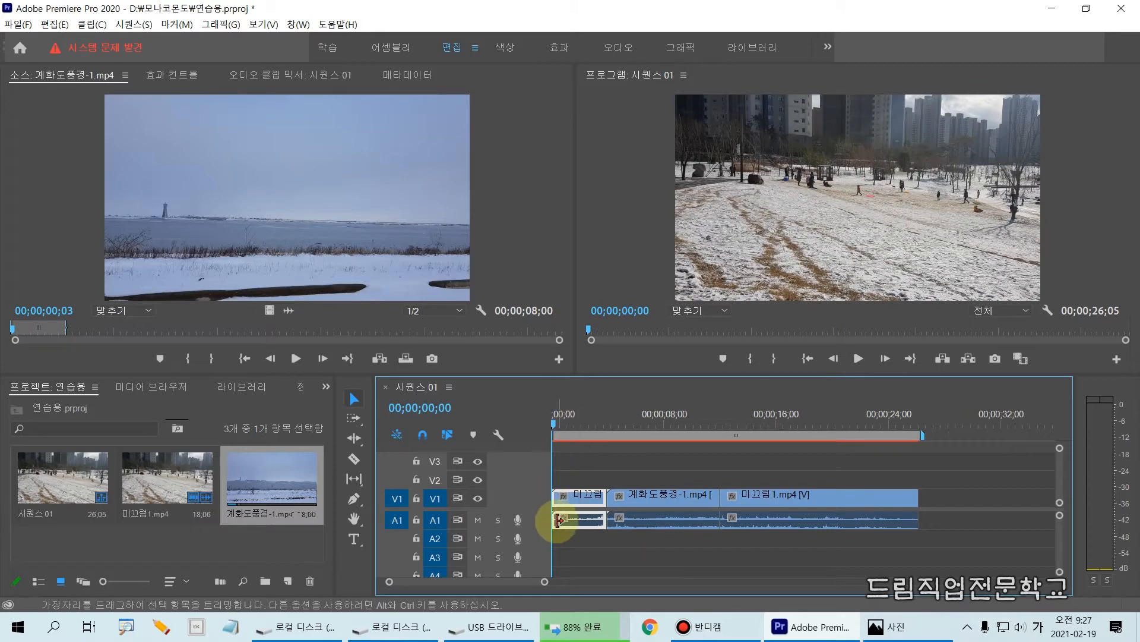
key("space")
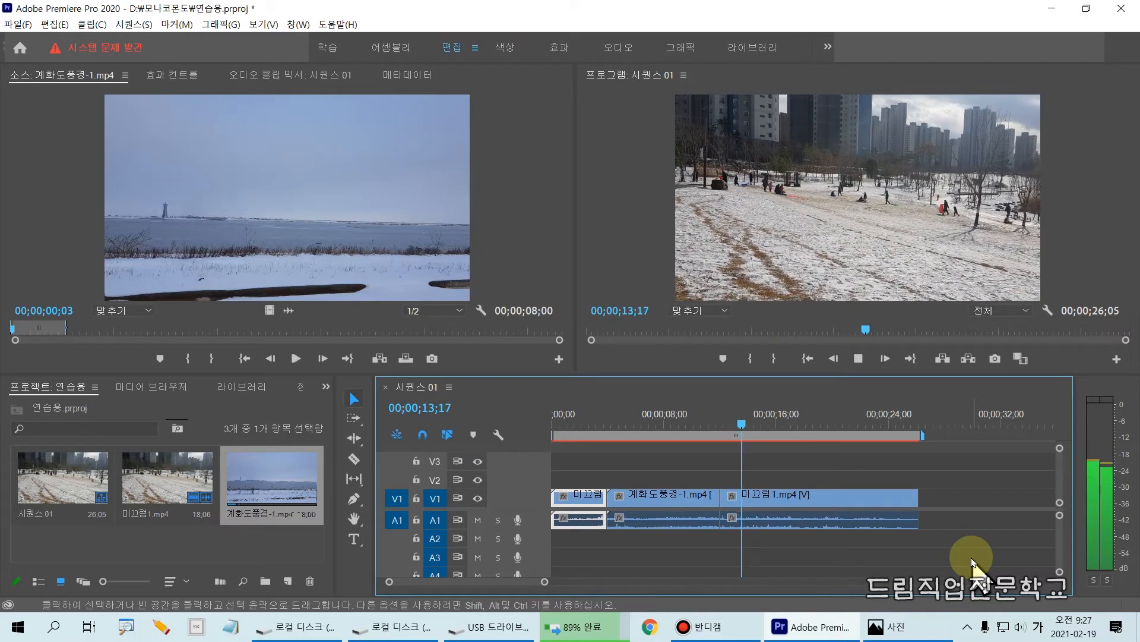
key("space")
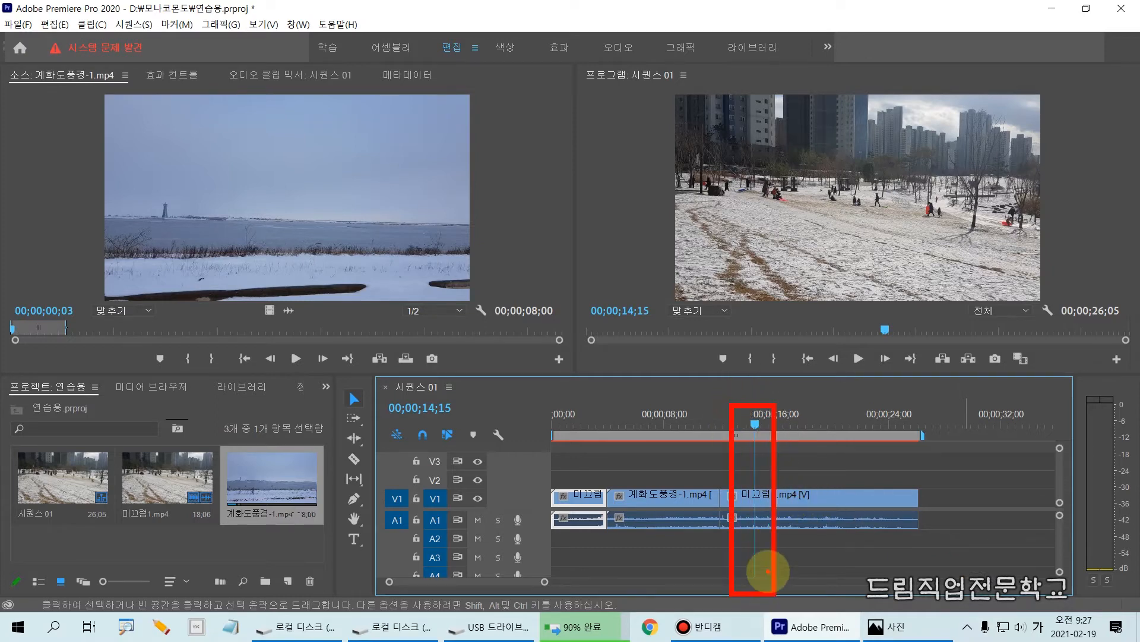
Set the timeline playhead of 시퀀스 01 to exactly 00;00;15;00
left_click(429, 407)
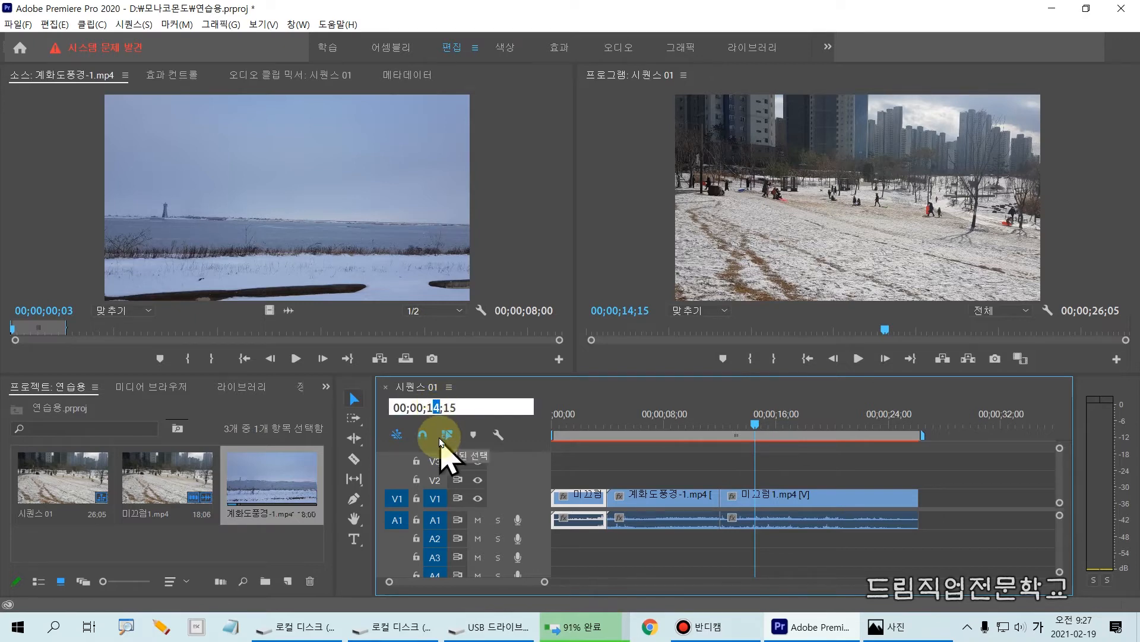
type("5")
left_click_drag(445, 407, 458, 409)
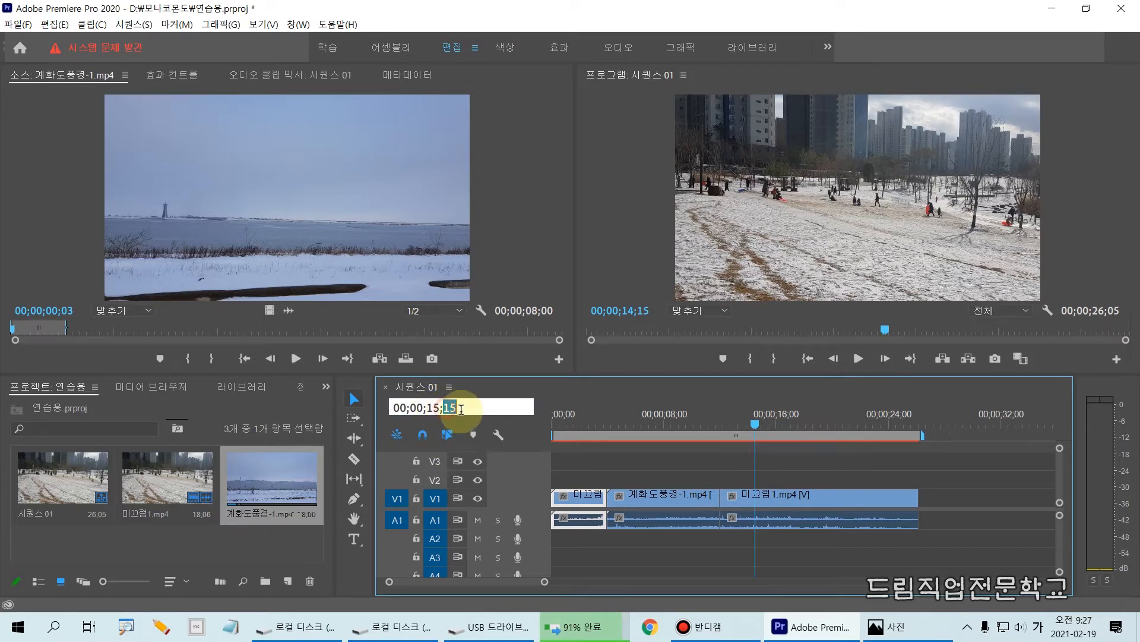
type("00")
key("Return")
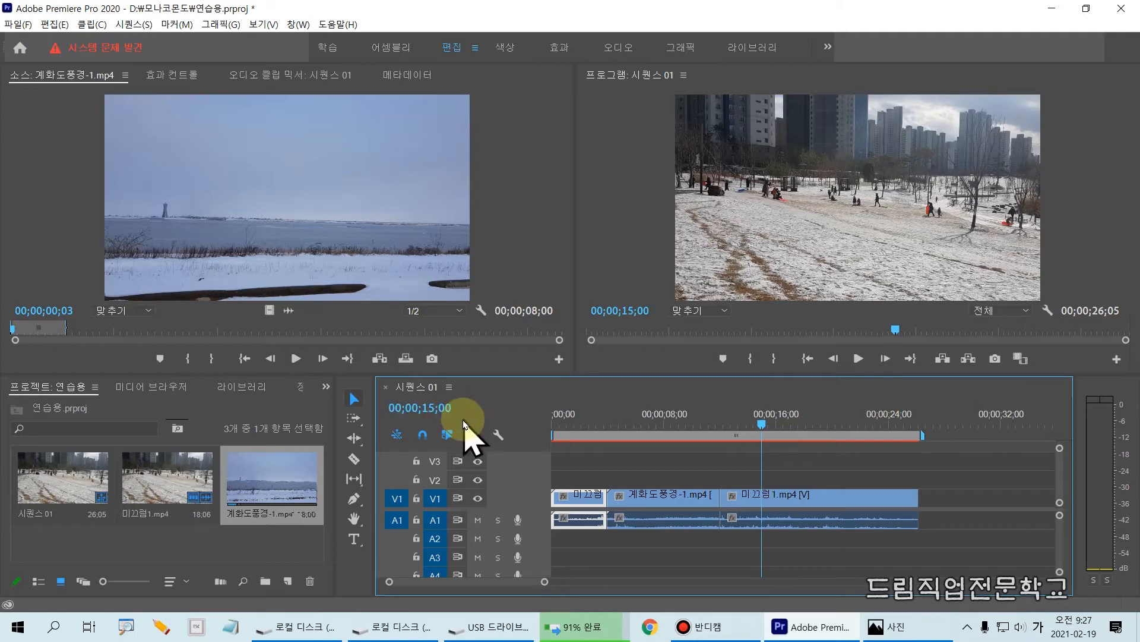
mouse_move(742, 403)
left_mouse_down()
mouse_move(782, 529)
mouse_move(784, 585)
left_mouse_up()
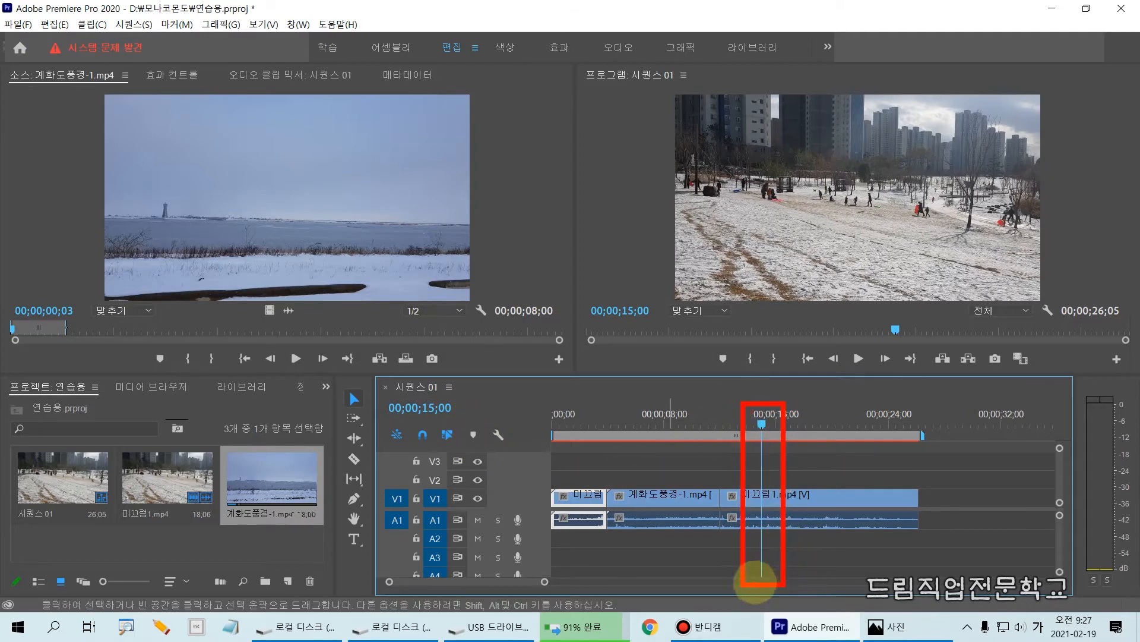
left_click_drag(359, 393, 496, 423)
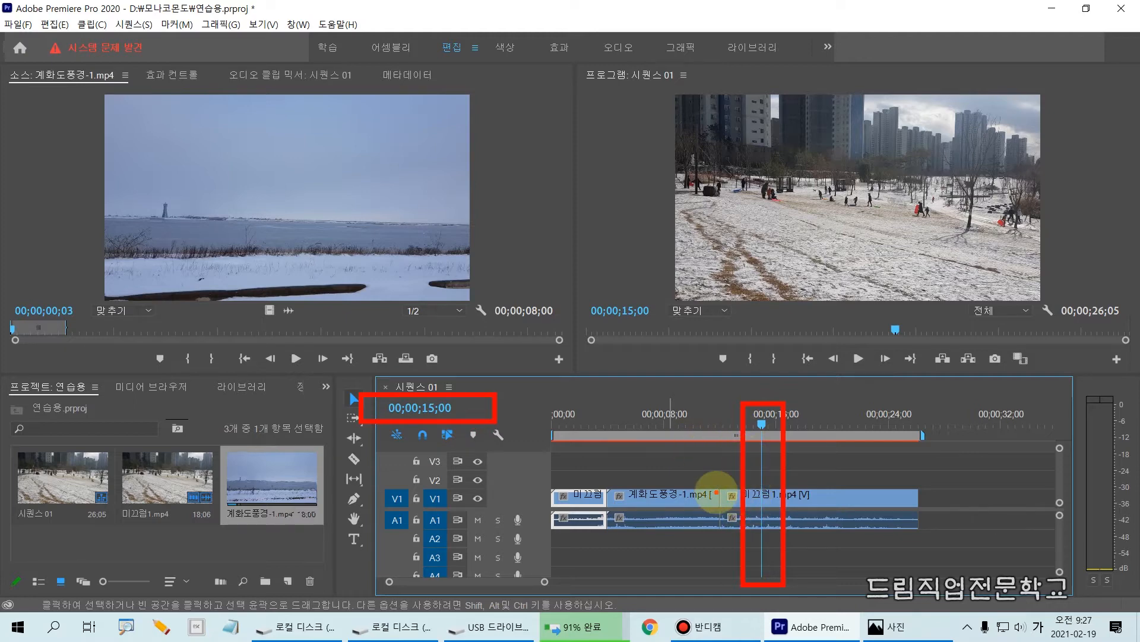
Play 계화도풍경-1.mp4 in the Source Monitor and add a marker to the clip during playback, past the marked range
left_click(297, 359)
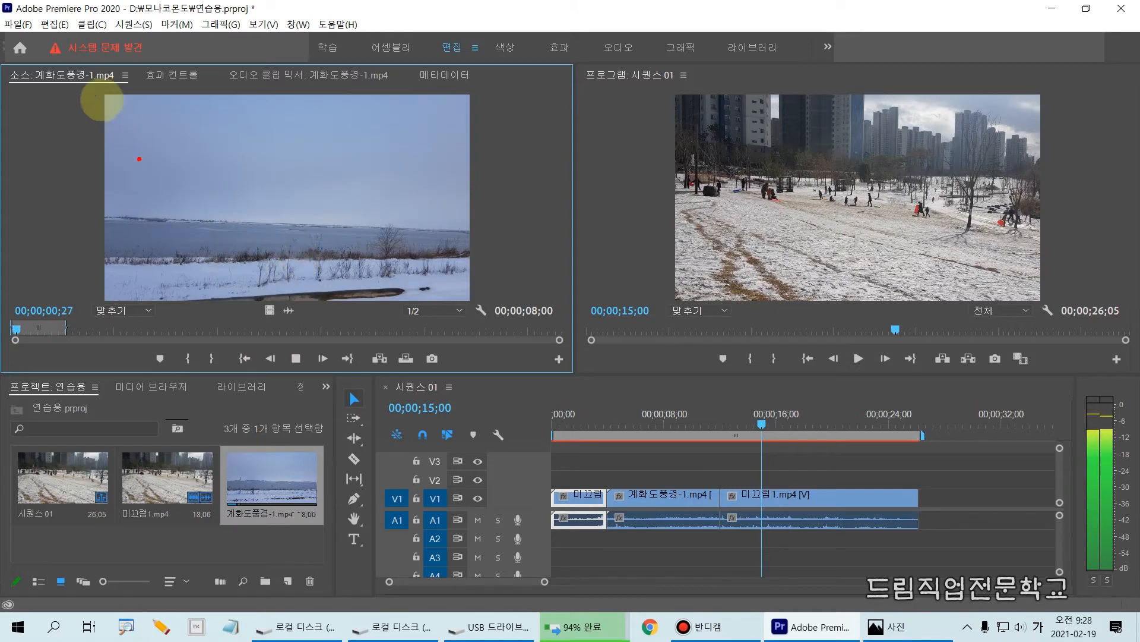
left_click_drag(149, 241, 566, 340)
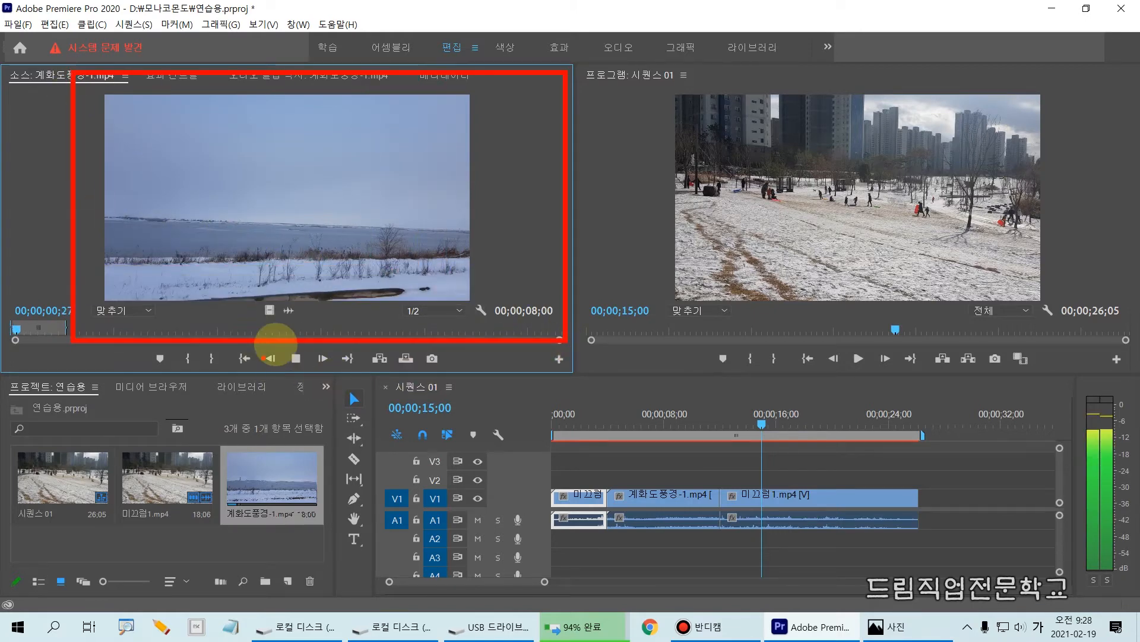
left_click_drag(281, 339, 319, 375)
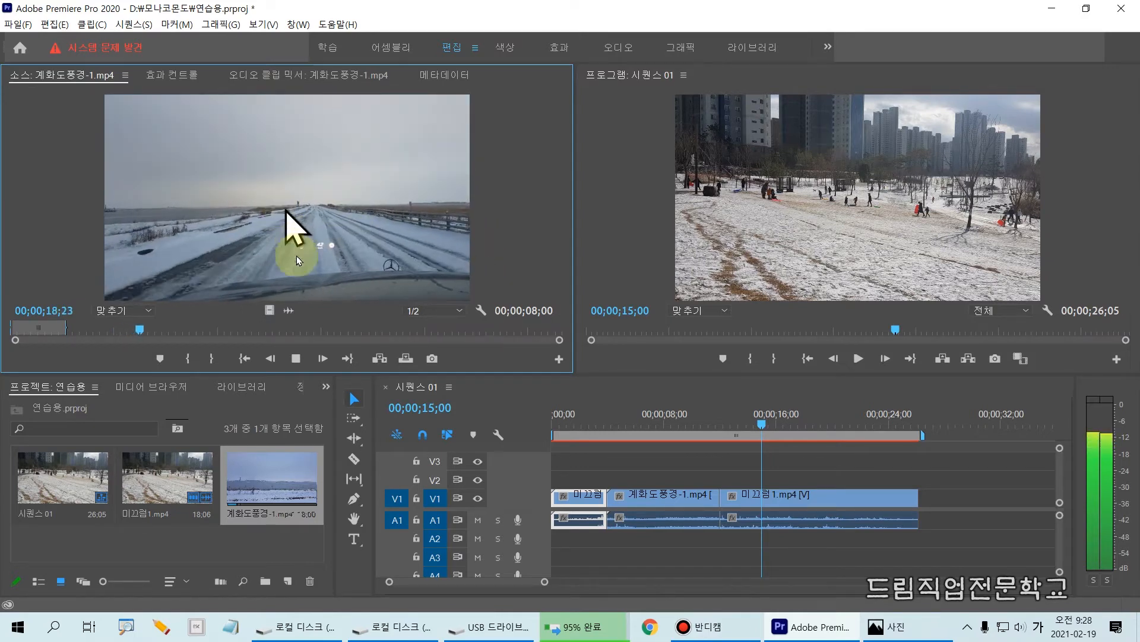
left_click(160, 358)
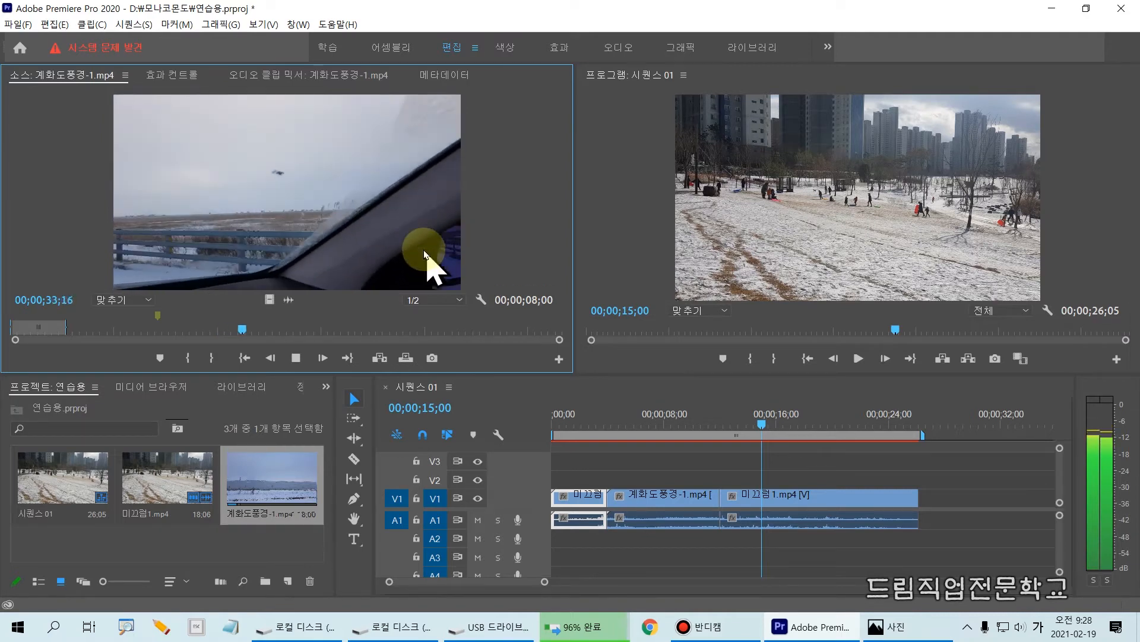
Move the Source Monitor playhead of 계화도풍경-1.mp4 back to 00;00;30;01 and add a second marker there
left_click_drag(252, 330, 217, 332)
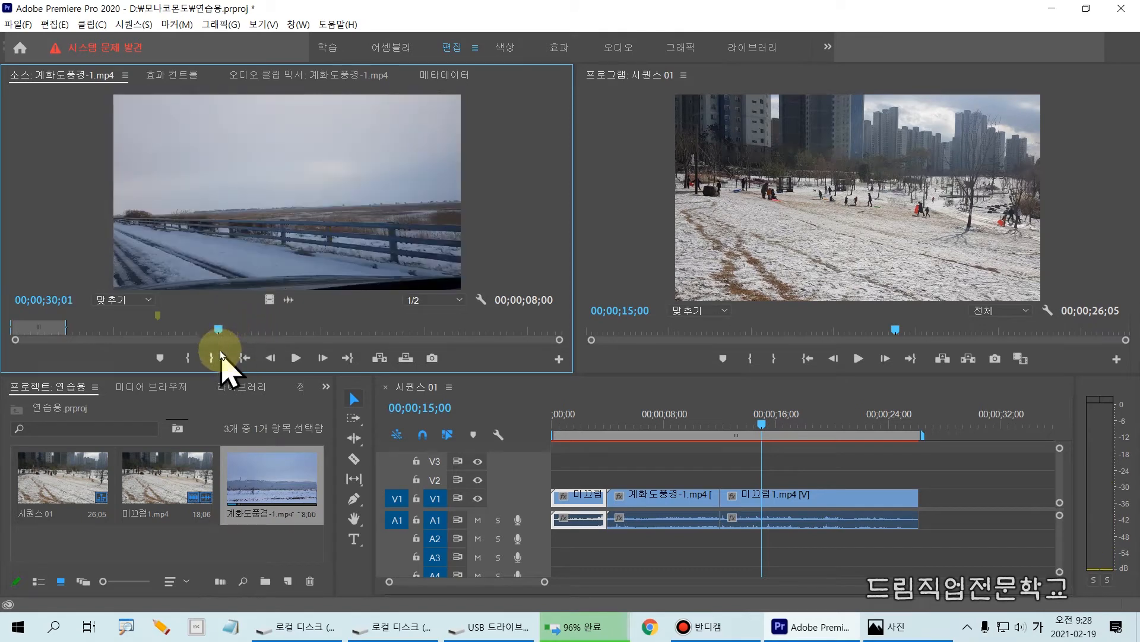
left_click(159, 358)
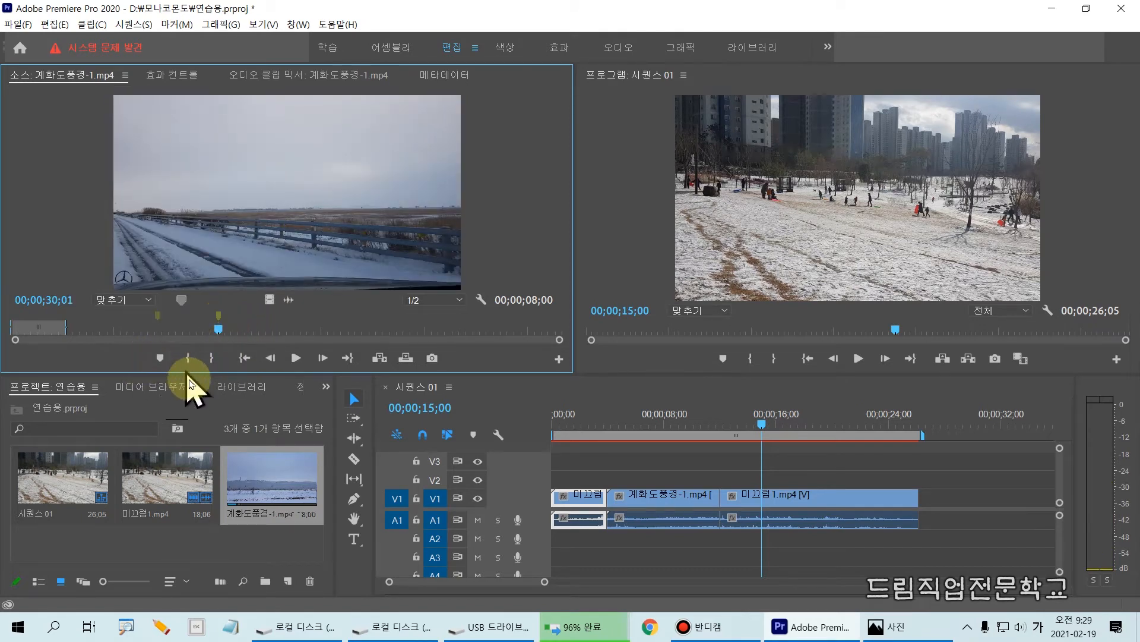
mouse_move(146, 299)
left_mouse_down()
mouse_move(147, 313)
mouse_move(244, 330)
left_mouse_up()
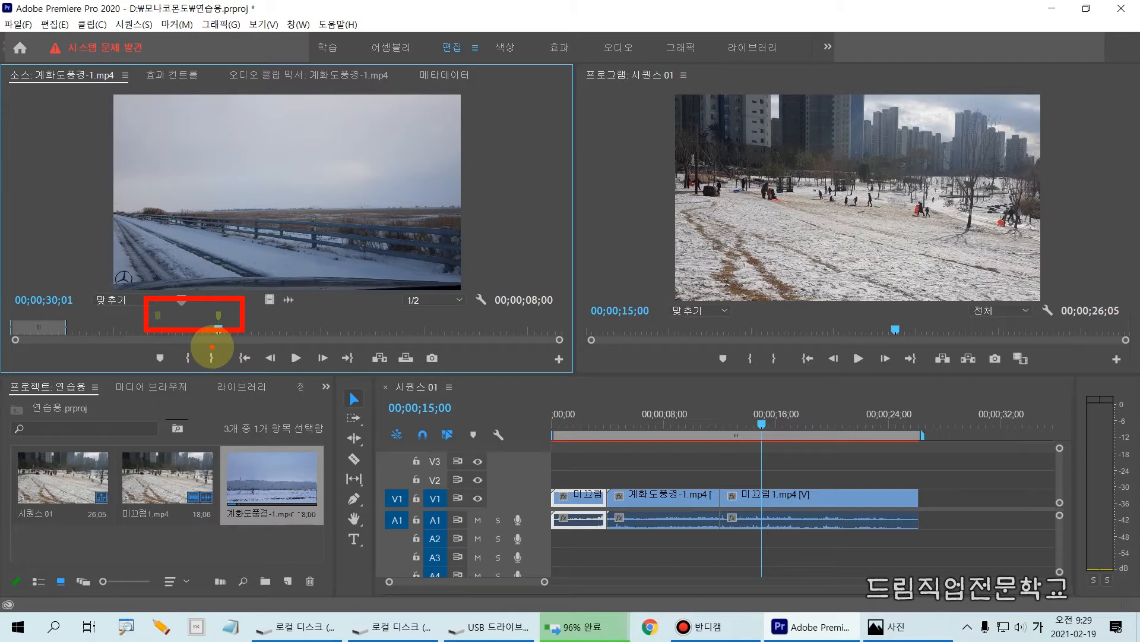
left_click_drag(131, 345, 188, 383)
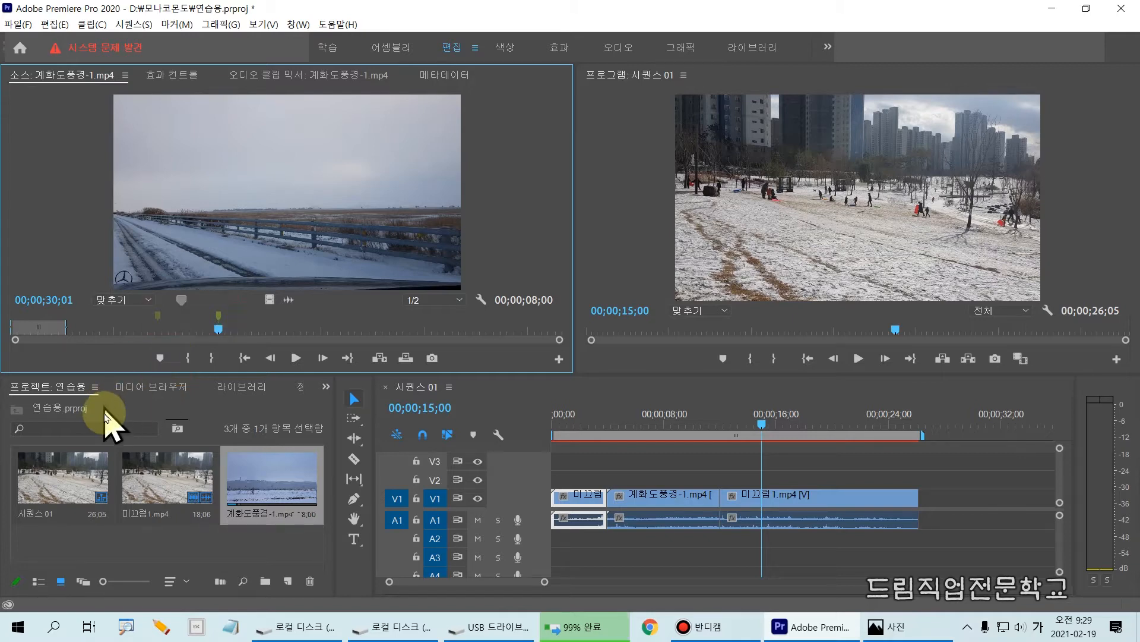
Go to the first marker of 계화도풍경-1.mp4 at 00;00;21;08 and set the In point there
left_click(157, 317)
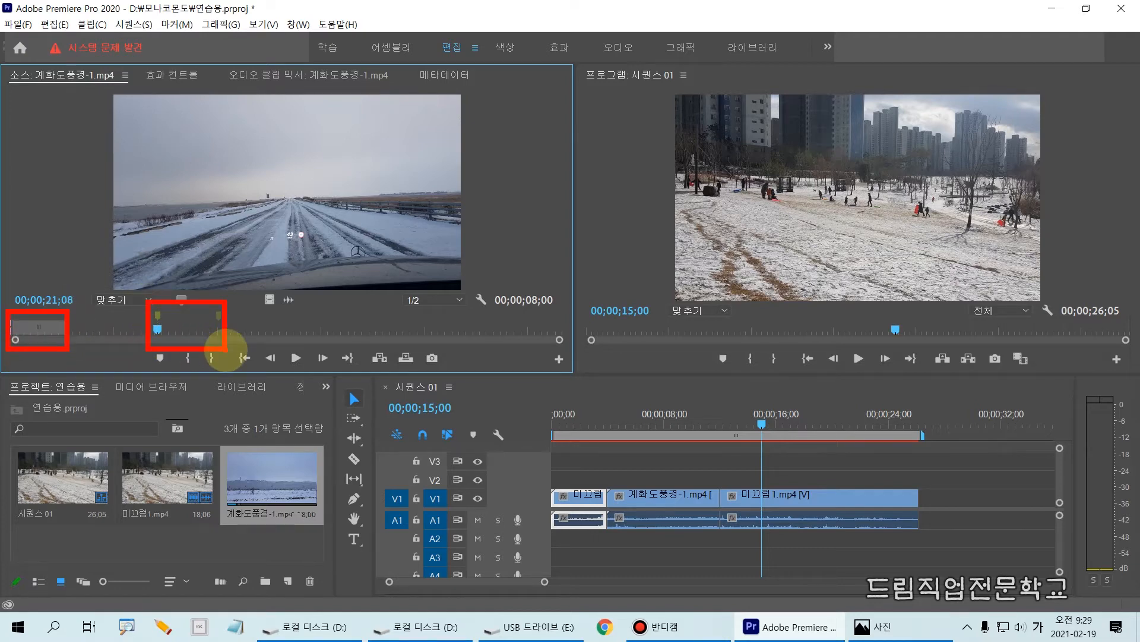
left_click(188, 358)
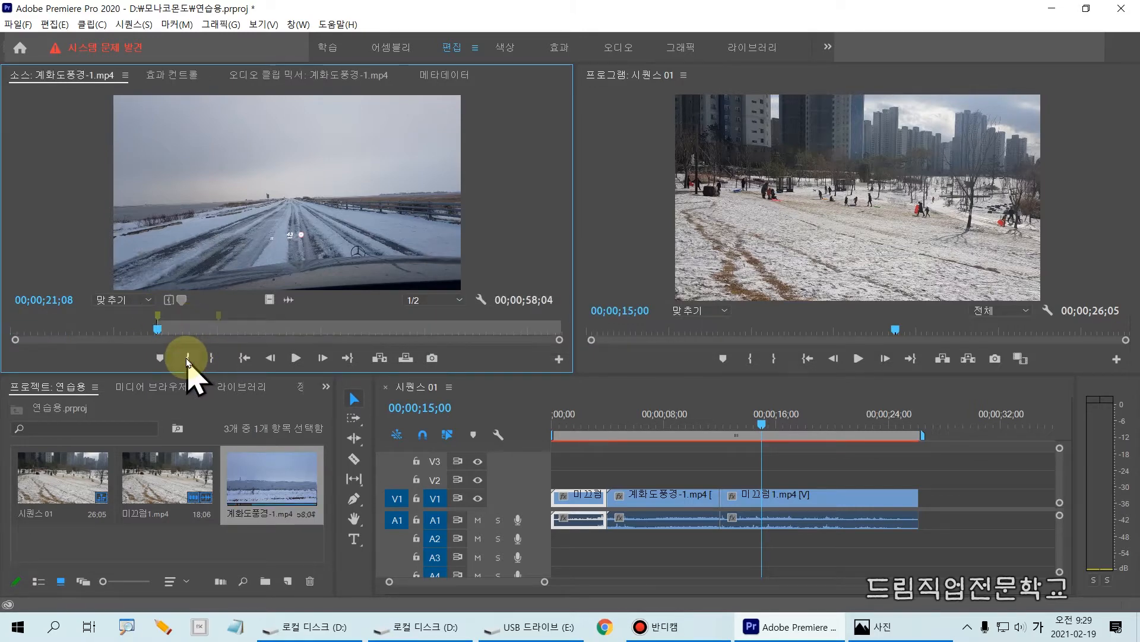
left_click_drag(152, 294, 168, 350)
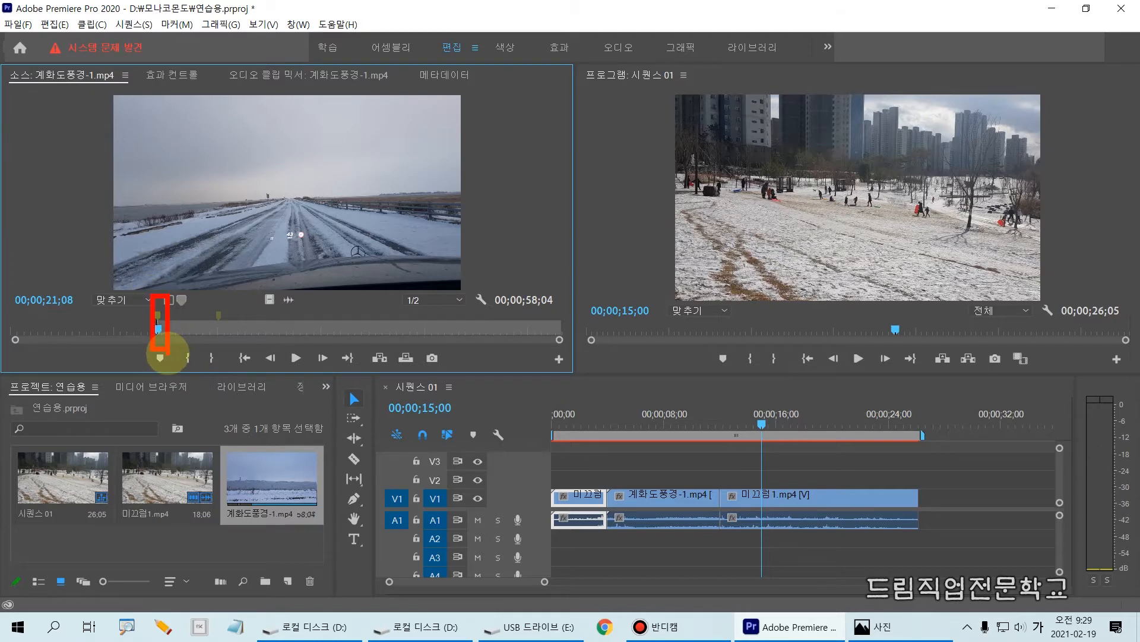
left_click_drag(177, 342, 200, 374)
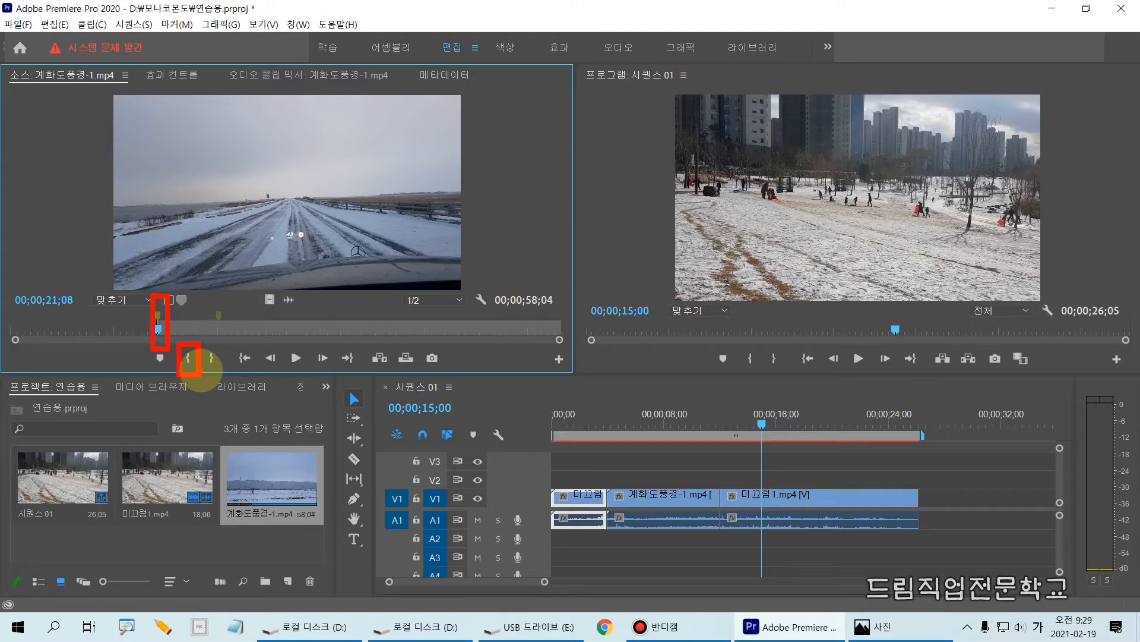
key("Escape")
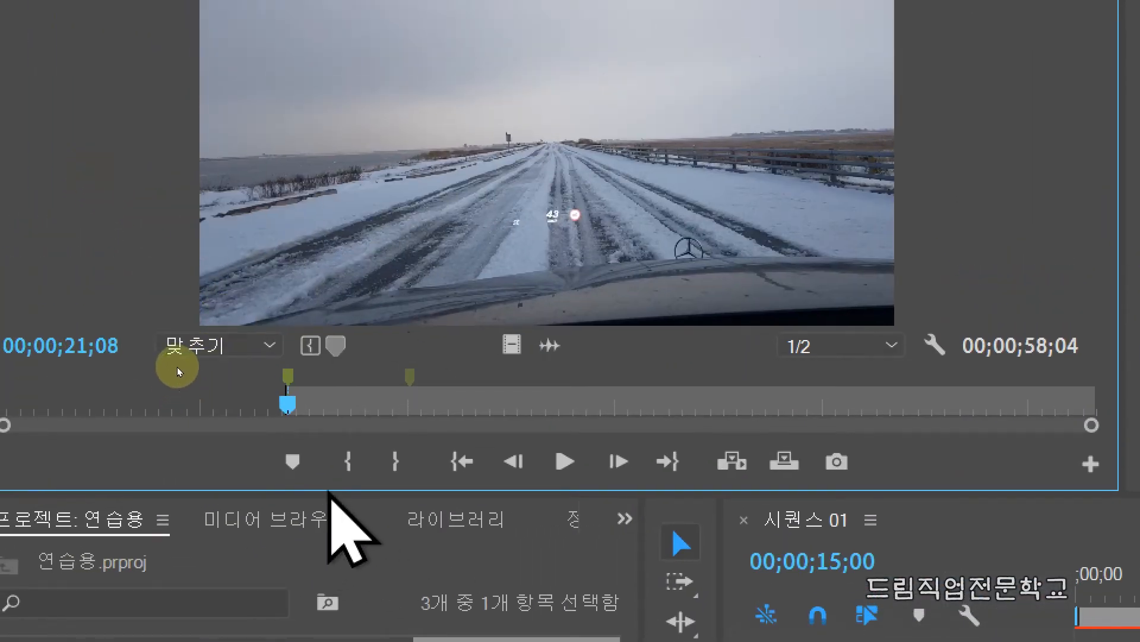
left_click_drag(249, 351, 371, 486)
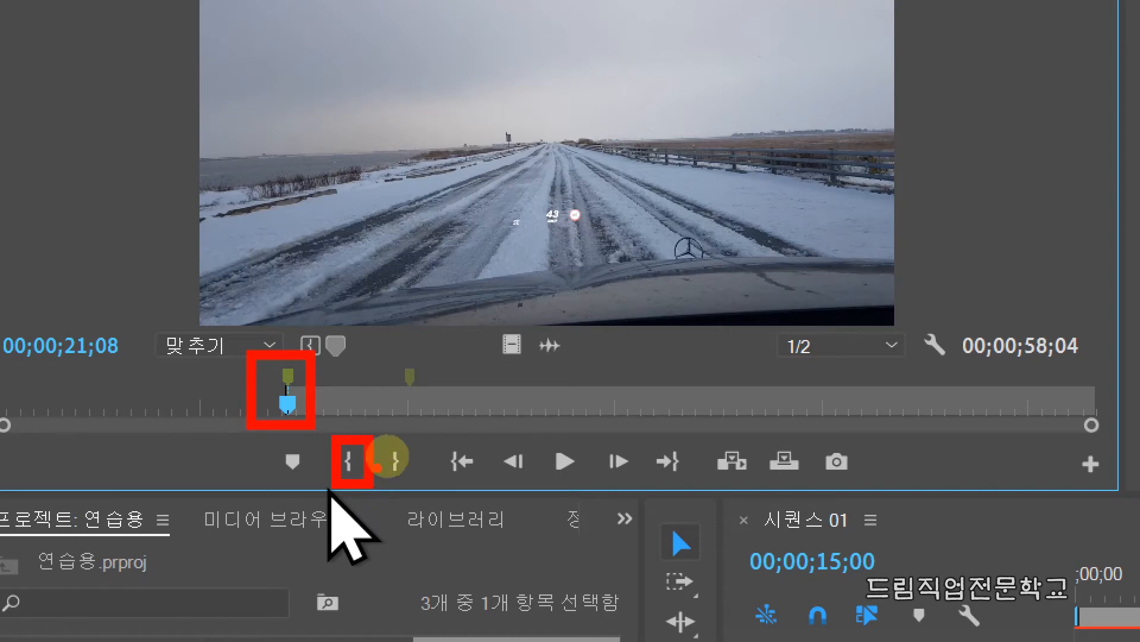
mouse_move(398, 343)
left_mouse_down()
mouse_move(429, 397)
mouse_move(428, 336)
mouse_move(399, 341)
left_mouse_up()
mouse_move(406, 272)
left_mouse_down()
mouse_move(400, 326)
mouse_move(389, 311)
mouse_move(420, 305)
mouse_move(422, 330)
left_mouse_up()
key("Escape")
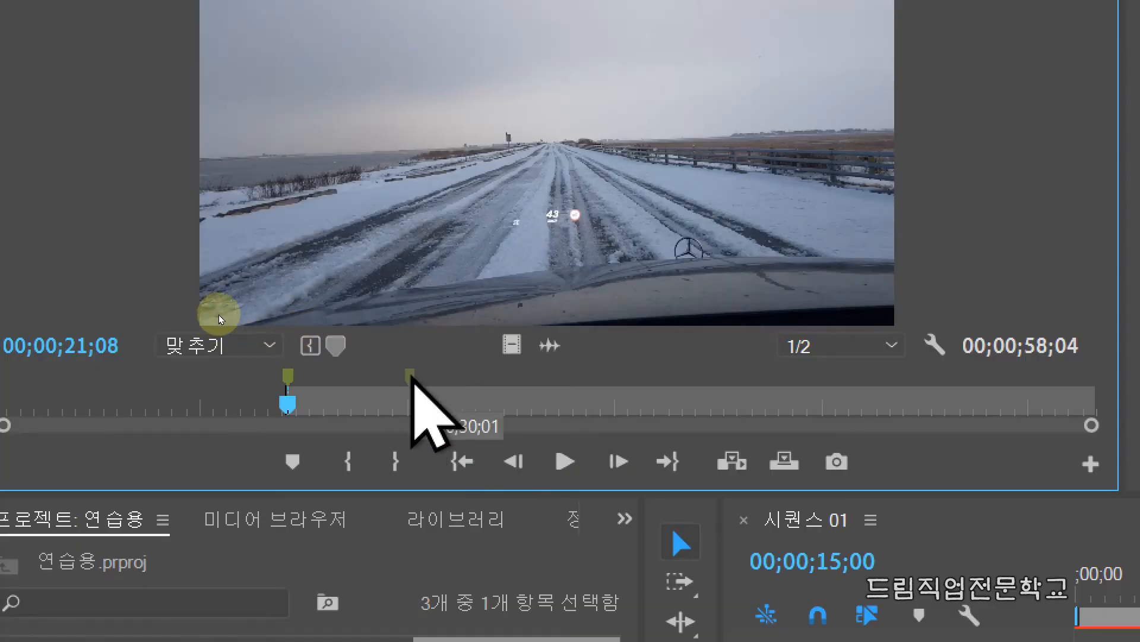
Go to the second marker of 계화도풍경-1.mp4 at 00;00;30;01 and set the Out point there
key("ctrl+2")
mouse_move(388, 348)
left_mouse_down()
mouse_move(388, 405)
mouse_move(433, 429)
left_mouse_up()
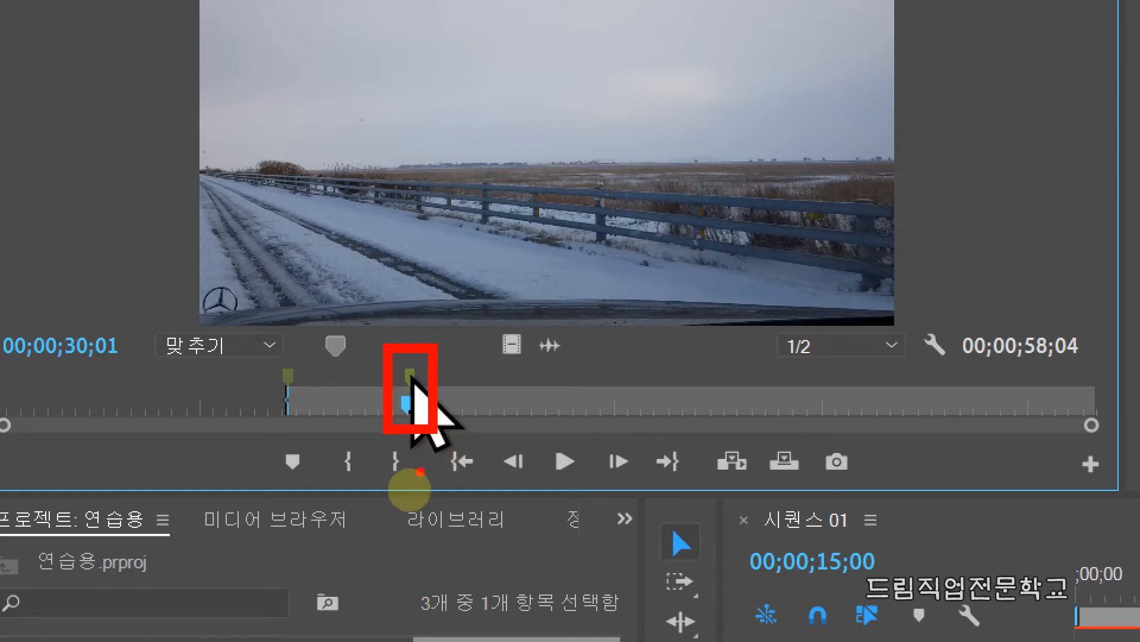
left_click_drag(375, 433, 414, 493)
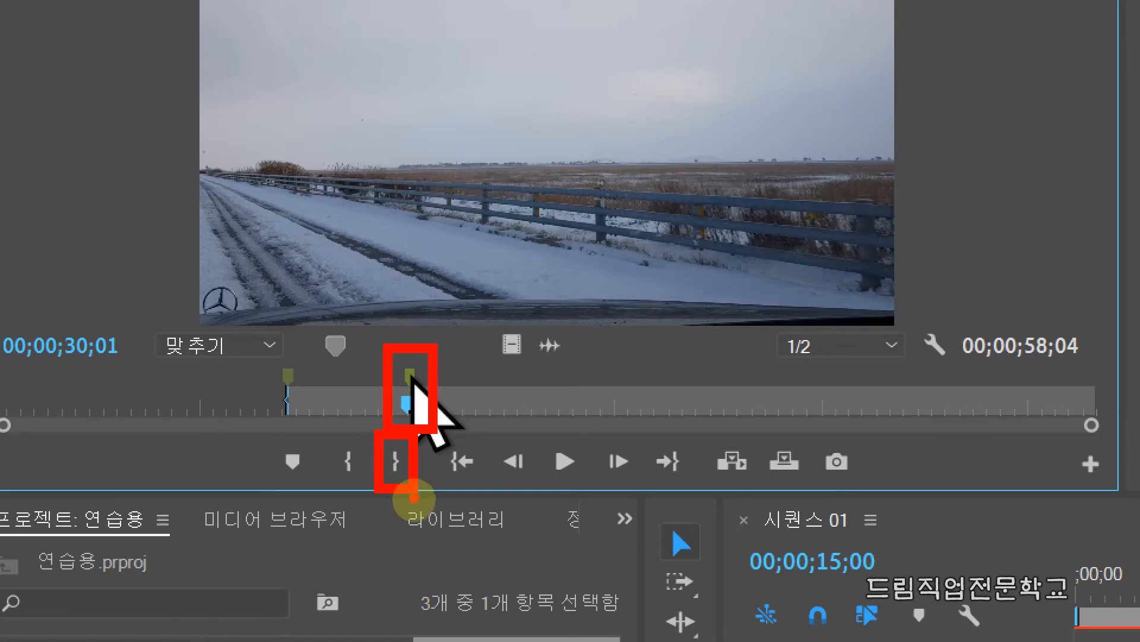
key("Escape")
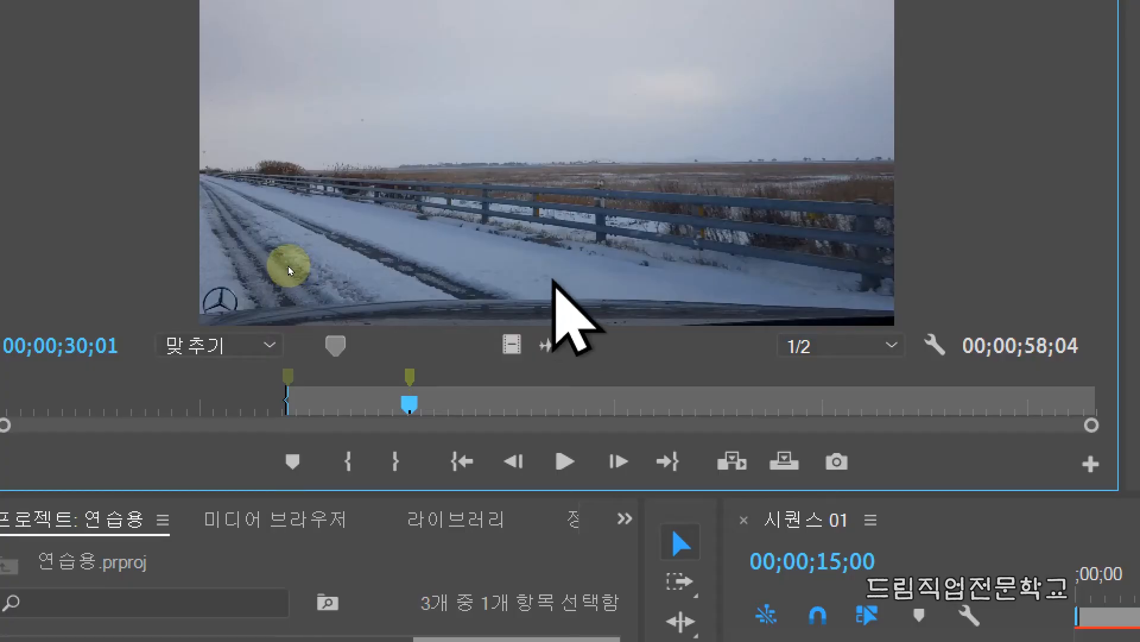
left_click(397, 461)
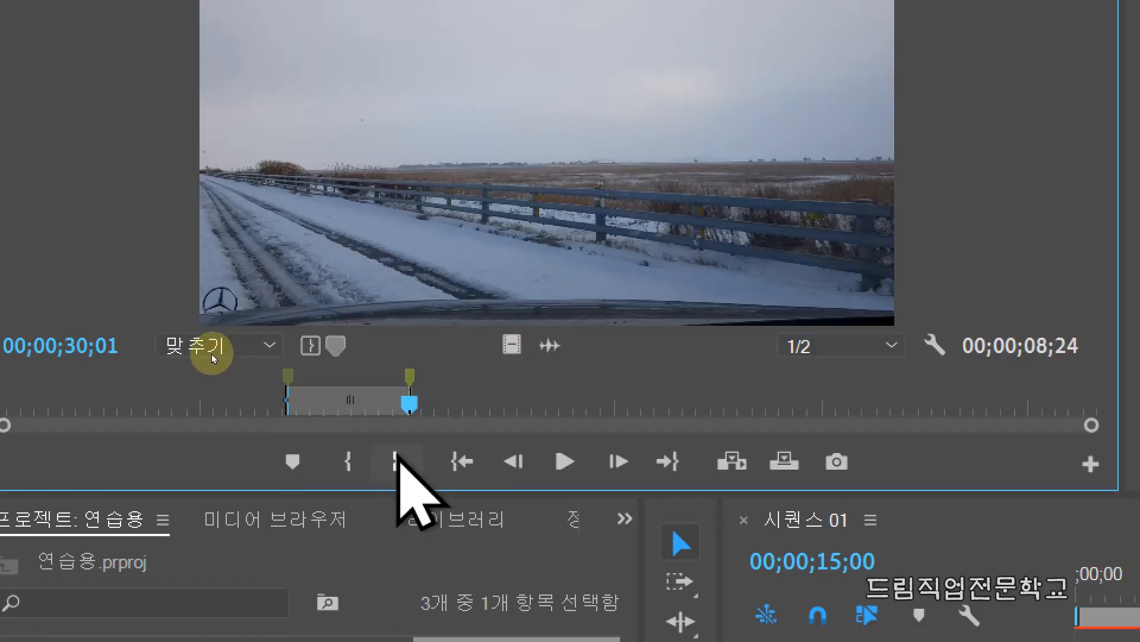
left_click_drag(281, 355, 422, 430)
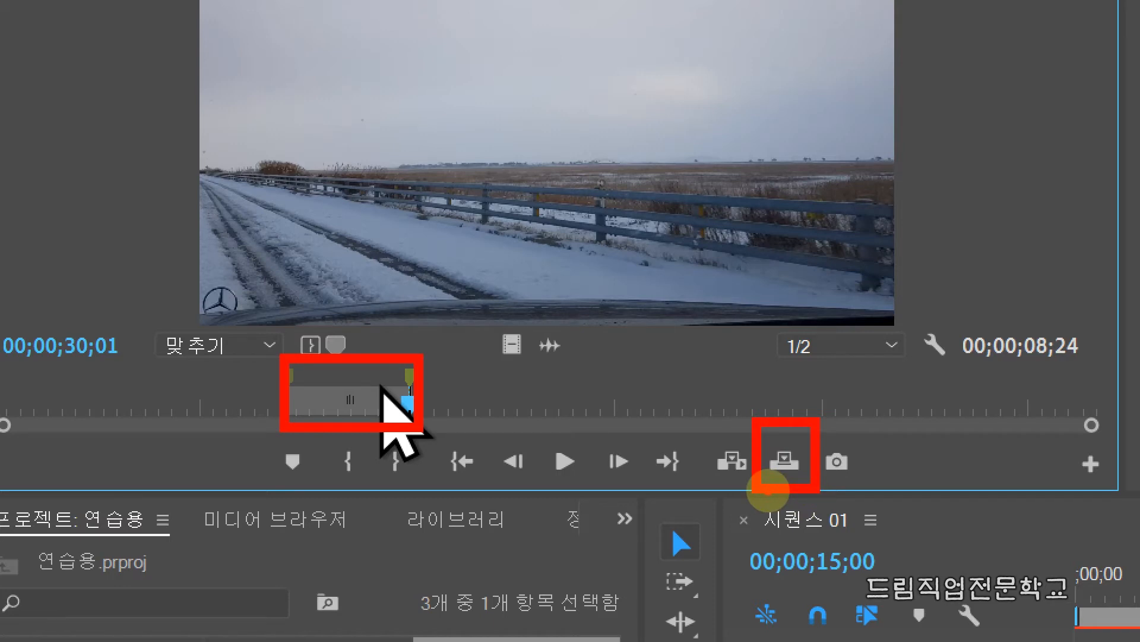
mouse_move(747, 444)
left_mouse_down()
mouse_move(720, 493)
mouse_move(738, 479)
mouse_move(752, 493)
left_mouse_up()
left_click_drag(779, 449, 811, 446)
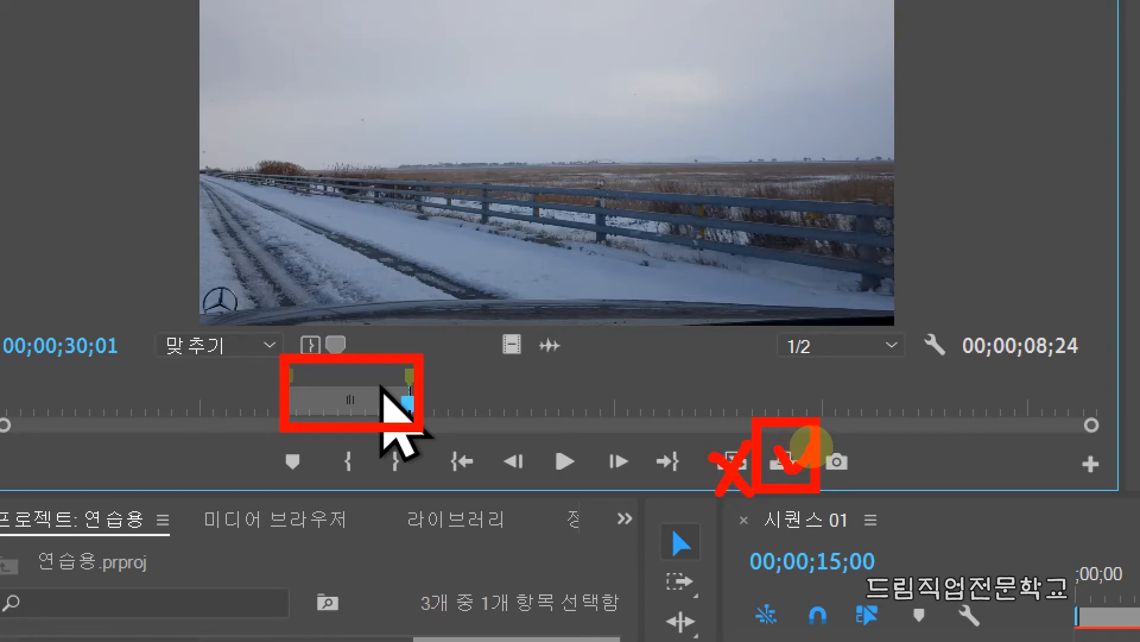
key("Escape")
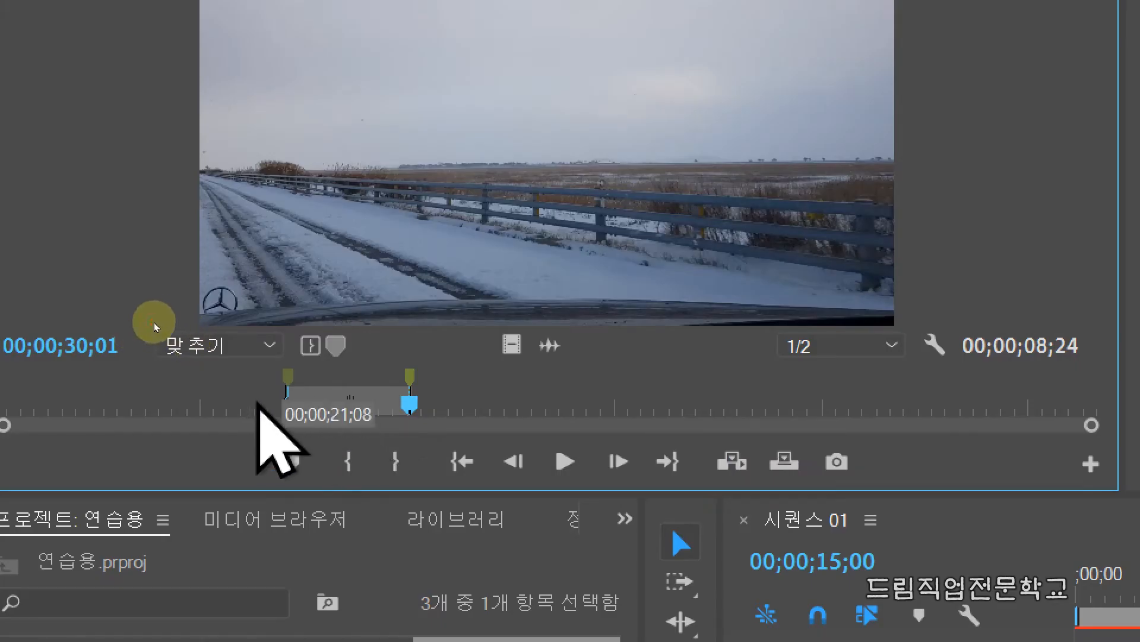
key("ctrl+2")
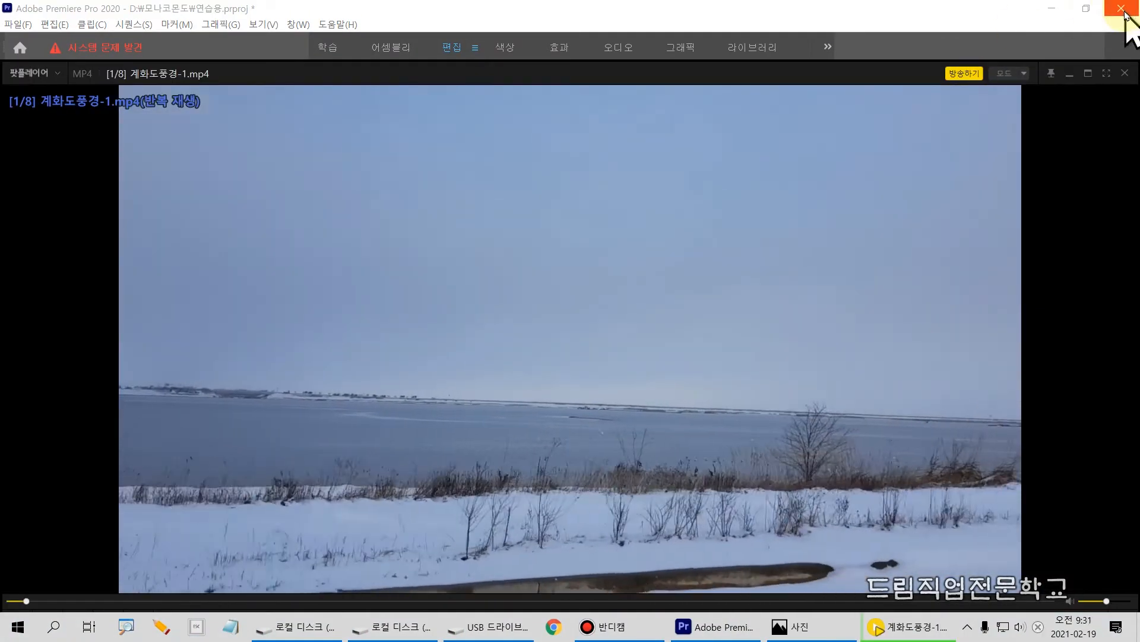
left_click(1124, 12)
left_click(1122, 9)
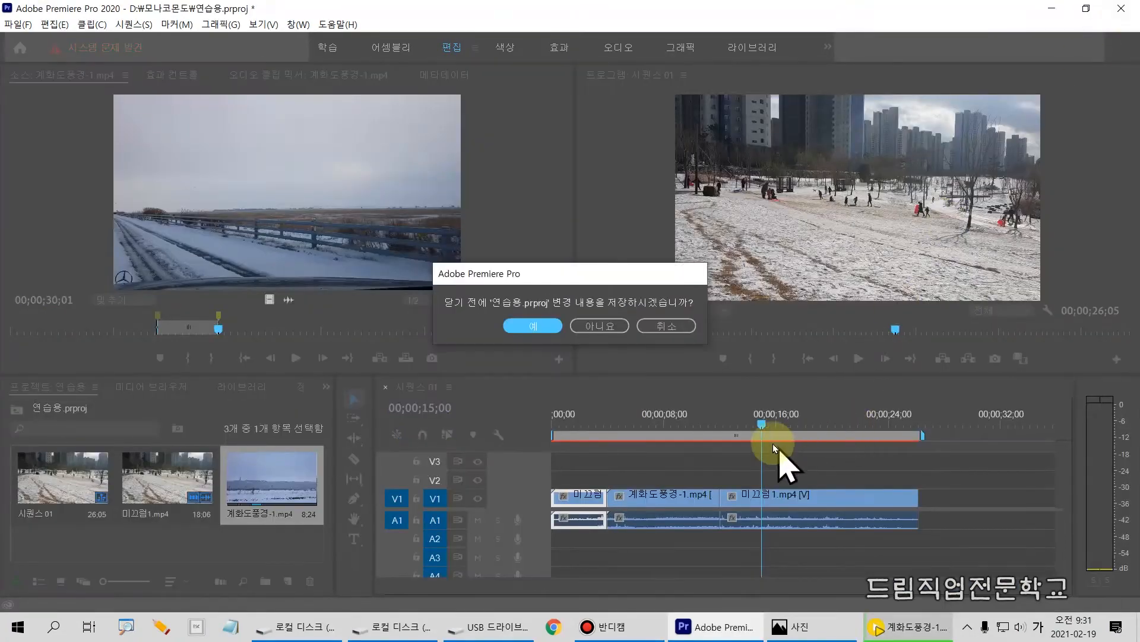
left_click(675, 326)
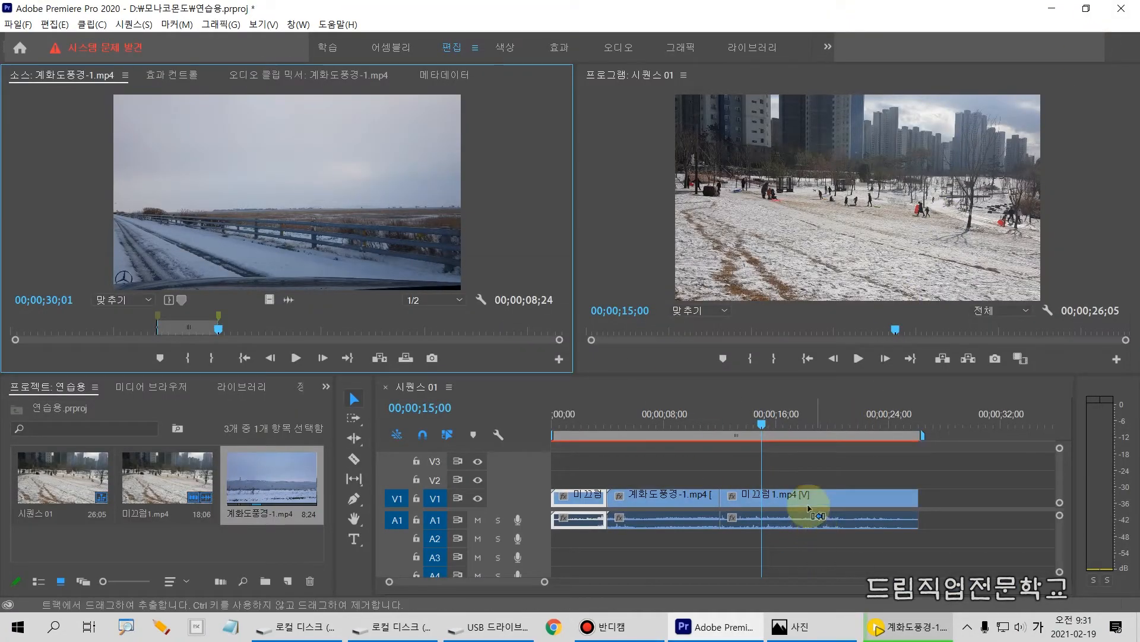
left_click_drag(742, 397, 781, 593)
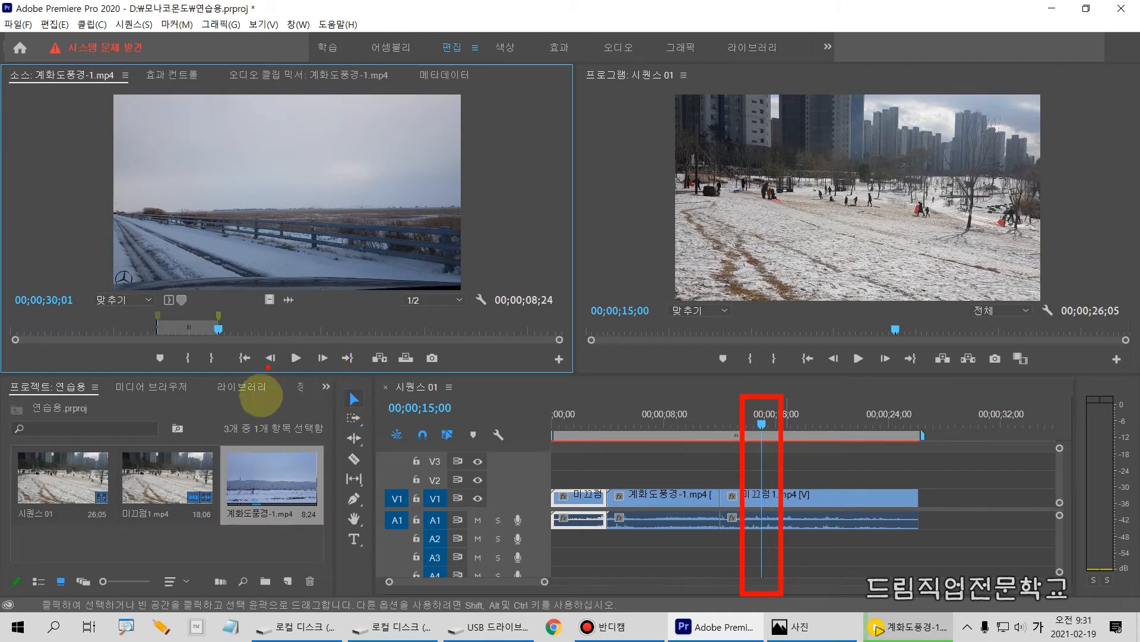
mouse_move(151, 287)
left_mouse_down()
mouse_move(178, 345)
mouse_move(694, 405)
mouse_move(749, 482)
mouse_move(753, 499)
mouse_move(726, 515)
left_mouse_up()
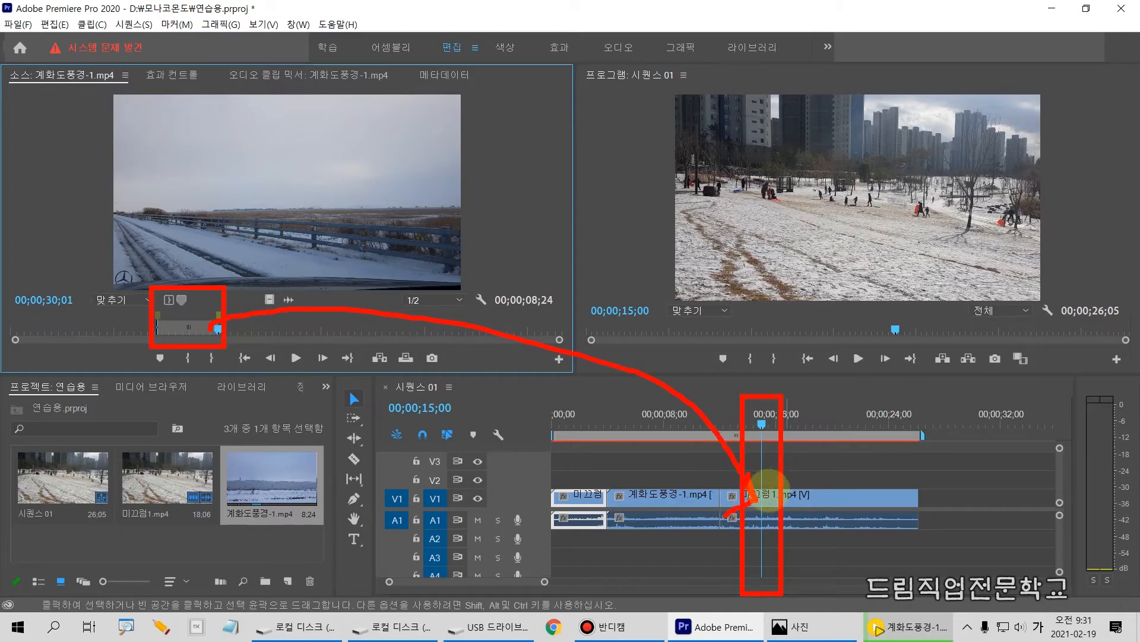
mouse_move(764, 481)
left_mouse_down()
mouse_move(764, 536)
mouse_move(761, 478)
mouse_move(841, 484)
mouse_move(848, 534)
mouse_move(768, 538)
mouse_move(792, 479)
mouse_move(761, 496)
mouse_move(817, 473)
mouse_move(776, 507)
mouse_move(824, 494)
mouse_move(786, 525)
mouse_move(817, 530)
left_mouse_up()
left_click_drag(740, 444, 735, 396)
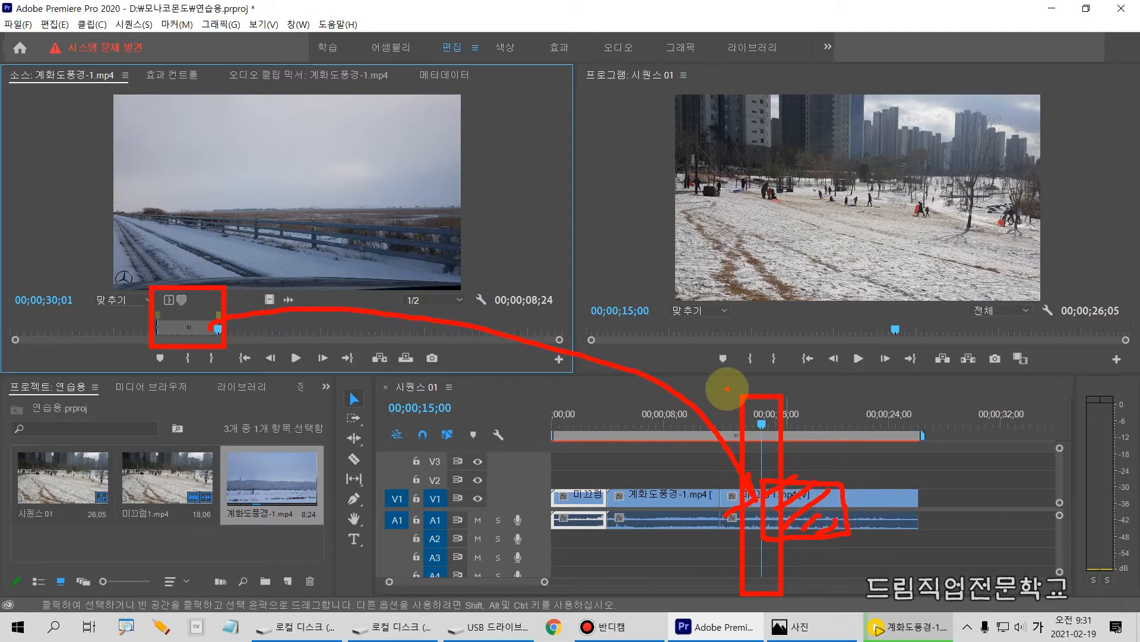
key("Escape")
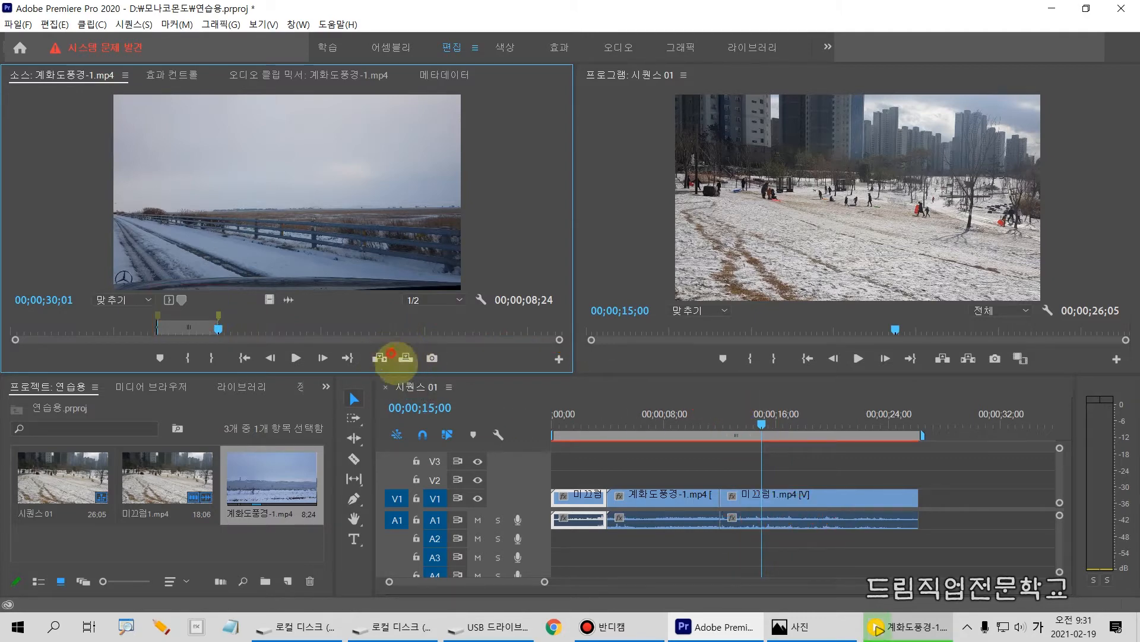
left_click_drag(389, 349, 422, 378)
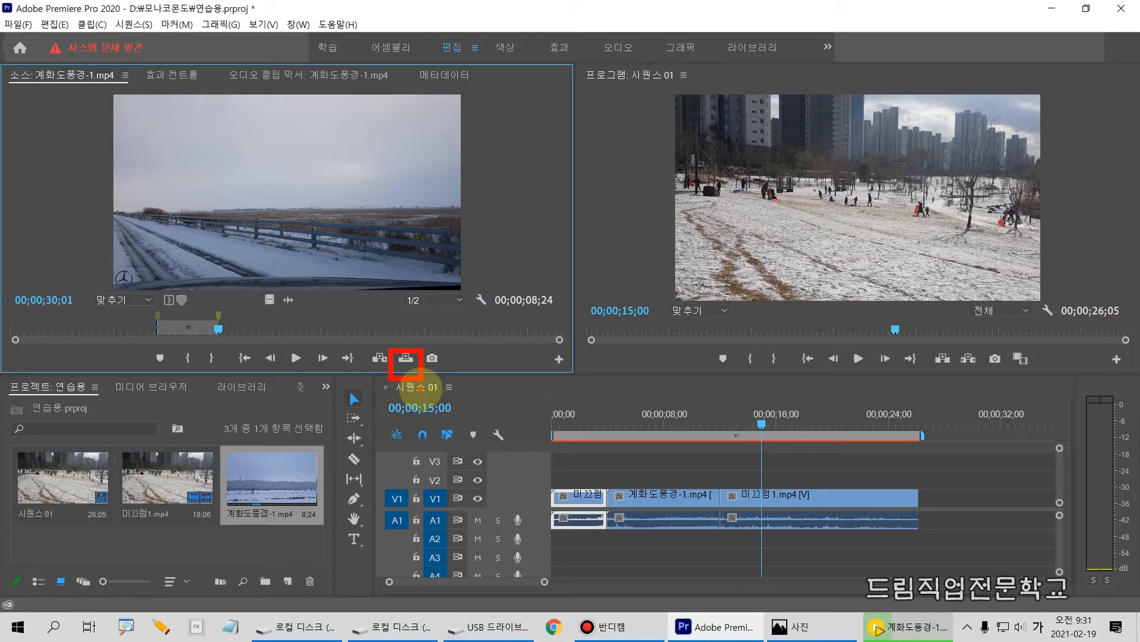
key("Escape")
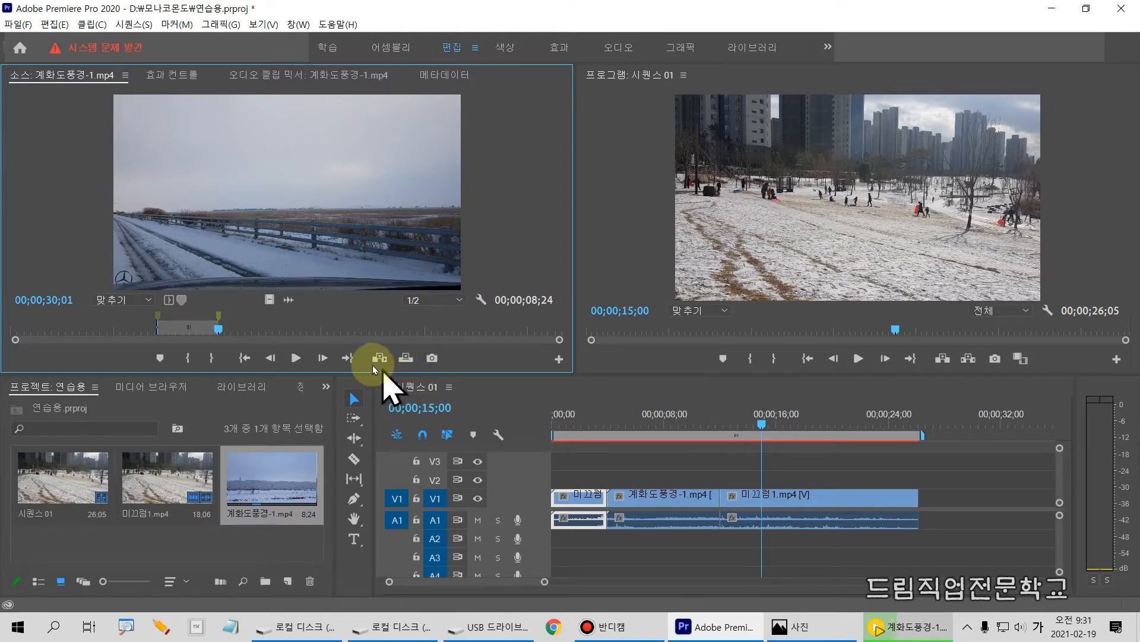
Overwrite the part of 미끄럼1.mp4 after the 00;00;15;00 playhead in 시퀀스 01 with the marked range of 계화도풍경-1.mp4
left_click(408, 367)
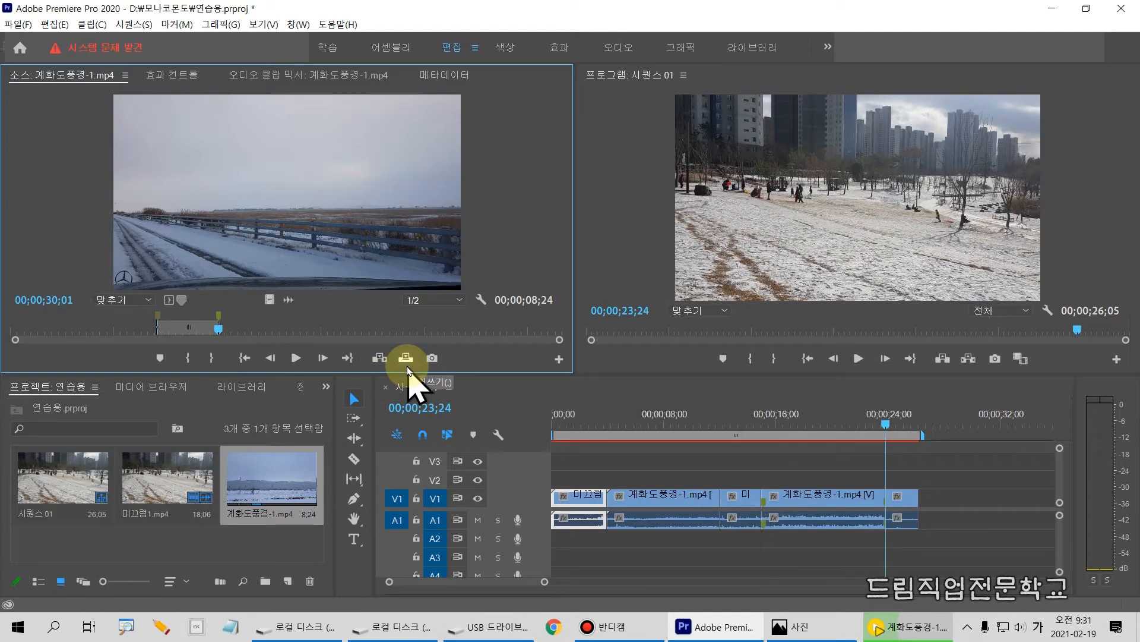
mouse_move(753, 456)
left_mouse_down()
mouse_move(803, 532)
mouse_move(950, 552)
left_mouse_up()
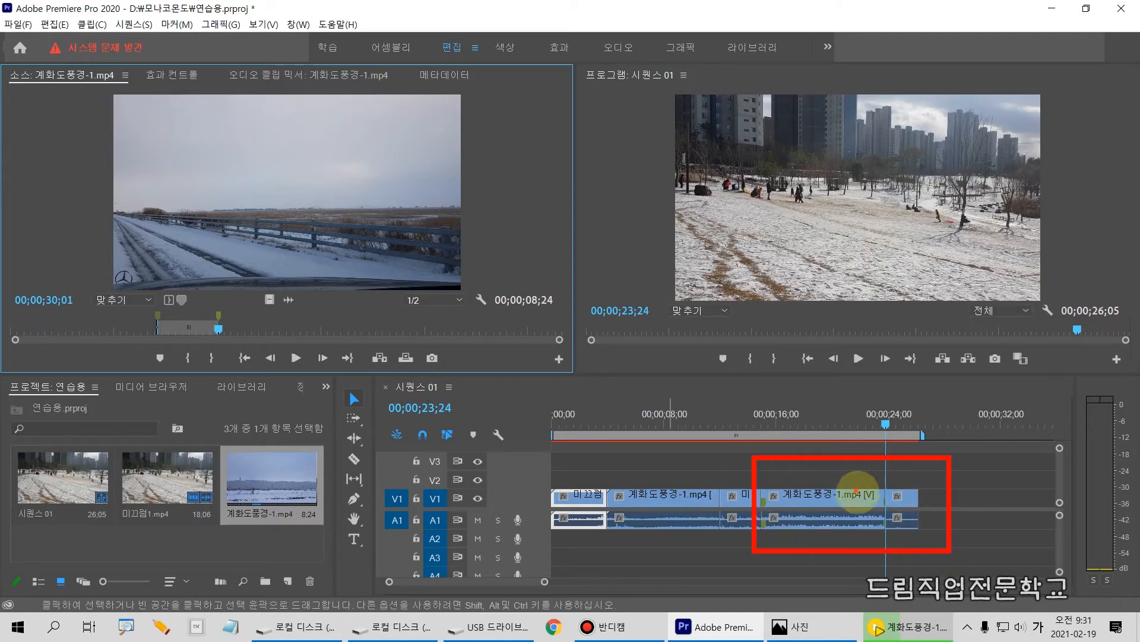
mouse_move(790, 465)
left_mouse_down()
mouse_move(793, 502)
mouse_move(809, 483)
left_mouse_up()
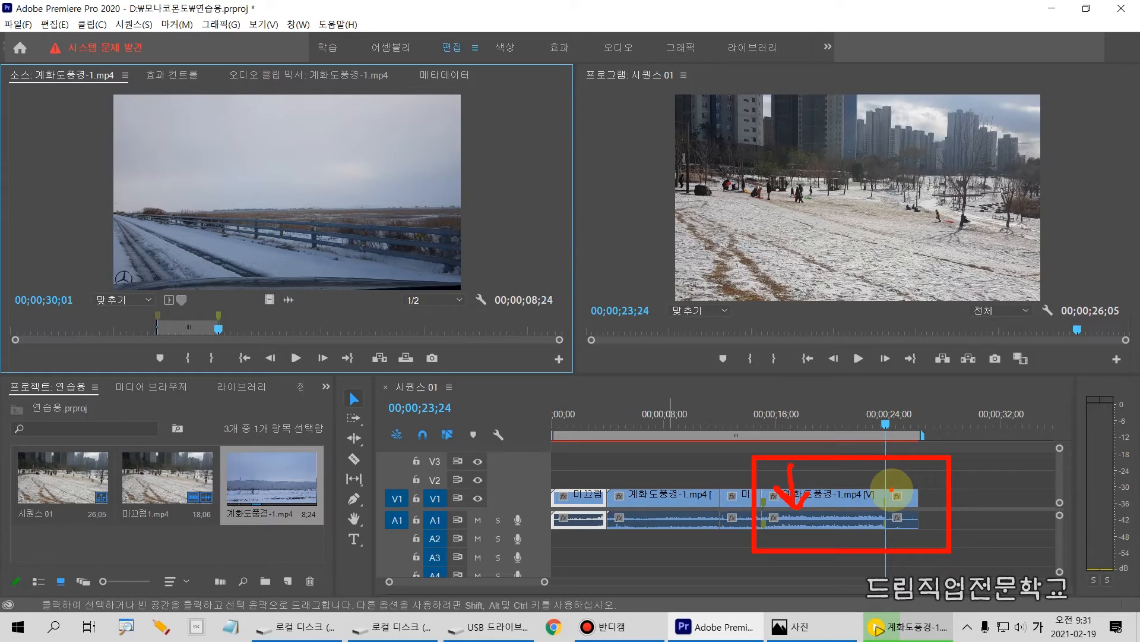
mouse_move(892, 491)
left_mouse_down()
mouse_move(894, 526)
mouse_move(922, 532)
mouse_move(920, 480)
mouse_move(889, 480)
left_mouse_up()
key("Escape")
Play 시퀀스 01 from about 00;00;15;00 through the overwritten clip and stop at about 00;00;23;16
left_click_drag(886, 423, 758, 443)
key("space")
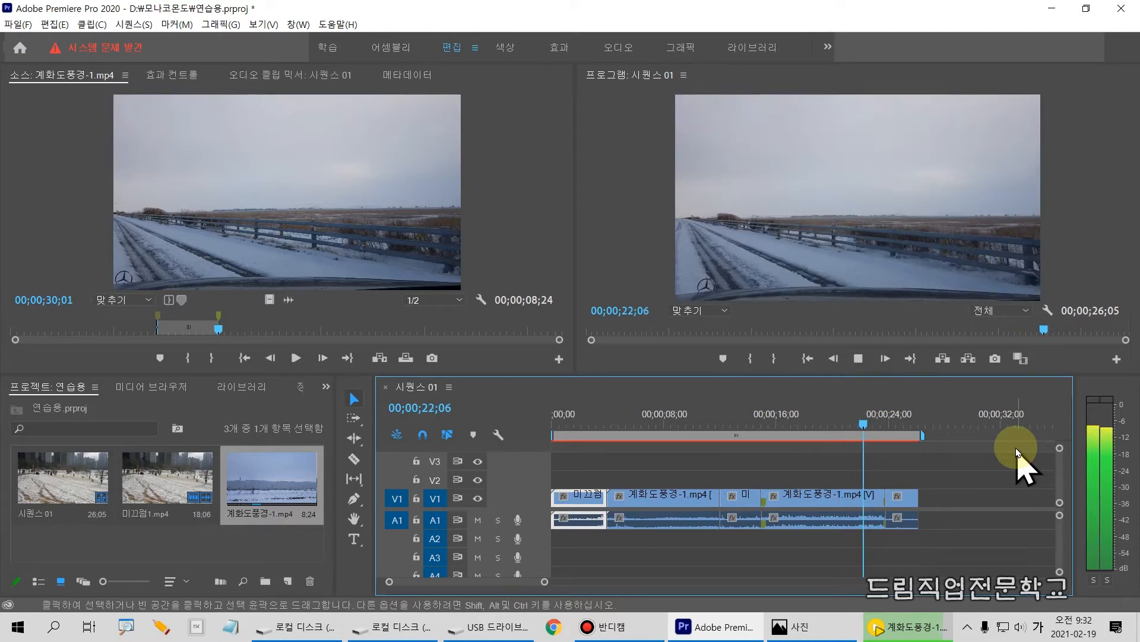
key("j")
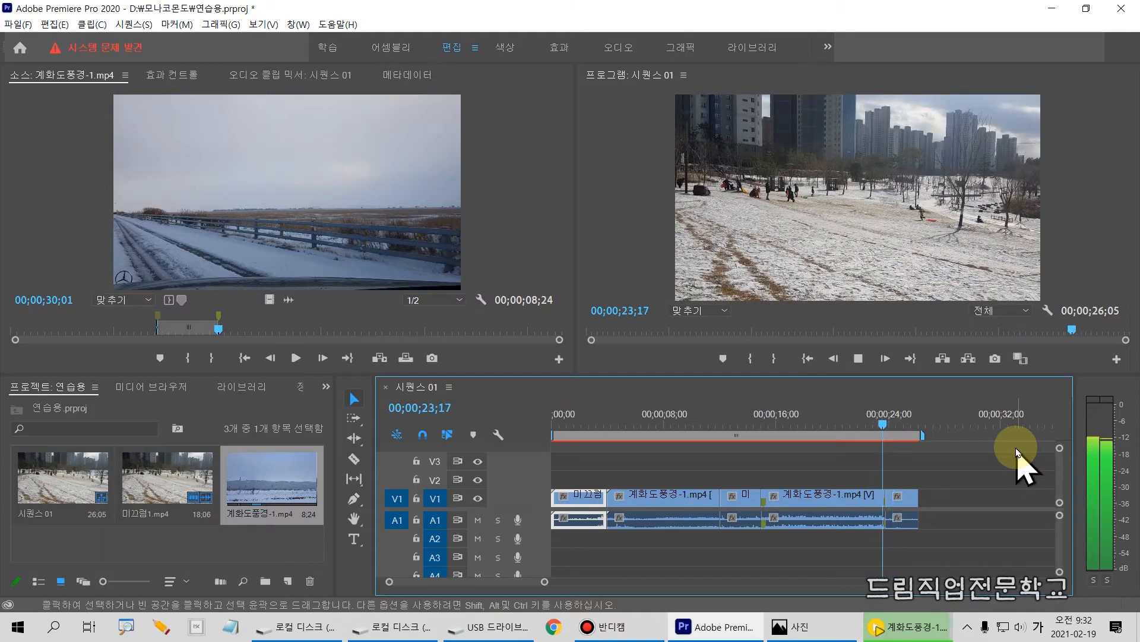
key("space")
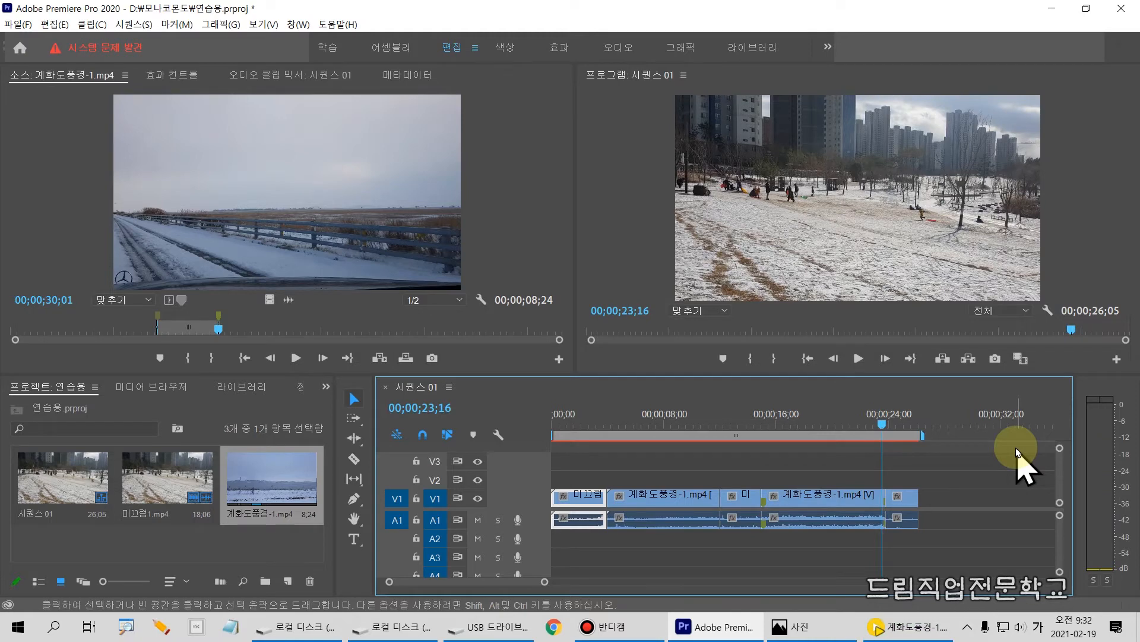
key("ctrl+2")
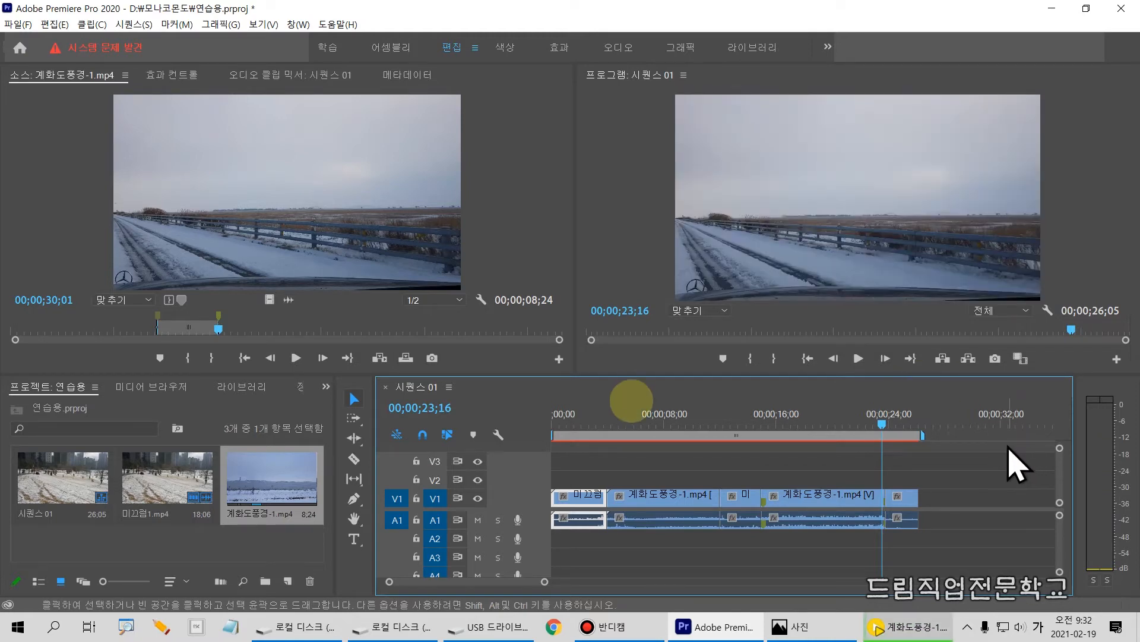
left_click_drag(169, 343, 234, 378)
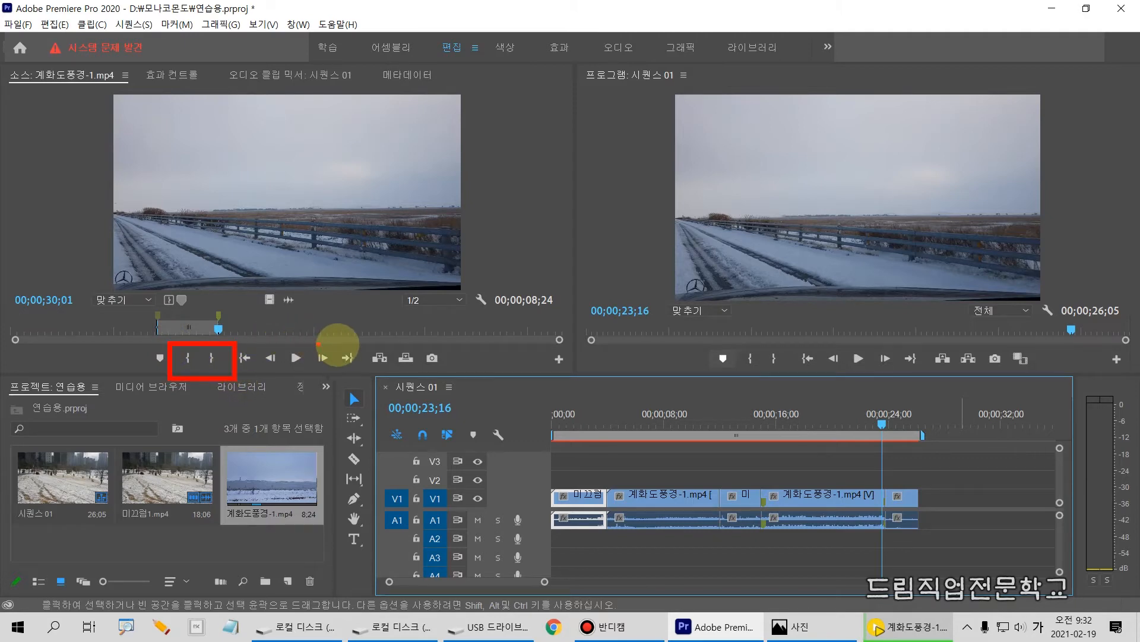
mouse_move(355, 341)
left_mouse_down()
mouse_move(405, 375)
mouse_move(424, 372)
left_mouse_up()
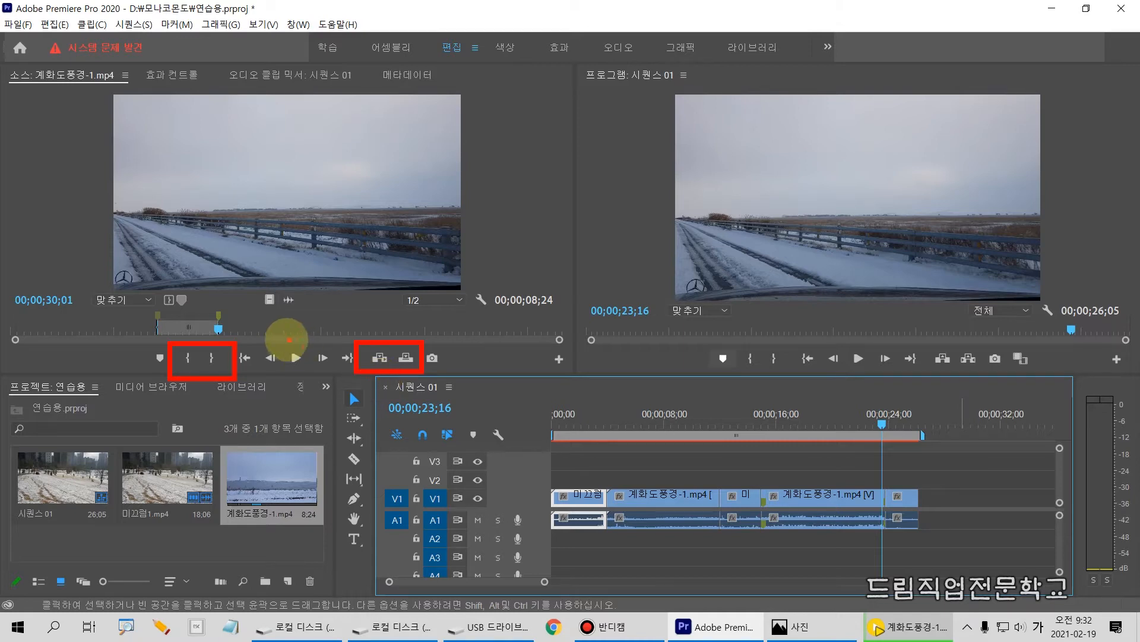
mouse_move(132, 303)
left_mouse_down()
mouse_move(201, 337)
mouse_move(237, 335)
mouse_move(205, 308)
mouse_move(131, 308)
left_mouse_up()
key("Escape")
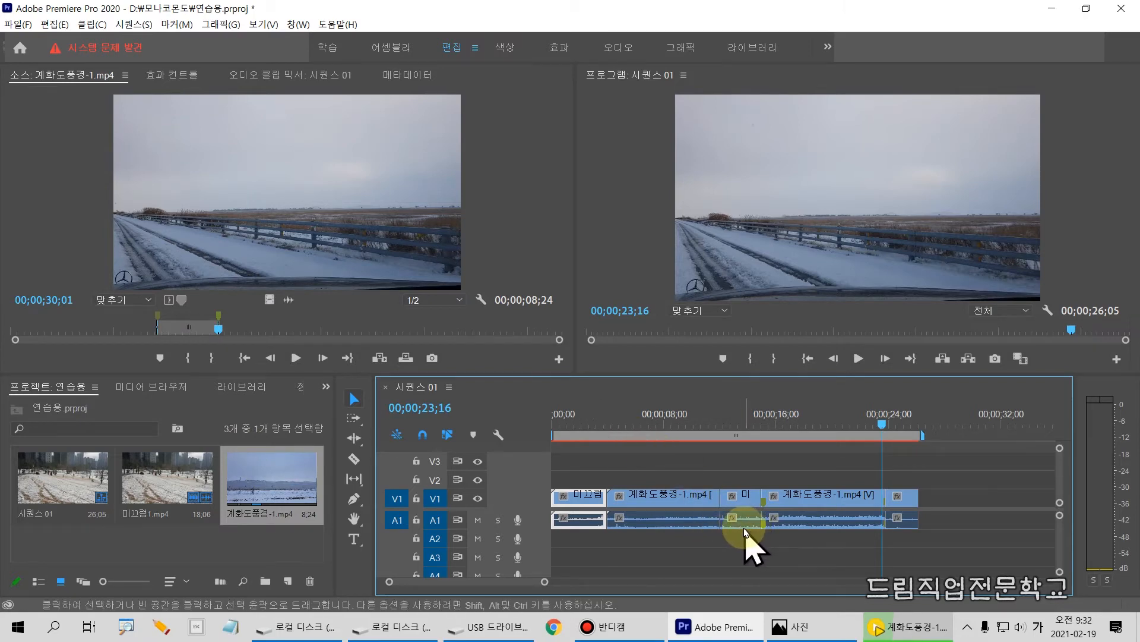
Move the 시퀀스 01 playhead to 00;00;07;00, within the first 계화도풍경-1.mp4 clip
left_click_drag(883, 426, 654, 417)
left_click(437, 414)
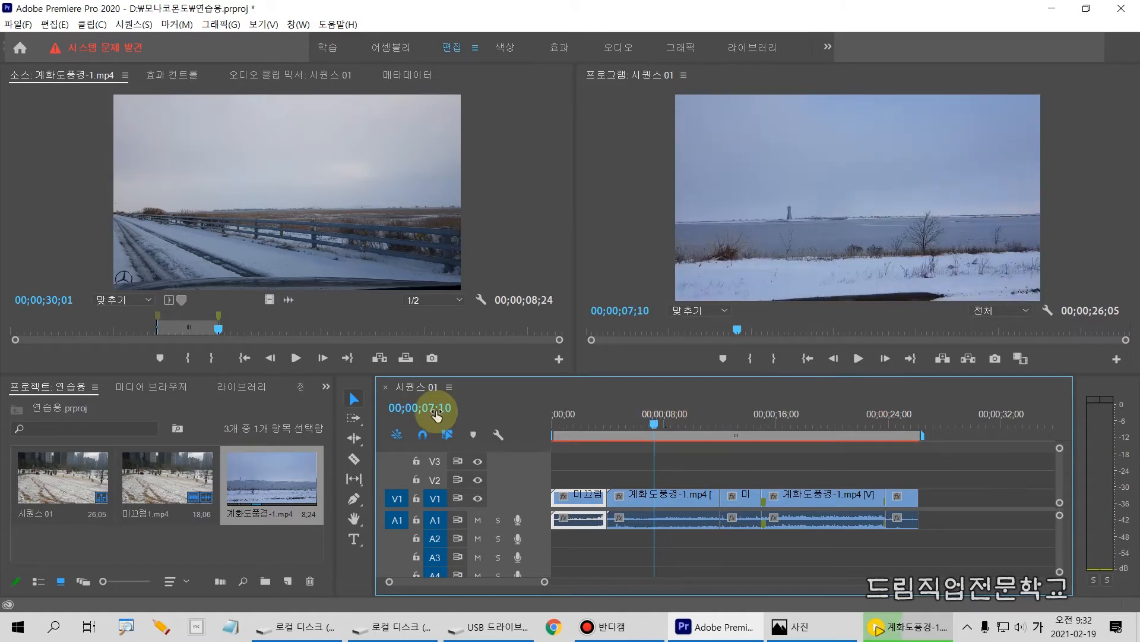
left_click(451, 408)
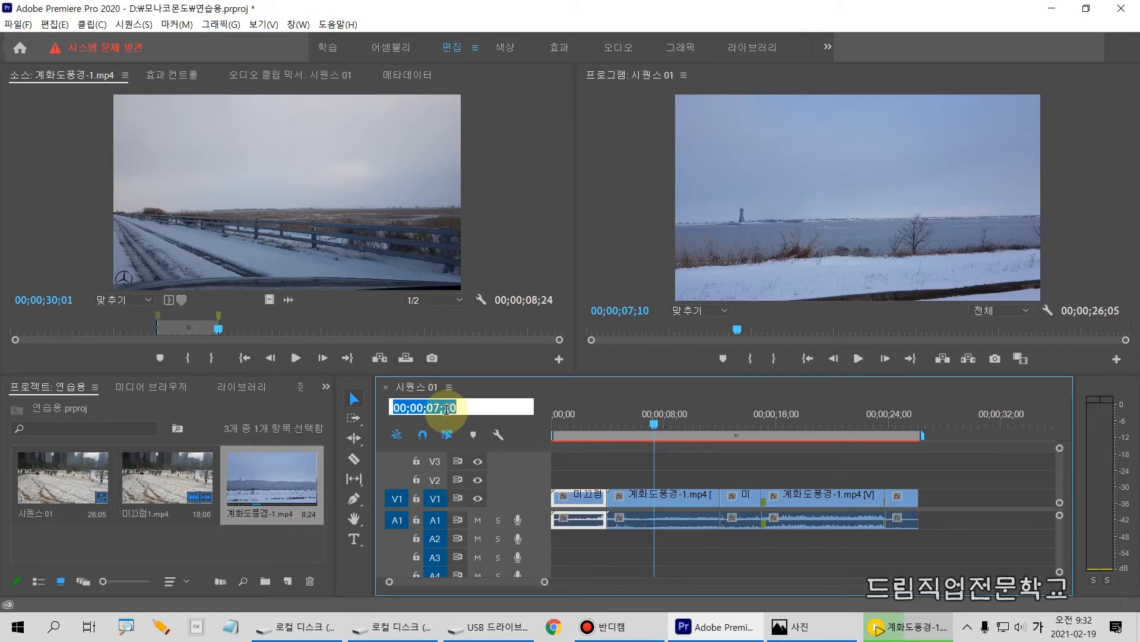
left_click_drag(445, 409, 467, 409)
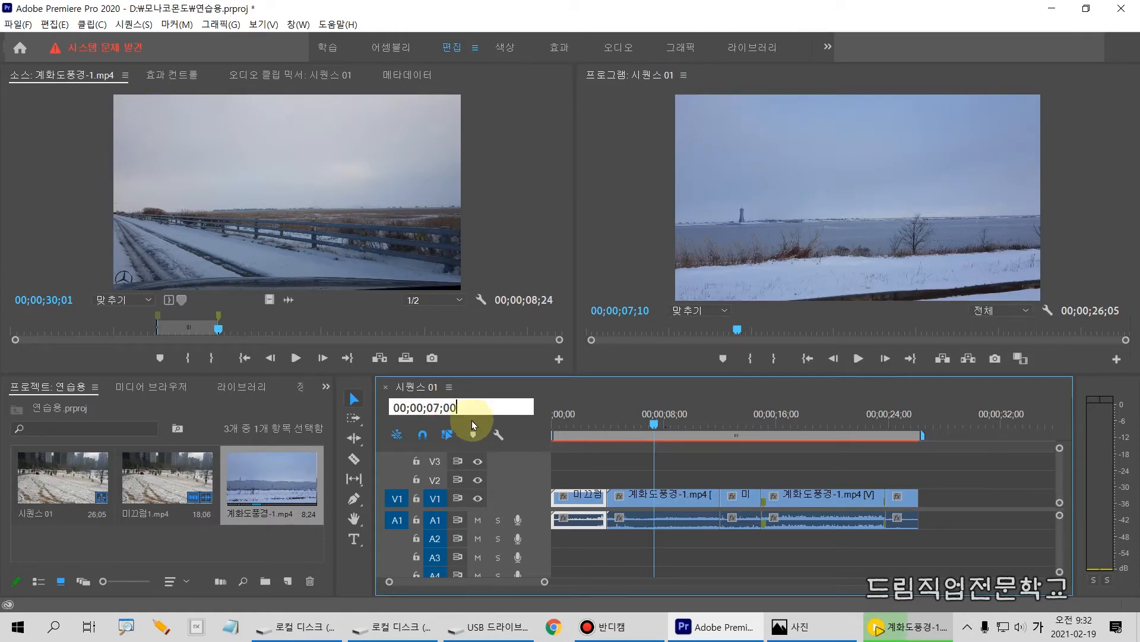
type("00")
key("Return")
mouse_move(403, 387)
left_mouse_down()
mouse_move(471, 408)
mouse_move(492, 427)
mouse_move(485, 437)
left_mouse_up()
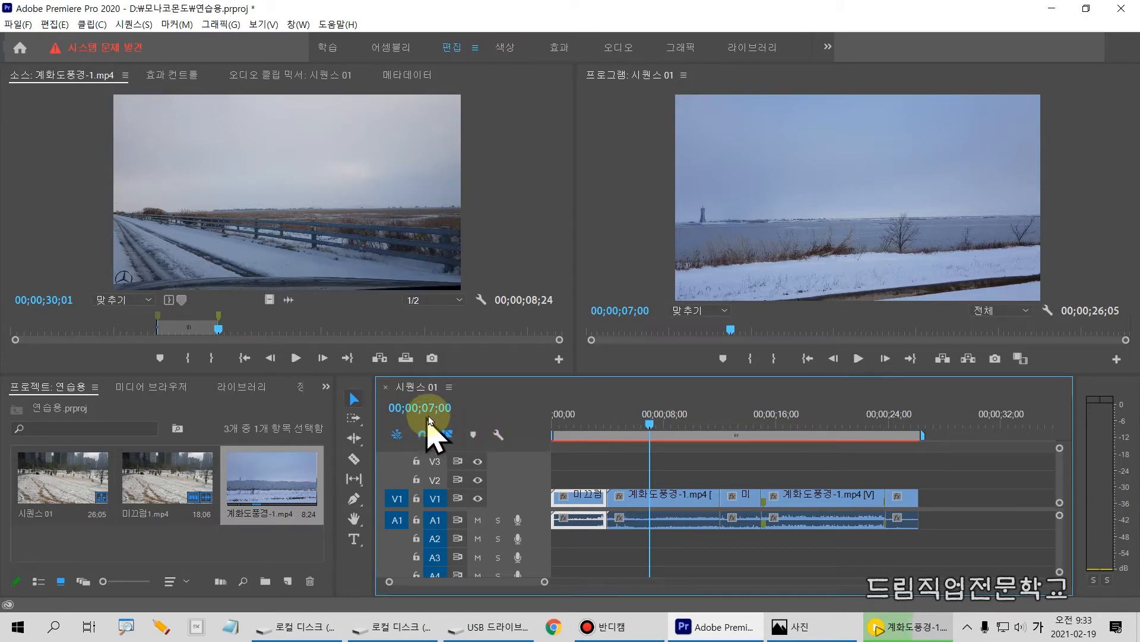
left_click_drag(650, 460, 644, 580)
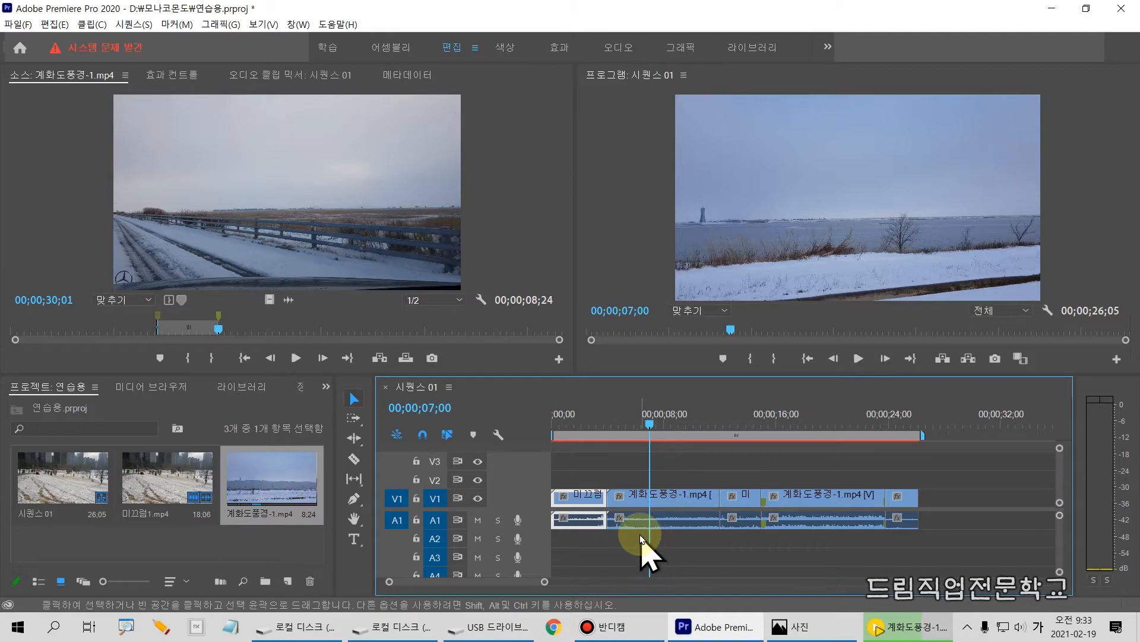
Import 선유도풍경-1.mp4 from the 군산 folder into the project
left_click(242, 545)
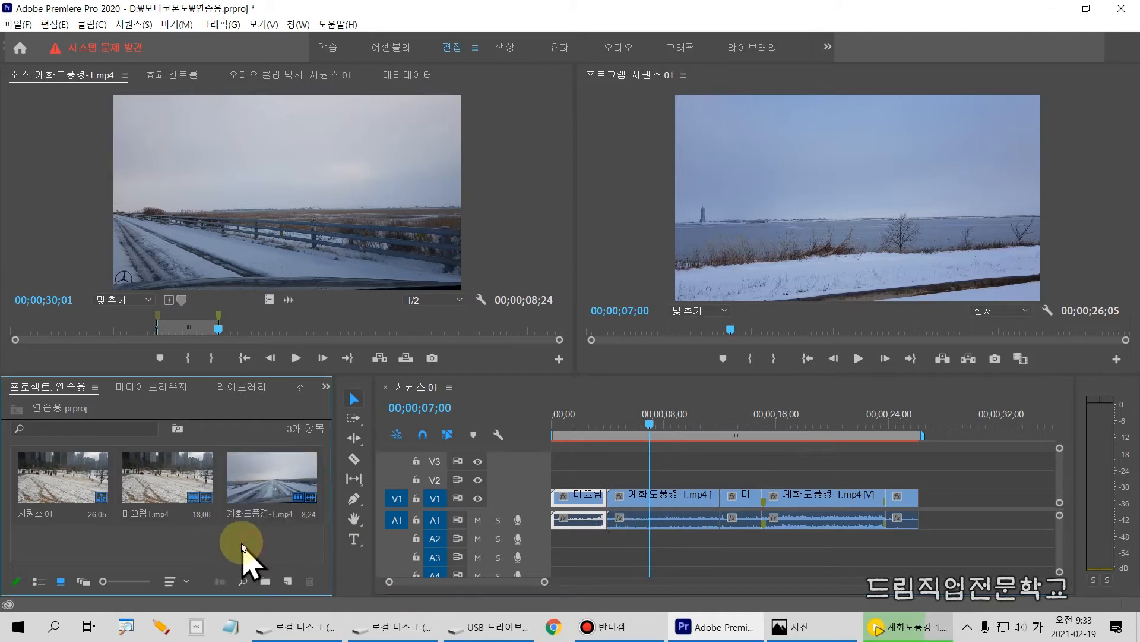
double_click(242, 545)
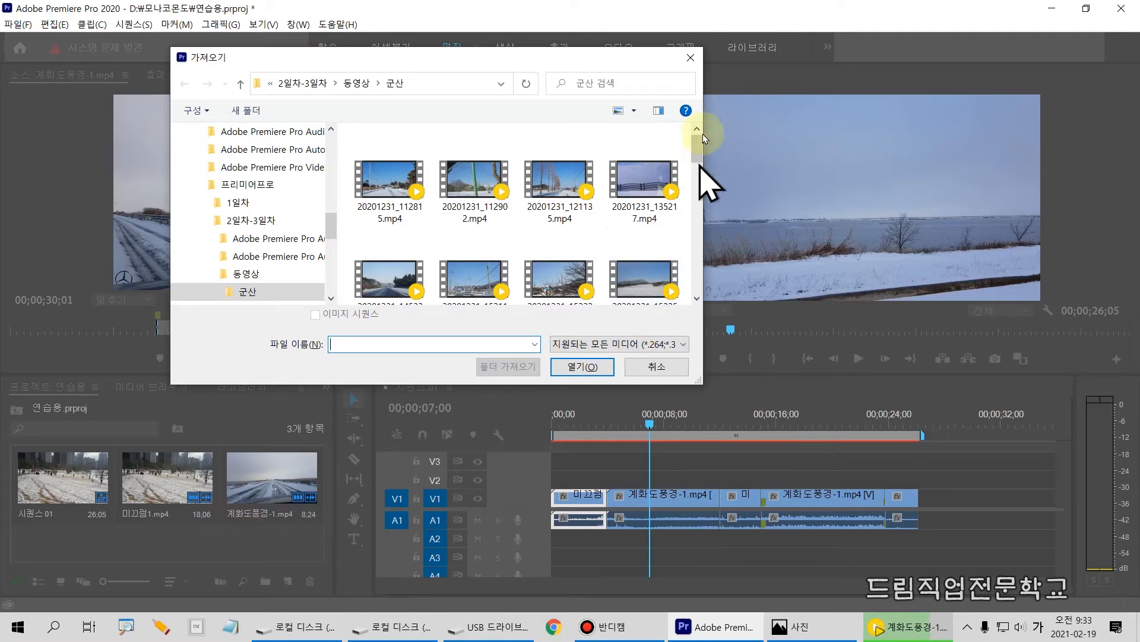
left_click_drag(696, 146, 695, 250)
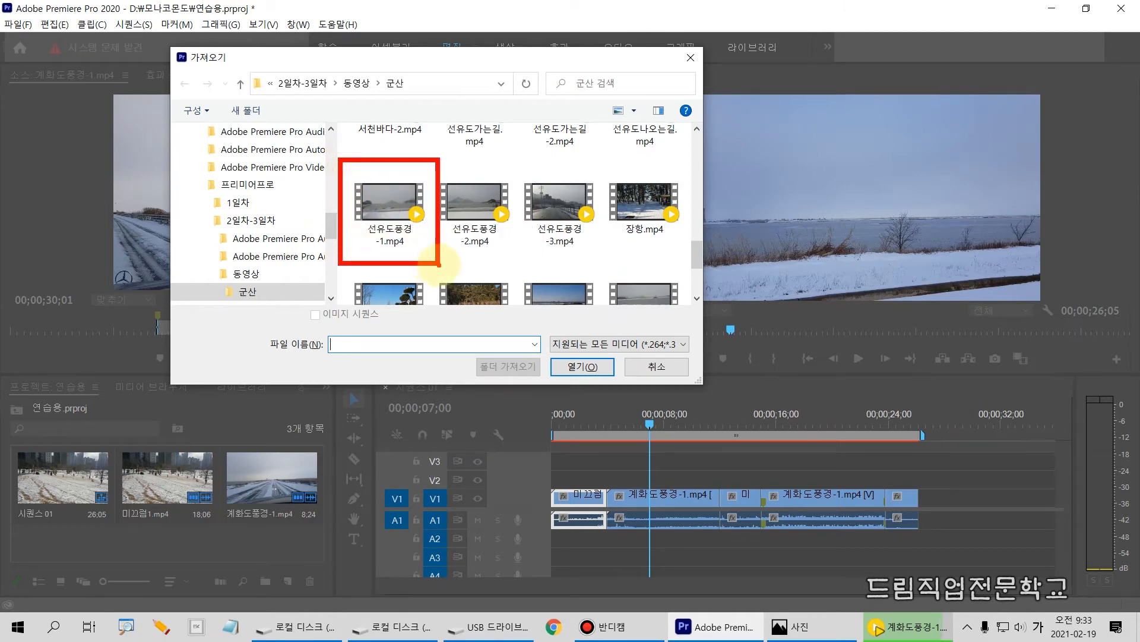
mouse_move(372, 192)
left_mouse_down()
mouse_move(387, 213)
mouse_move(399, 192)
left_mouse_up()
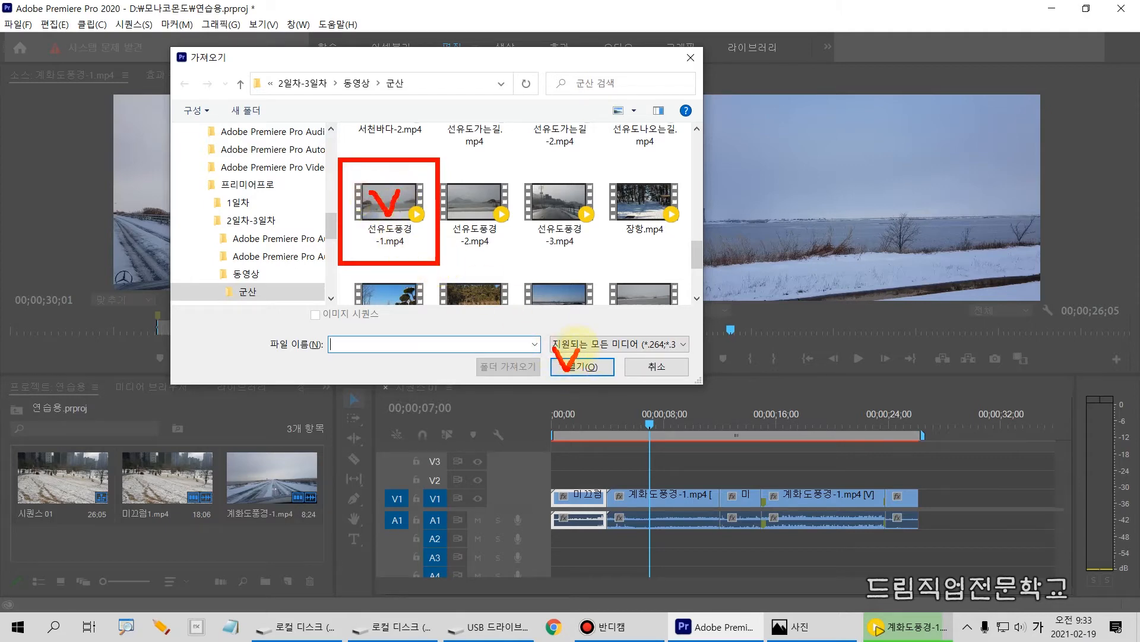
key("Escape")
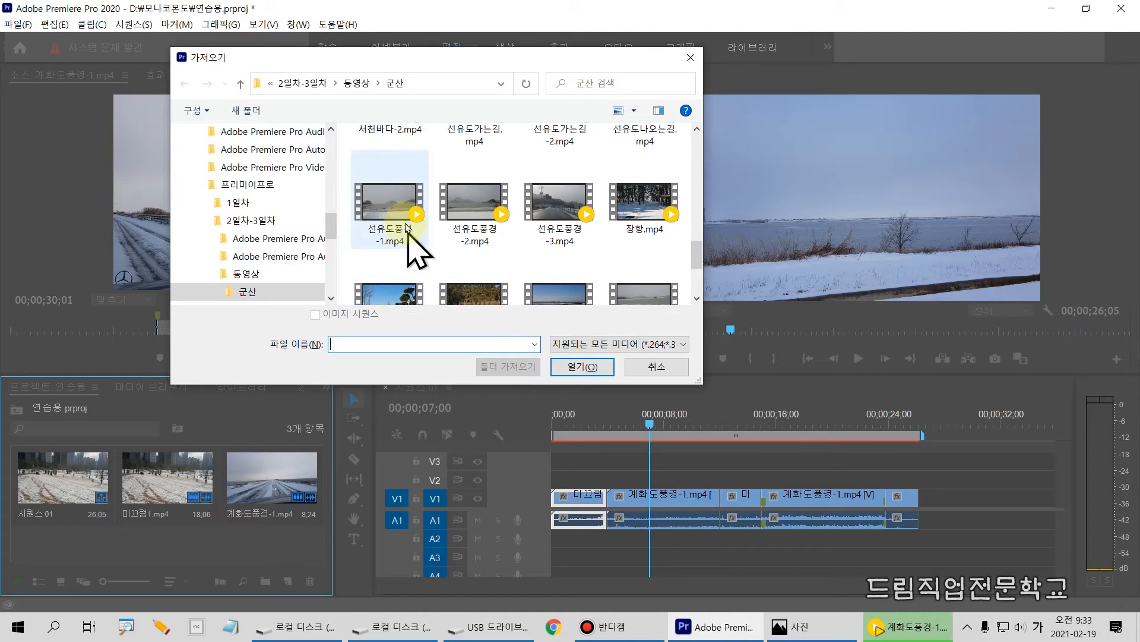
left_click(416, 249)
left_click(562, 373)
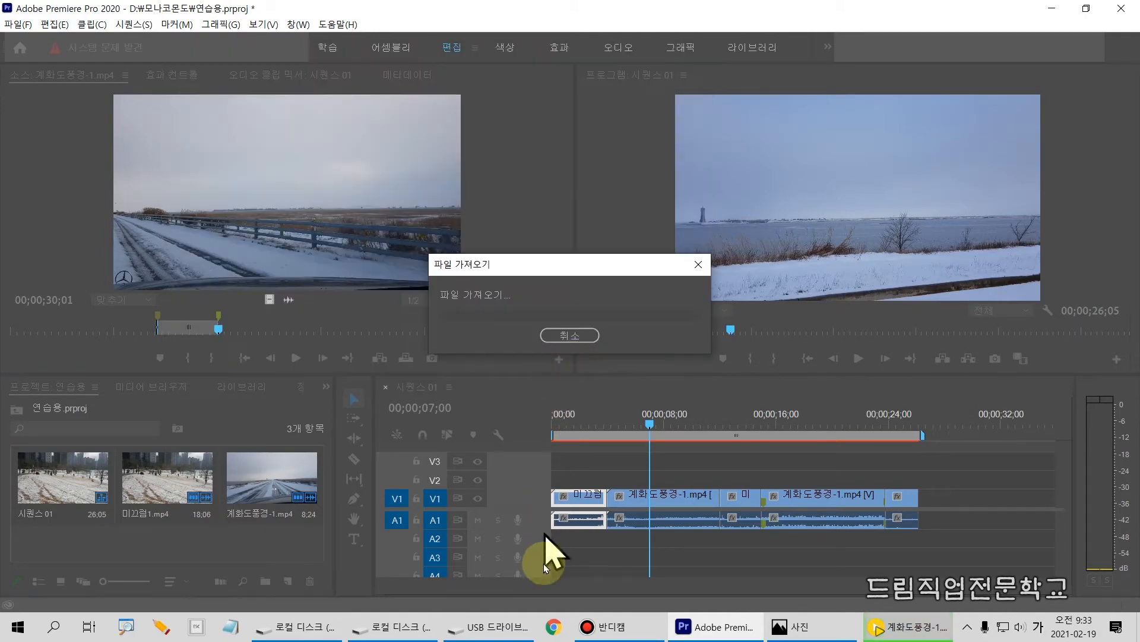
Close Premiere Pro without saving the changes to 연습용.prproj, and close the video player showing 계화도풍경-1.mp4
left_click(933, 635)
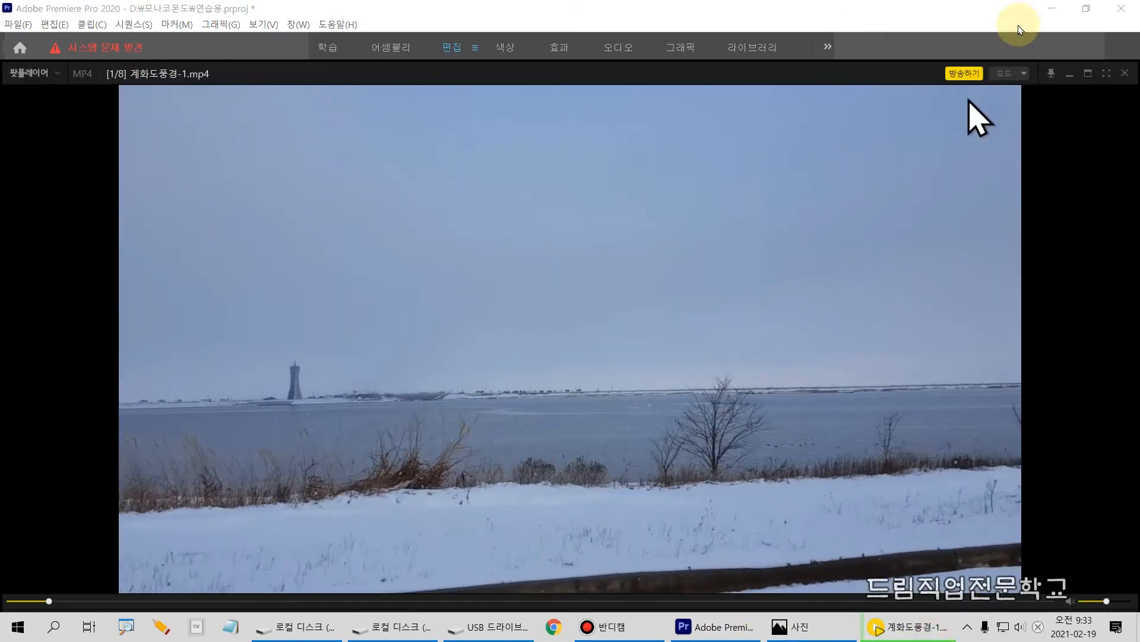
left_click(1121, 8)
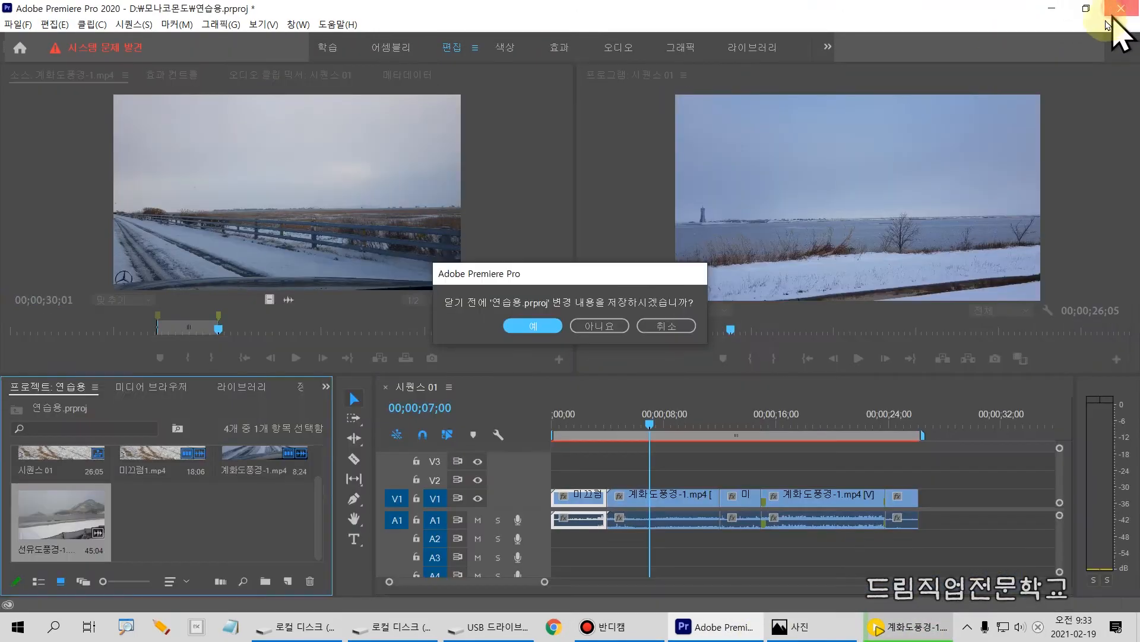
left_click(607, 328)
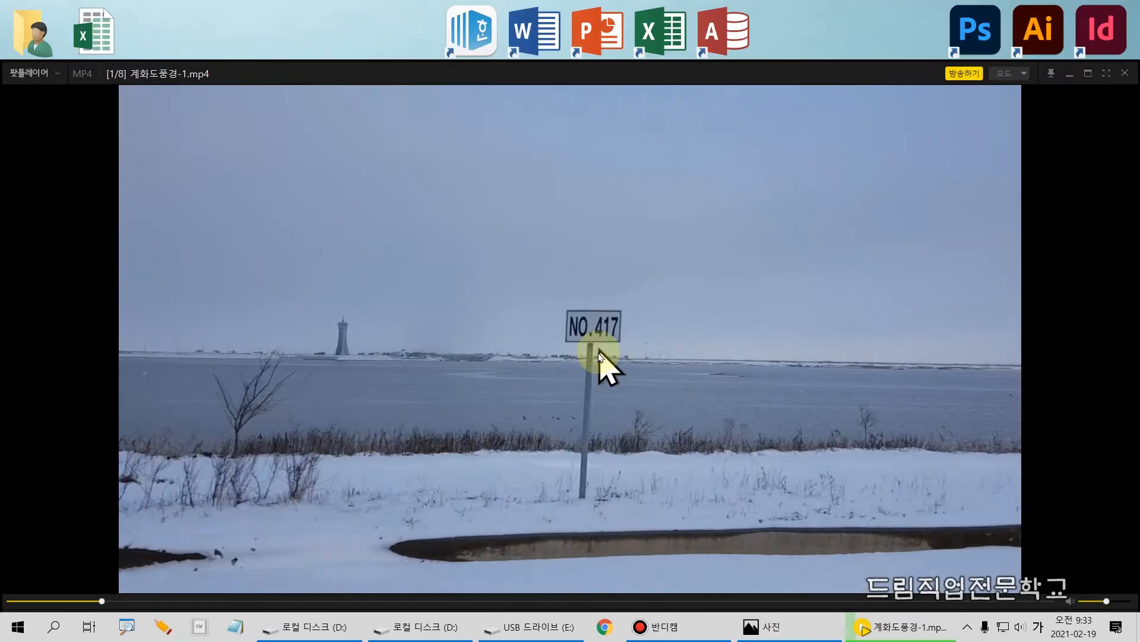
left_click(1124, 73)
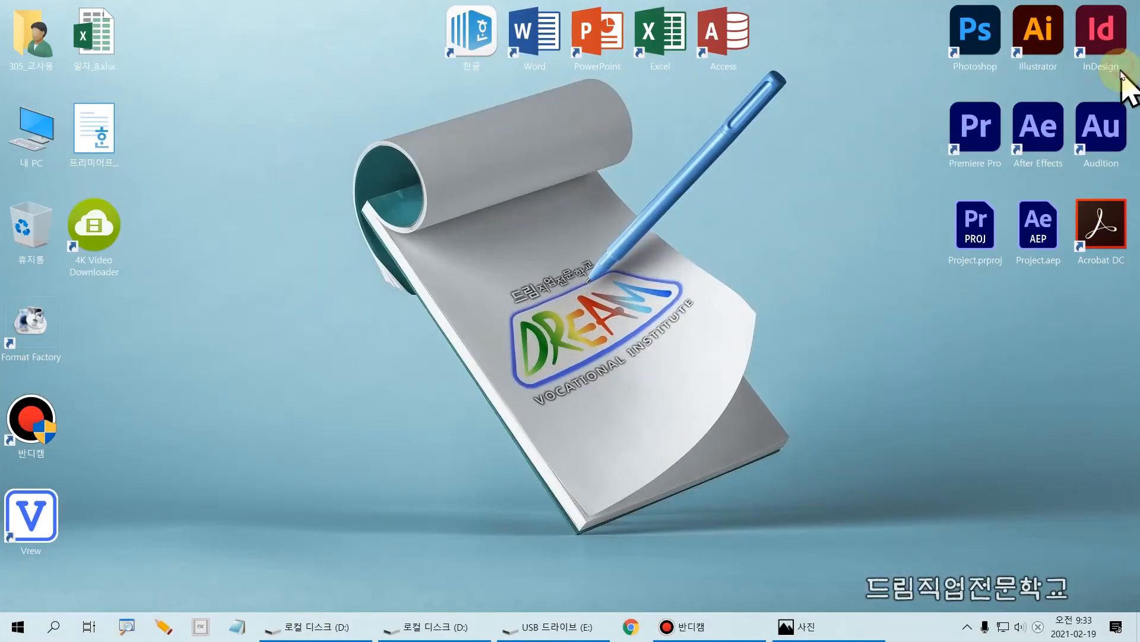
Relaunch Premiere Pro, dismiss the system compatibility report and open the recent project 연습용
left_click(847, 443)
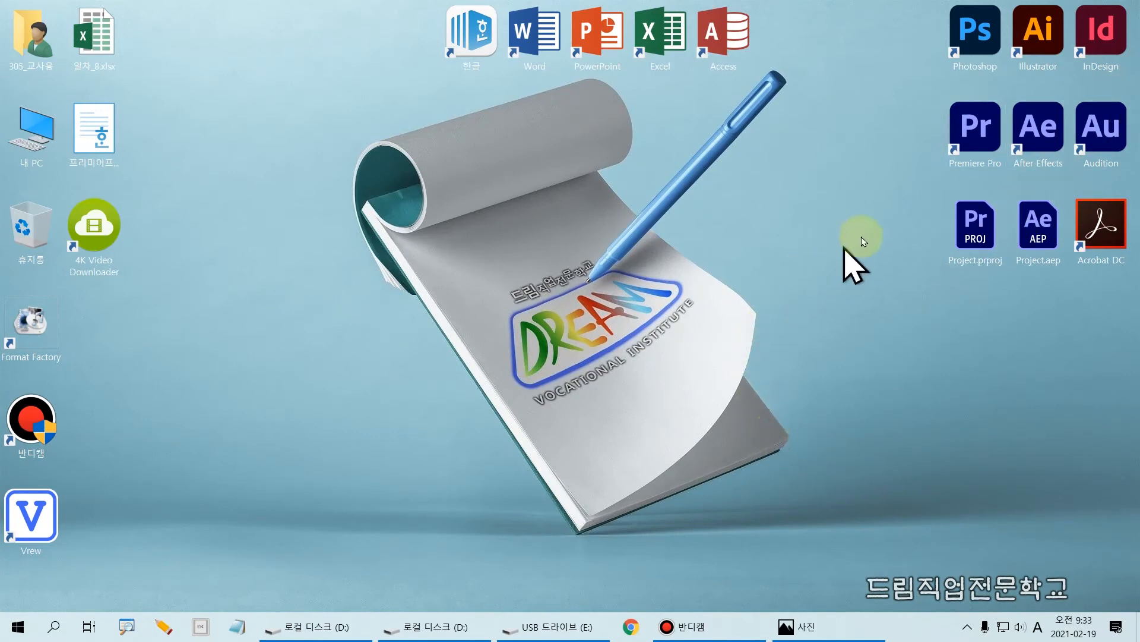
left_click(977, 134)
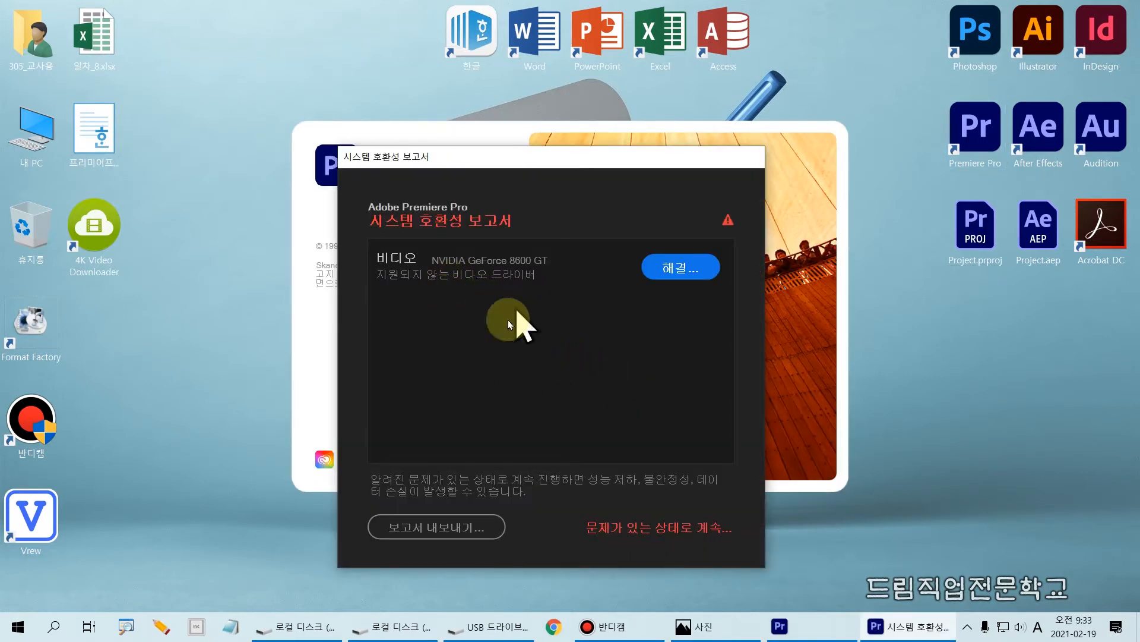
key("Escape")
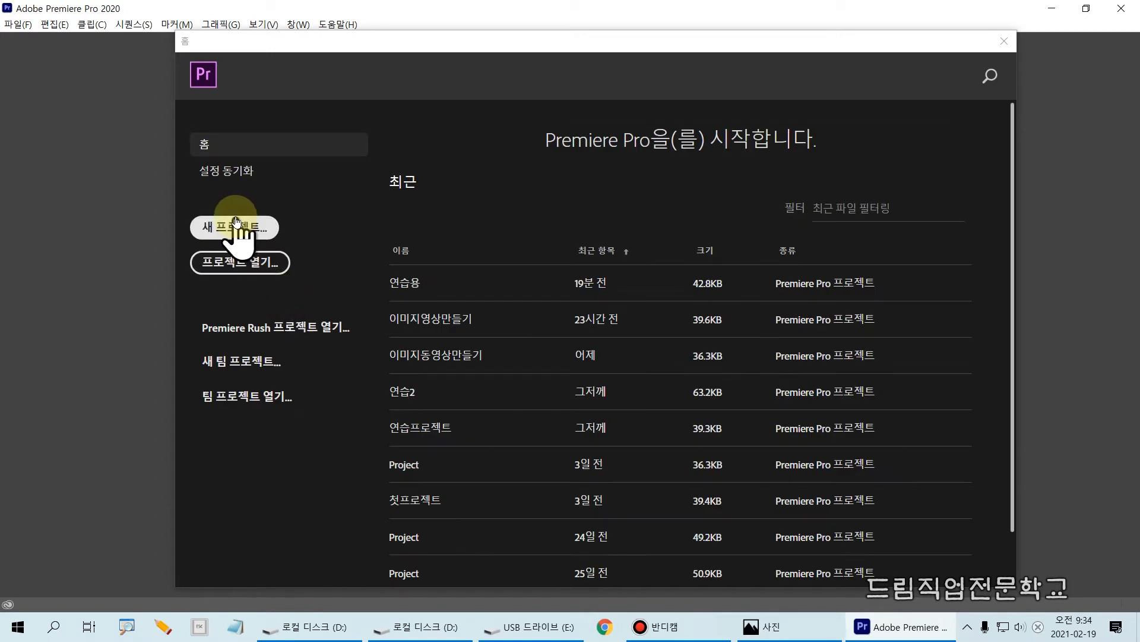
left_click(416, 286)
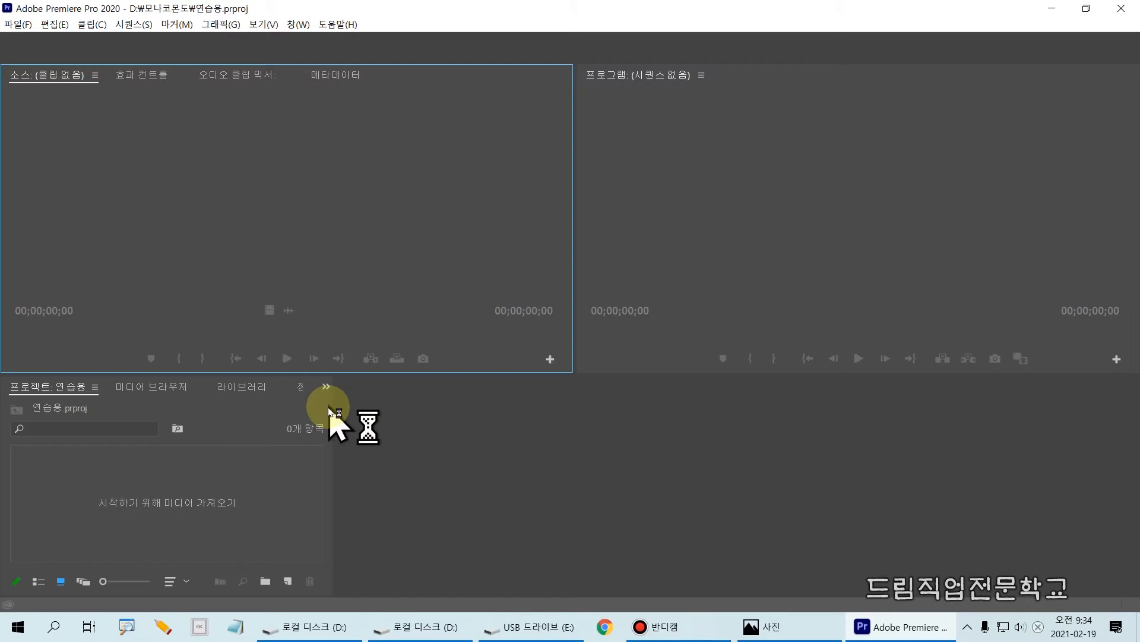
Create a new sequence named 시퀀스 01 with the custom 1920x1080 preset
left_click(126, 487)
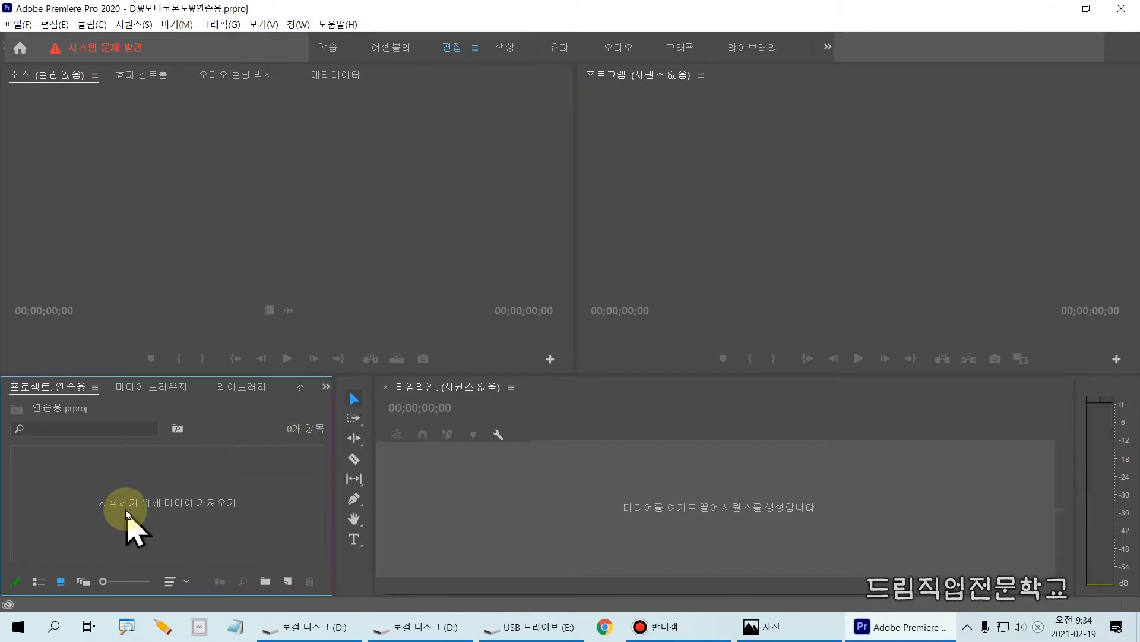
left_click(35, 387)
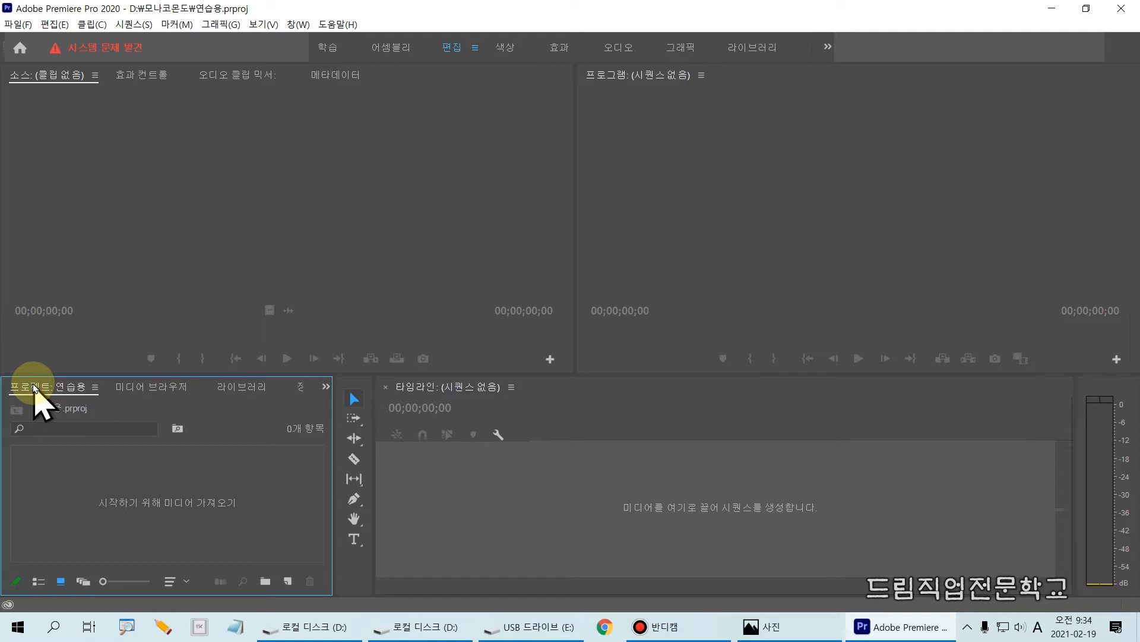
key("ctrl+n")
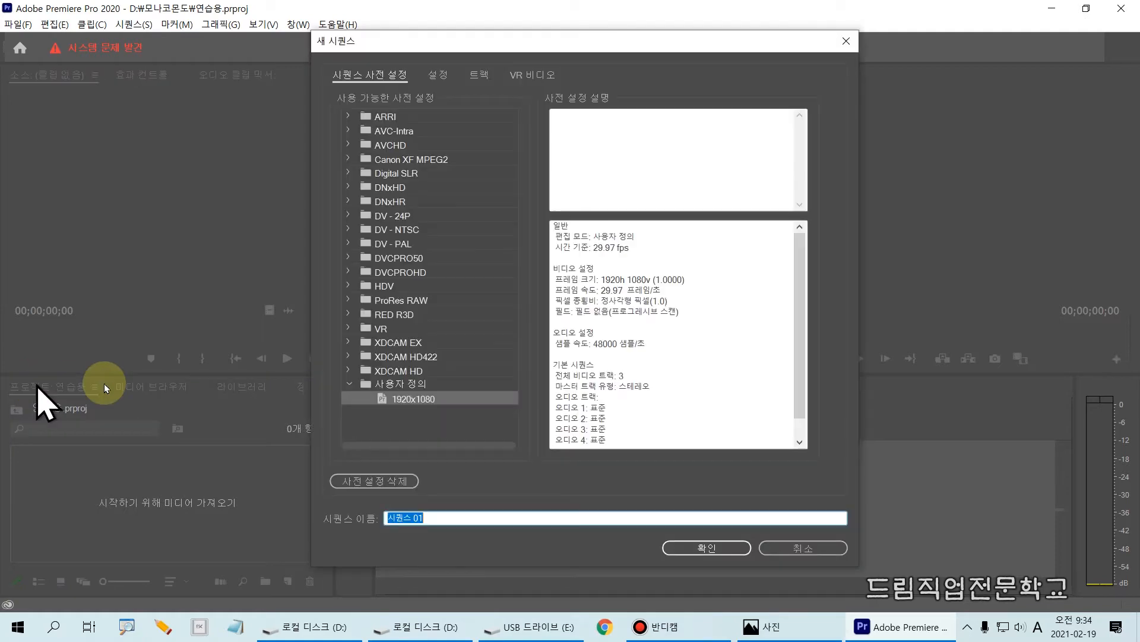
left_click(724, 549)
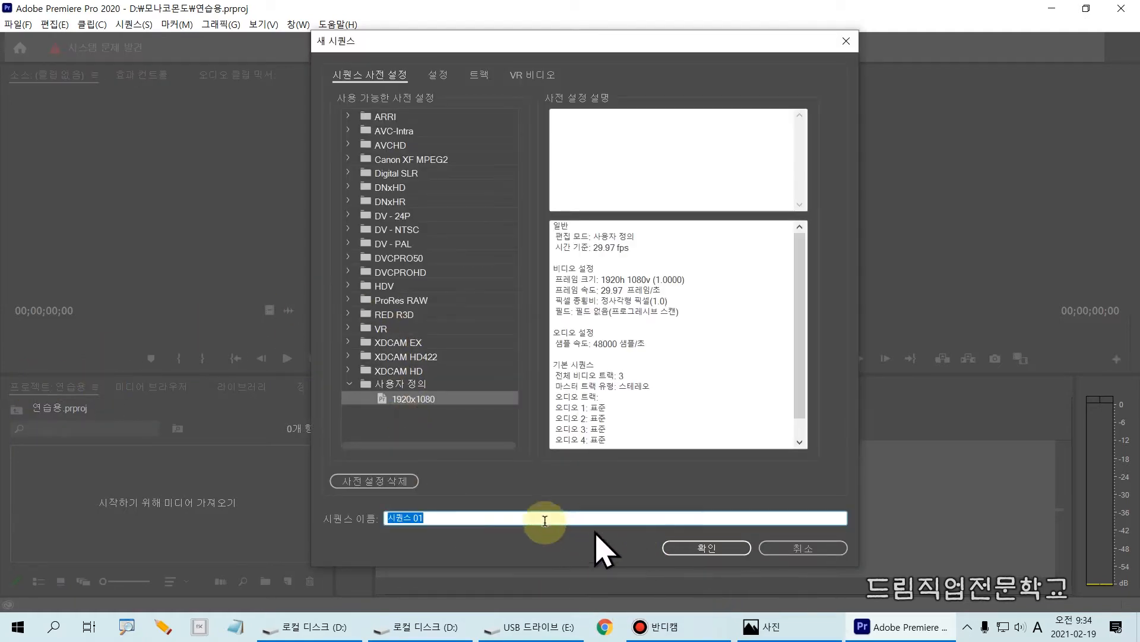
left_click(665, 549)
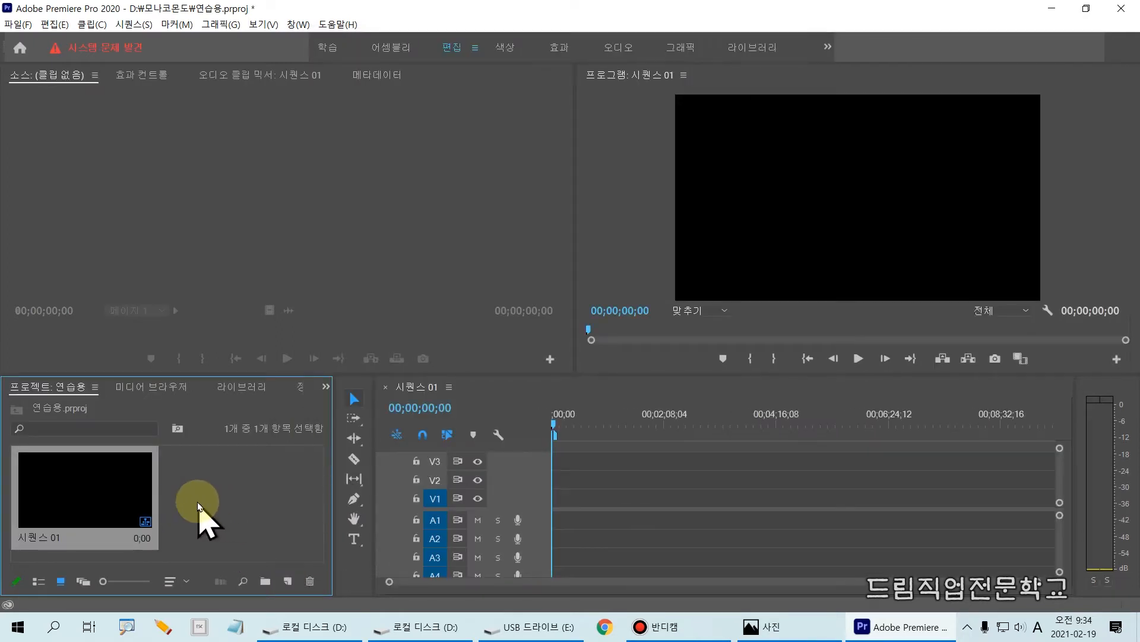
Import 계화도풍경-1.mp4 from the 군산 folder into the project
double_click(198, 504)
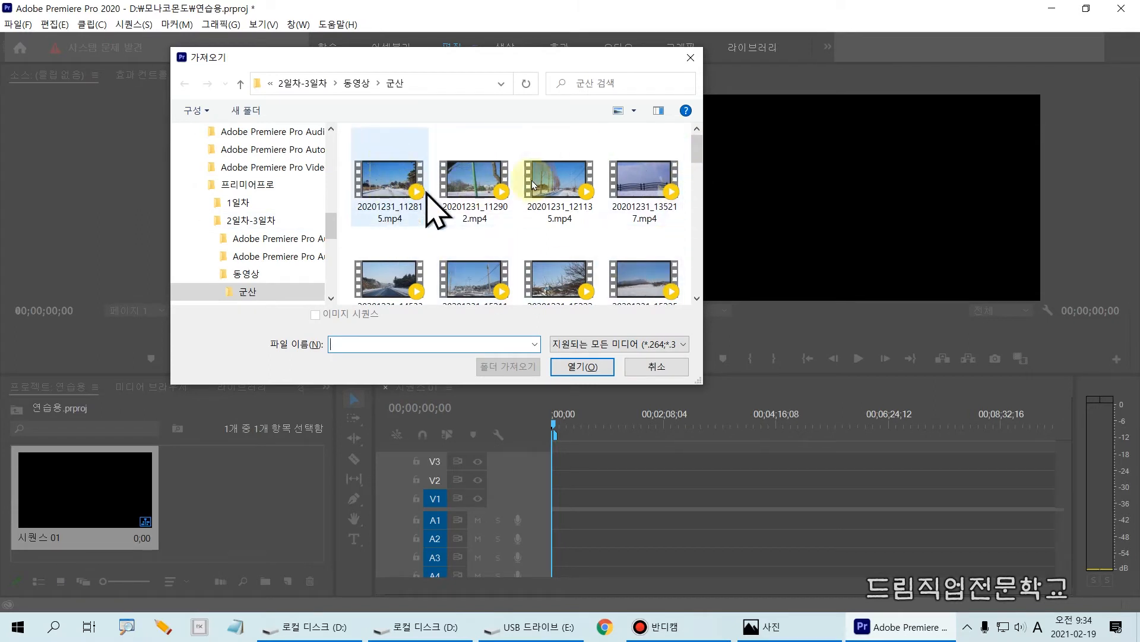
scroll(564, 202, "down", 2)
scroll(563, 192, "up", 2)
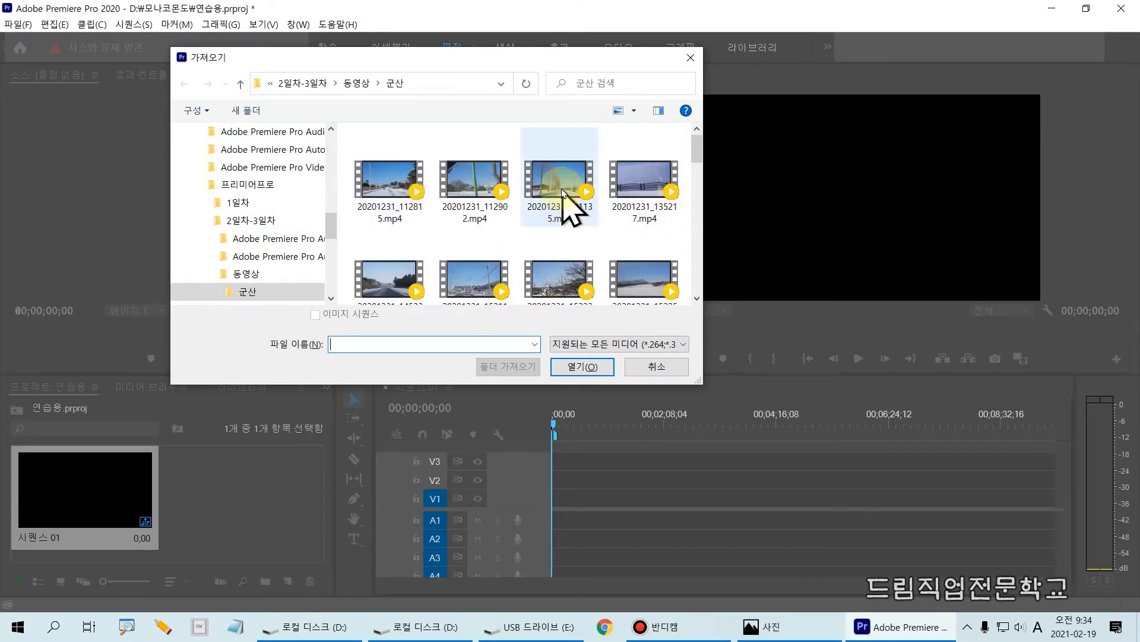
scroll(563, 196, "down", 3)
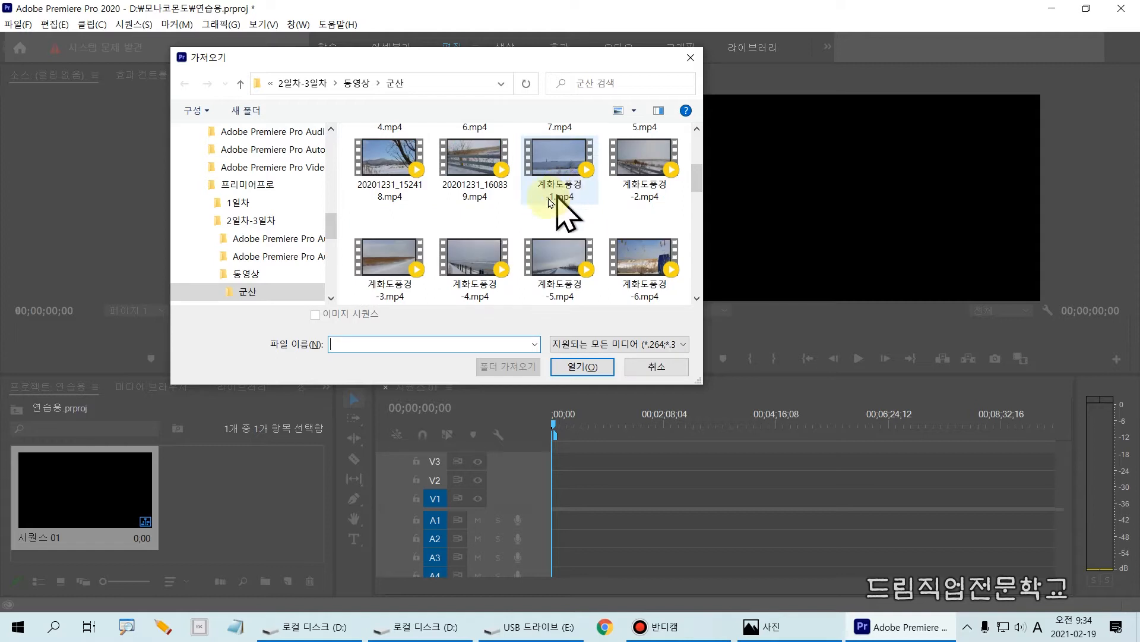
left_click(579, 175)
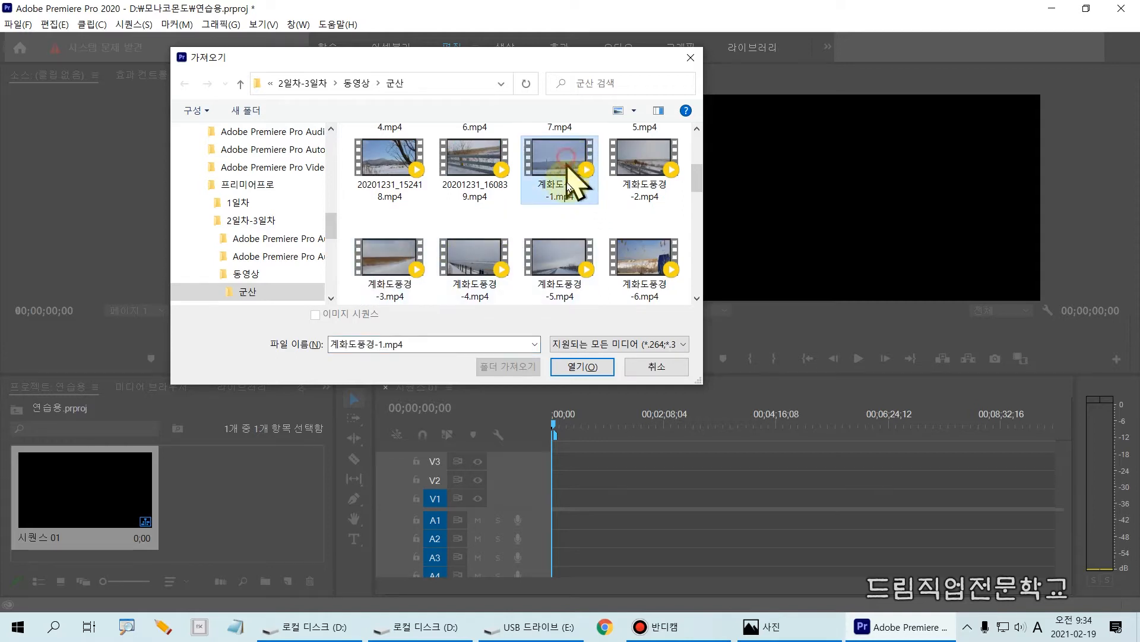
left_click(582, 367)
Place 계화도풍경-1.mp4 at the start of V1 keeping the existing sequence settings, and move the playhead to 00;00;07;00
left_click_drag(229, 535, 550, 506)
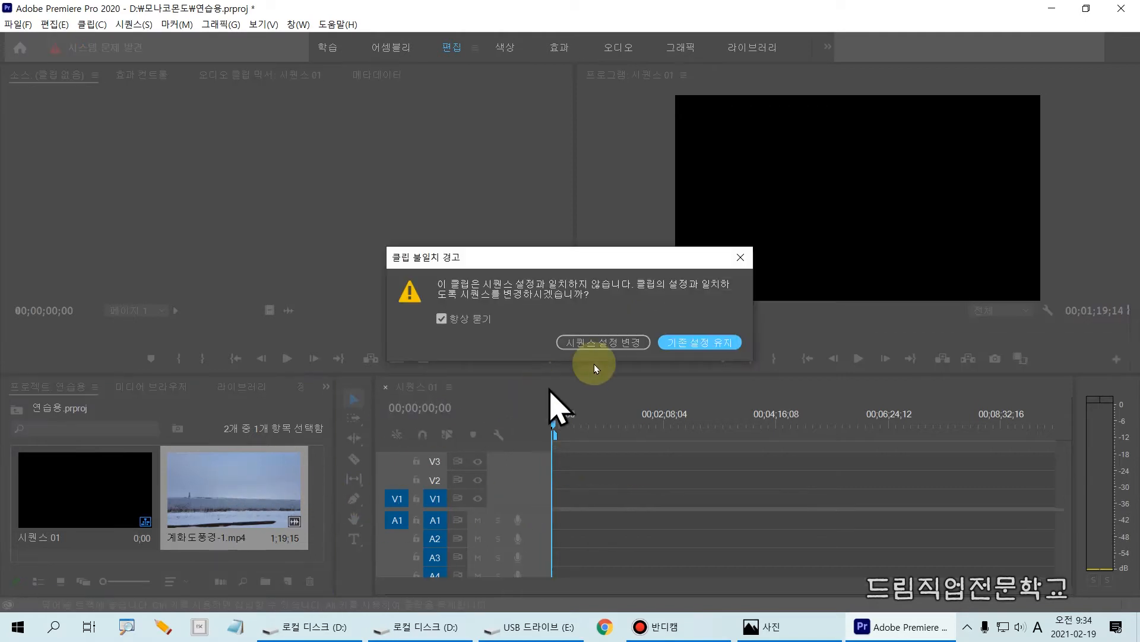
left_click(661, 352)
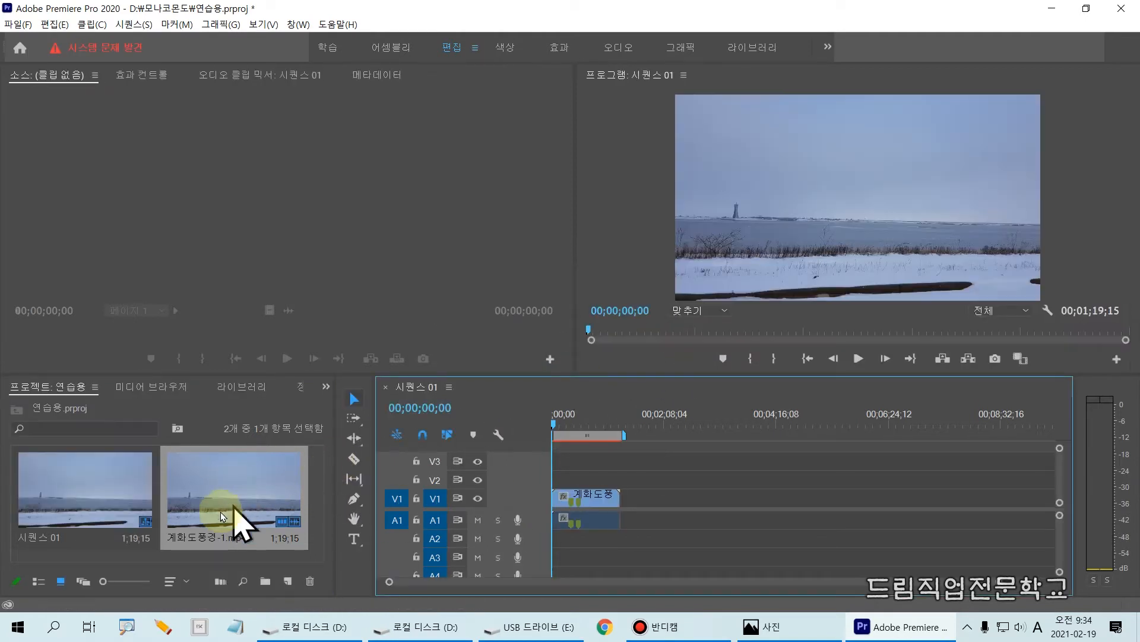
left_click(429, 408)
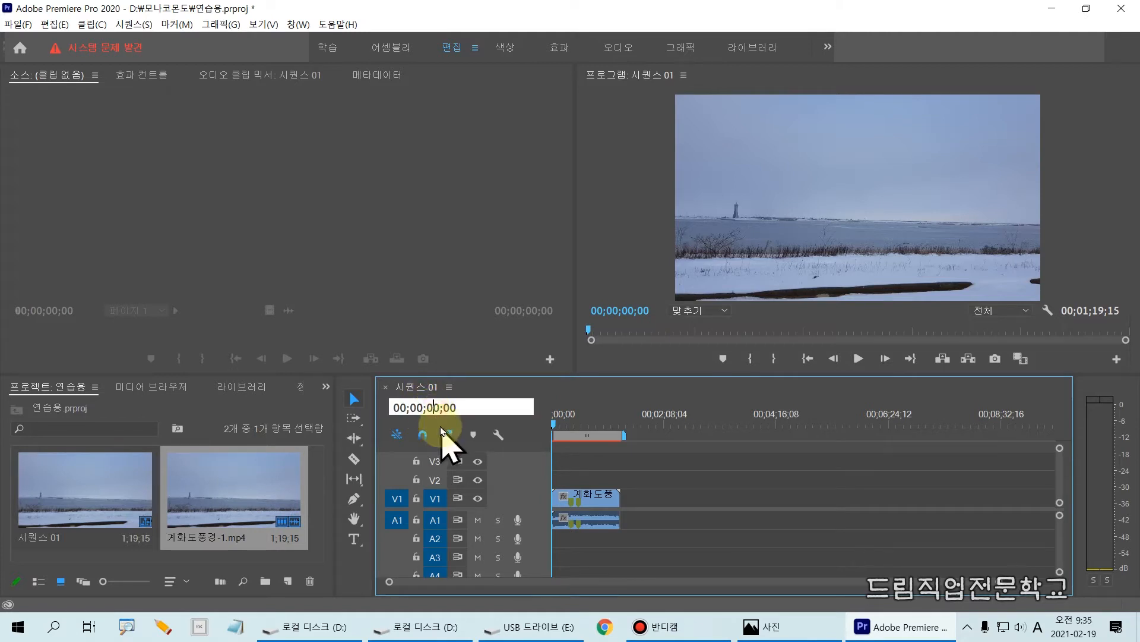
type("7")
key("Return")
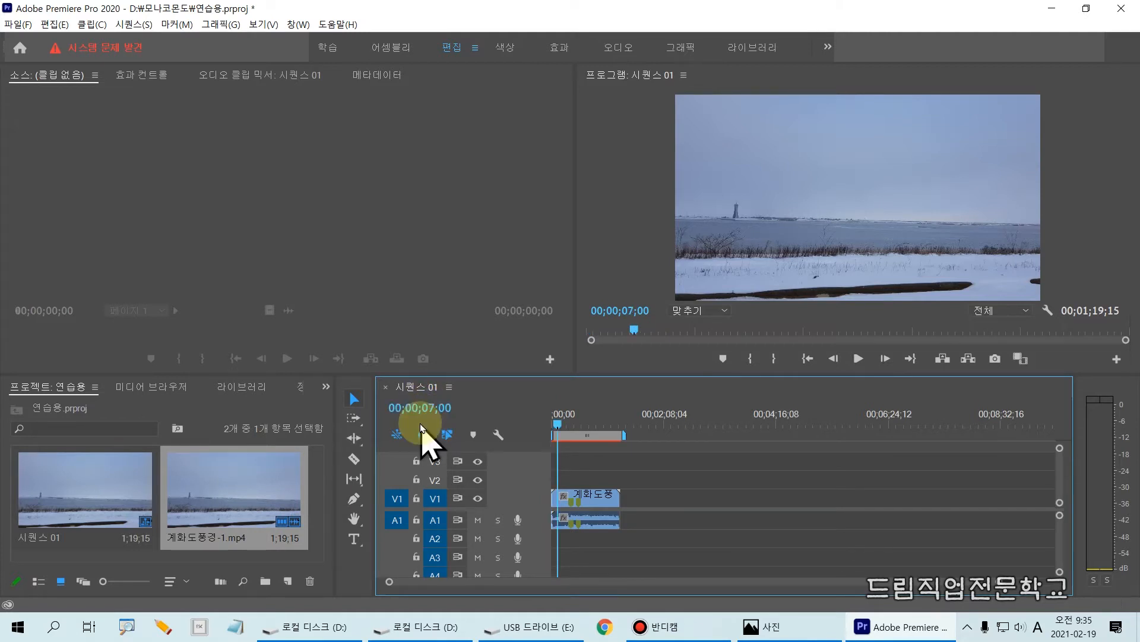
Start importing another video from the 군산 folder, browsing down to the 선유도 clips
double_click(264, 557)
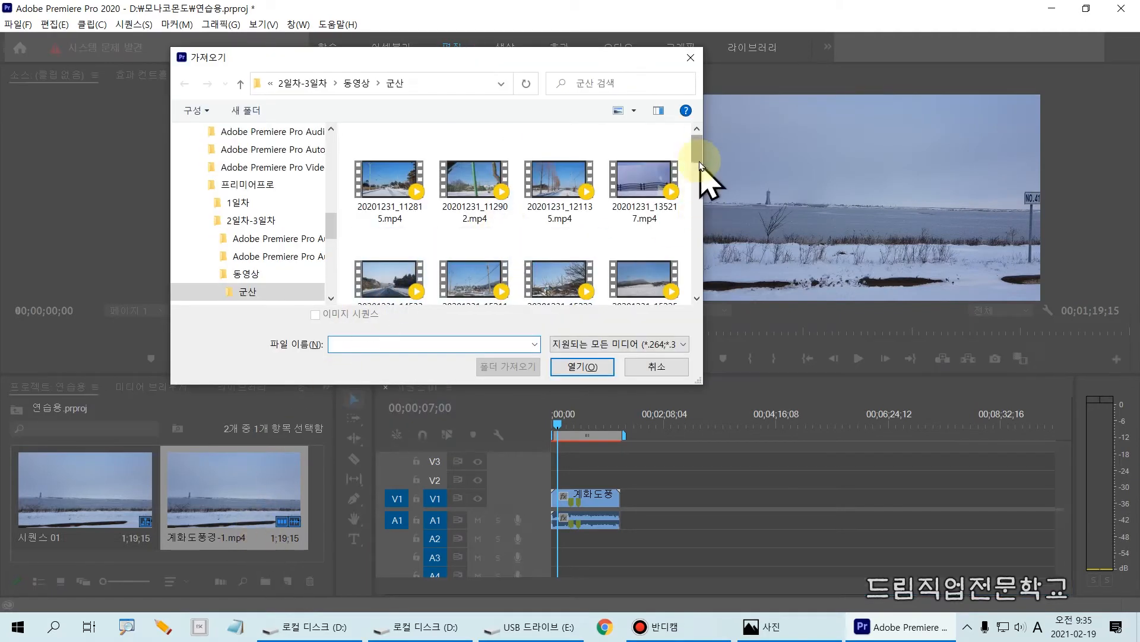
left_click_drag(699, 172, 714, 237)
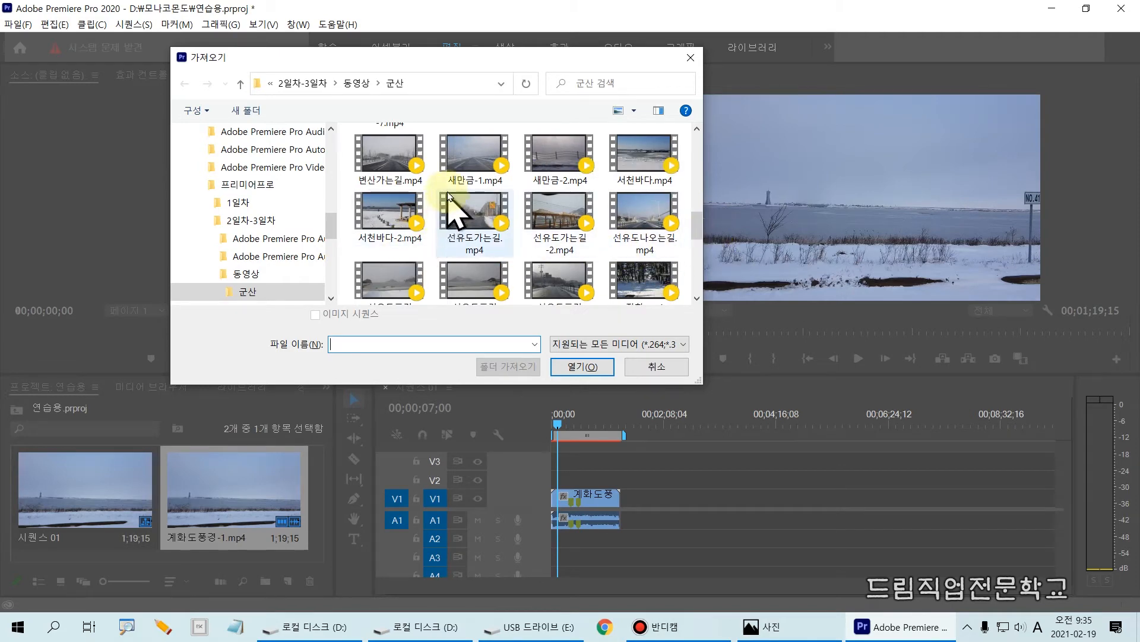
Import the video file 선유도풍경-1.mp4 from the 군산 folder into the project
scroll(451, 204, "down", 1)
left_click(393, 263)
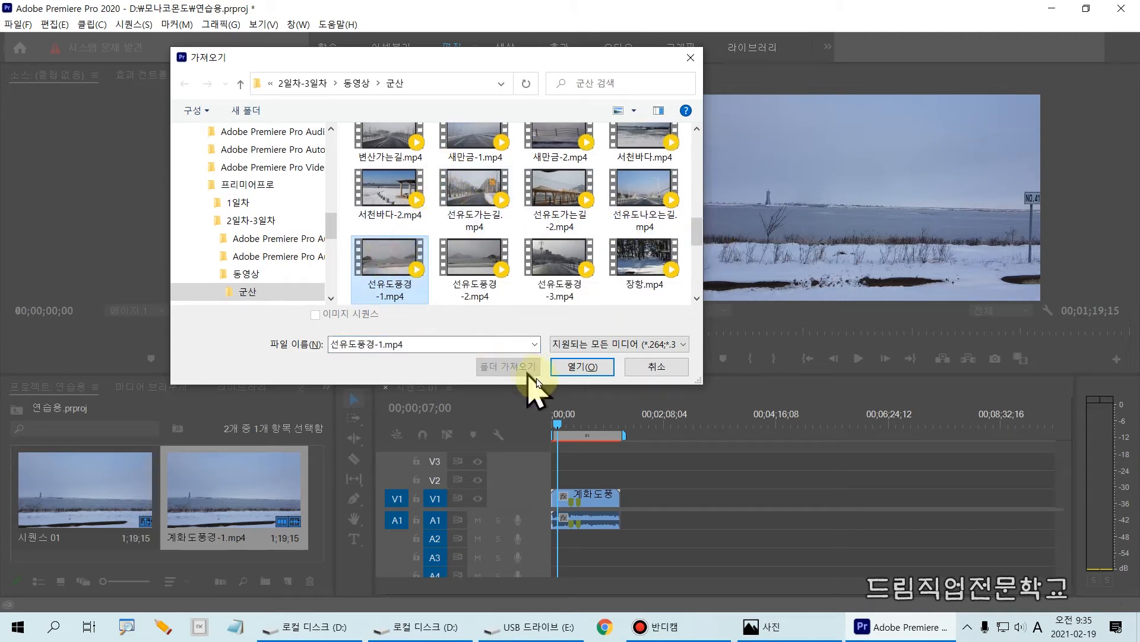
left_click(582, 367)
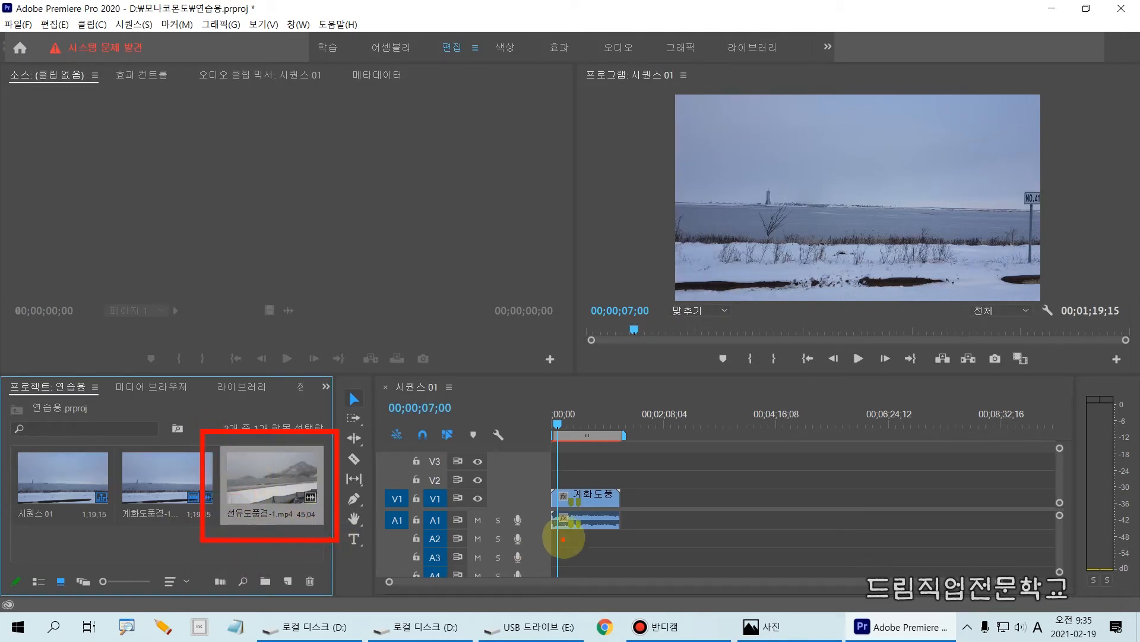
left_click_drag(559, 484, 568, 535)
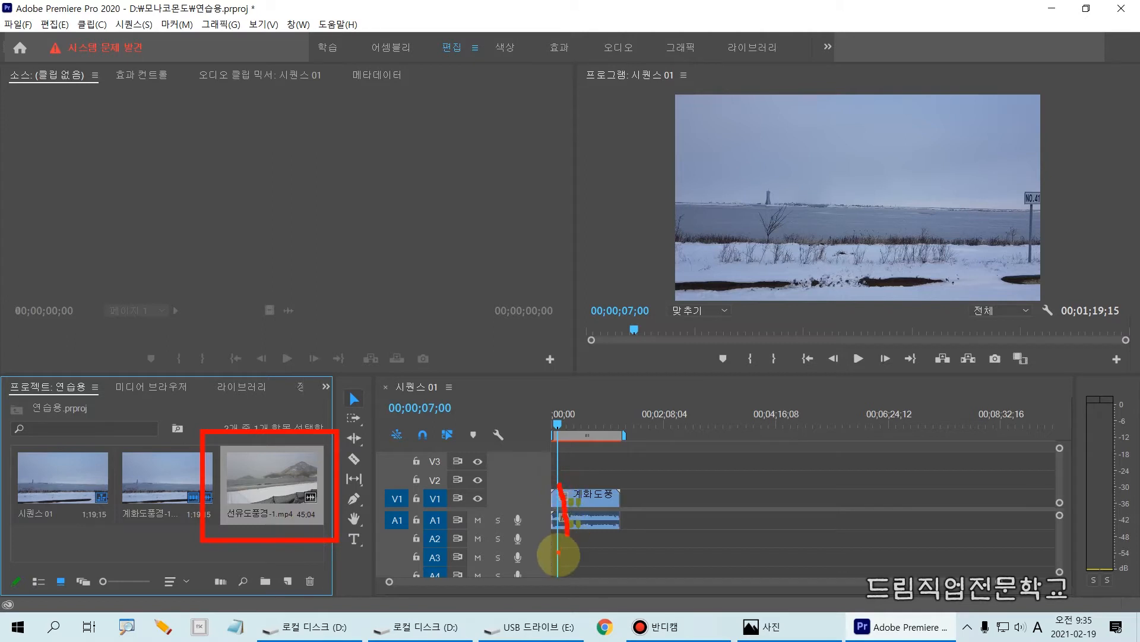
key("e")
key("Escape")
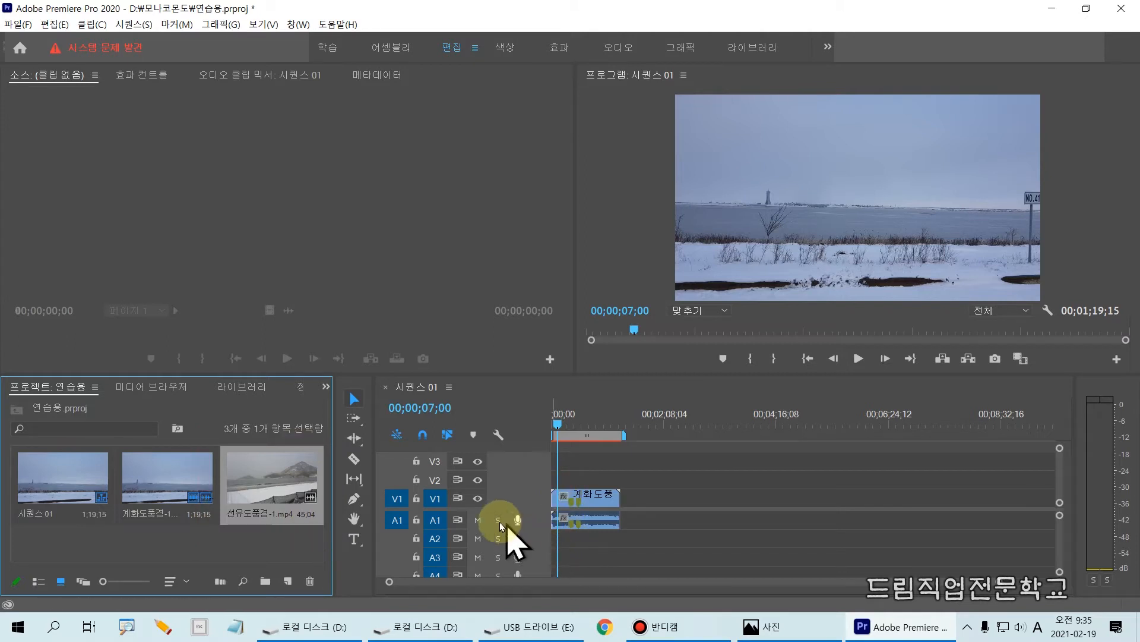
Load the 선유도풍경-1.mp4 clip in the source monitor, preview it from its beginning and return to the first frame
double_click(270, 478)
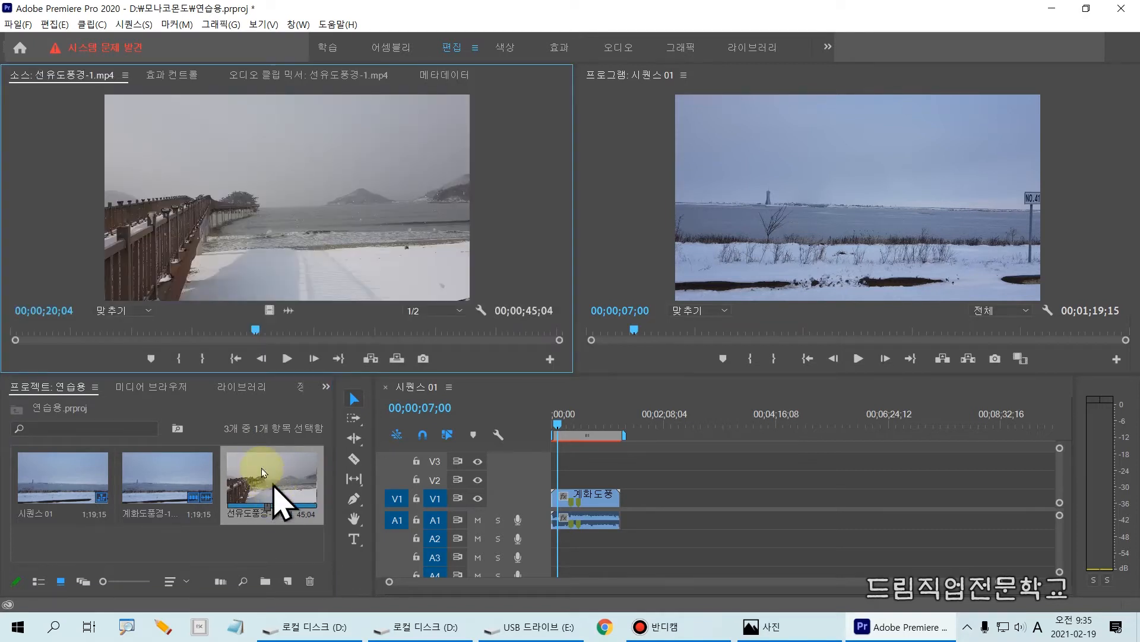
mouse_move(212, 429)
left_mouse_down()
mouse_move(301, 522)
mouse_move(354, 541)
mouse_move(340, 546)
left_mouse_up()
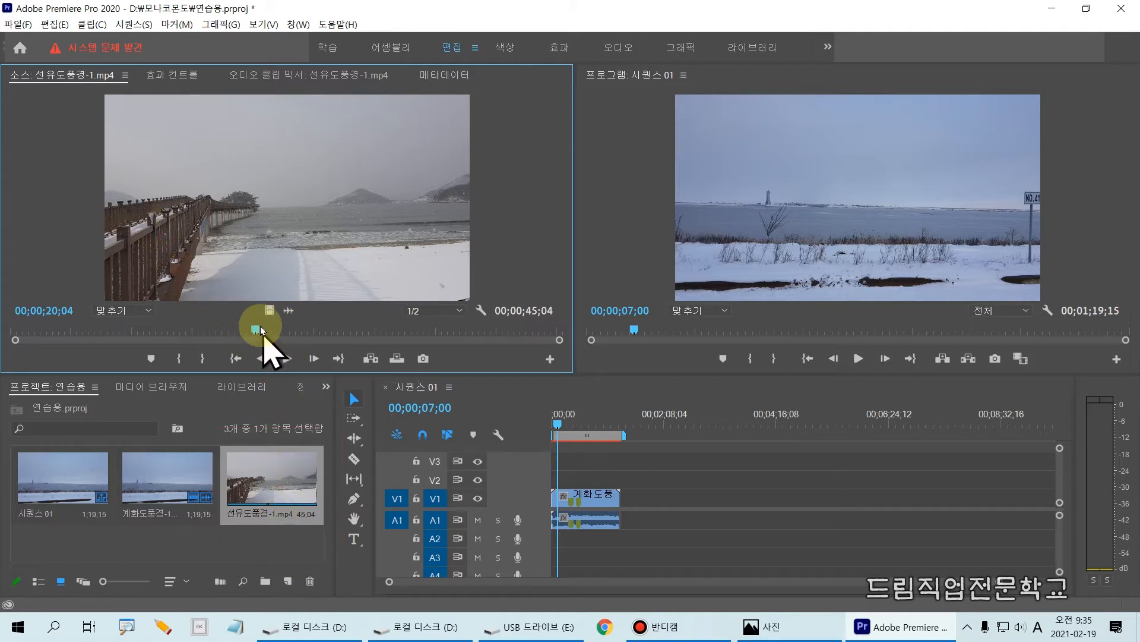
left_click_drag(256, 330, 4, 347)
left_click(287, 358)
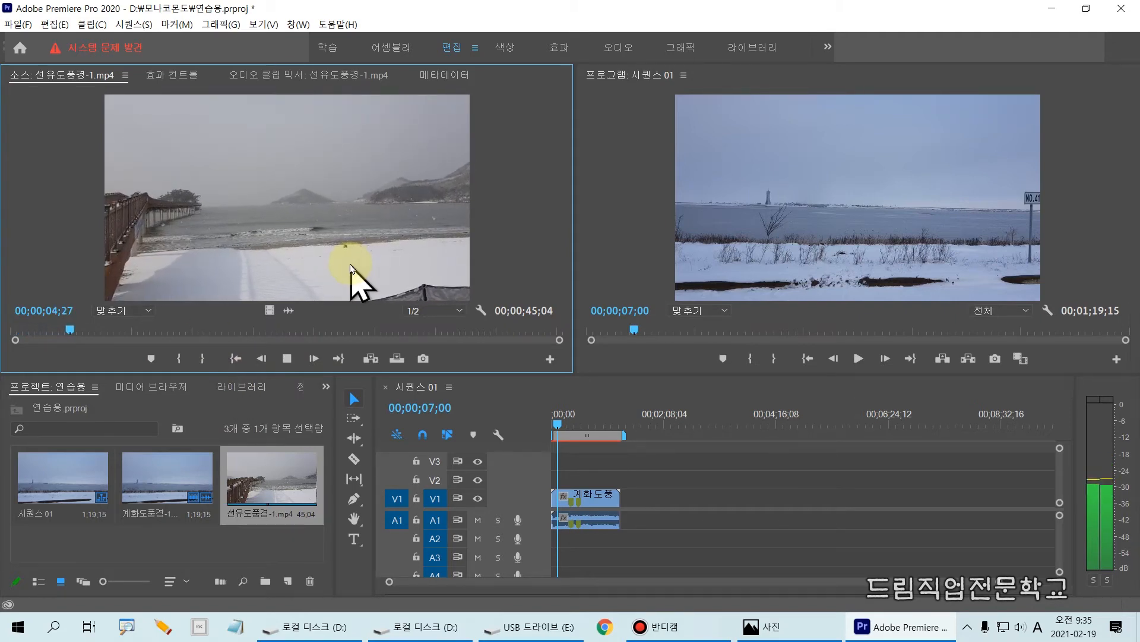
mouse_move(84, 330)
left_mouse_down()
mouse_move(2, 337)
mouse_move(3, 347)
mouse_move(13, 285)
mouse_move(13, 318)
mouse_move(590, 360)
left_mouse_up()
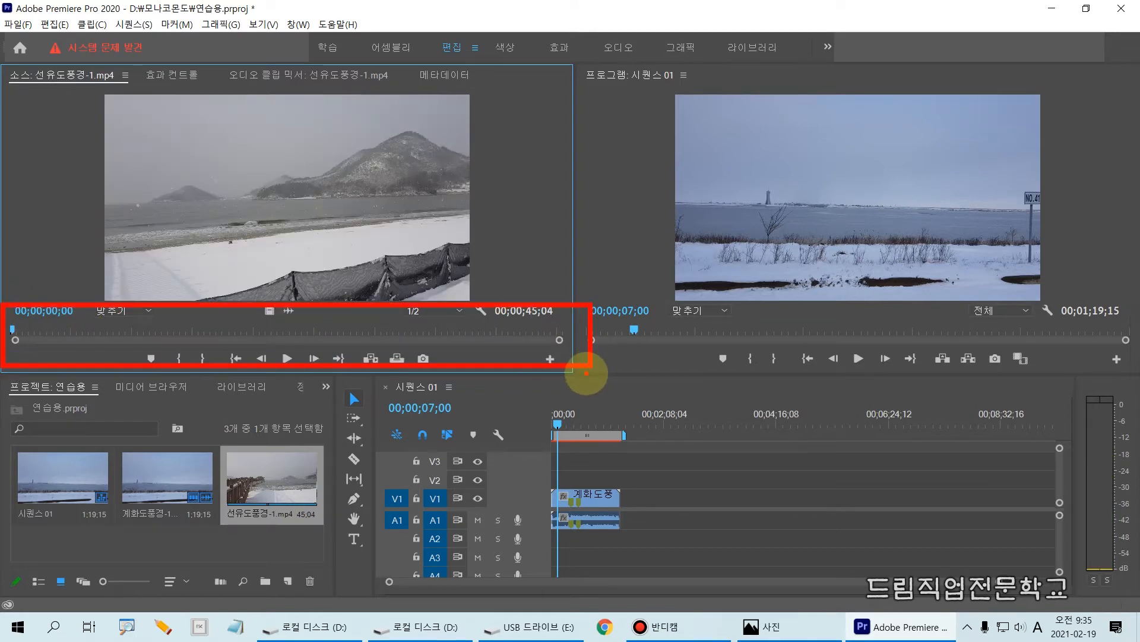
mouse_move(314, 257)
left_mouse_down()
mouse_move(330, 107)
mouse_move(323, 247)
left_mouse_up()
key("Escape")
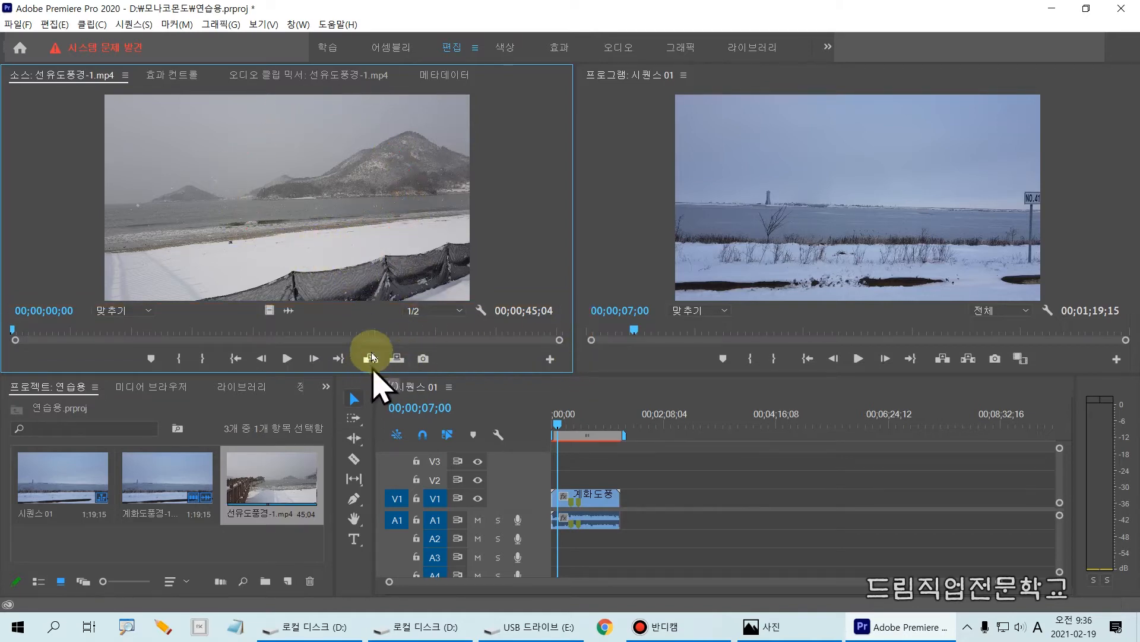
Insert the whole 선유도풍경-1.mp4 source clip into 시퀀스 01 at the 00;00;07;00 playhead position
left_click_drag(348, 333, 383, 385)
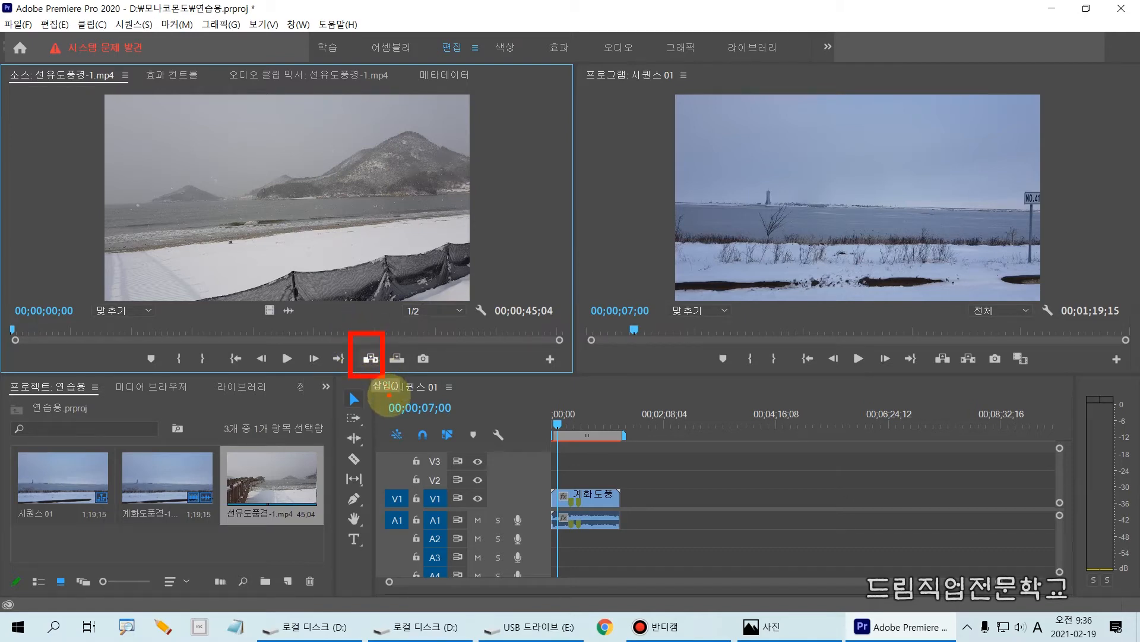
key("Escape")
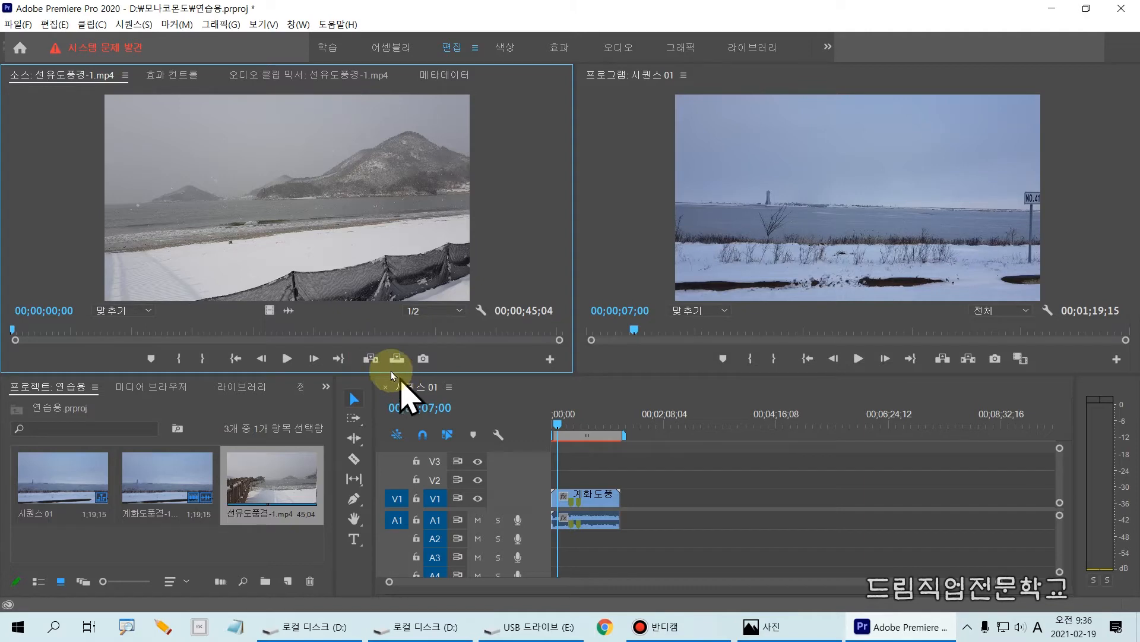
left_click(370, 358)
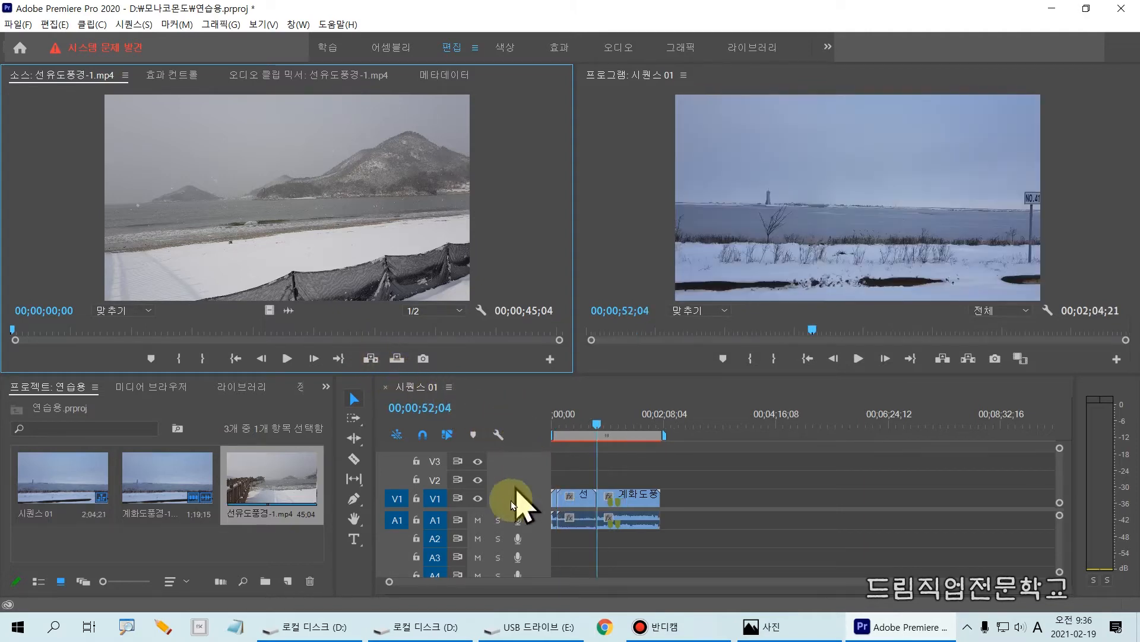
mouse_move(555, 479)
left_mouse_down()
mouse_move(575, 525)
mouse_move(604, 539)
left_mouse_up()
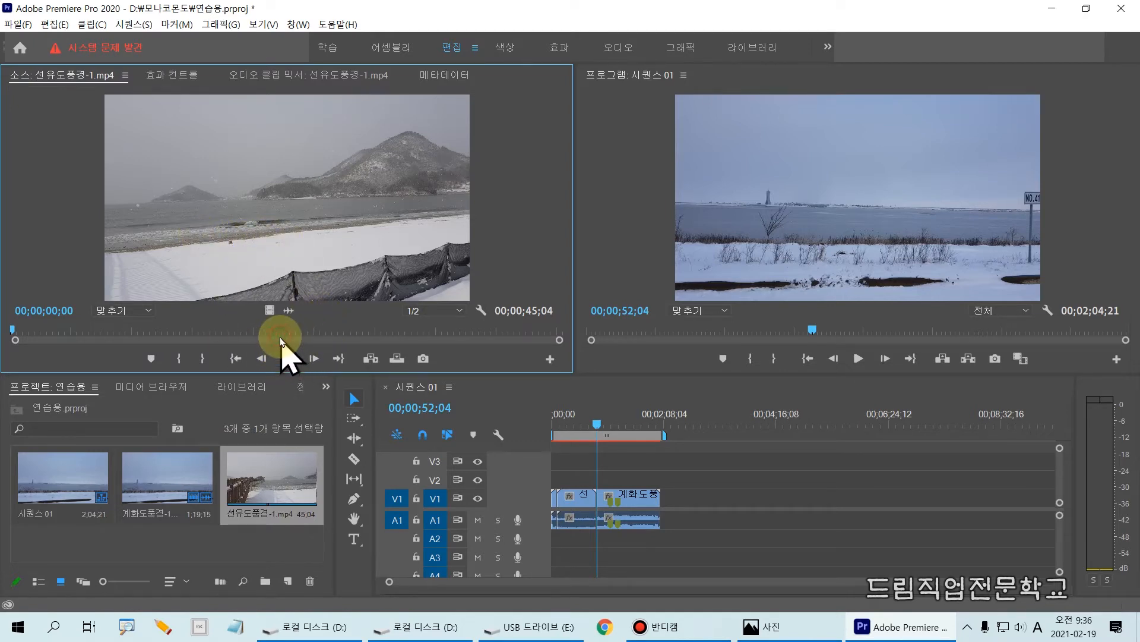
Move the source clip's playhead to 00;00;15;00
left_click_drag(8, 329, 193, 329)
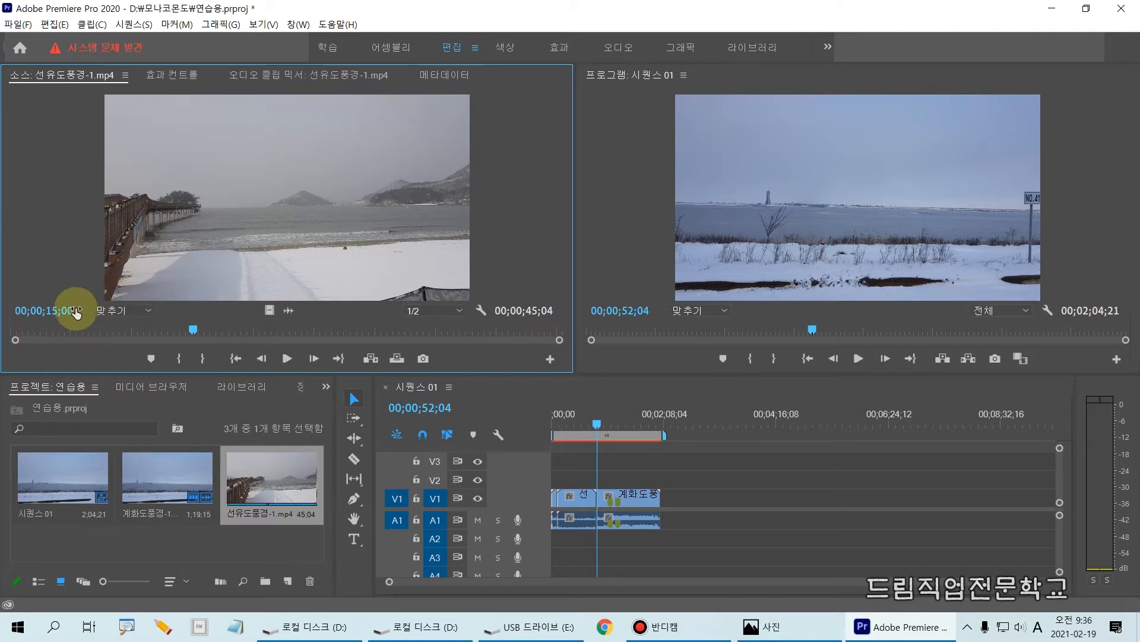
left_click(48, 309)
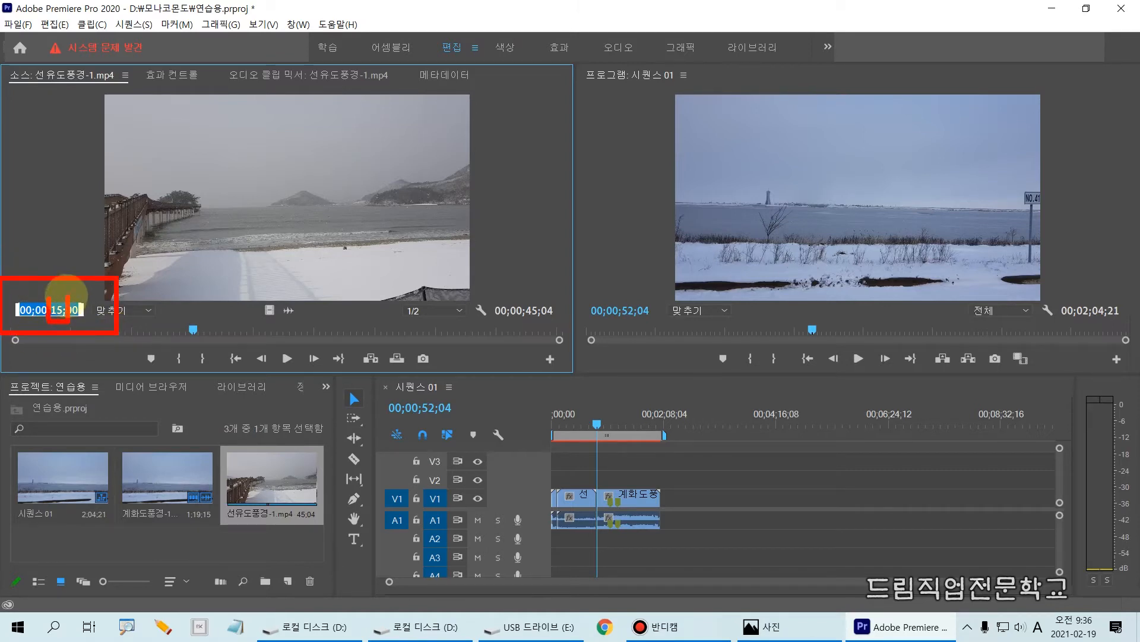
left_click(195, 343)
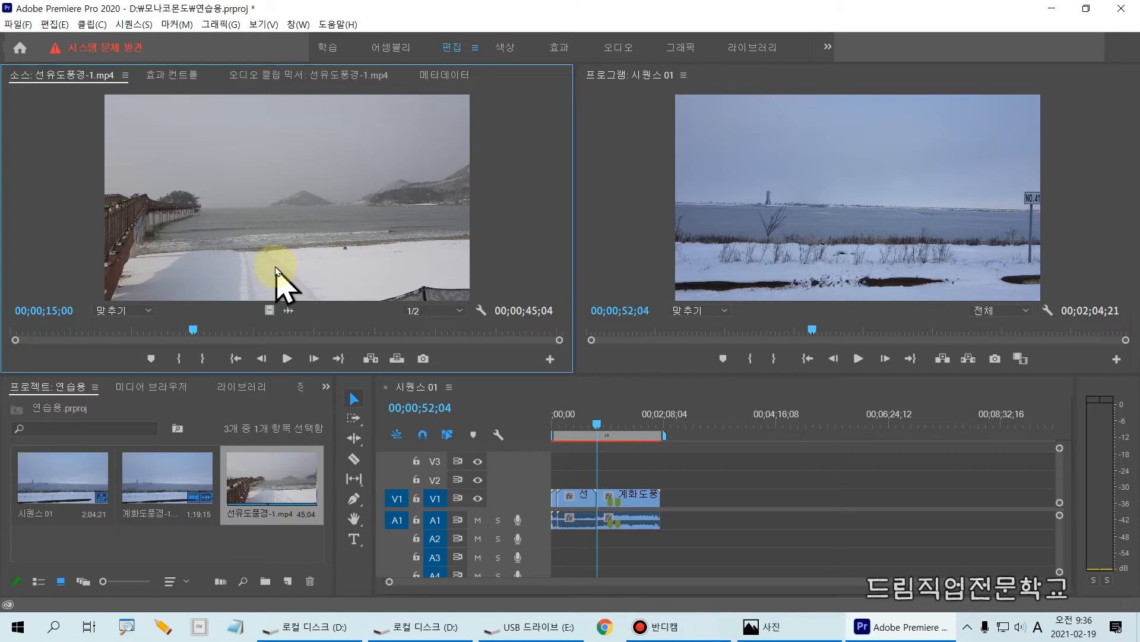
left_click_drag(87, 85, 498, 319)
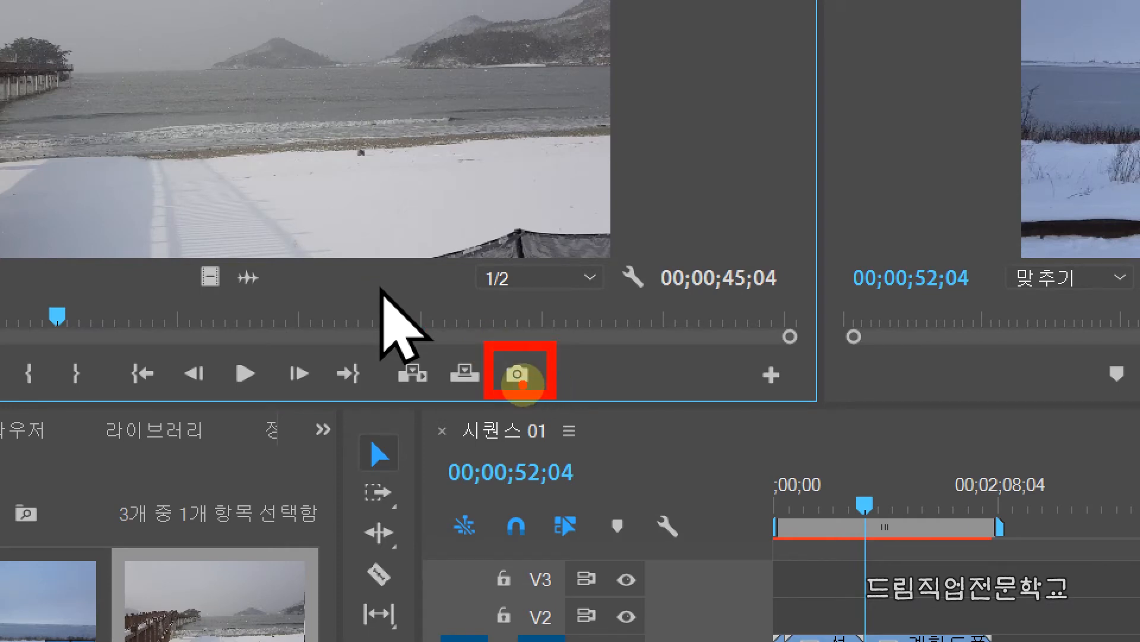
Start a frame export of the current source frame and name the still image 선유도타이틀용이미지
left_click(522, 380)
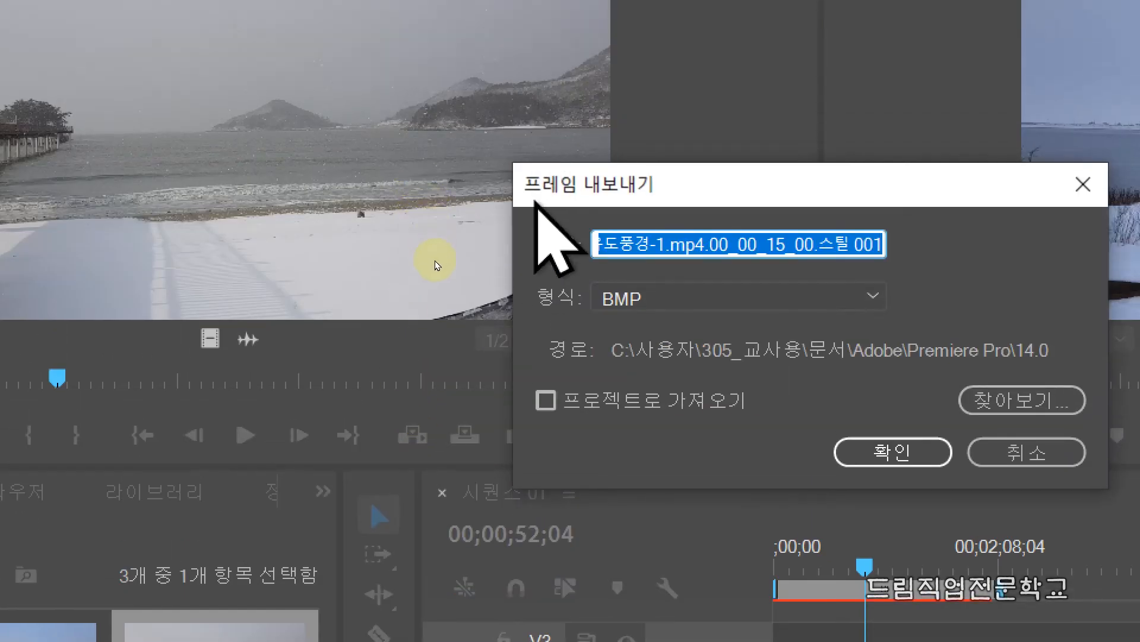
left_click_drag(568, 183, 398, 152)
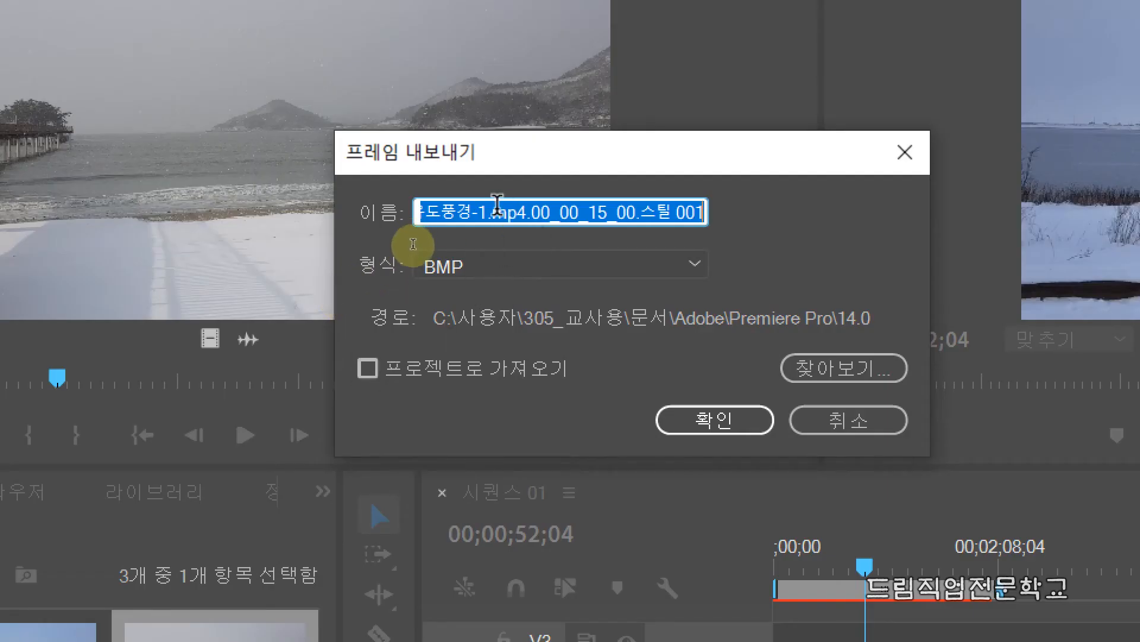
left_click(496, 209)
key("Delete")
key("Delete")
key("Delete")
key("Delete")
key("Delete")
key("Delete")
key("Delete")
key("Delete")
key("Delete")
key("Delete")
key("Delete")
key("Delete")
key("Delete")
key("Delete")
key("Delete")
key("Delete")
key("Delete")
key("Delete")
key("Delete")
key("Delete")
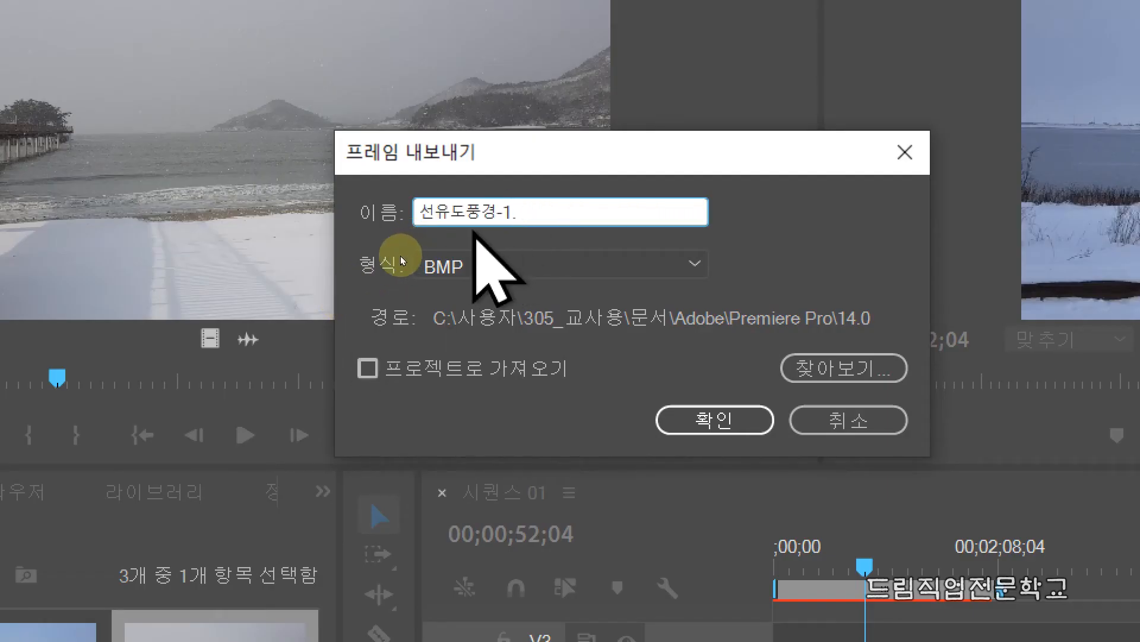
key("BackSpace")
key("BackSpace")
key("BackSpace")
key("BackSpace")
key("BackSpace")
key("BackSpace")
key("BackSpace")
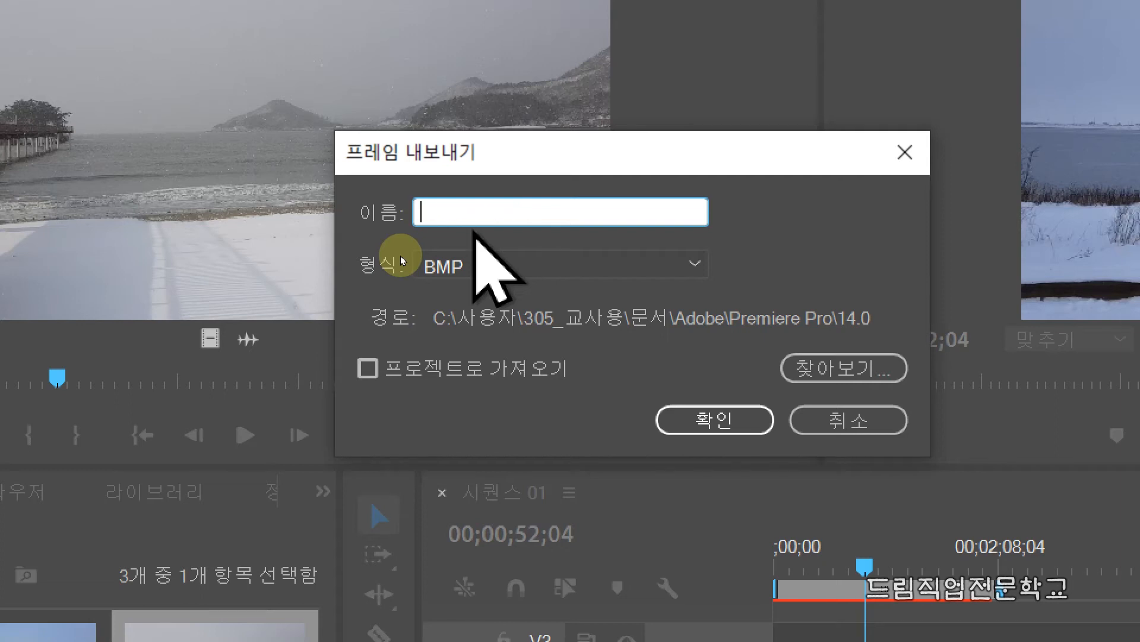
type("tjt")
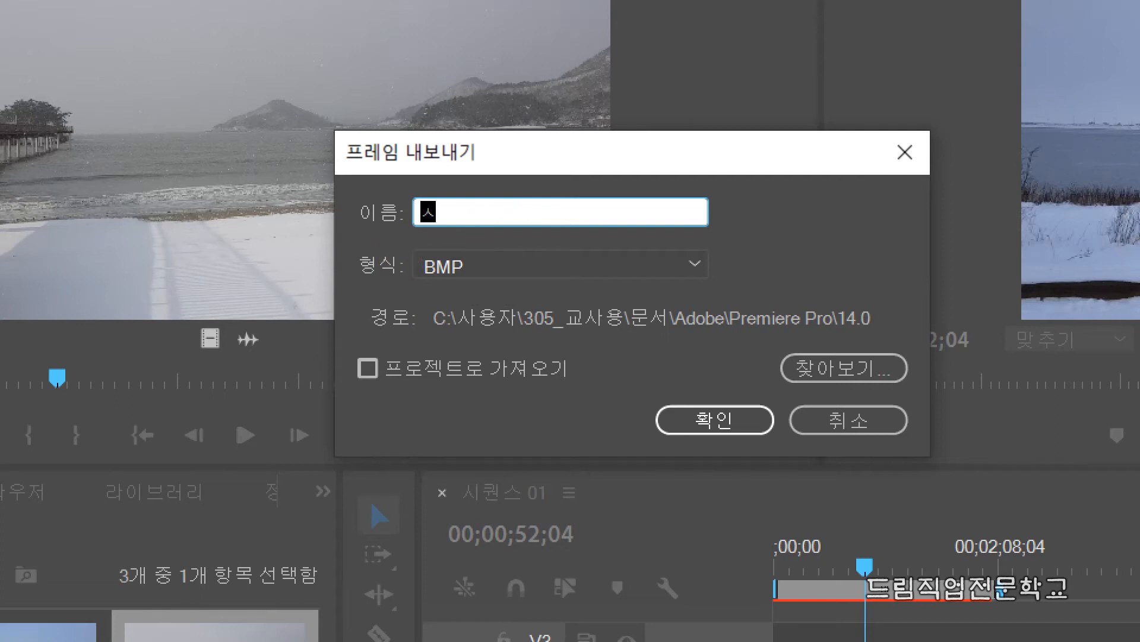
type("dbehxkdlxm")
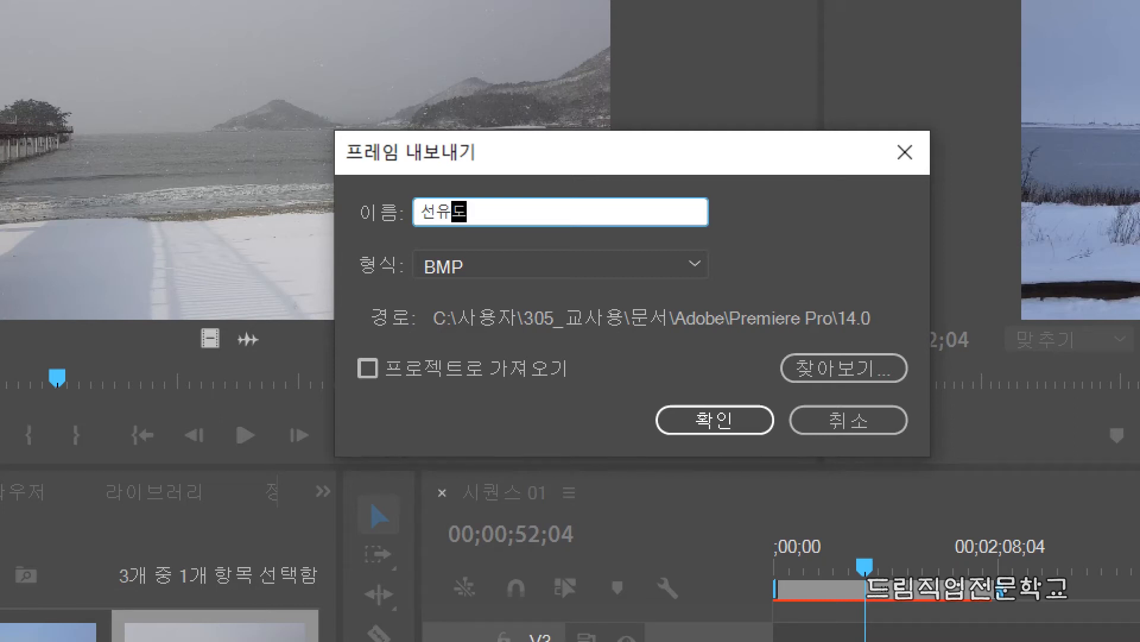
type("fdhddlalwl")
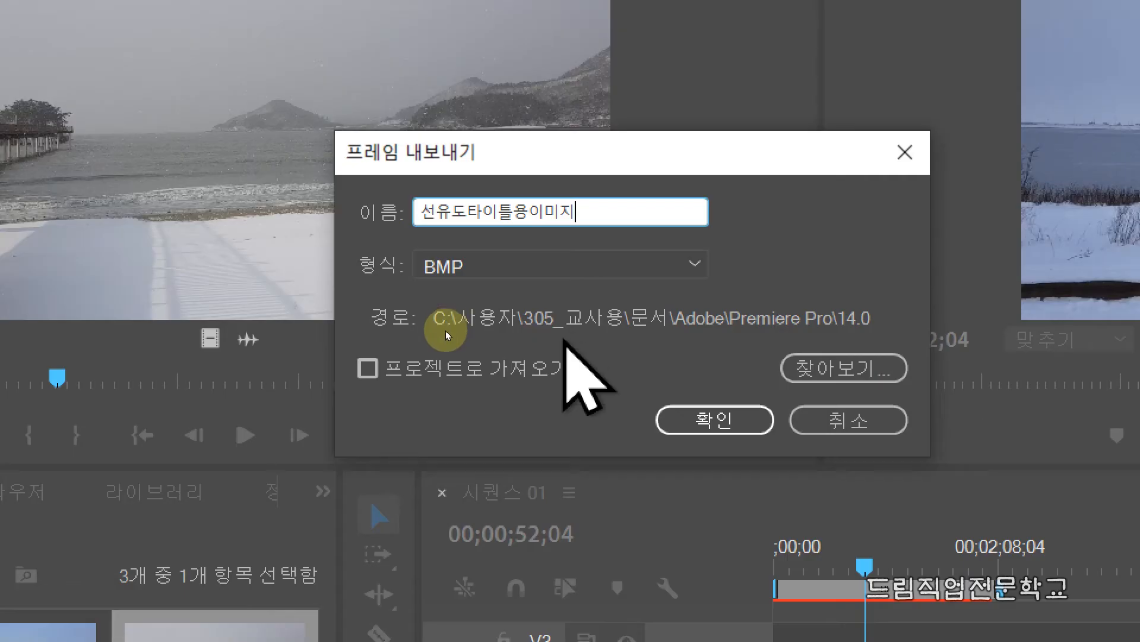
Set the exported frame's format to JPEG
left_click(416, 277)
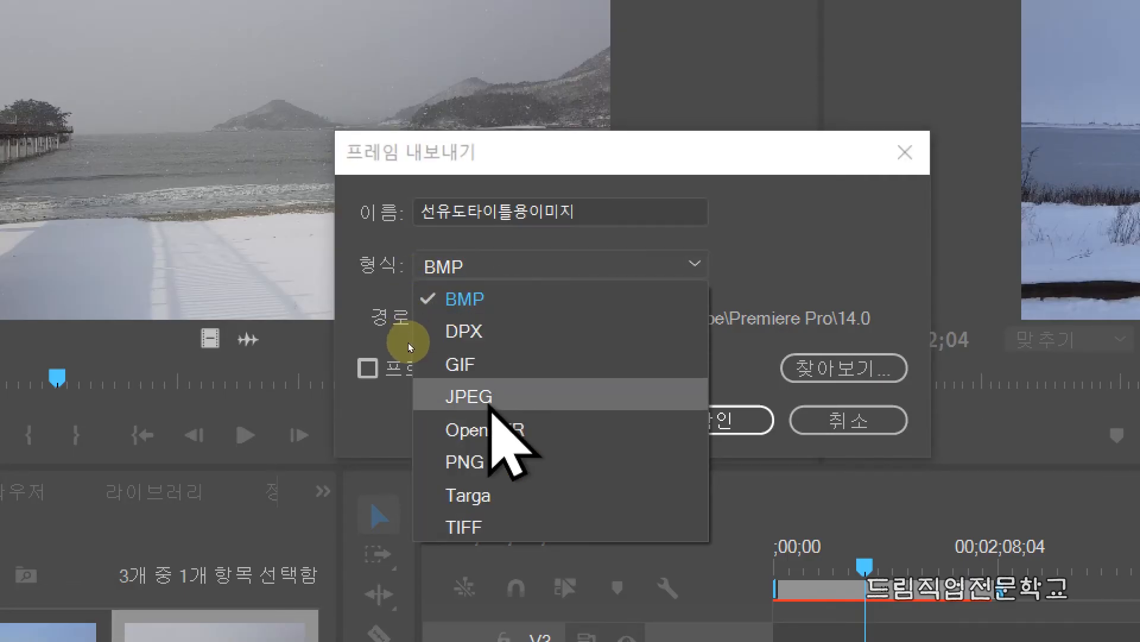
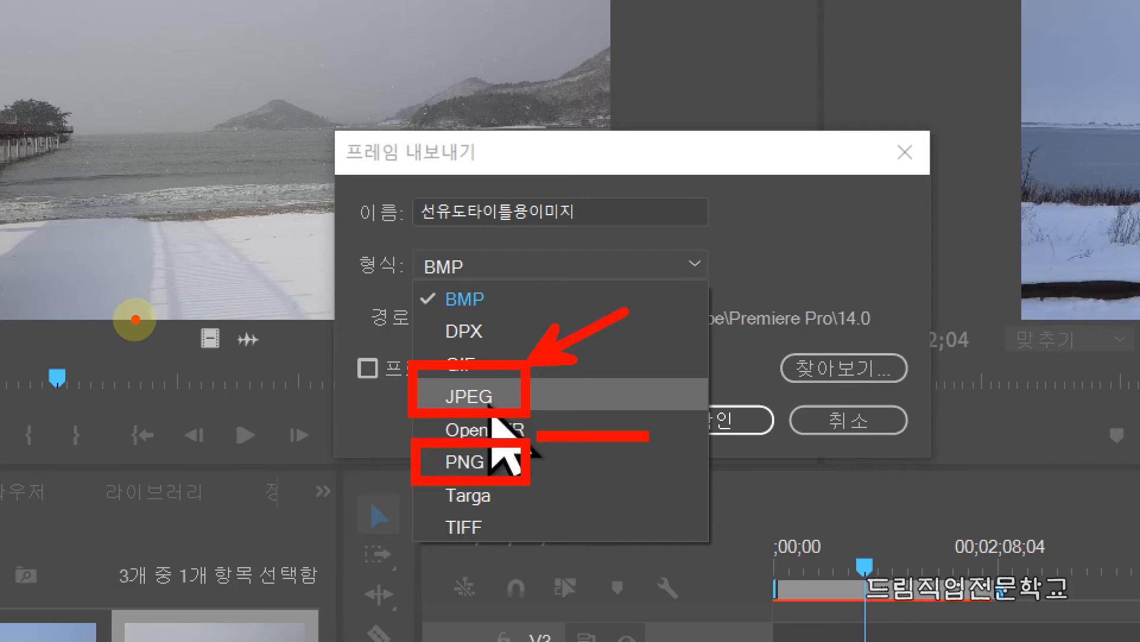
key("Escape")
left_click(462, 268)
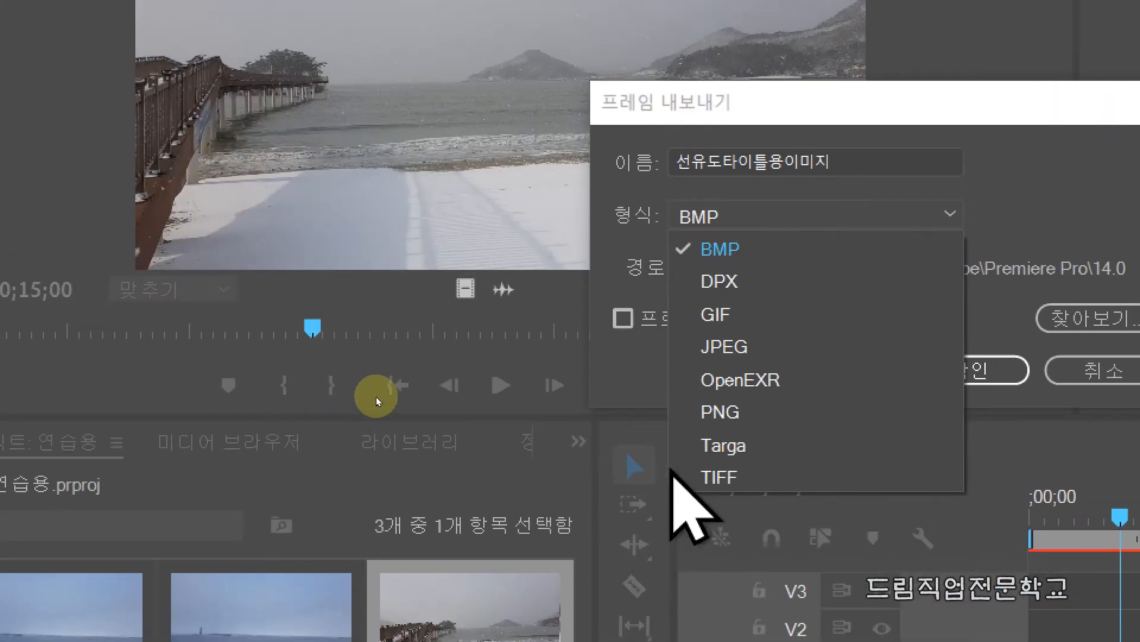
left_click(719, 345)
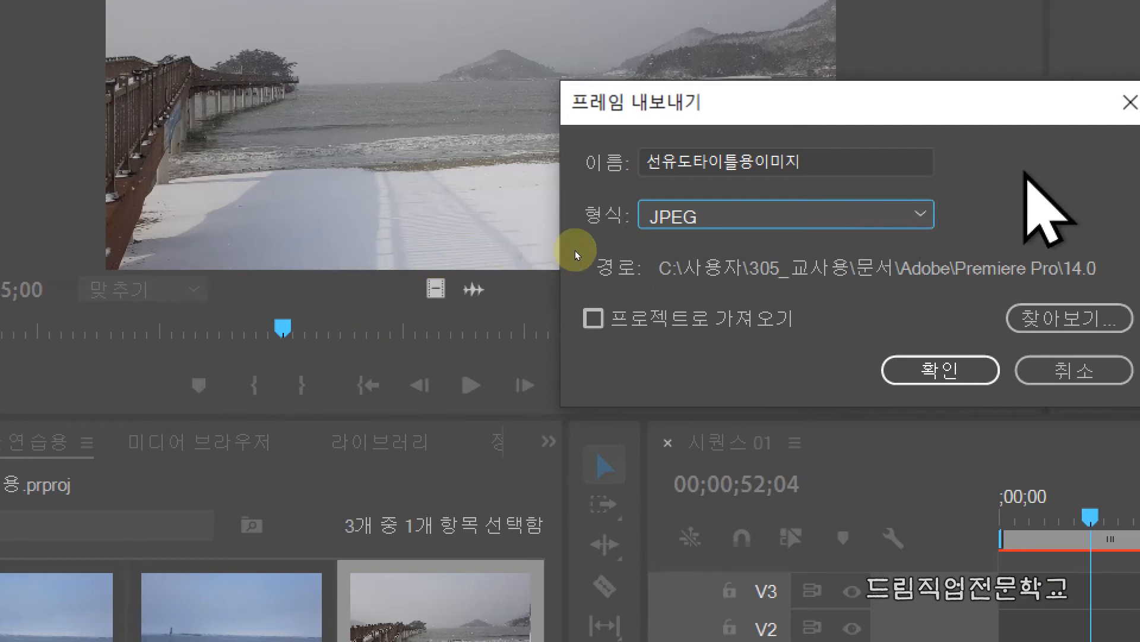
key("ctrl+2")
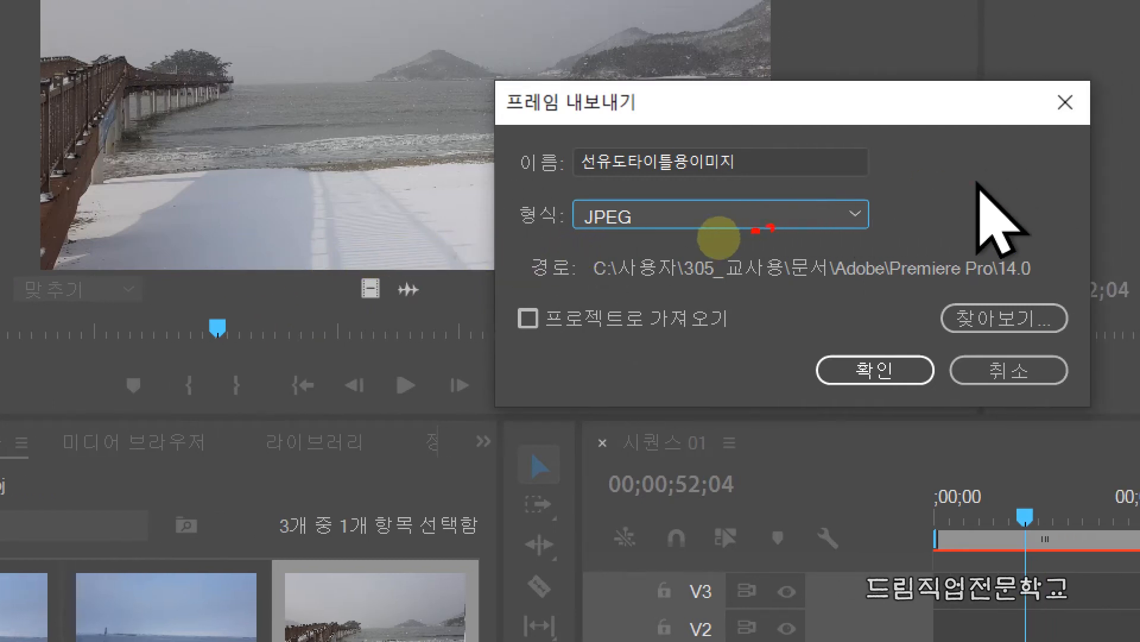
mouse_move(540, 245)
left_mouse_down()
mouse_move(573, 287)
mouse_move(1062, 288)
left_mouse_up()
key("r")
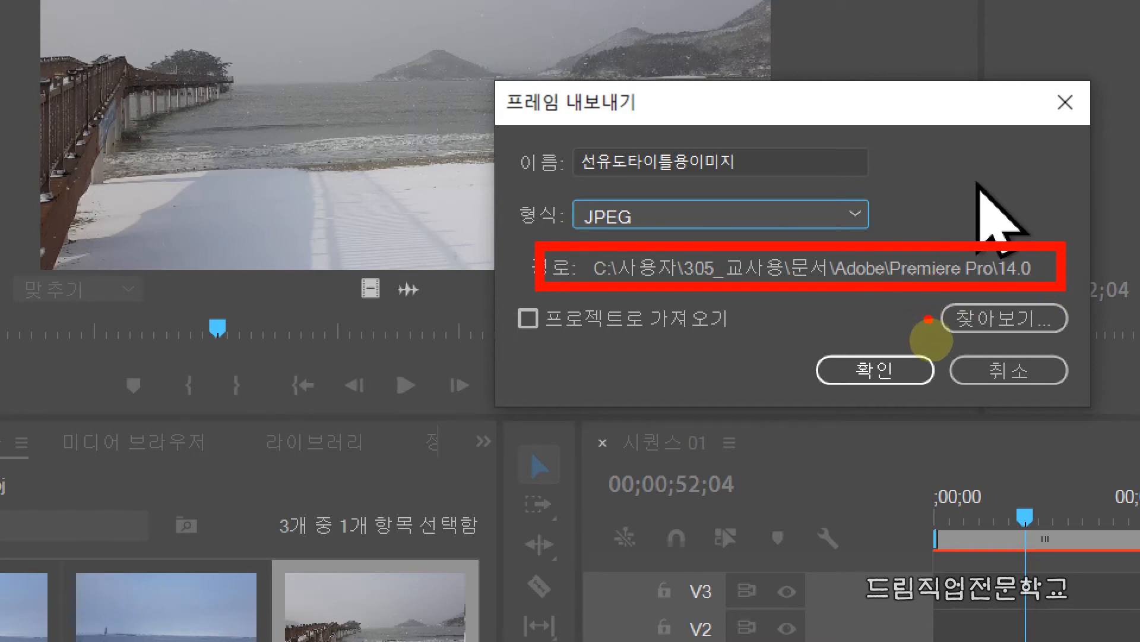
left_click_drag(929, 299, 1086, 340)
key("r")
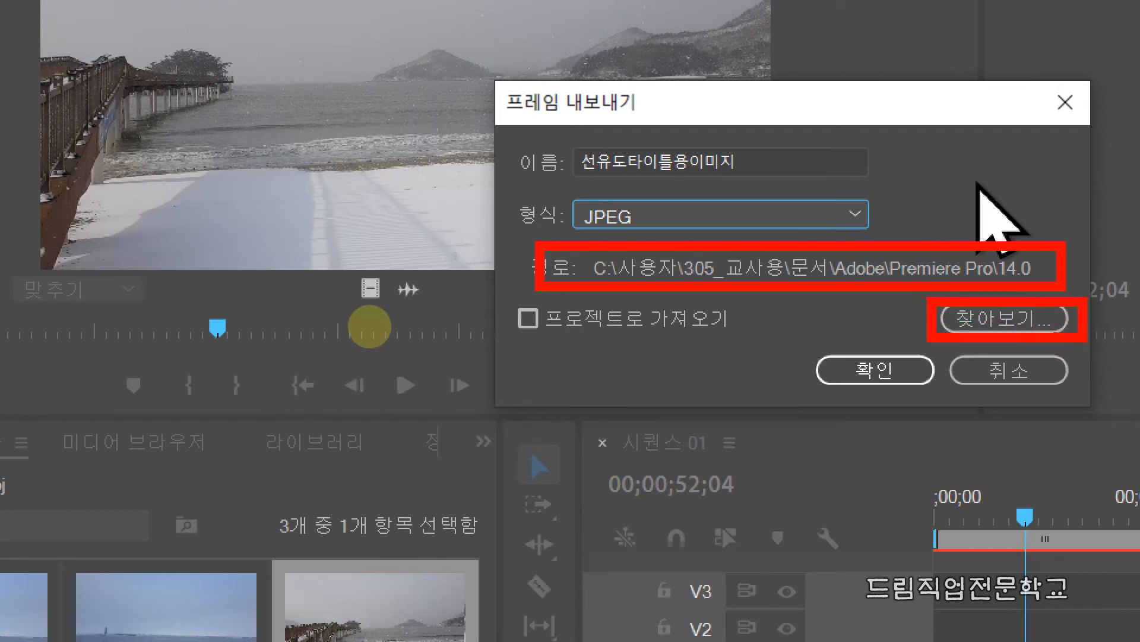
key("Escape")
Set the exported frame's save location to the 모나코몬도 folder on drive D:
left_click(903, 321)
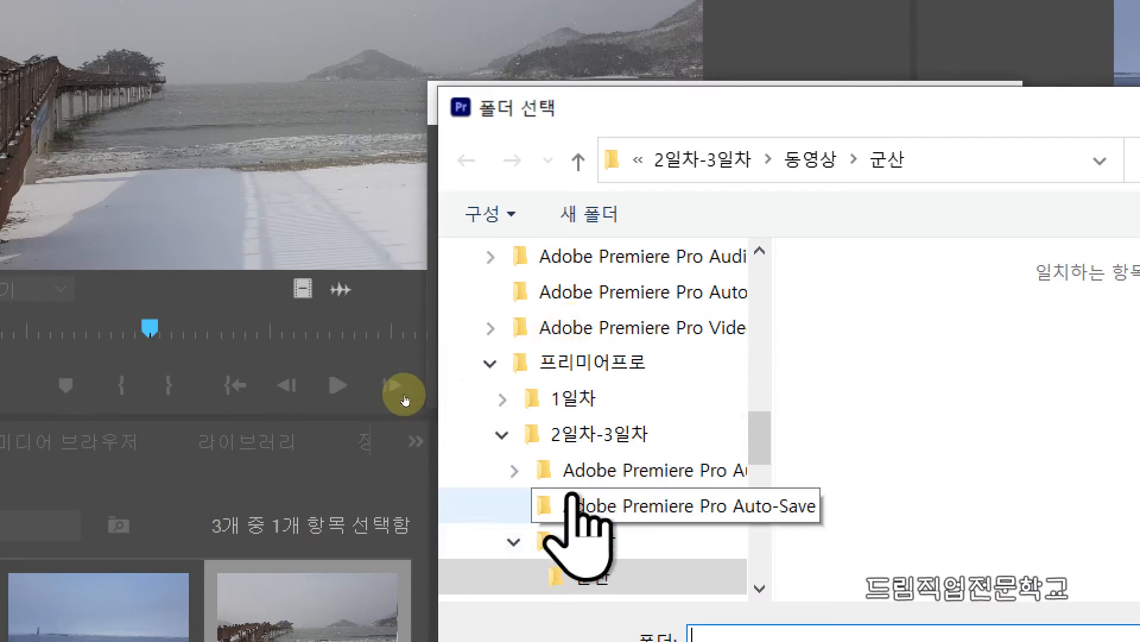
left_click(571, 363)
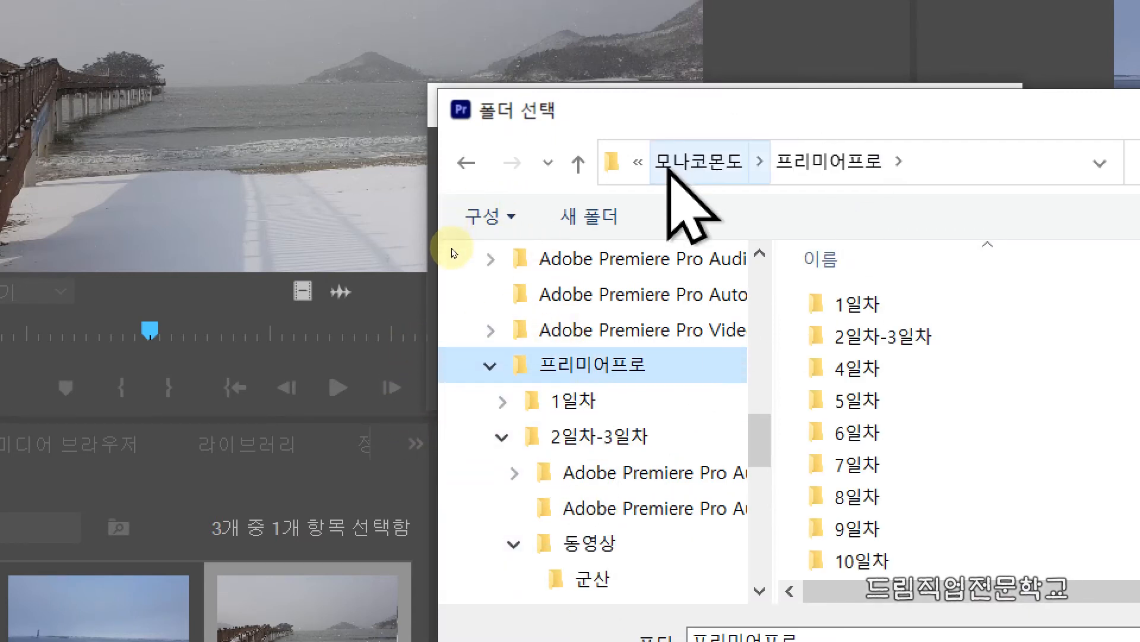
left_click(677, 159)
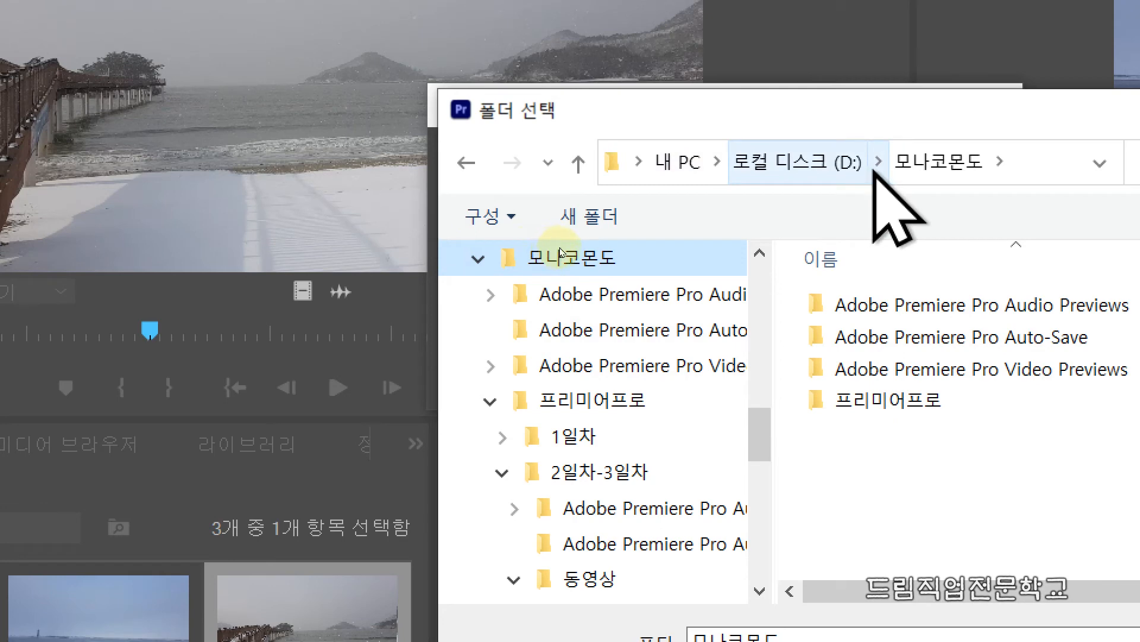
key("ctrl+2")
mouse_move(890, 133)
left_mouse_down()
mouse_move(898, 158)
mouse_move(1007, 193)
left_mouse_up()
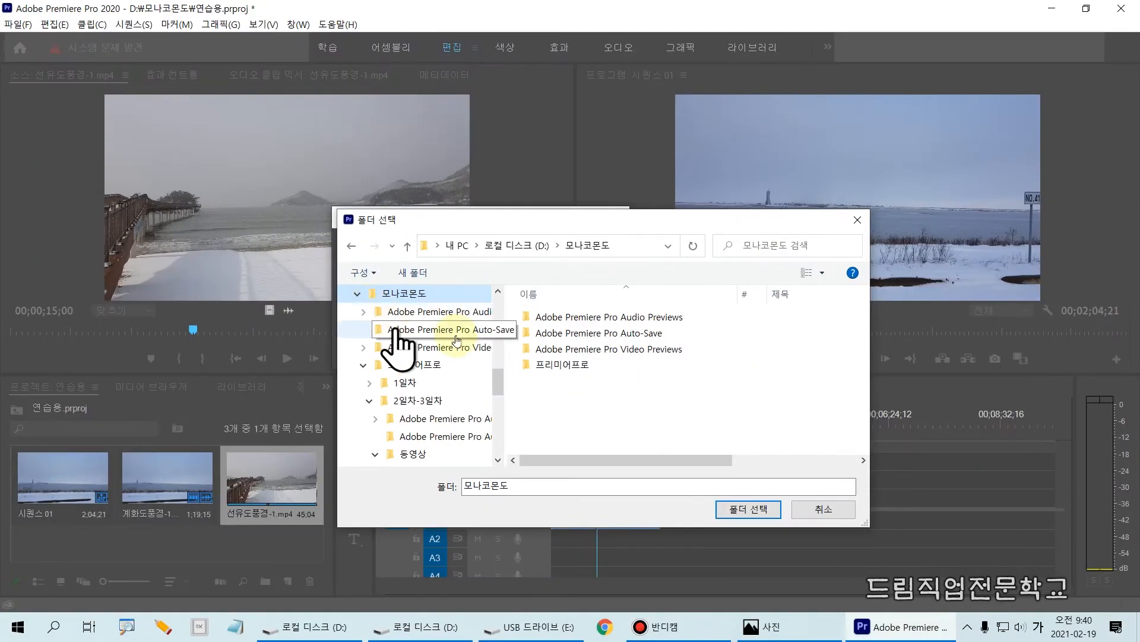
left_click(748, 509)
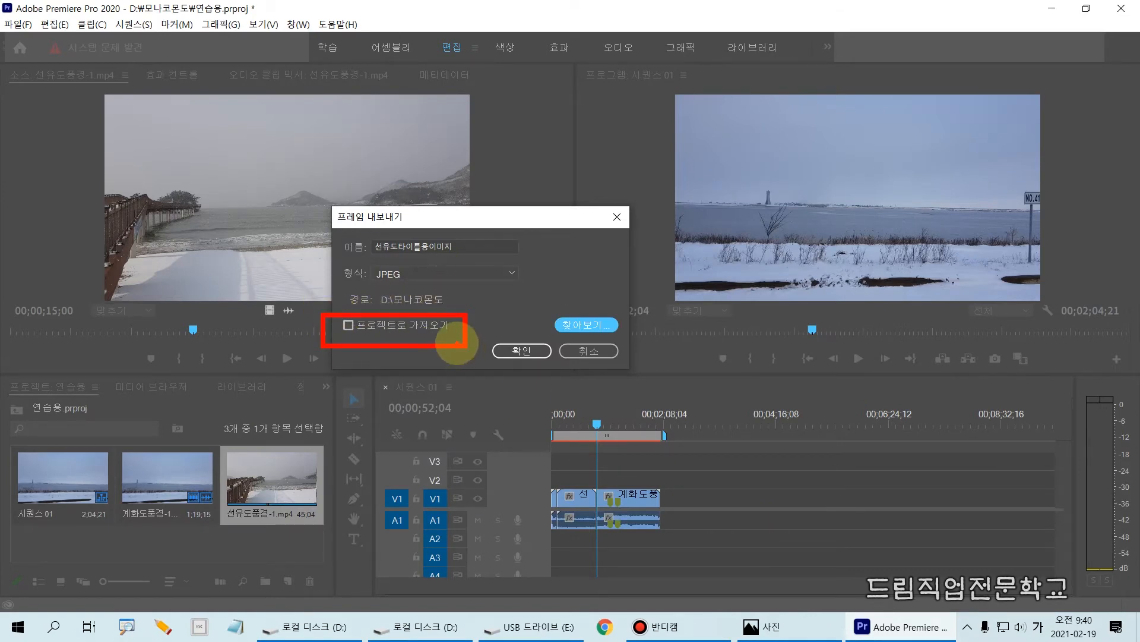
Enable importing the exported frame into the project and complete the frame export
left_click_drag(355, 330, 365, 310)
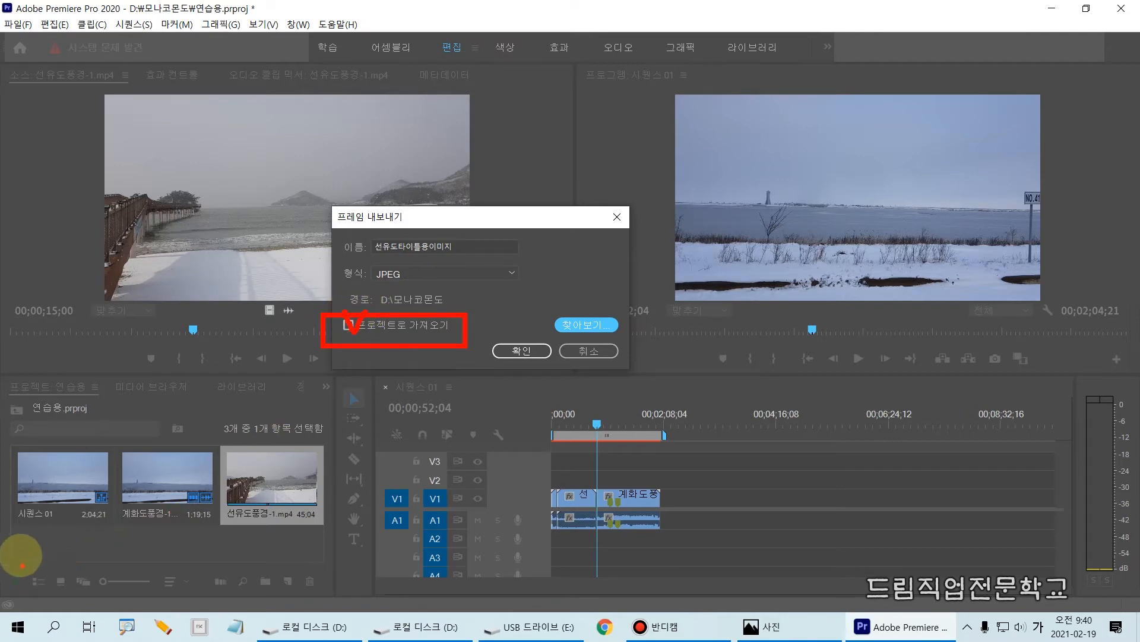
mouse_move(23, 526)
left_mouse_down()
mouse_move(26, 601)
mouse_move(106, 603)
mouse_move(116, 531)
mouse_move(21, 529)
left_mouse_up()
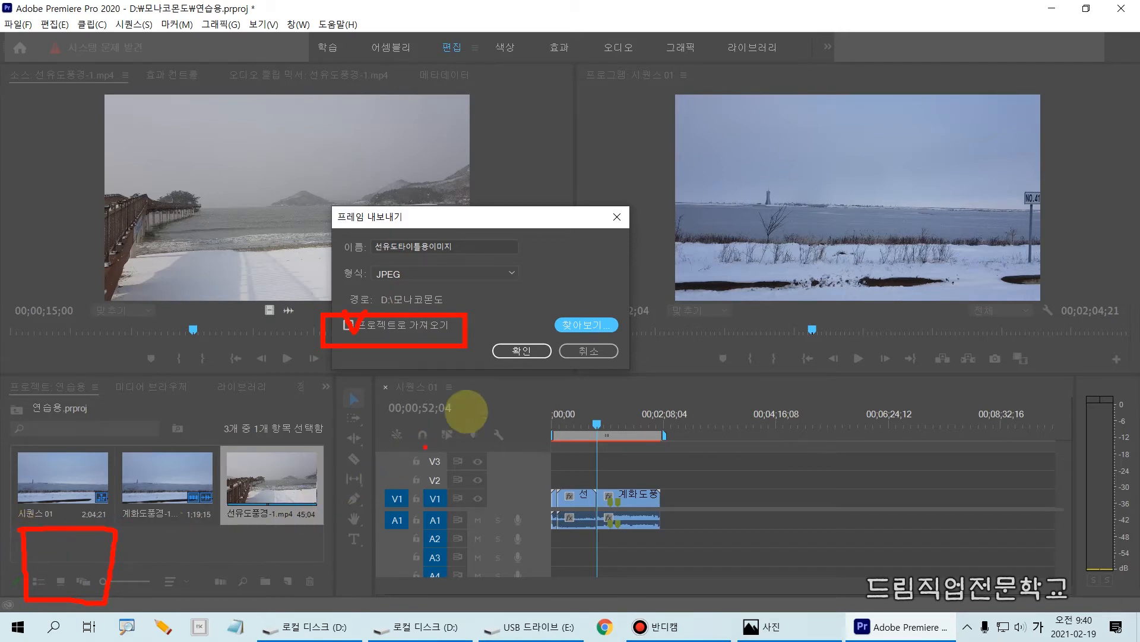
left_click_drag(511, 335, 537, 326)
left_click(345, 325)
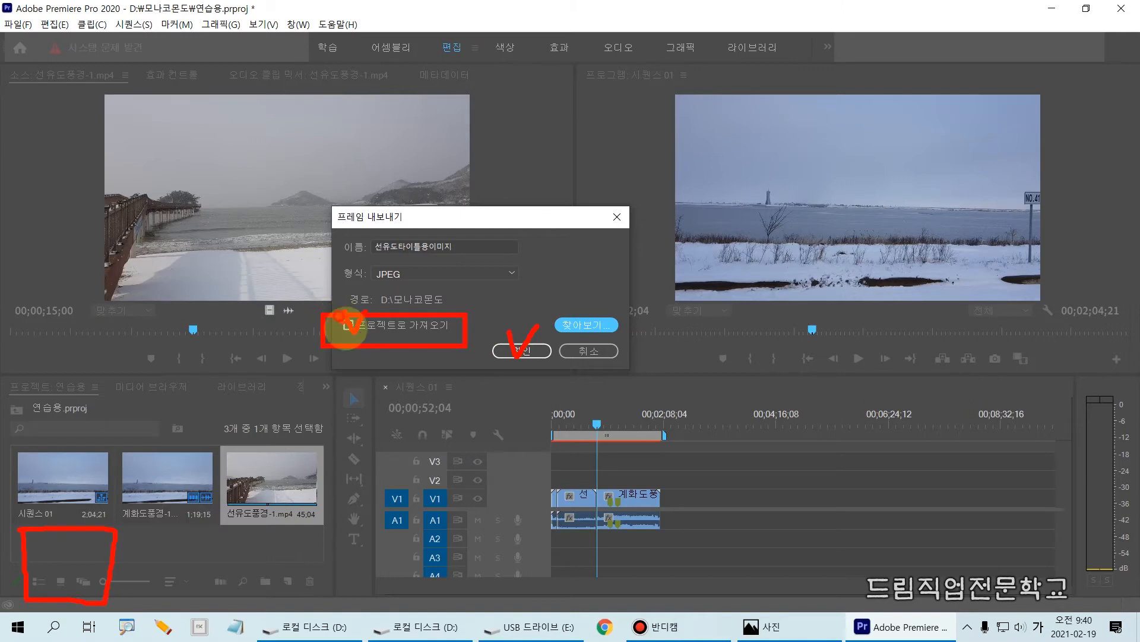
key("Escape")
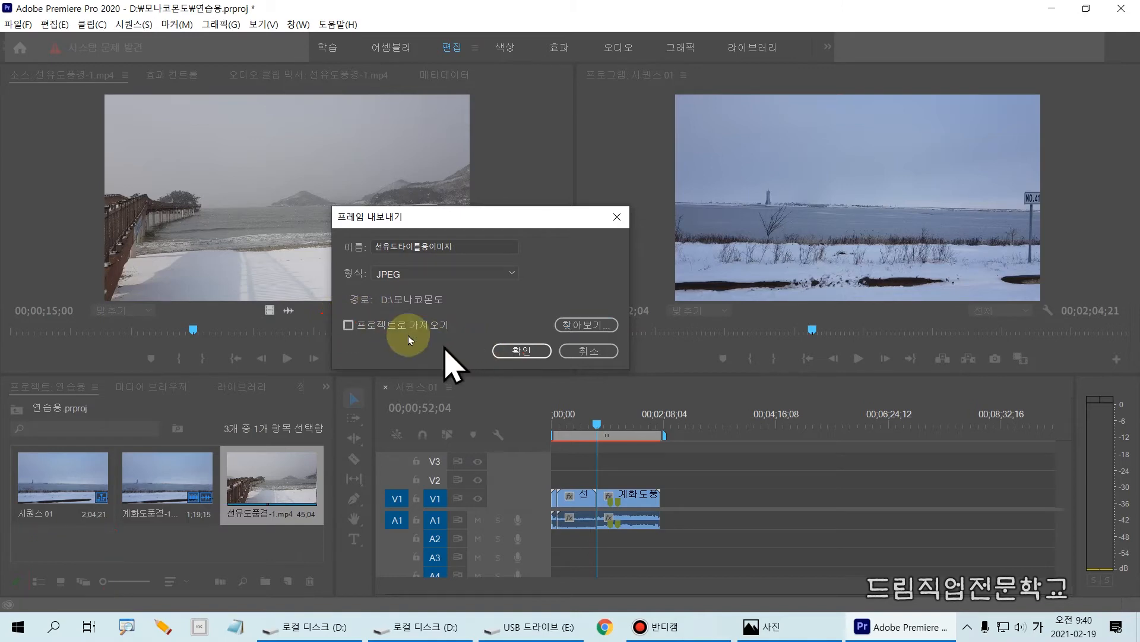
left_click(349, 326)
left_click(519, 358)
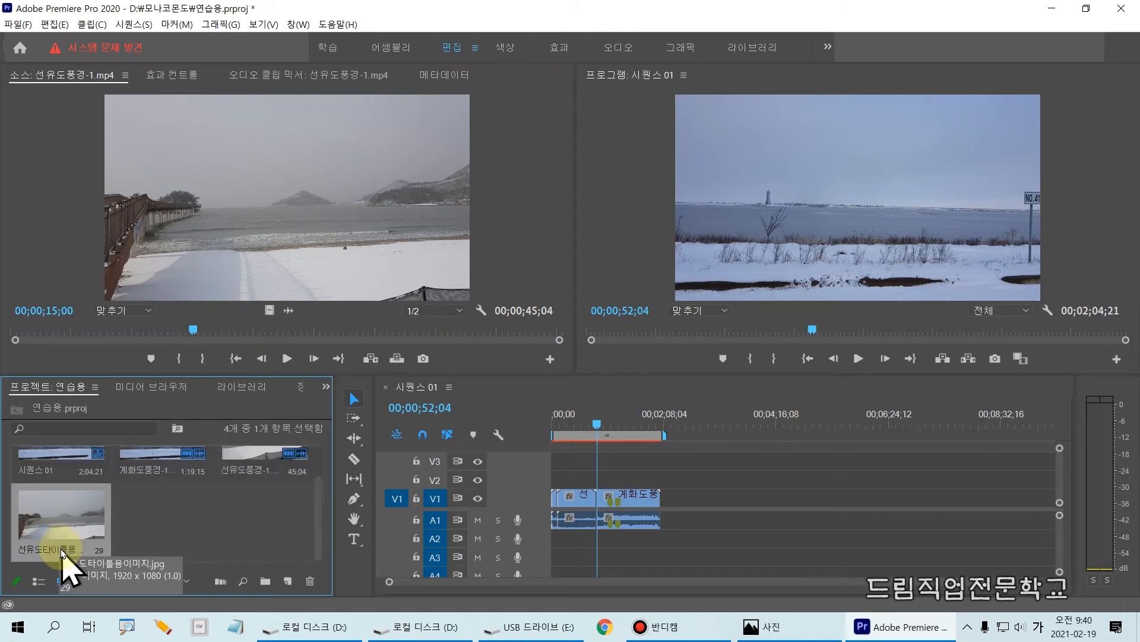
left_click_drag(3, 473, 137, 569)
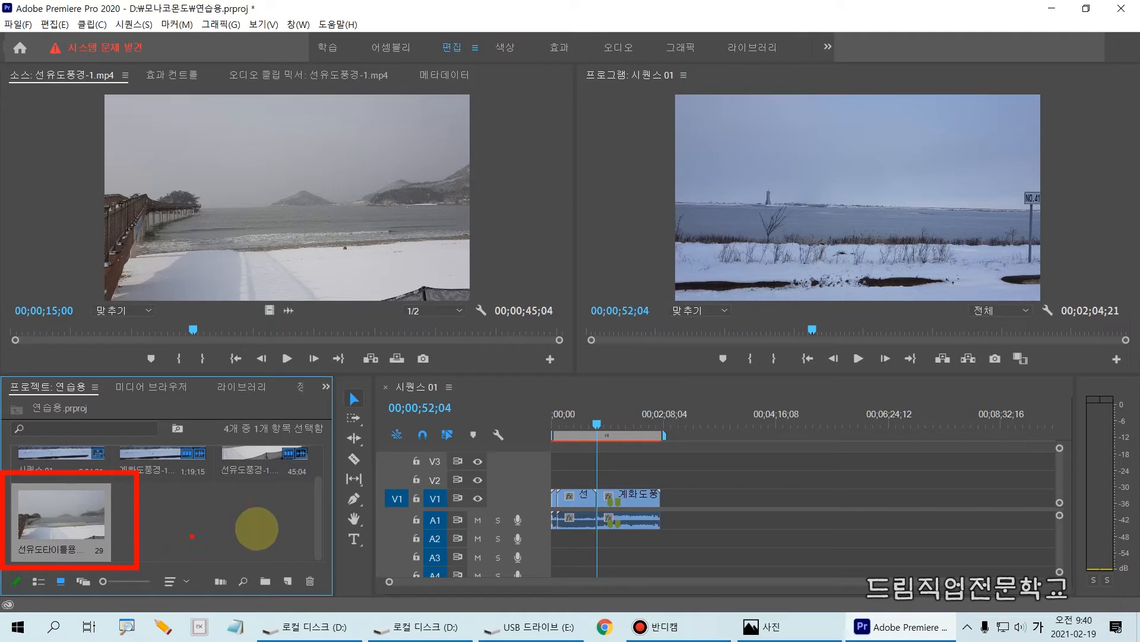
mouse_move(537, 456)
left_mouse_down()
mouse_move(540, 493)
mouse_move(690, 548)
left_mouse_up()
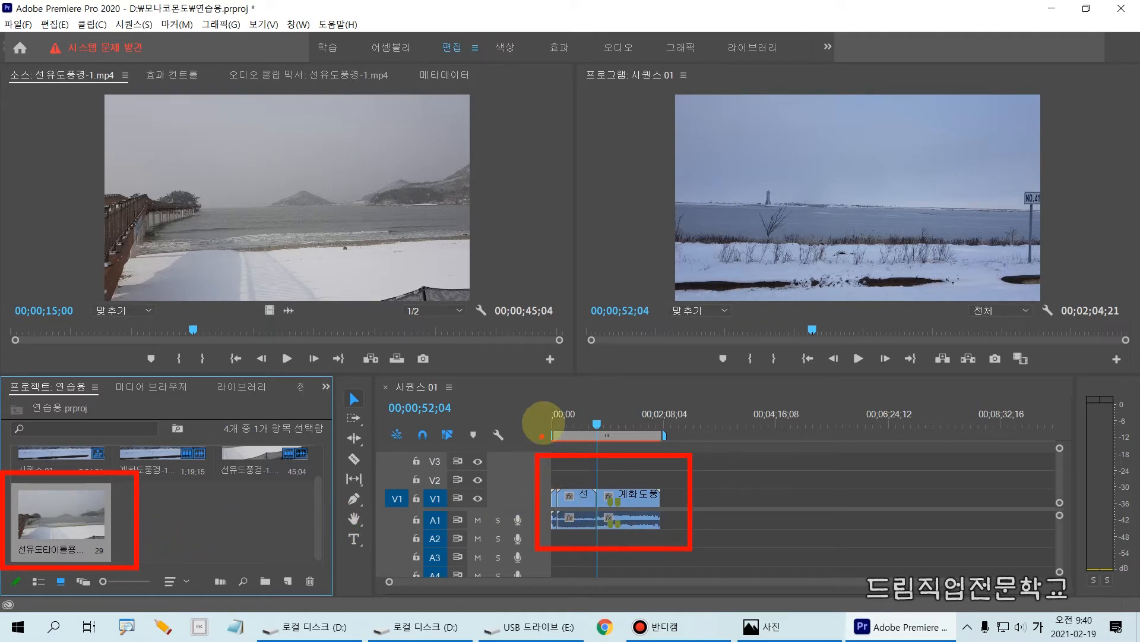
left_click_drag(545, 415, 548, 542)
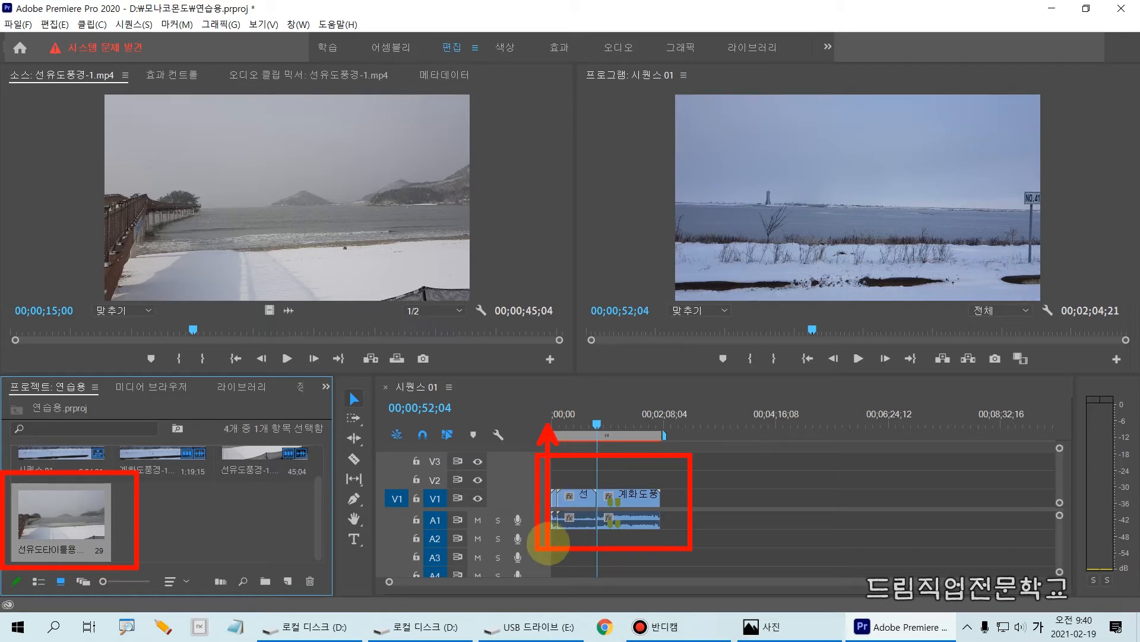
key("Escape")
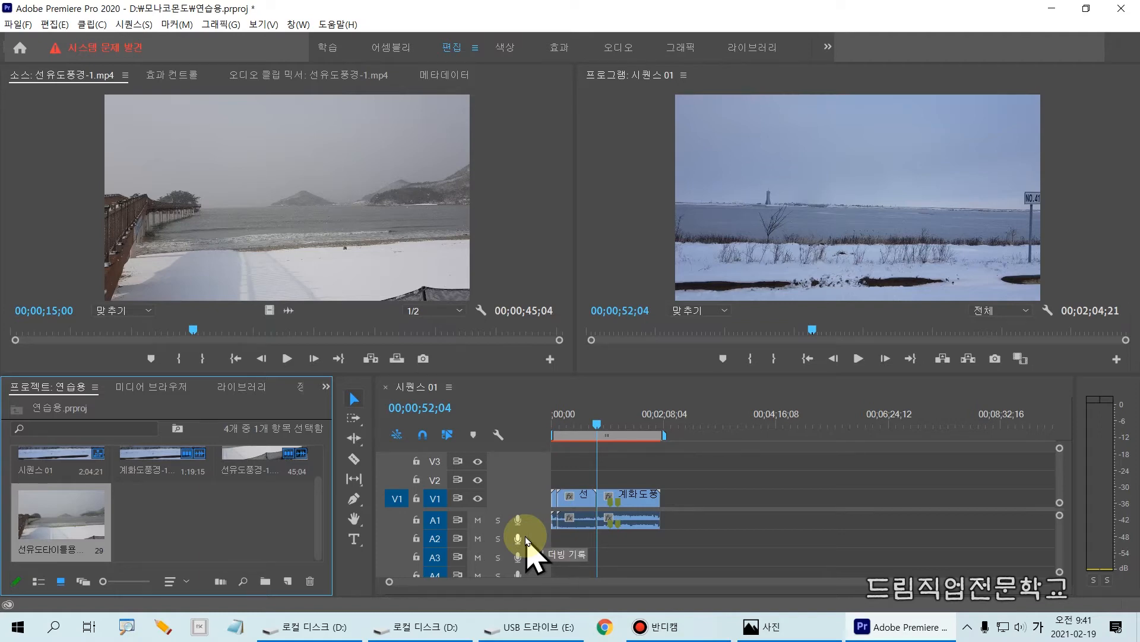
Move the 시퀀스 01 playhead to 00;00;00;00 and load 선유도타이틀용이미지.jpg into the source monitor
left_click_drag(598, 423, 515, 427)
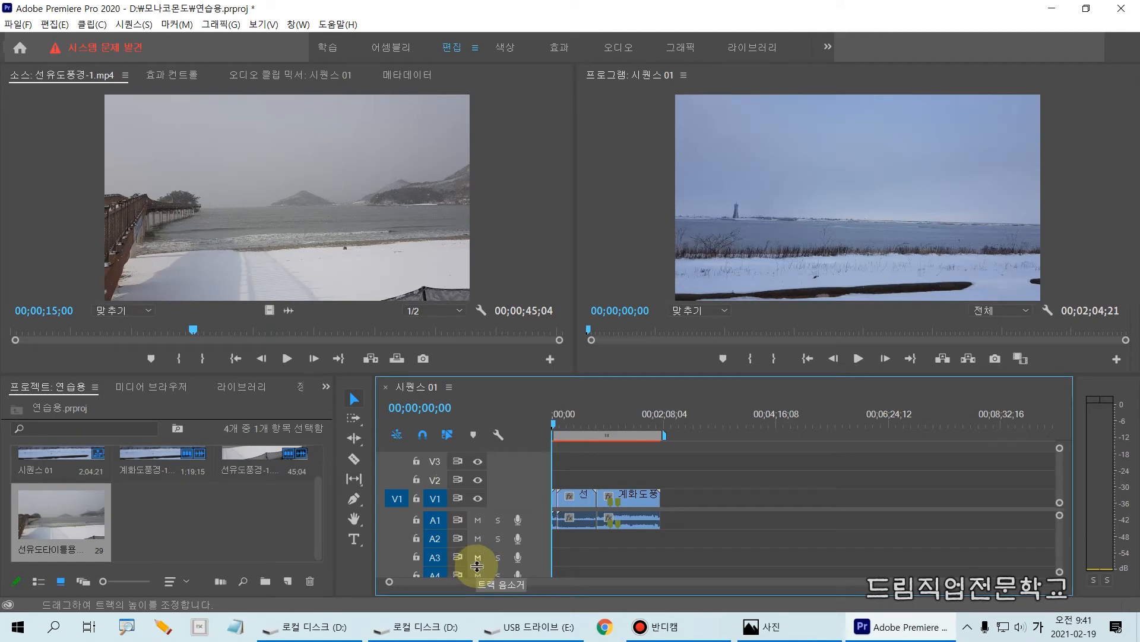
double_click(57, 530)
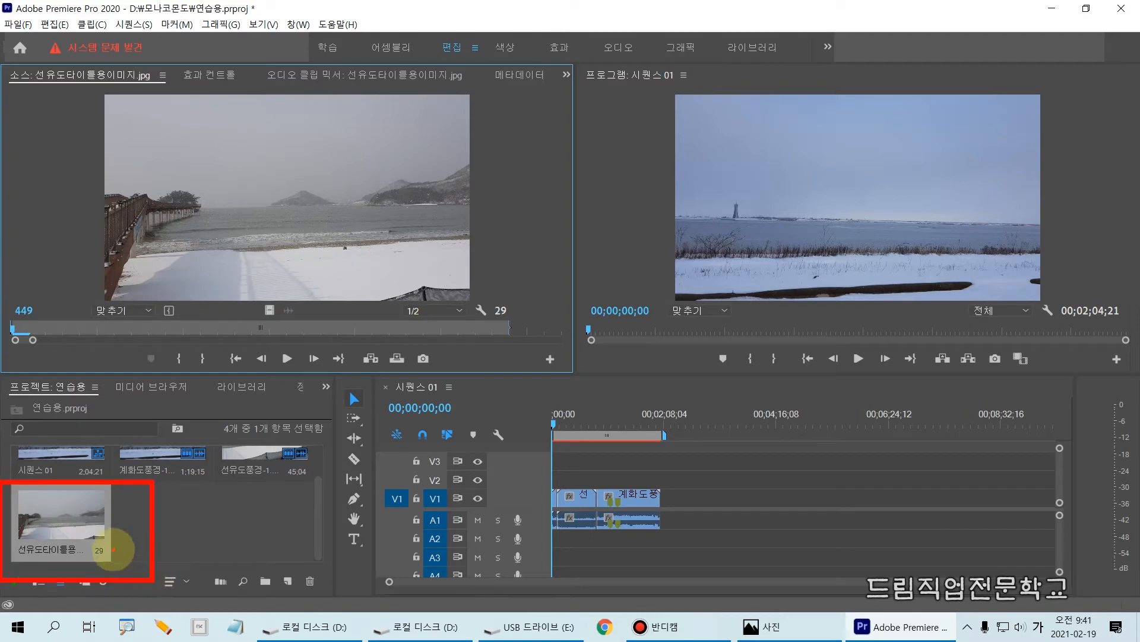
double_click(78, 525)
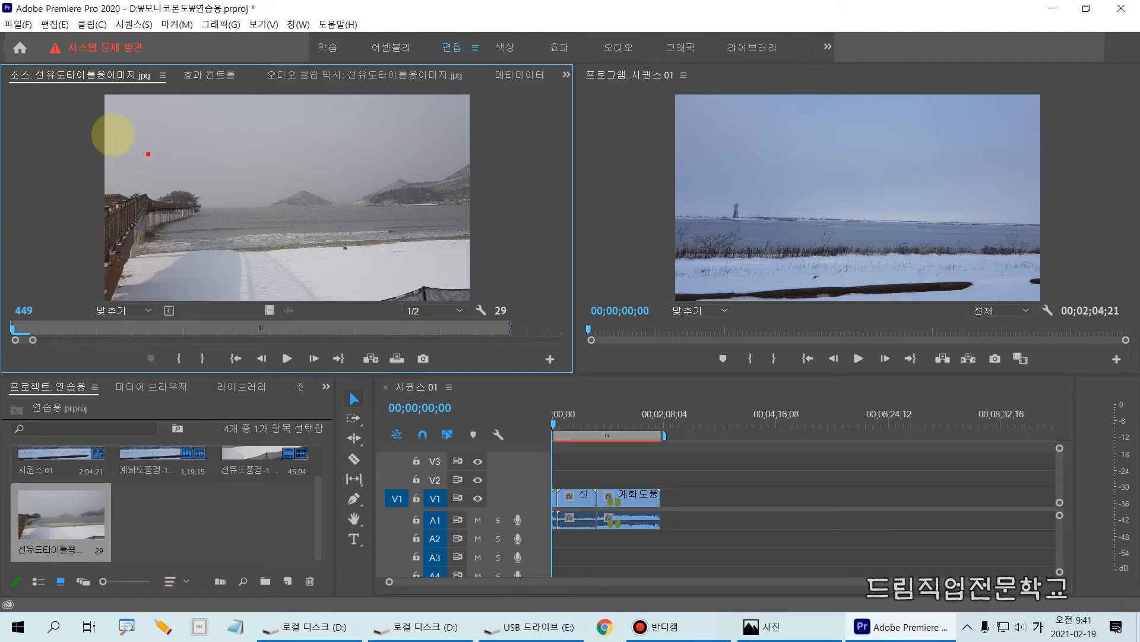
left_click_drag(51, 75, 532, 331)
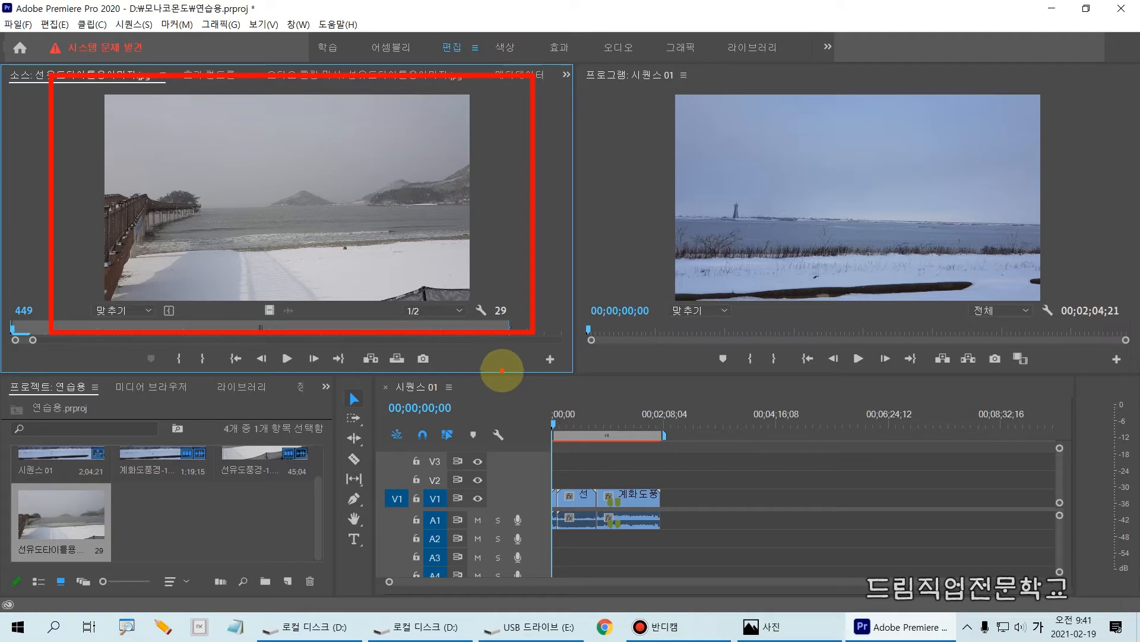
key("Escape")
Play the 선유도타이틀용이미지.jpg still in the source monitor, stop it and scrub back toward its beginning
key("space")
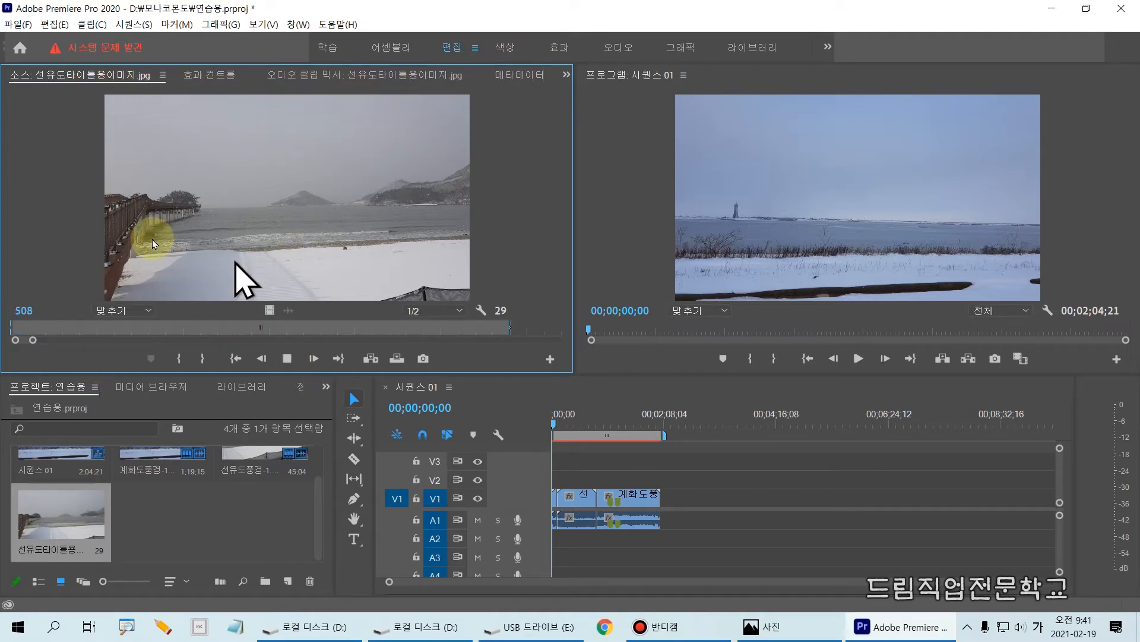
left_click(64, 231)
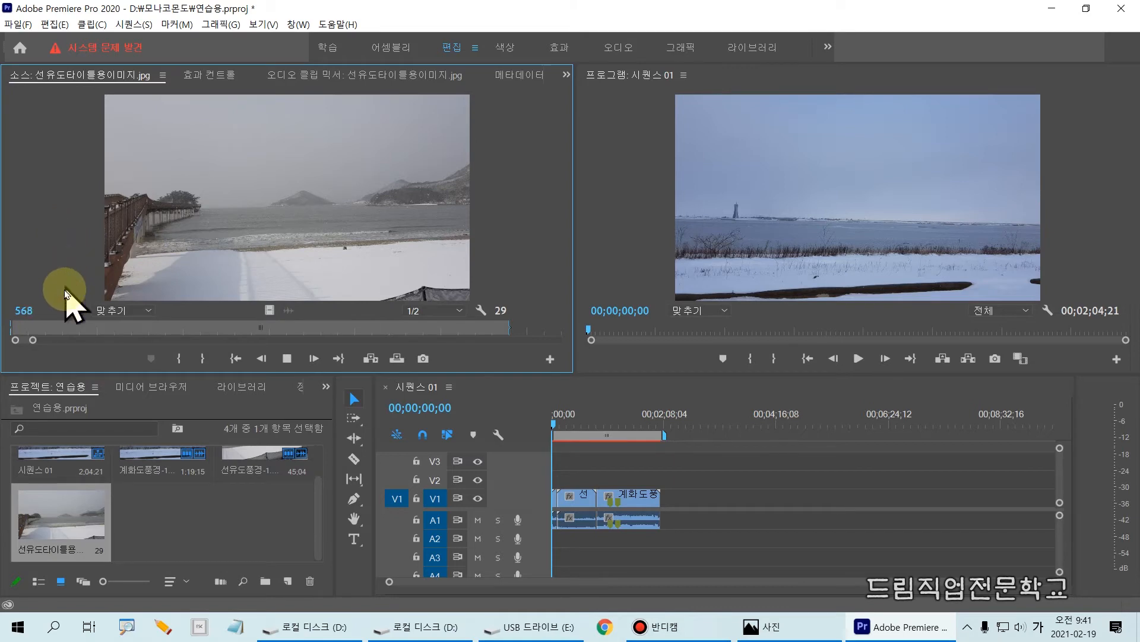
key("space")
left_click_drag(262, 334, 9, 336)
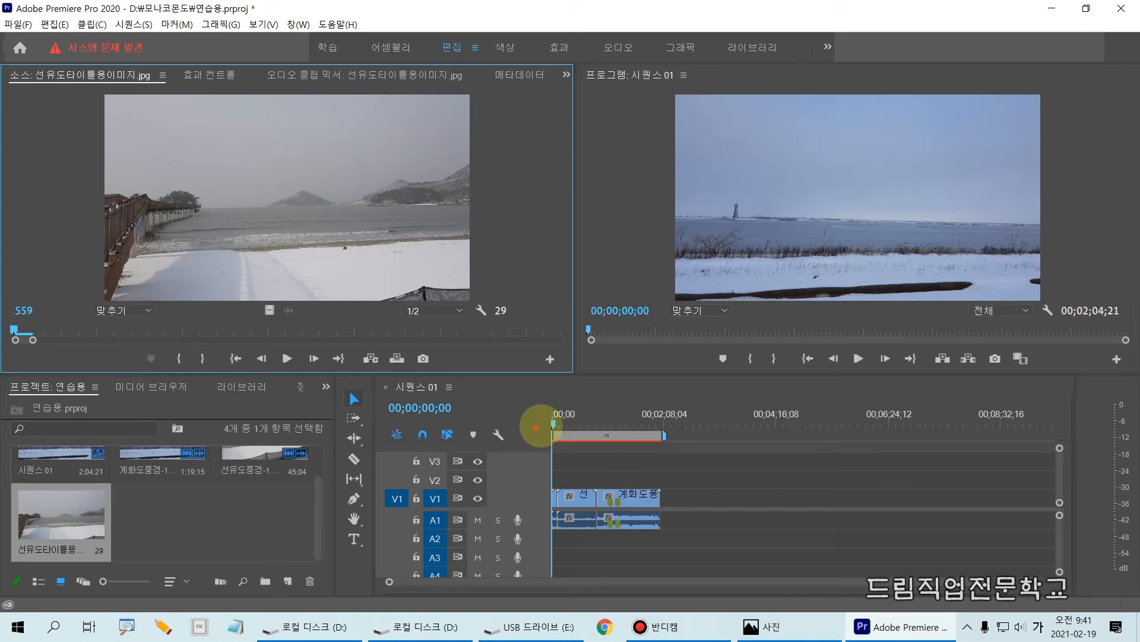
Insert the 선유도타이틀용이미지.jpg still into 시퀀스 01 at the 00;00;00;00 playhead position
left_click_drag(555, 409, 535, 575)
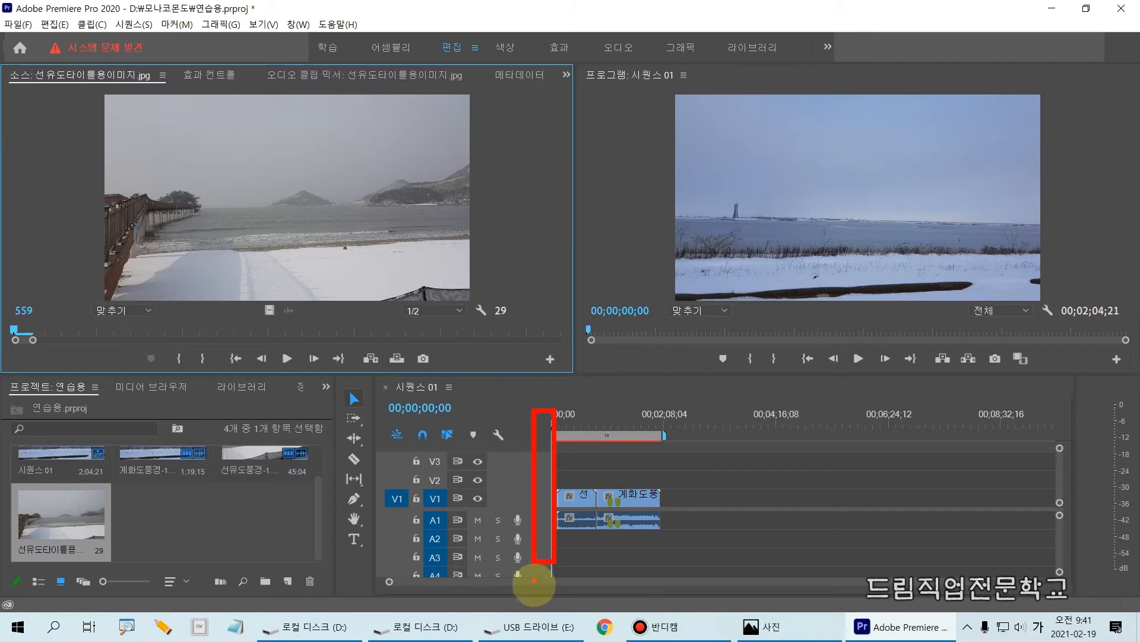
mouse_move(378, 234)
left_mouse_down()
mouse_move(542, 427)
mouse_move(575, 412)
left_mouse_up()
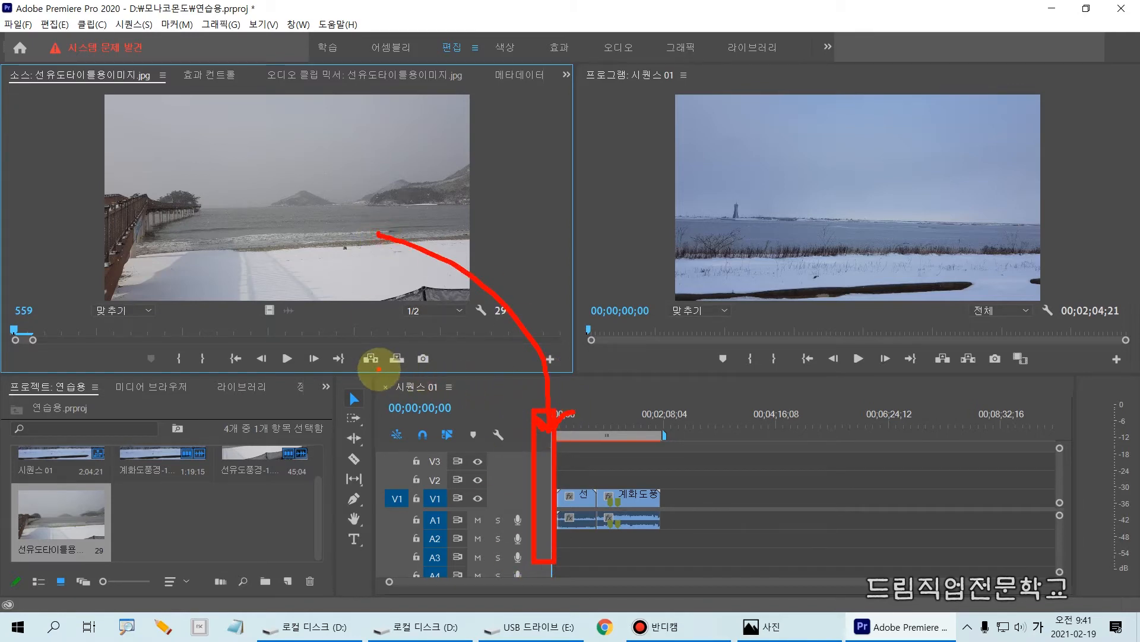
left_click_drag(349, 340, 387, 380)
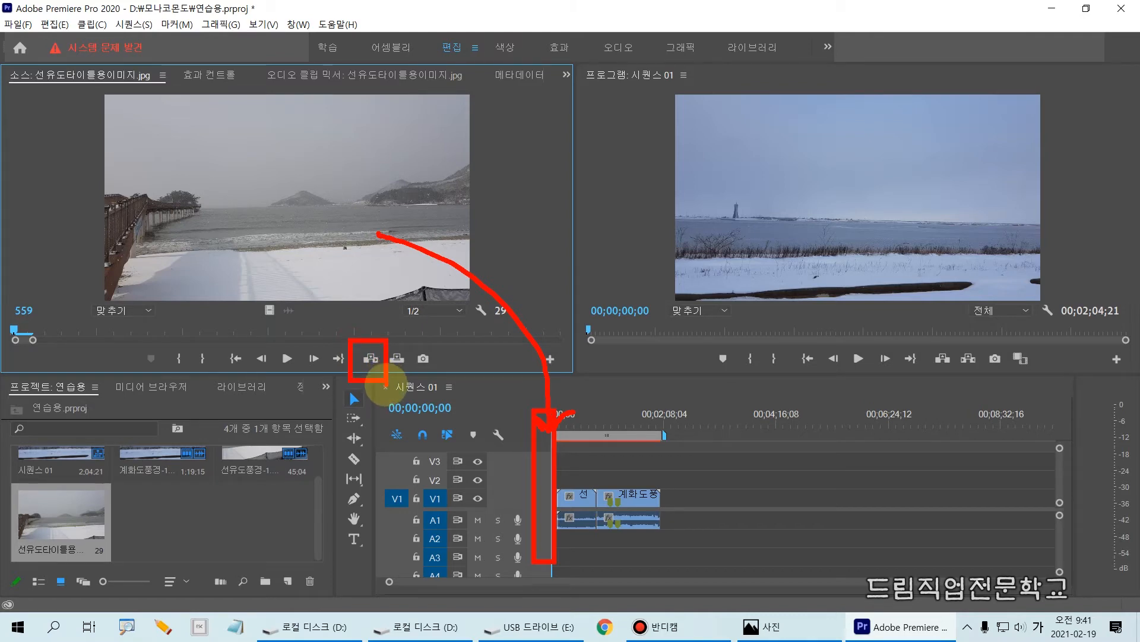
left_click(370, 359)
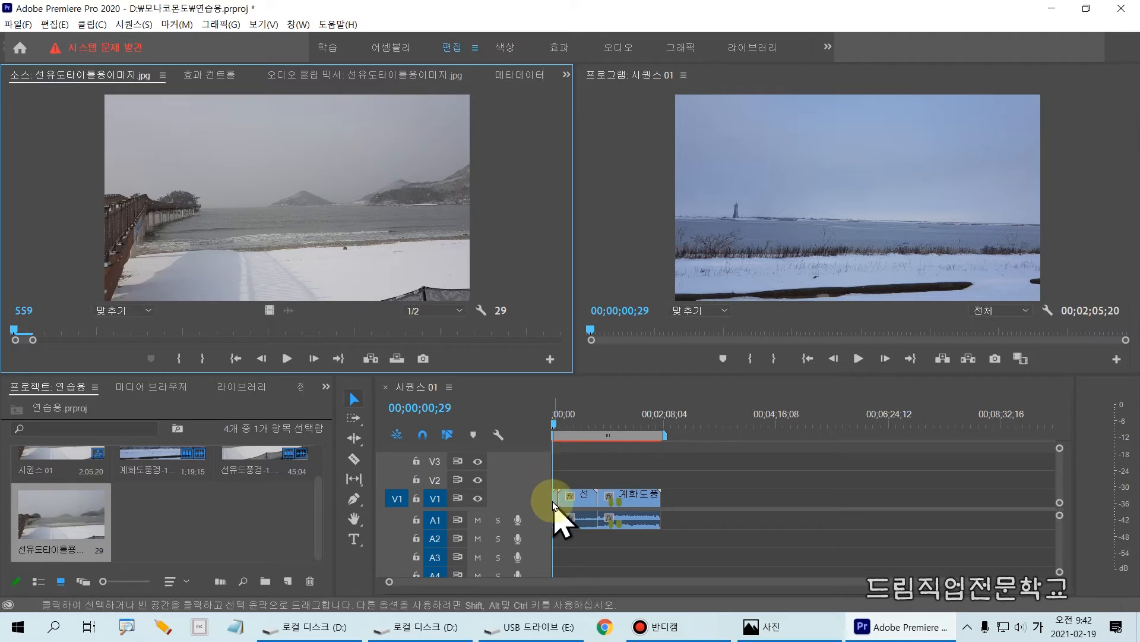
Zoom in on the beginning of the 시퀀스 01 timeline to examine the inserted still clip
key("equal")
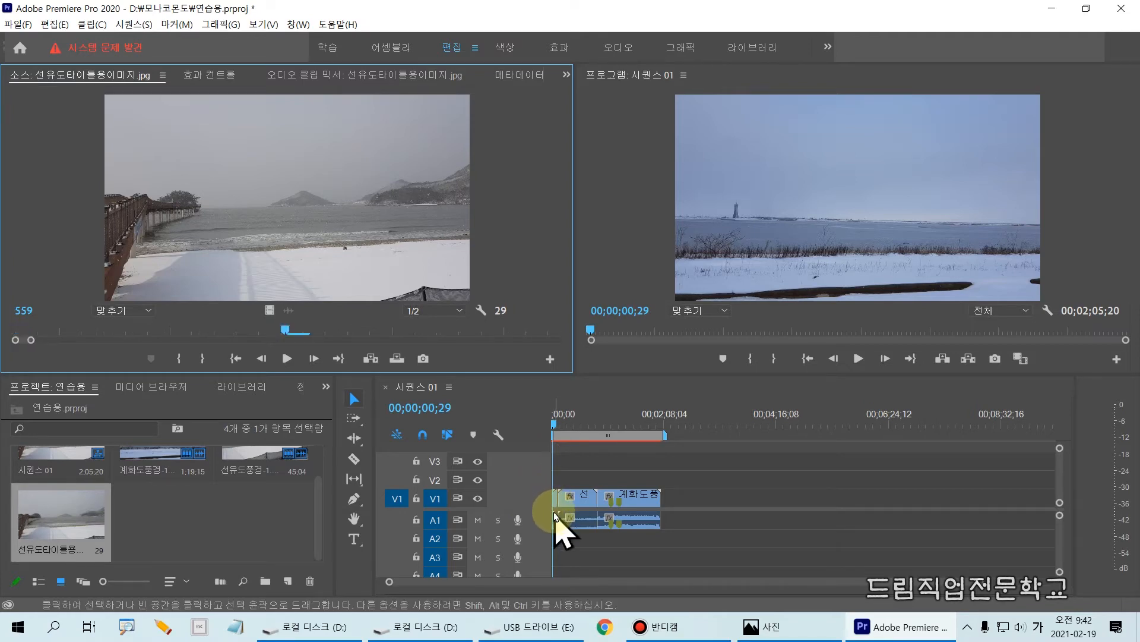
left_click(572, 473)
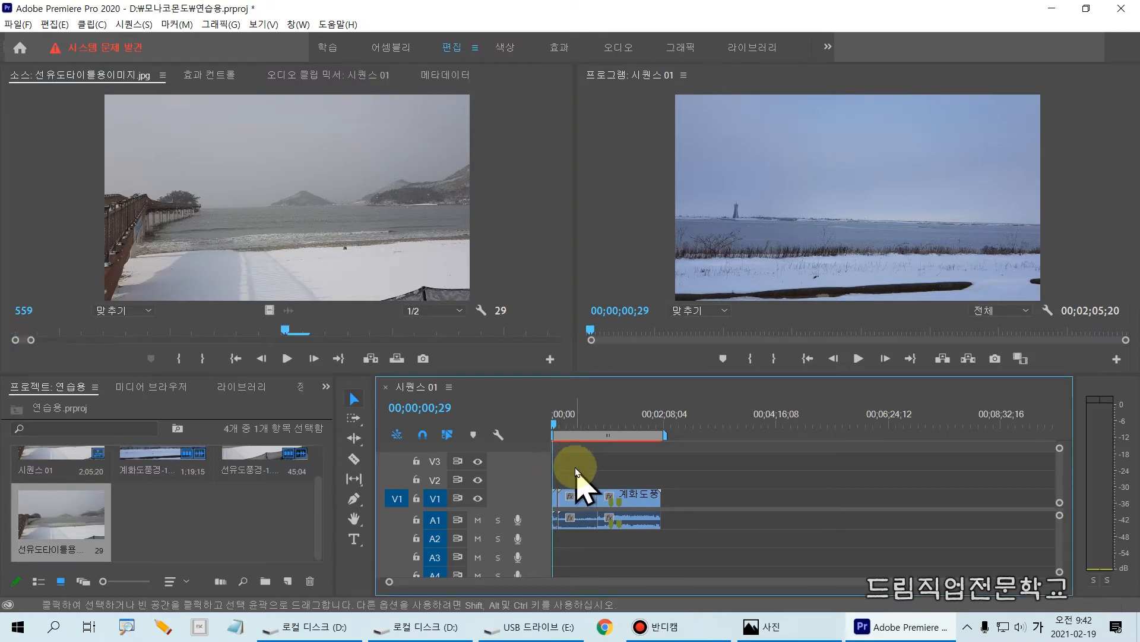
mouse_move(367, 345)
left_mouse_down()
mouse_move(373, 446)
mouse_move(999, 570)
mouse_move(1063, 617)
left_mouse_up()
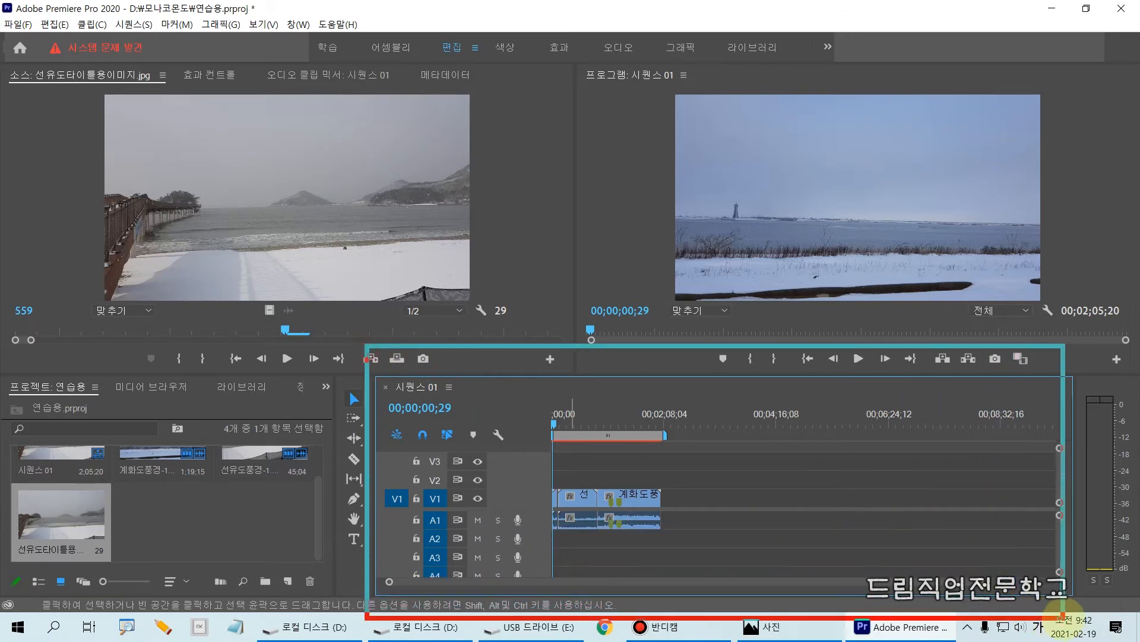
left_click_drag(795, 470, 841, 471)
key("Escape")
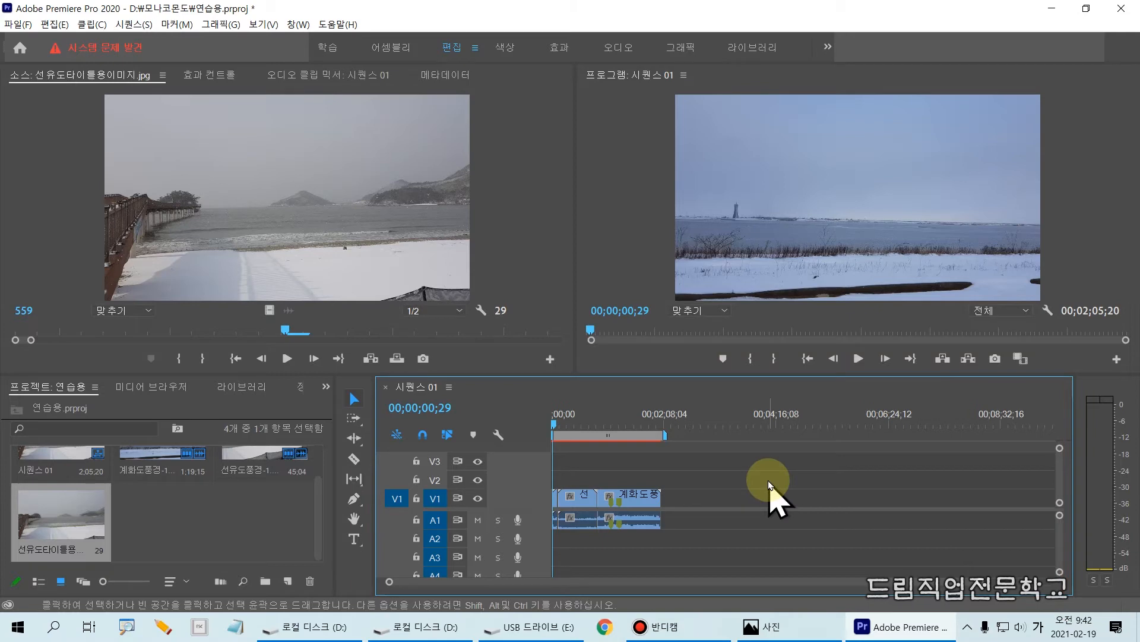
key("equal")
key("equal")
key("equal")
key("equal")
key("equal")
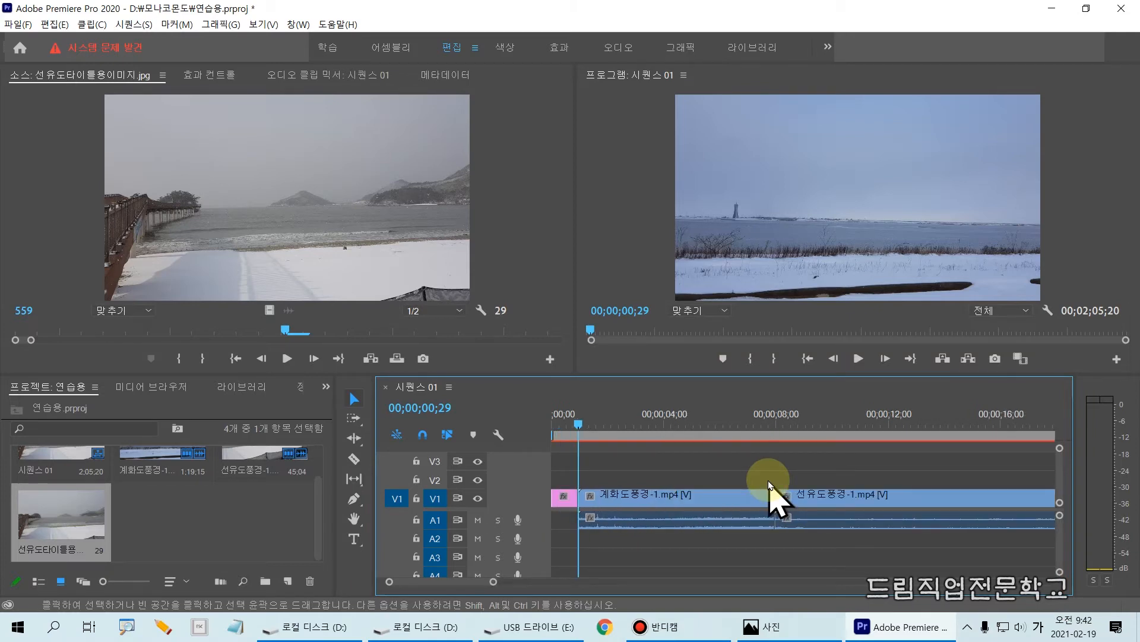
Select the inserted still image clip at the start of track V1
left_click_drag(509, 465, 616, 523)
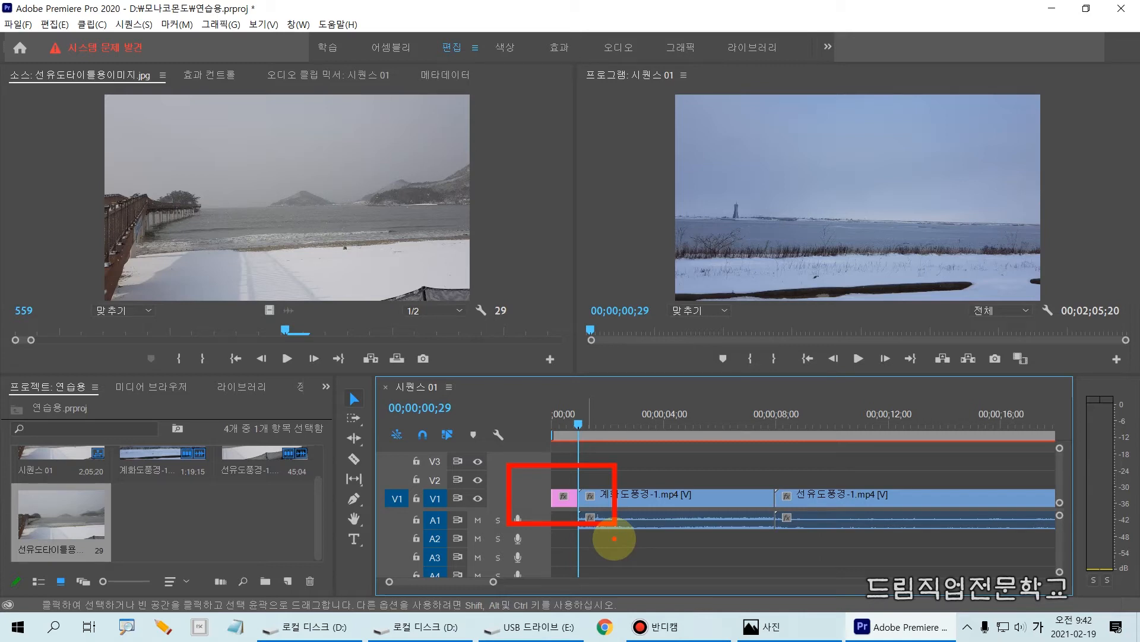
key("Escape")
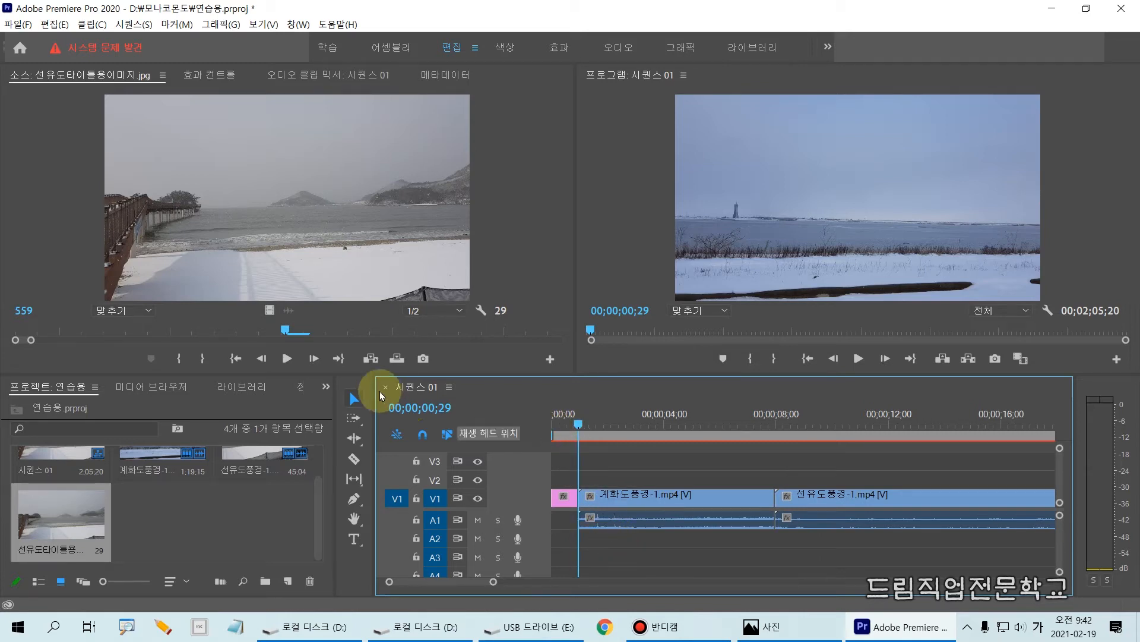
left_click_drag(371, 388, 489, 428)
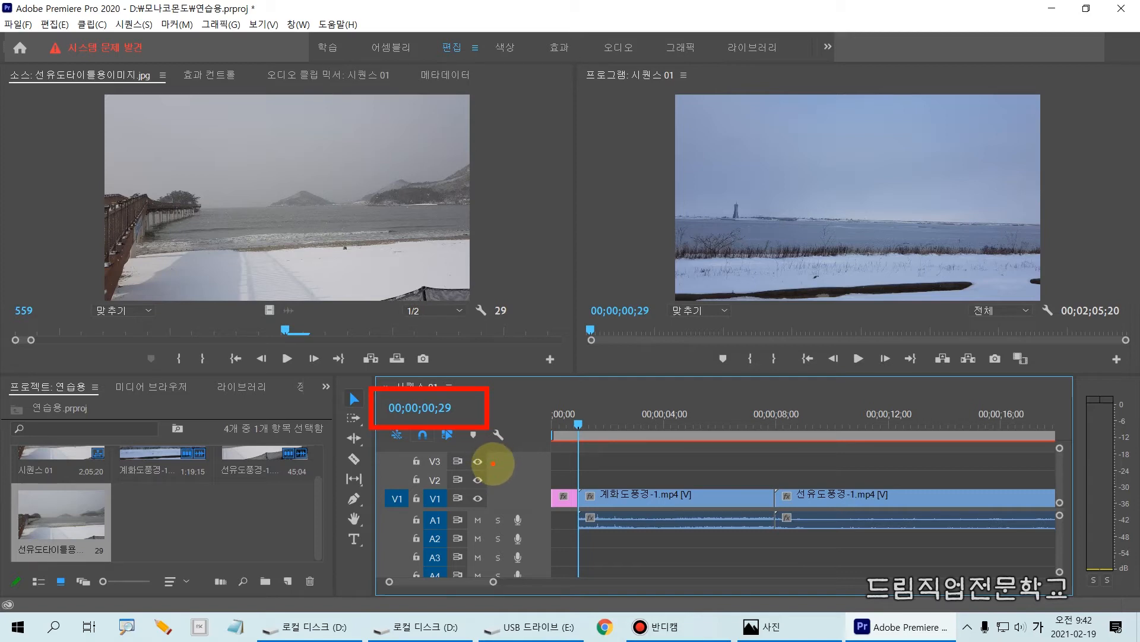
key("Escape")
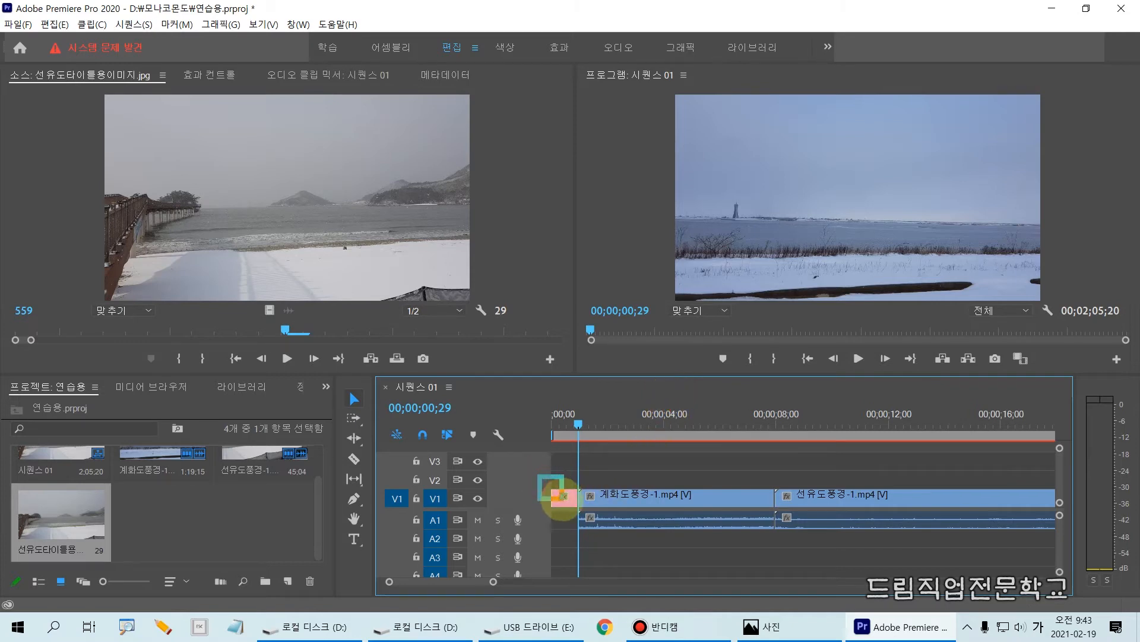
left_click(564, 498)
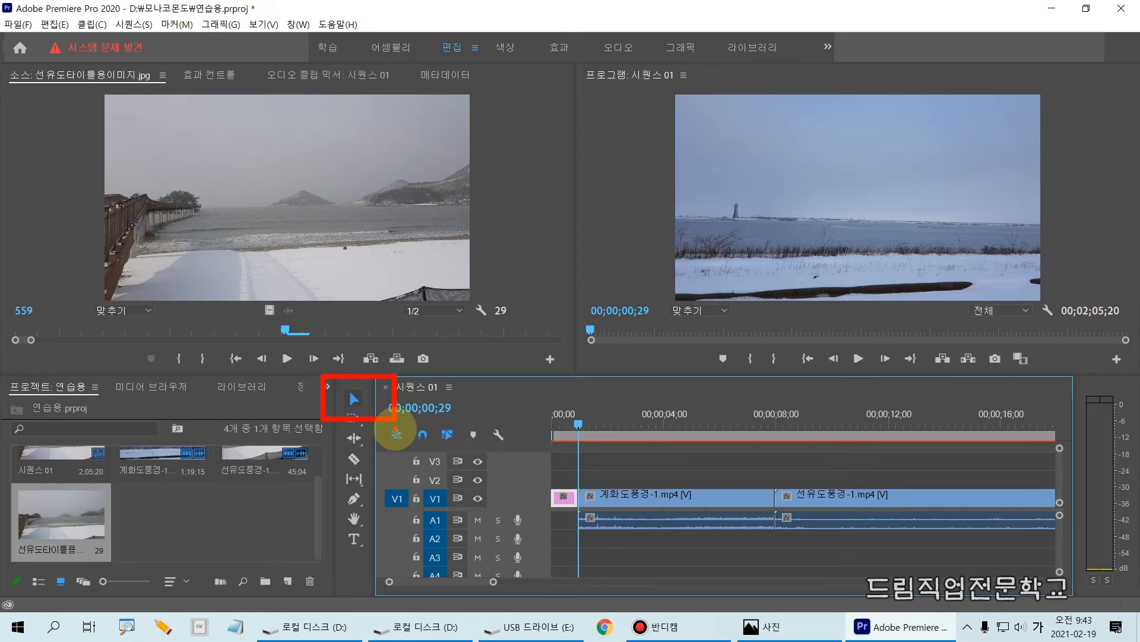
Try to lengthen the still clip on V1 with the Selection tool by stretching its end toward the 계화도풍경-1.mp4 clip
left_click(356, 400)
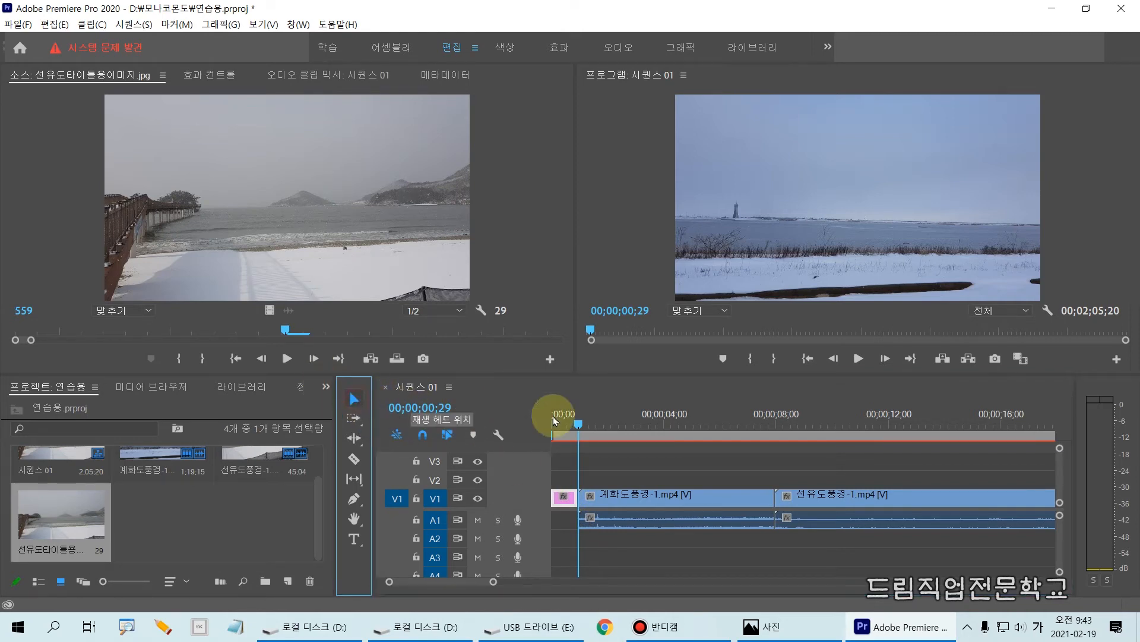
left_click(576, 497)
left_click_drag(576, 497, 649, 498)
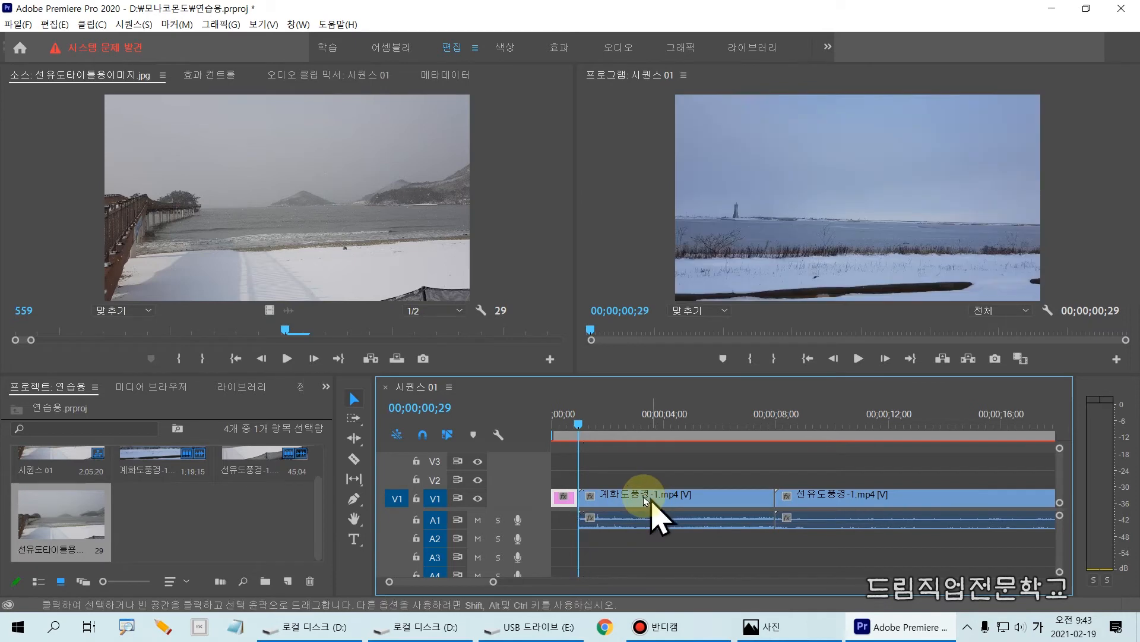
left_click_drag(575, 497, 686, 490)
left_click_drag(576, 494, 653, 489)
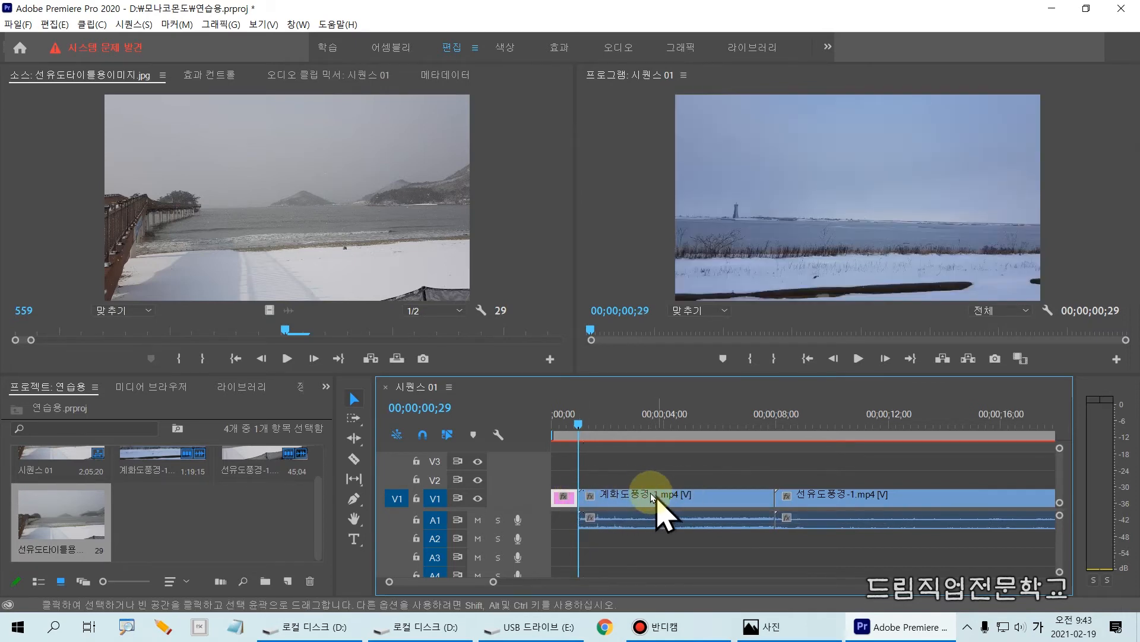
right_click(568, 506)
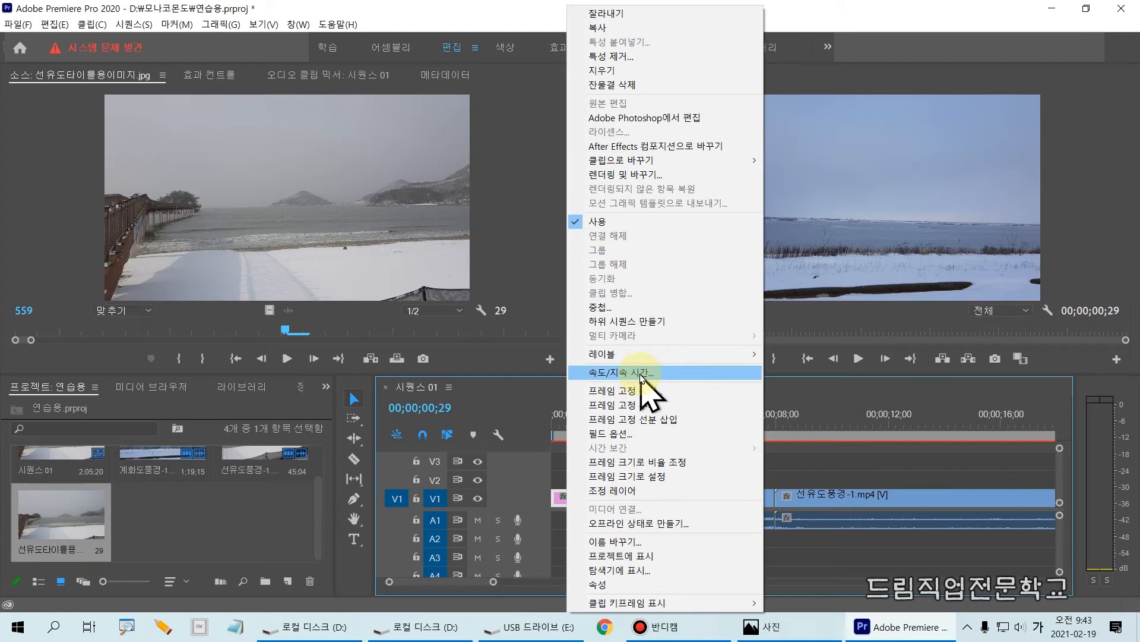
mouse_move(565, 364)
left_mouse_down()
mouse_move(653, 388)
mouse_move(709, 384)
left_mouse_up()
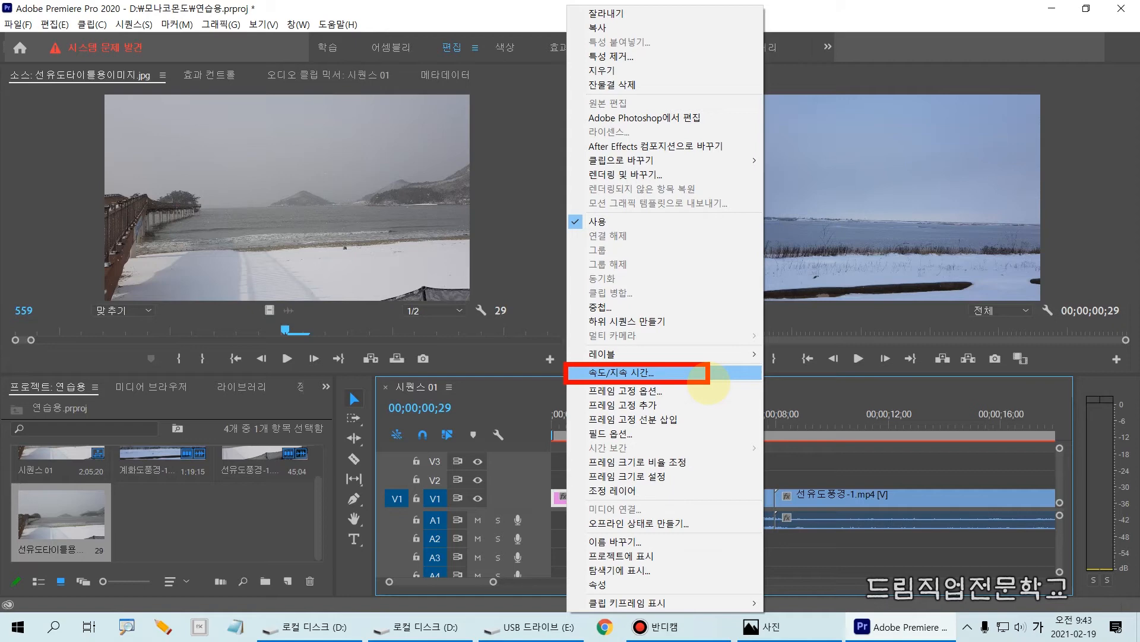
mouse_move(543, 480)
left_mouse_down()
mouse_move(547, 497)
mouse_move(588, 512)
left_mouse_up()
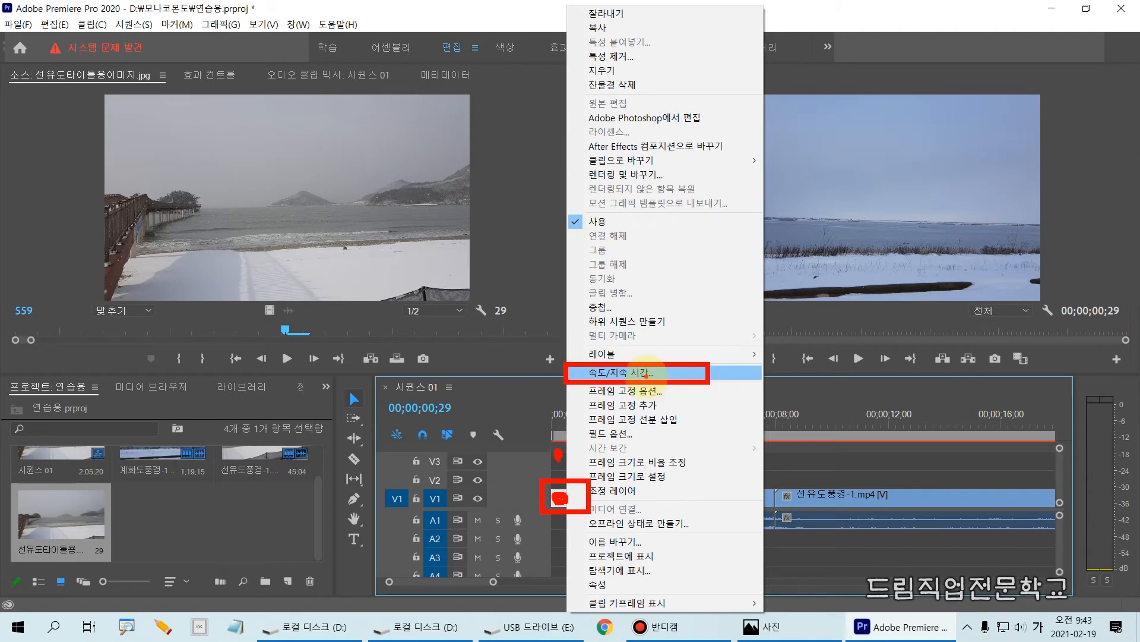
key("Escape")
right_click(569, 498)
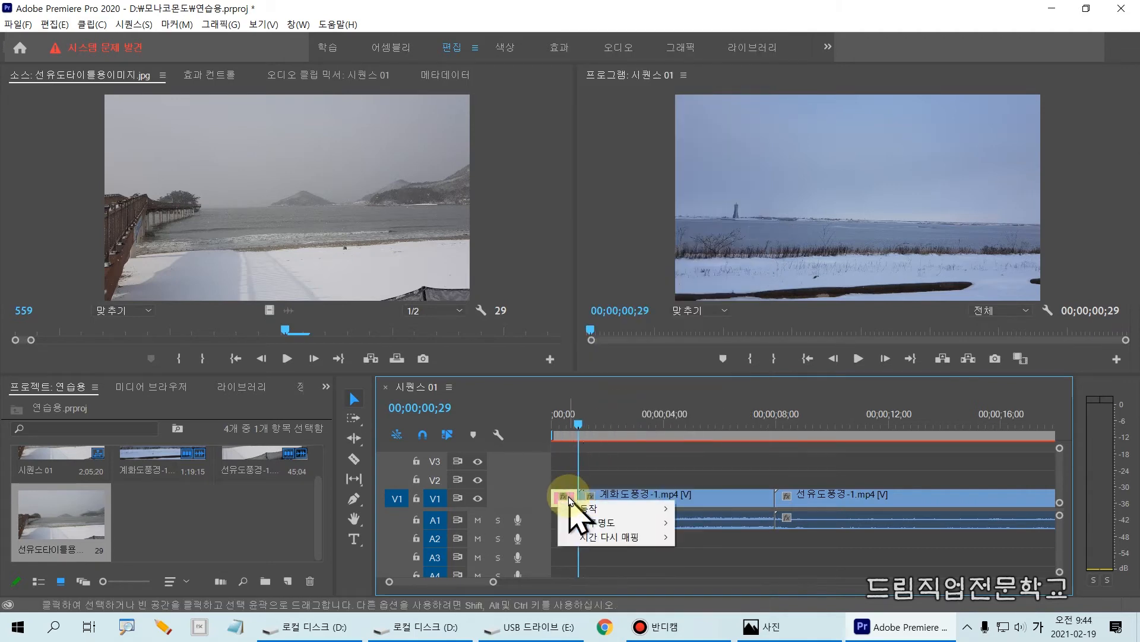
right_click(555, 501)
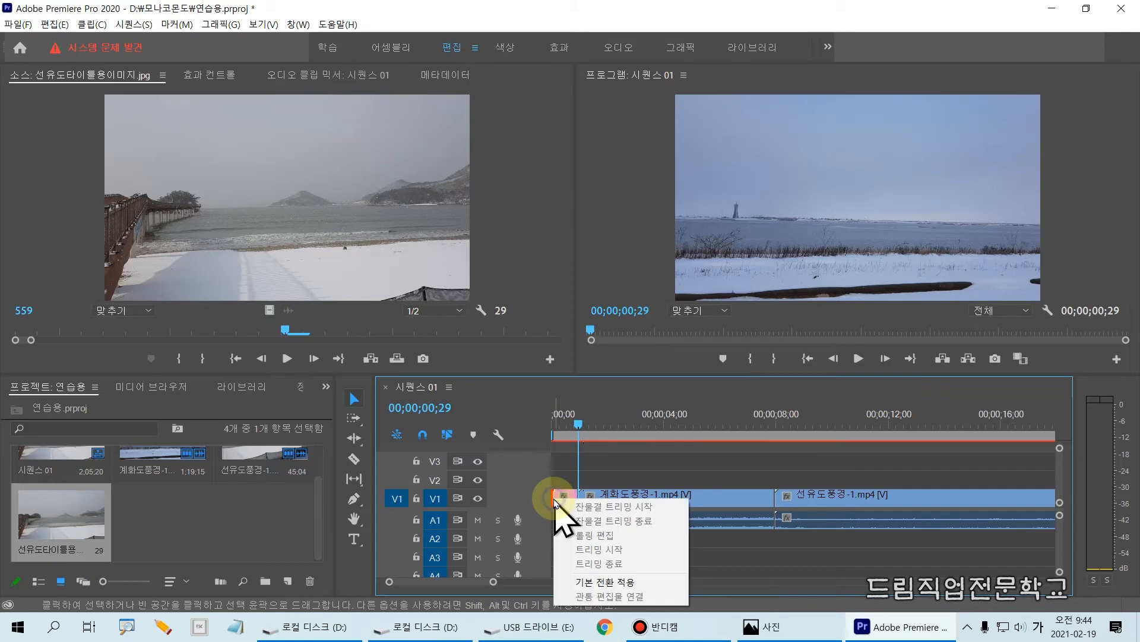
right_click(568, 493)
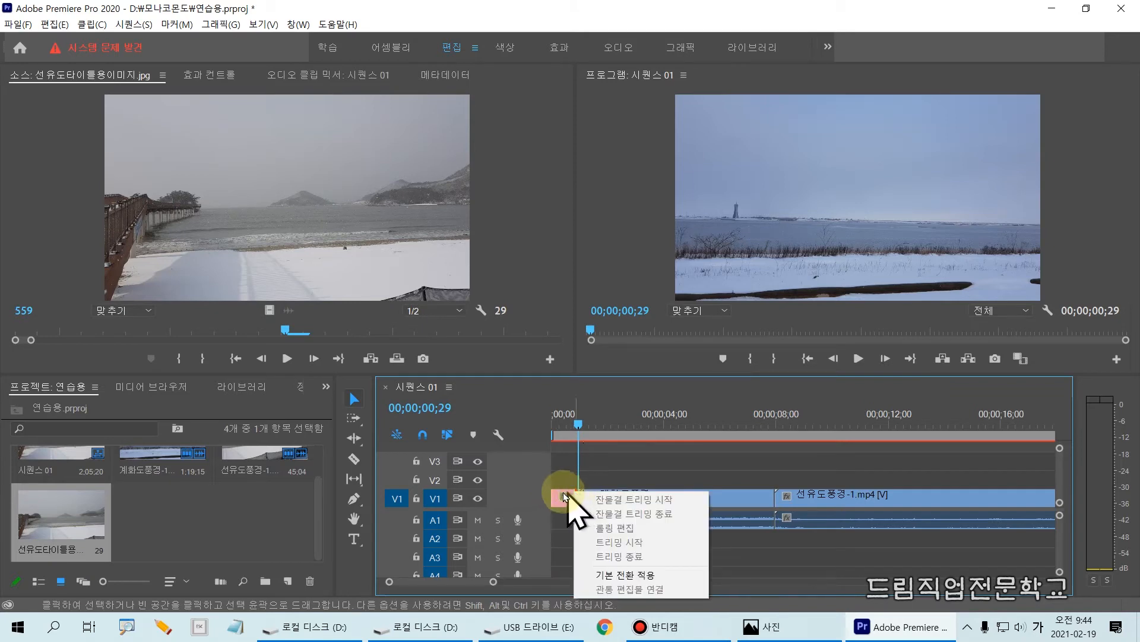
right_click(568, 494)
right_click(569, 496)
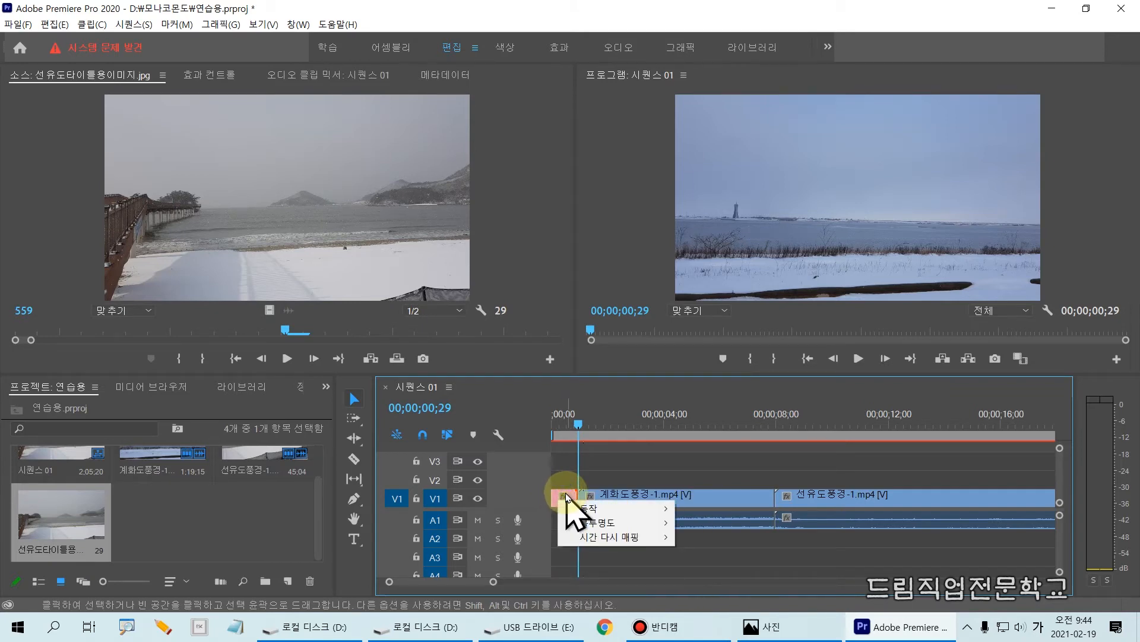
right_click(561, 495)
left_click(559, 492)
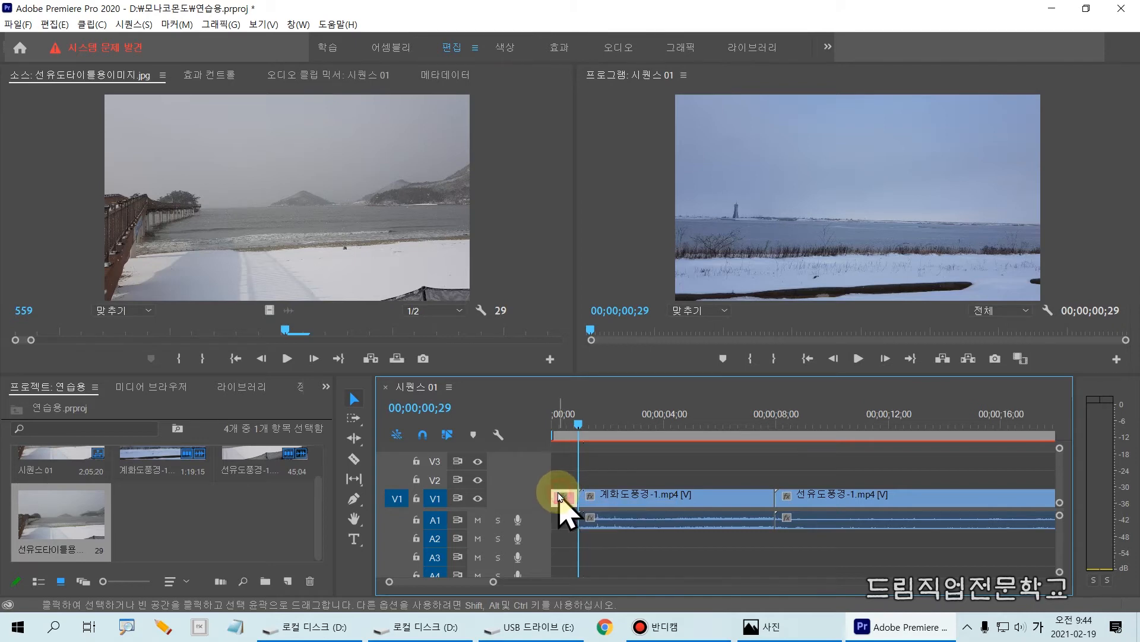
right_click(564, 497)
left_click(568, 475)
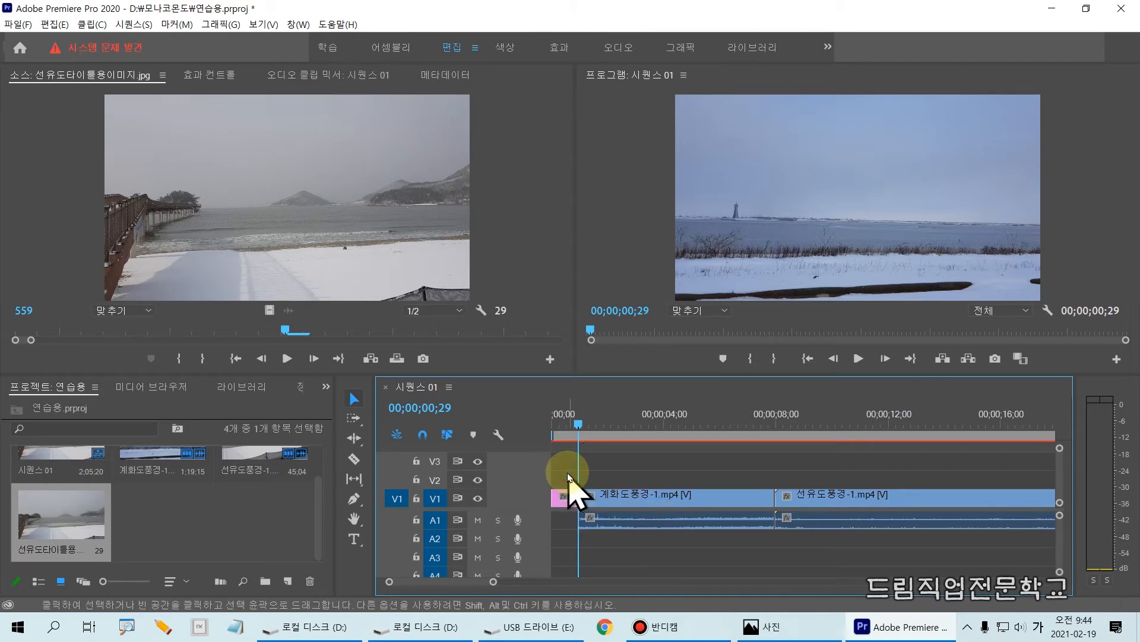
Select the 선유도타이틀용이미지.jpg clip on V1 and open its 속도/지속 시간 (speed/duration) settings
key("=")
key("=")
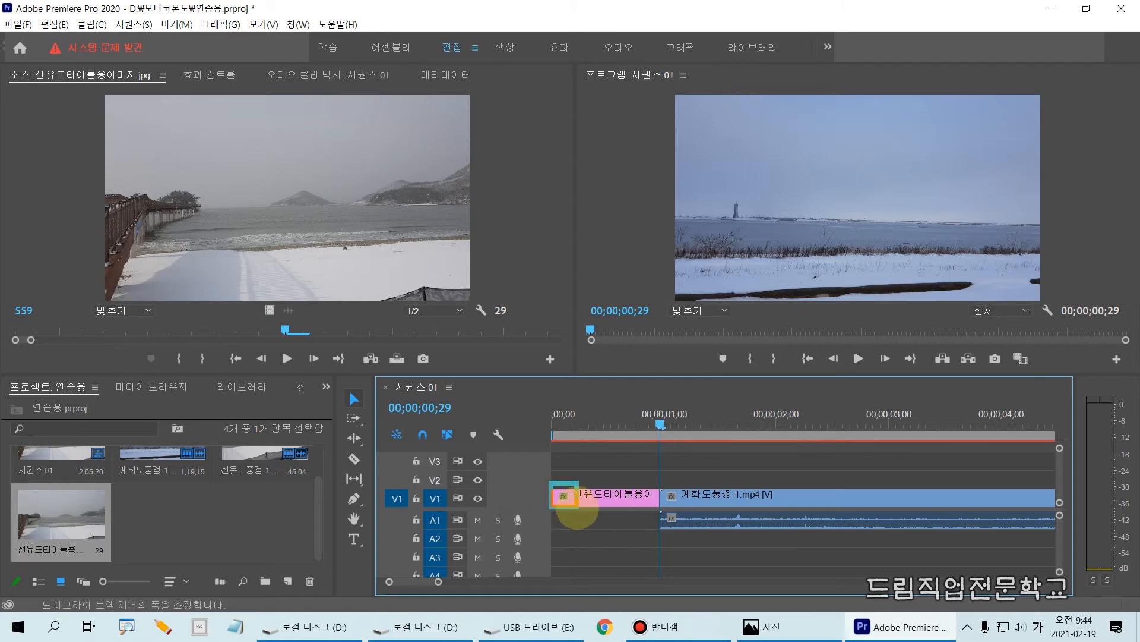
left_click_drag(578, 508, 578, 509)
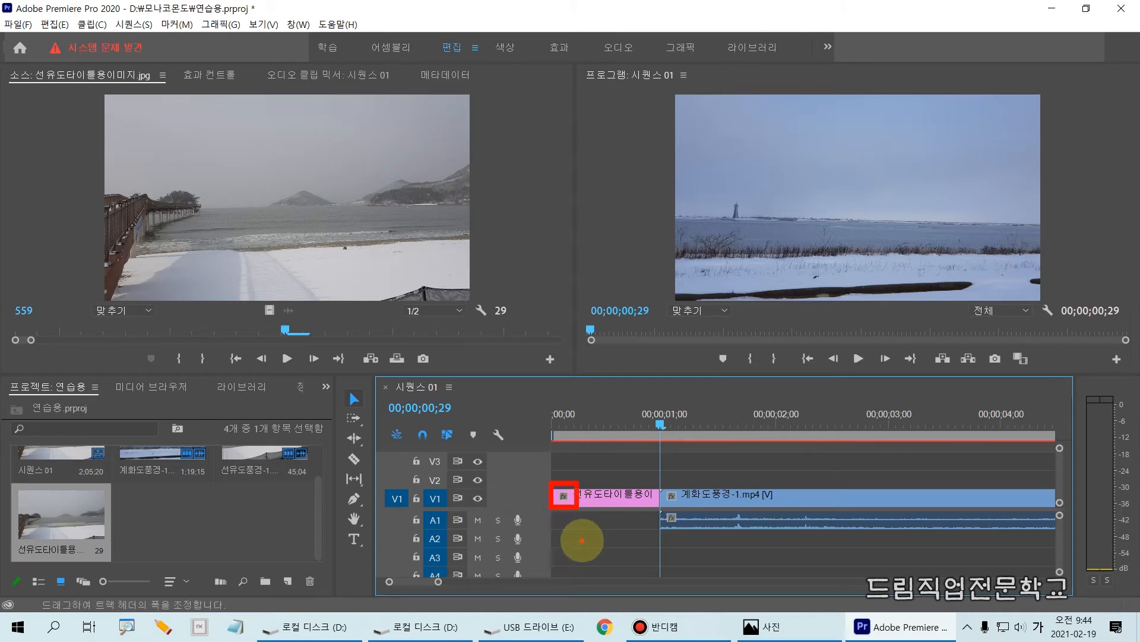
key("Escape")
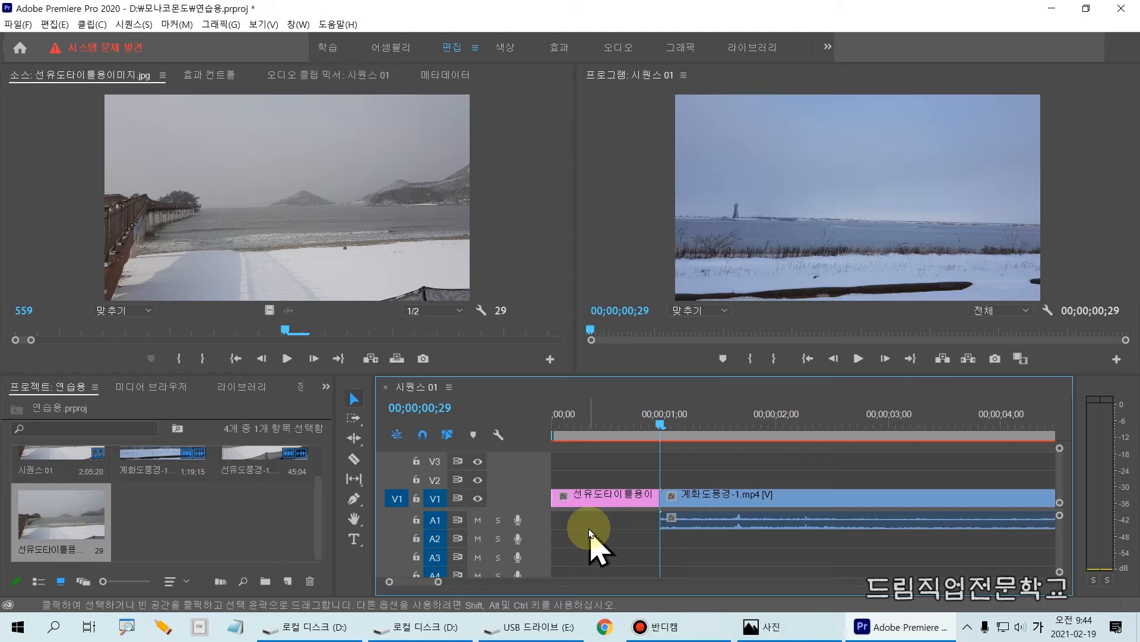
left_click(563, 497)
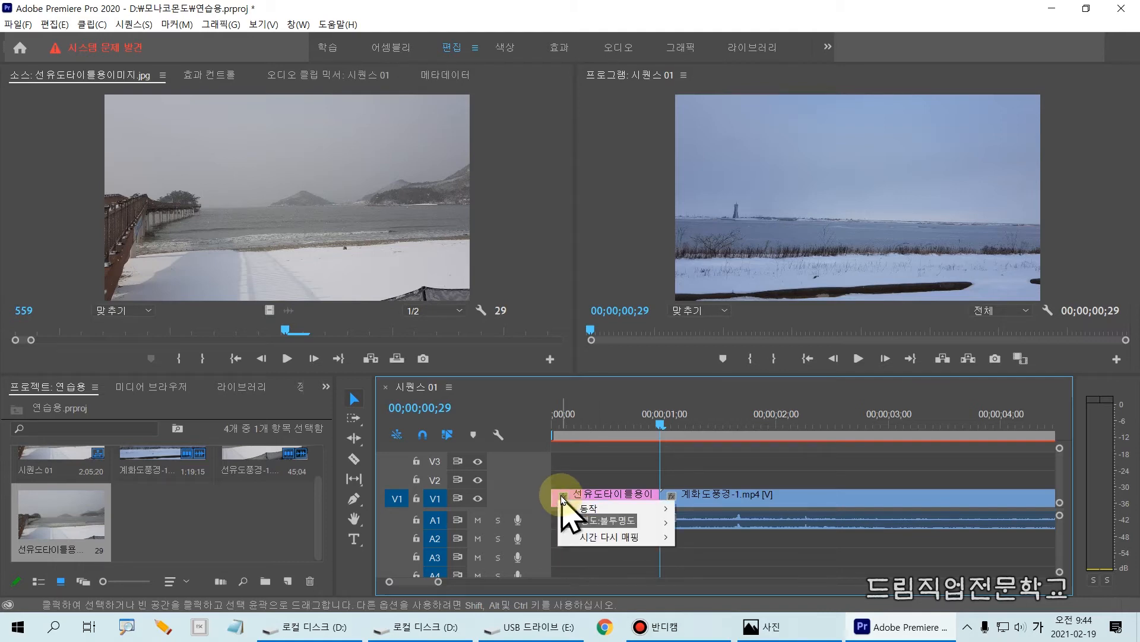
left_click(562, 496)
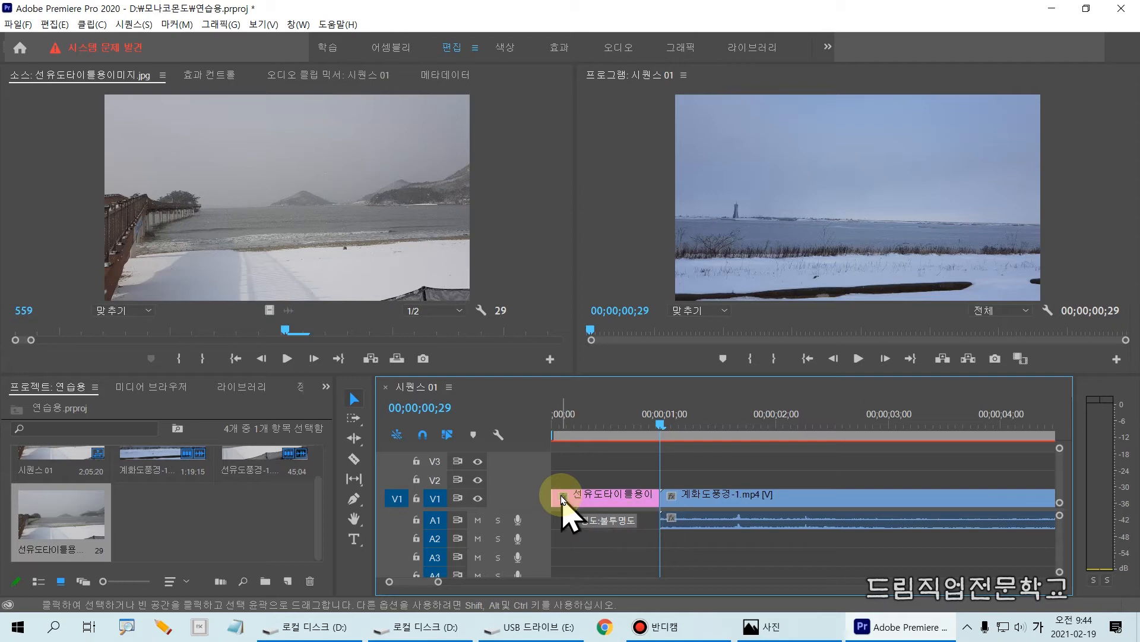
key("equal")
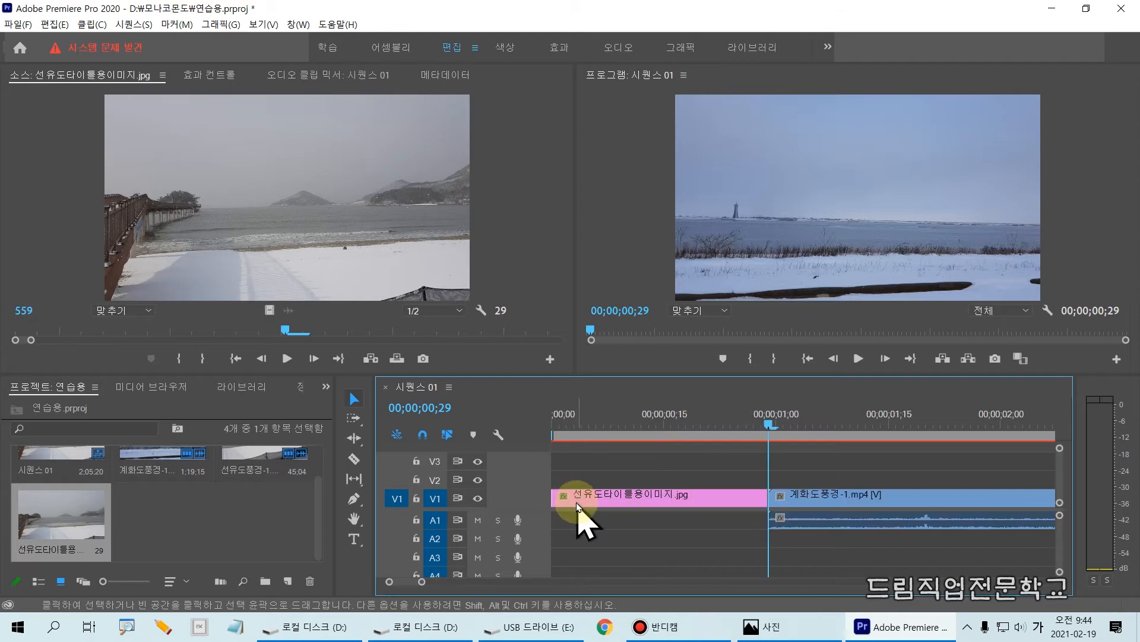
left_click_drag(577, 506, 687, 499)
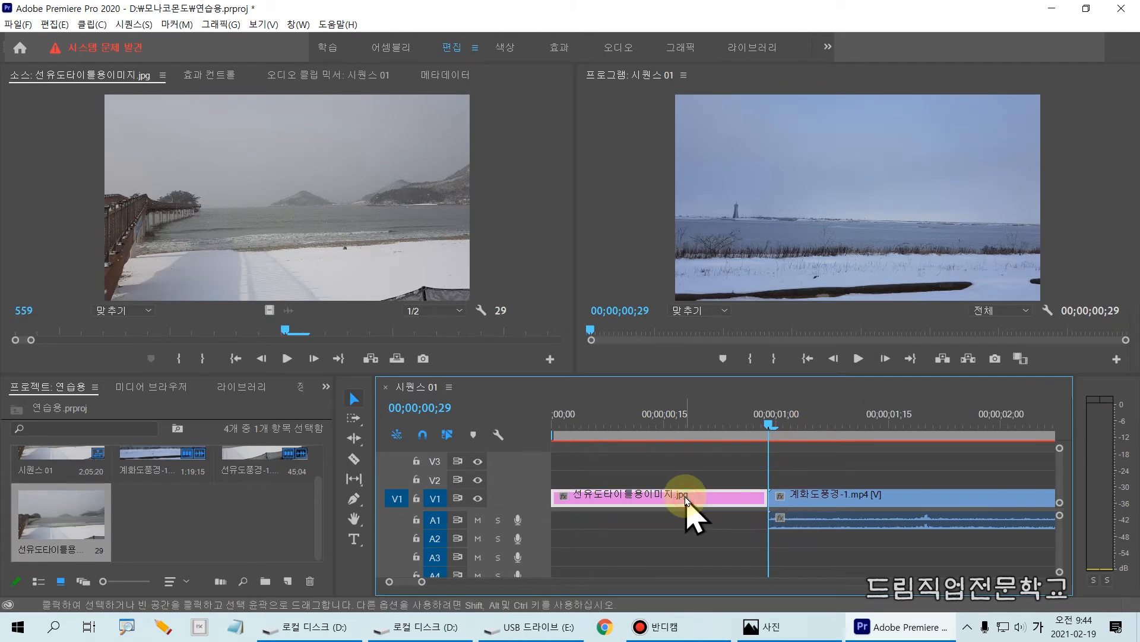
right_click(686, 499)
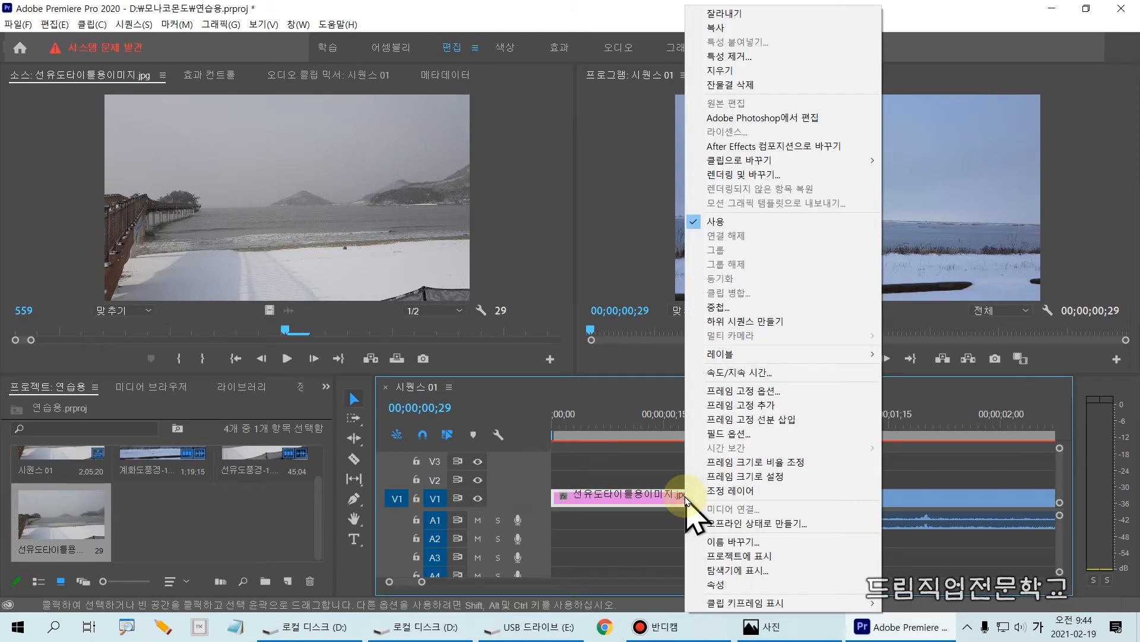
left_click(766, 373)
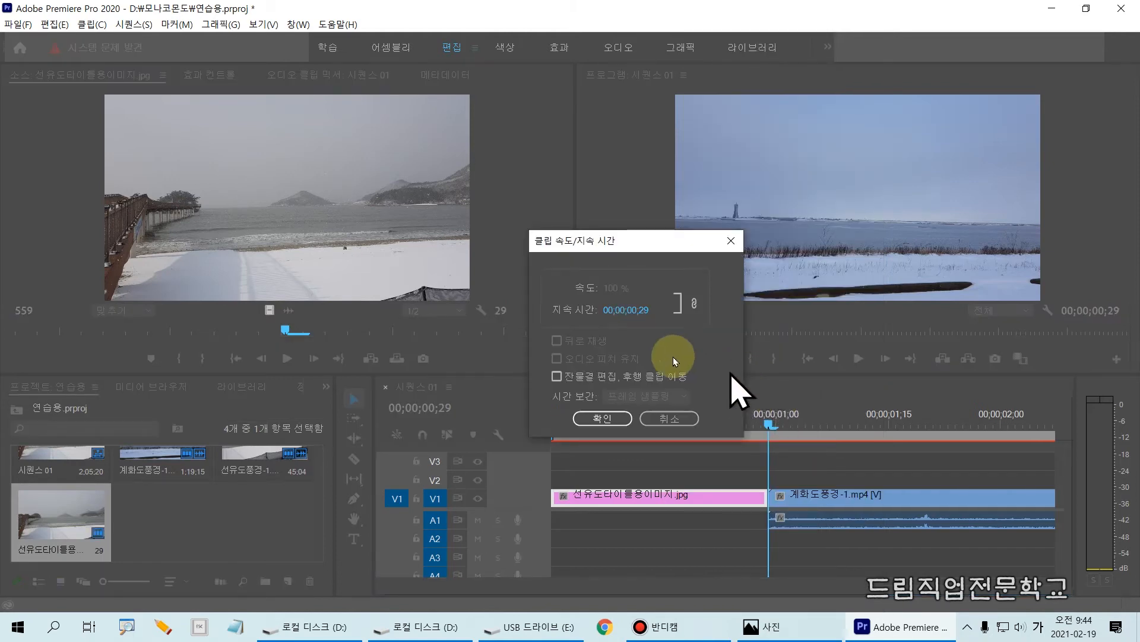
left_click_drag(592, 245, 516, 202)
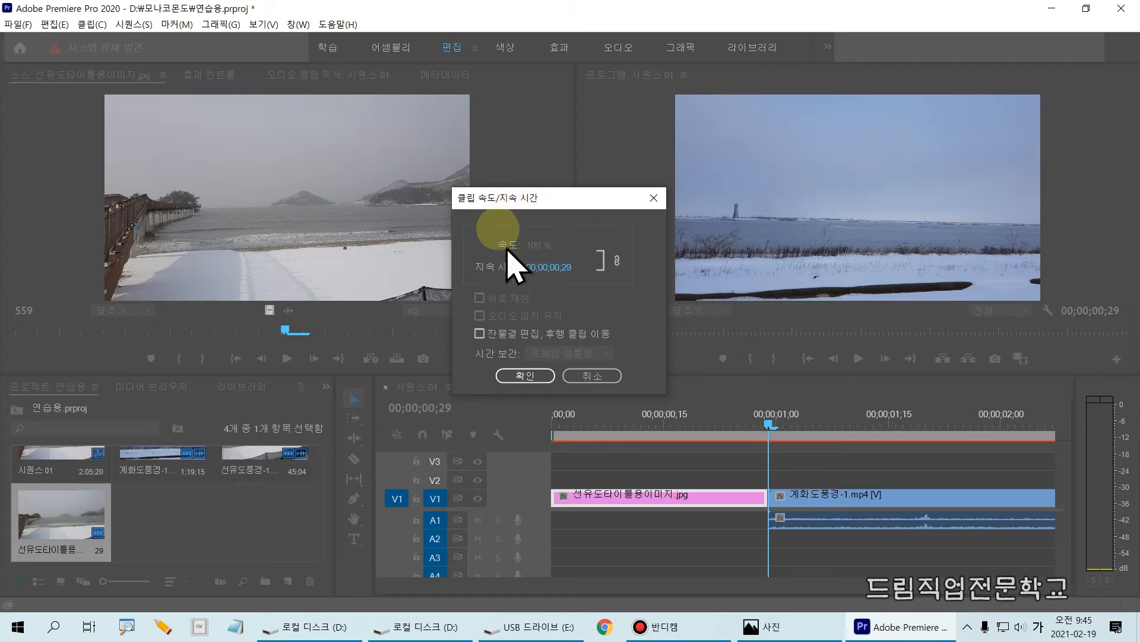
left_click_drag(433, 185, 686, 375)
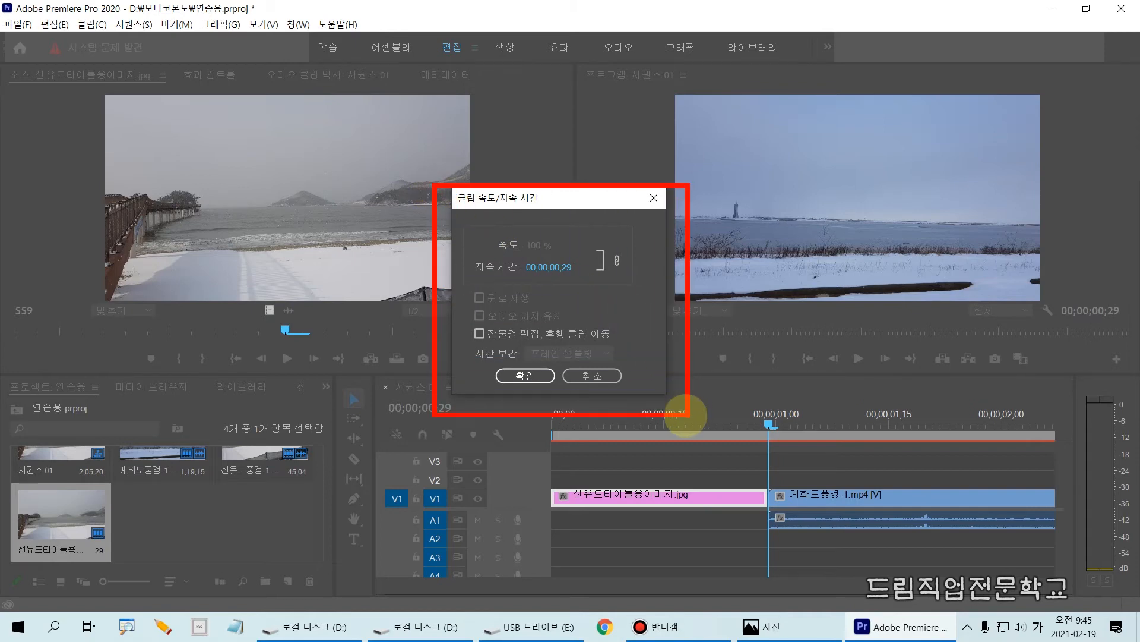
left_click_drag(464, 249, 639, 289)
left_click_drag(550, 257, 587, 275)
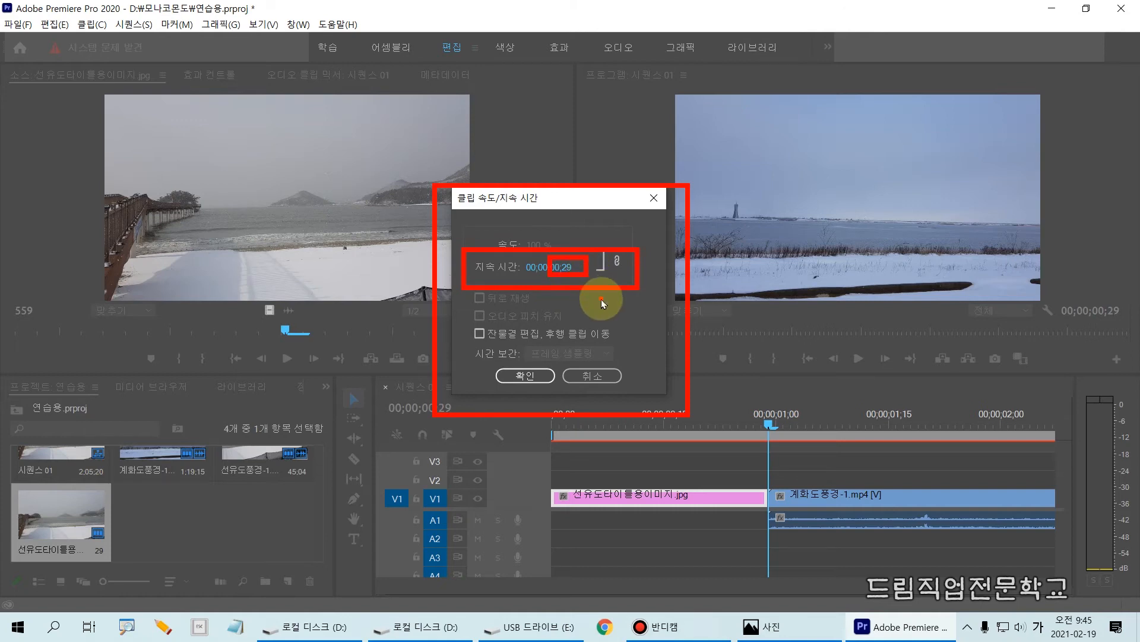
key("Escape")
Try to set the still clip's duration to 00;00;05;00
left_click(566, 268)
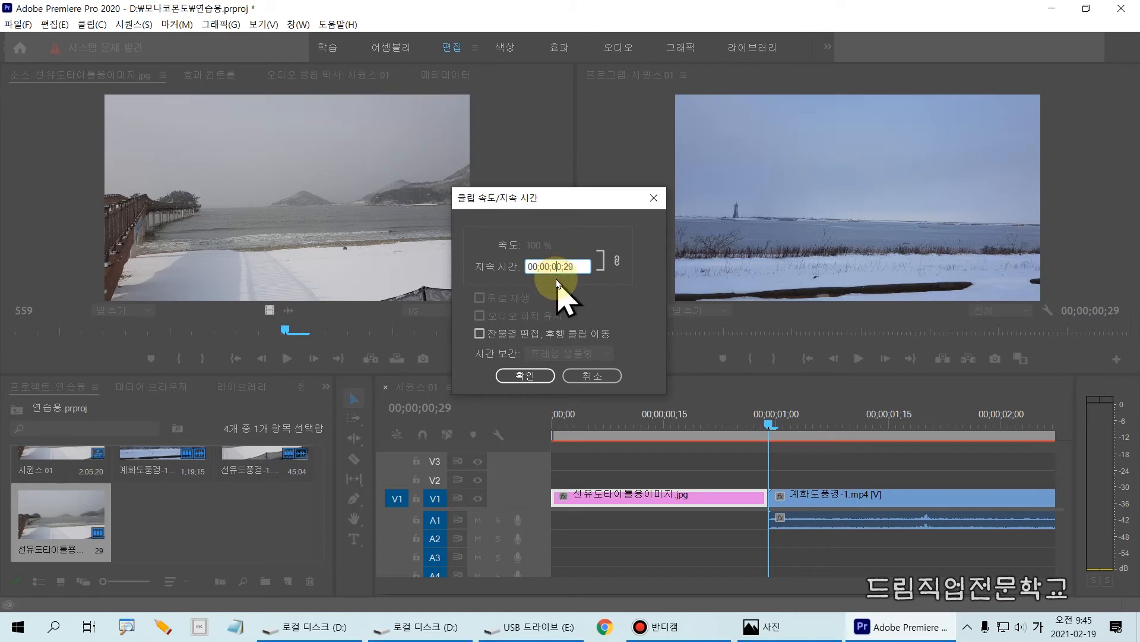
double_click(558, 266)
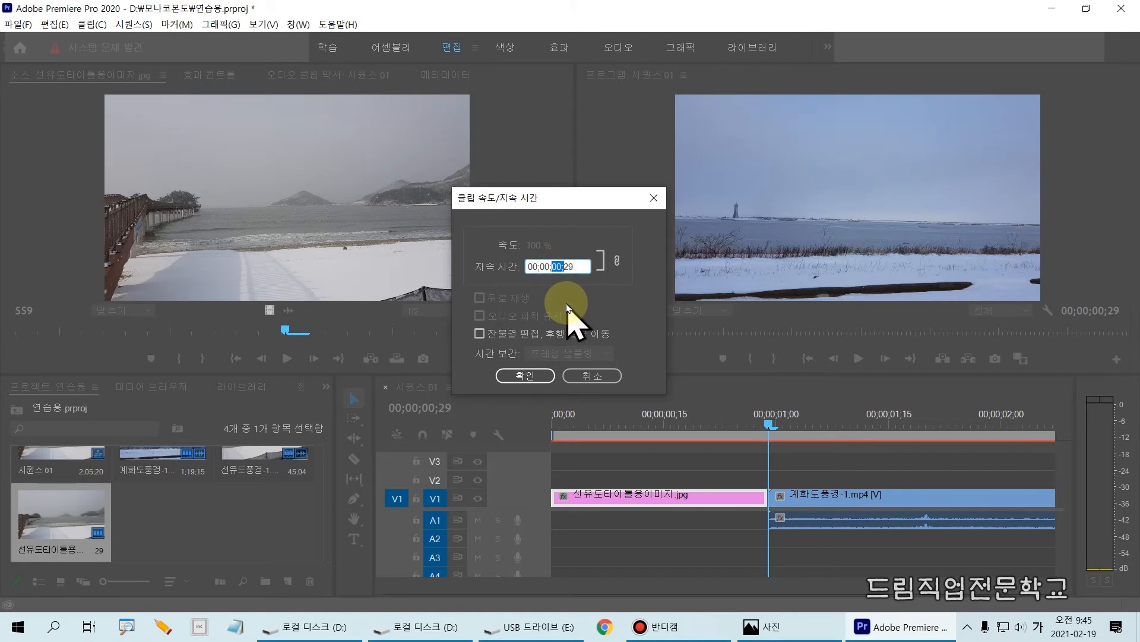
left_click(561, 267)
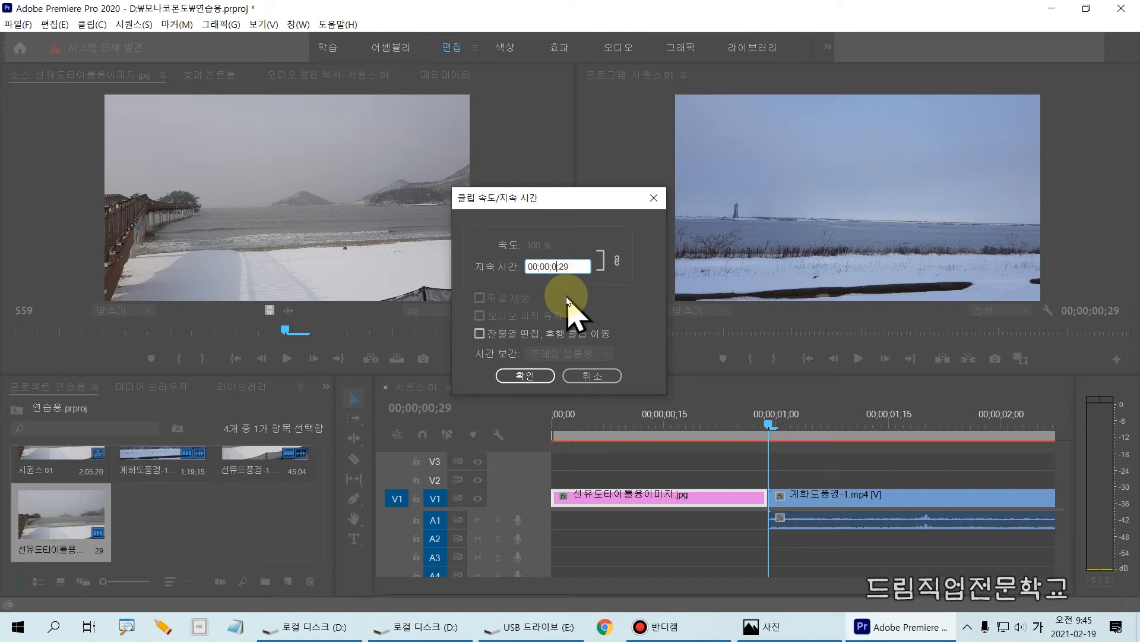
type("5")
left_click(562, 263)
key("BackSpace")
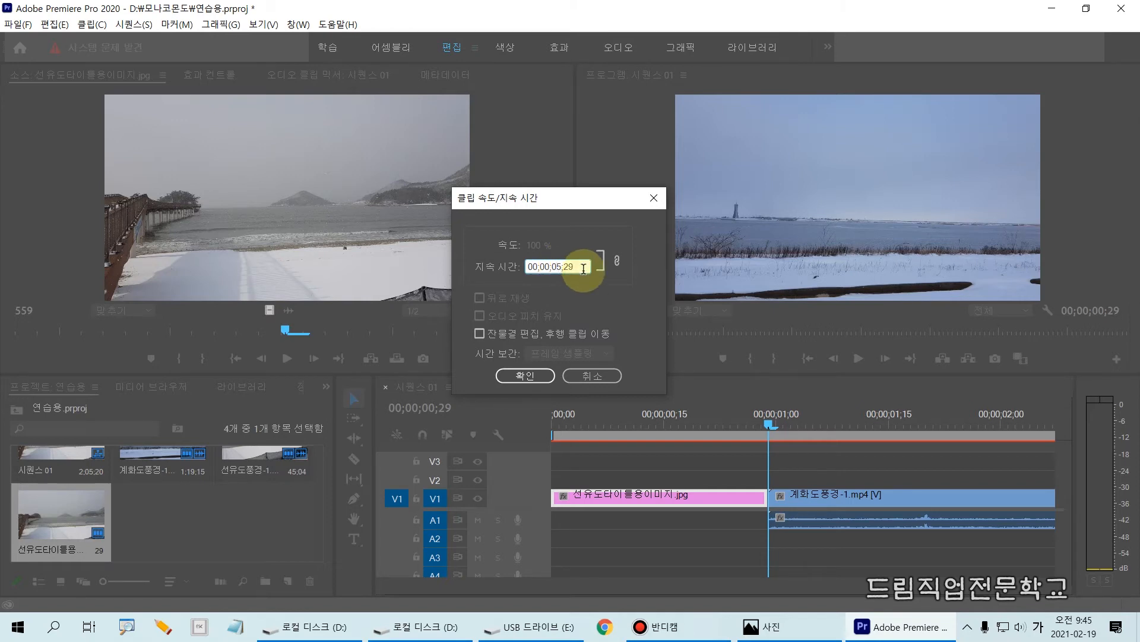
left_click(584, 266)
key("BackSpace")
key("BackSpace")
type("00")
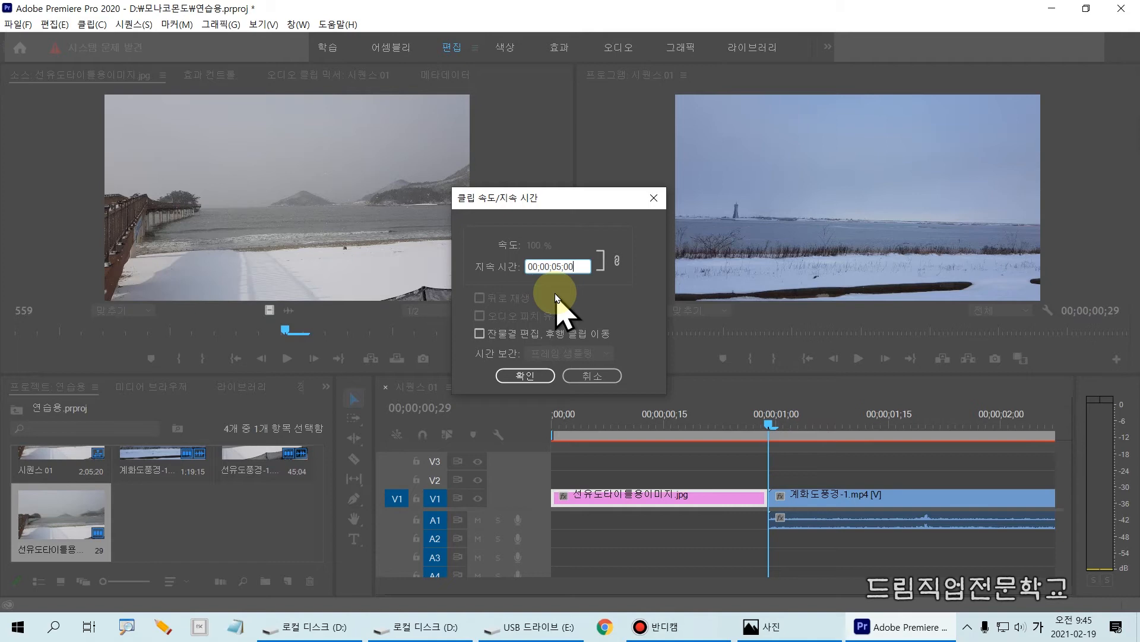
left_click(527, 374)
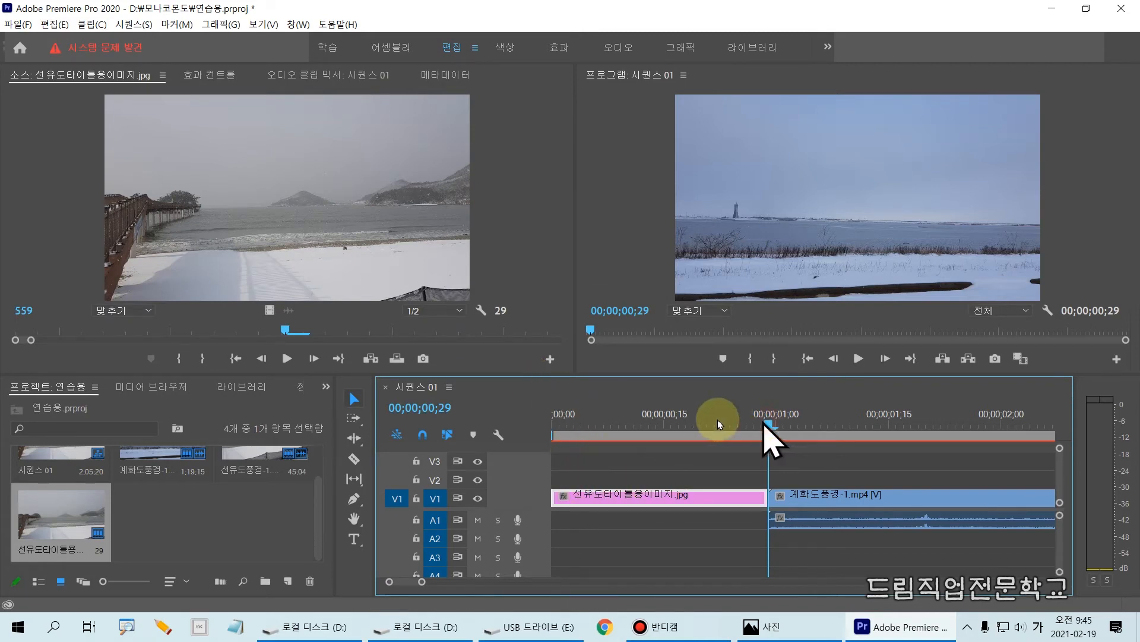
Return the playhead to the start of 시퀀스 01 and try again to give the still clip a 5-second duration
key("Home")
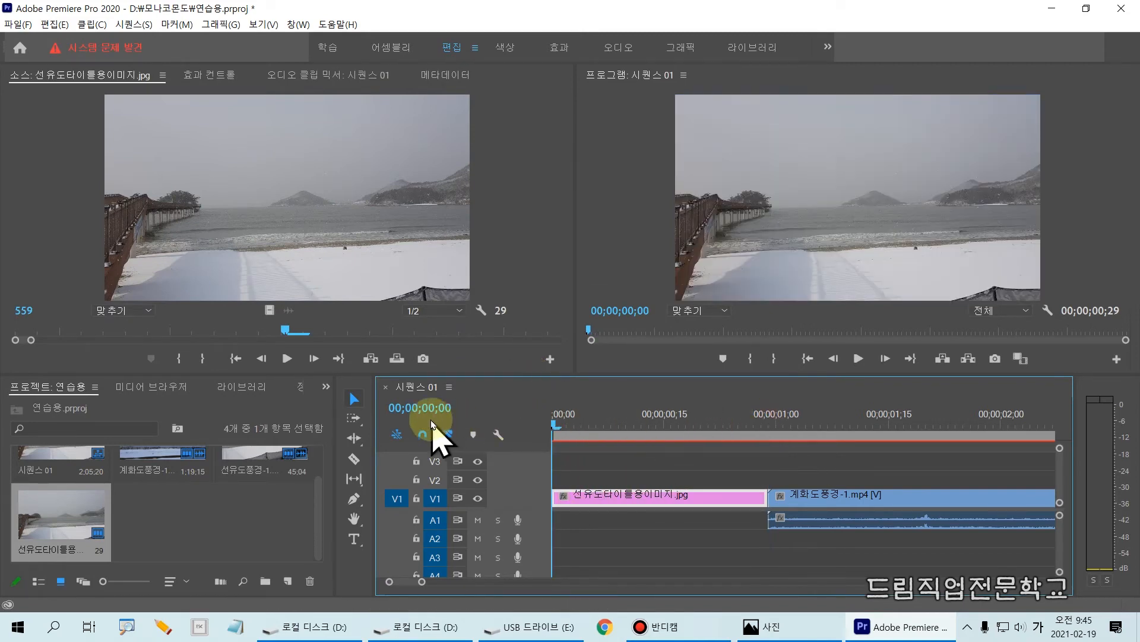
right_click(609, 500)
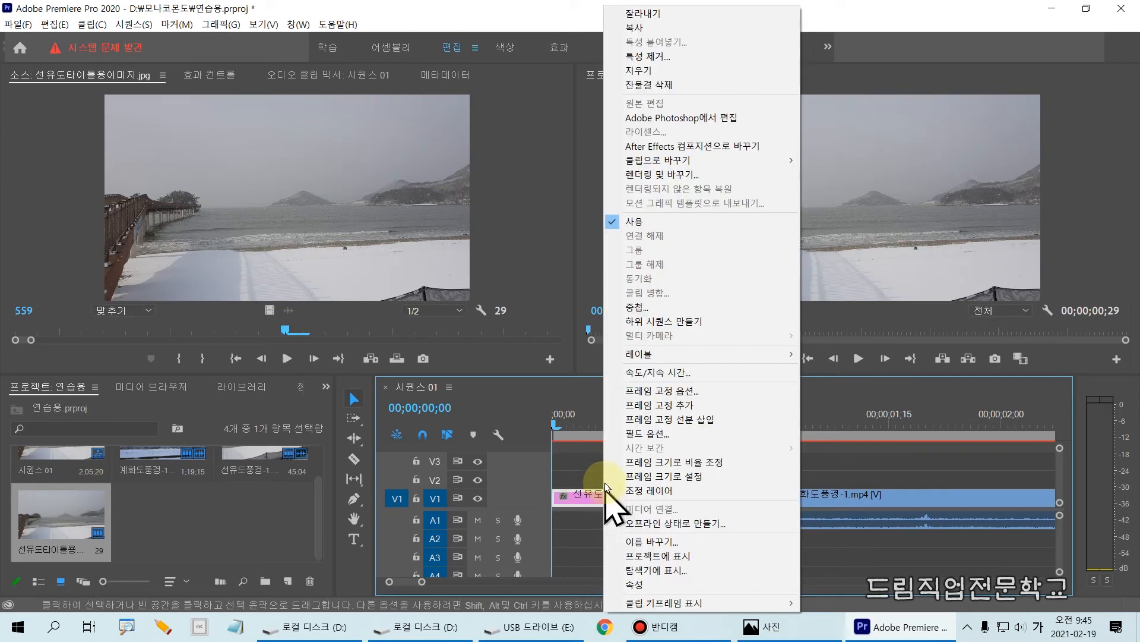
left_click(670, 371)
left_click(635, 311)
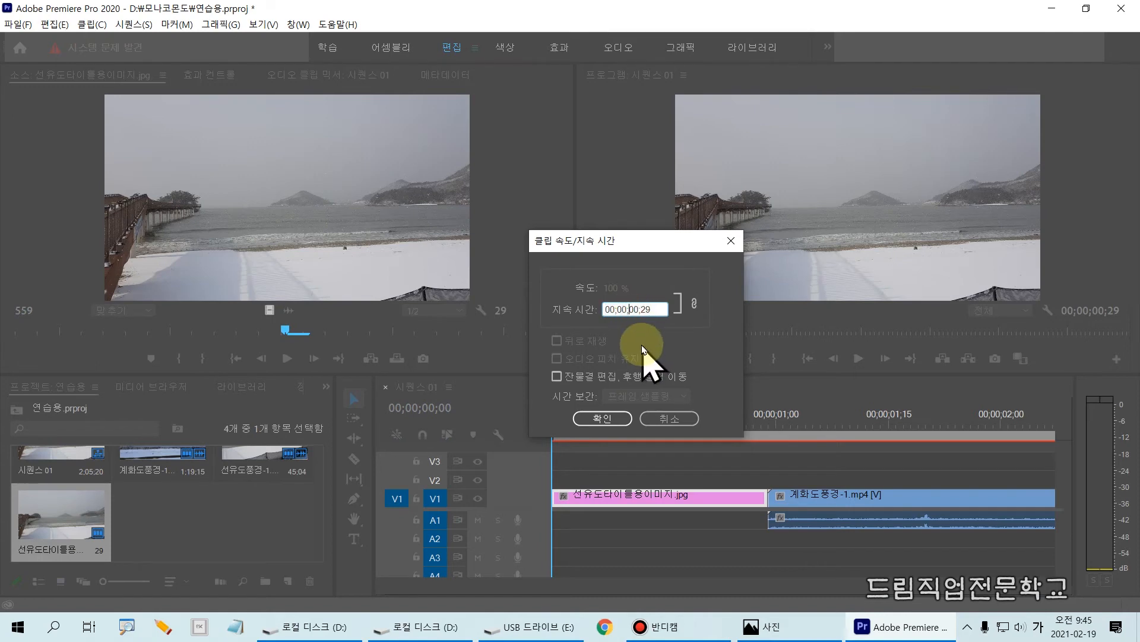
type("05")
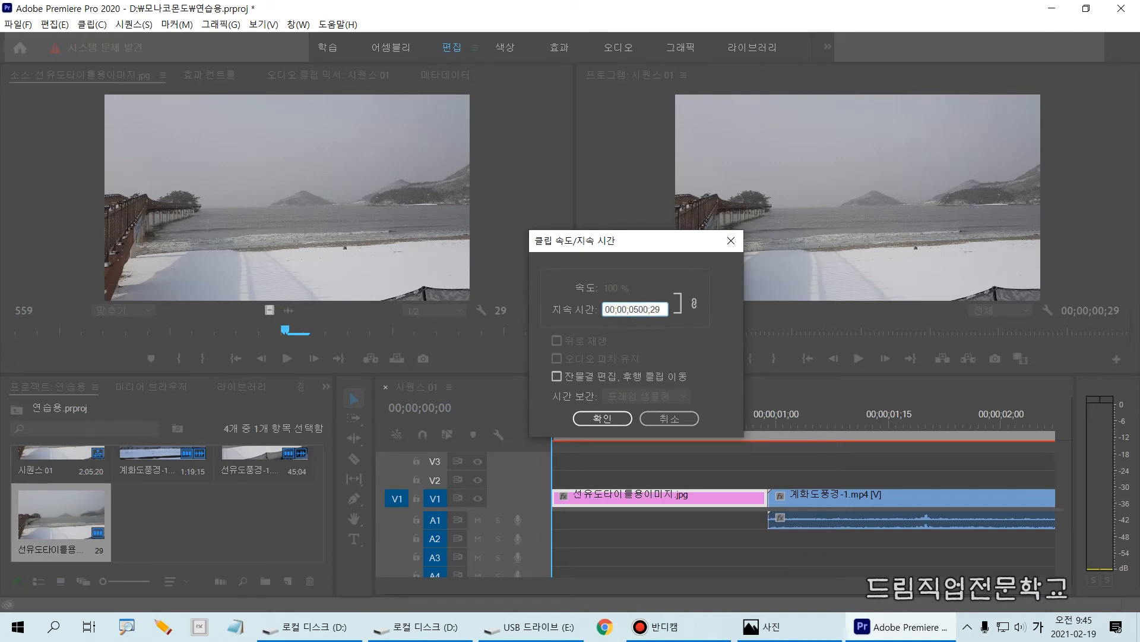
key("Delete")
key("Delete")
key("Delete")
type("0")
left_click(605, 419)
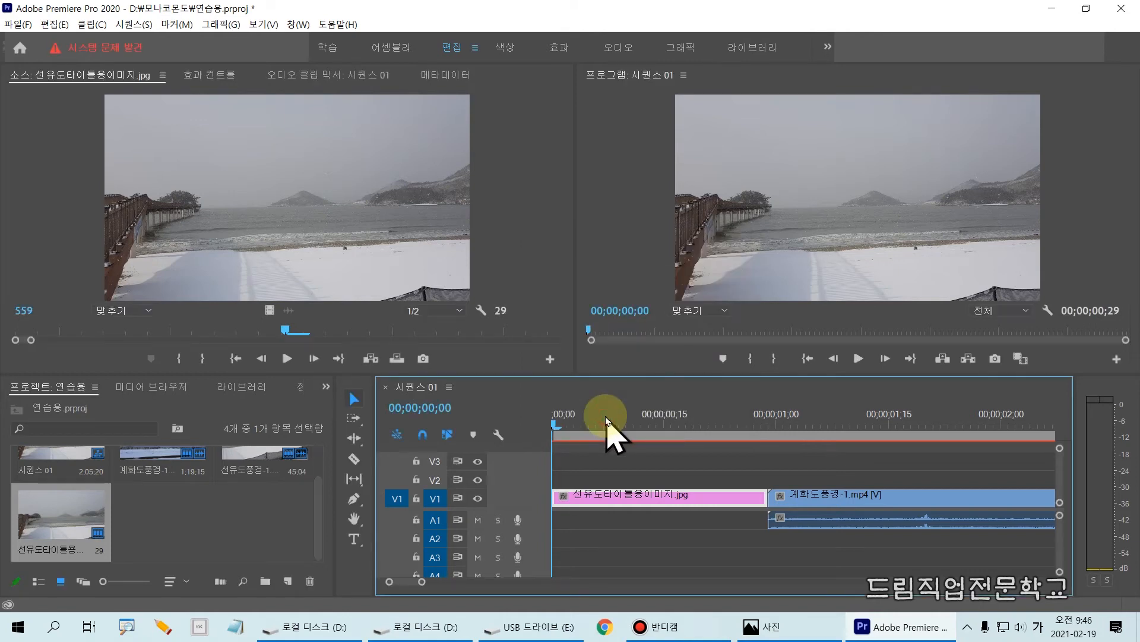
Set the 선유도타이틀용이미지.jpg clip's duration to 00;00;05;00 with 잔물결 편집, 후행 클립 이동 (ripple edit, shifting trailing clips) enabled
right_click(599, 494)
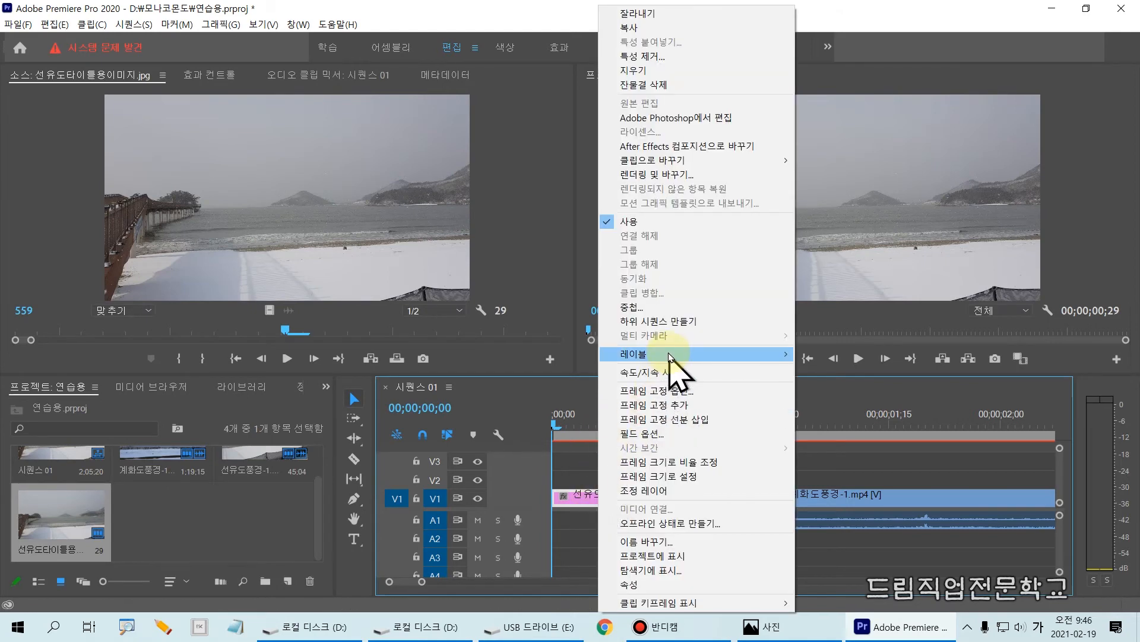
left_click(676, 379)
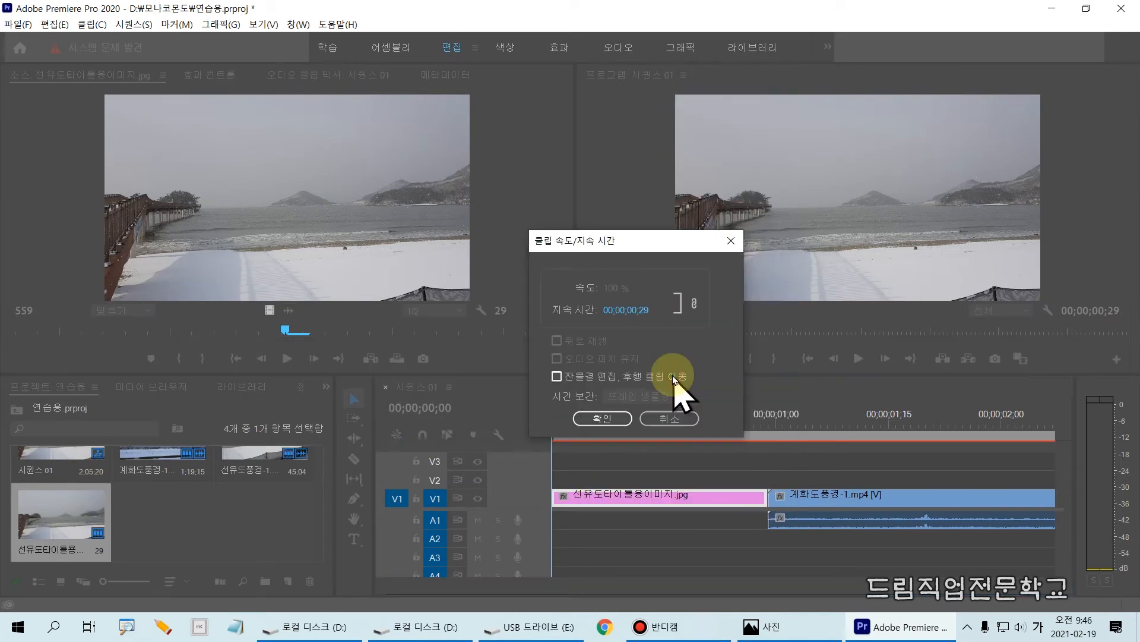
left_click(638, 376)
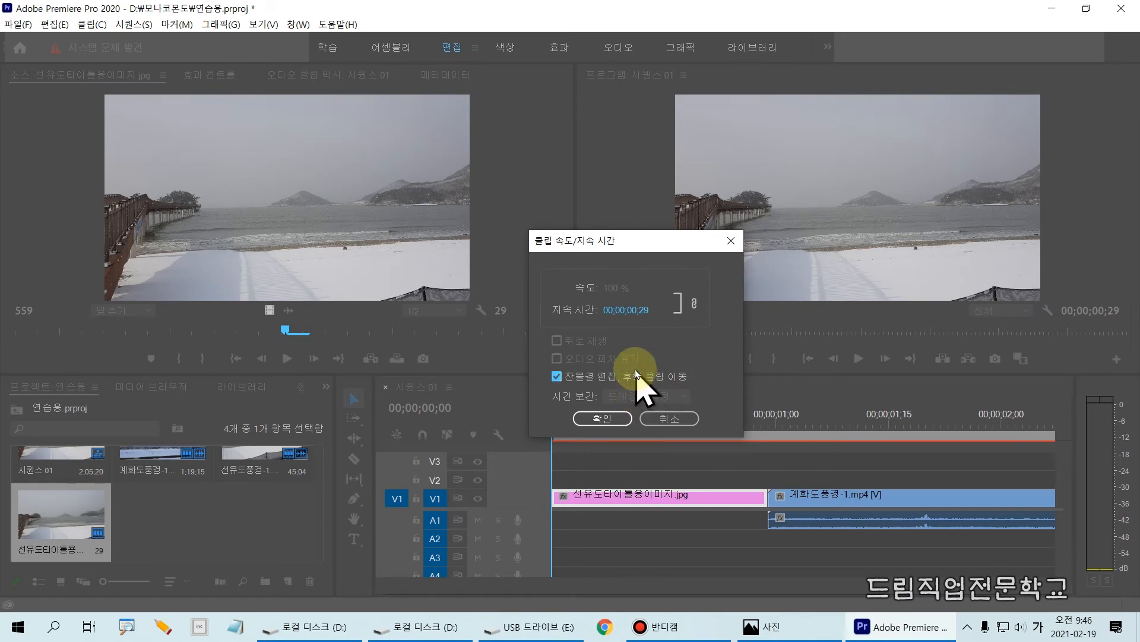
left_click(627, 308)
left_click(625, 309)
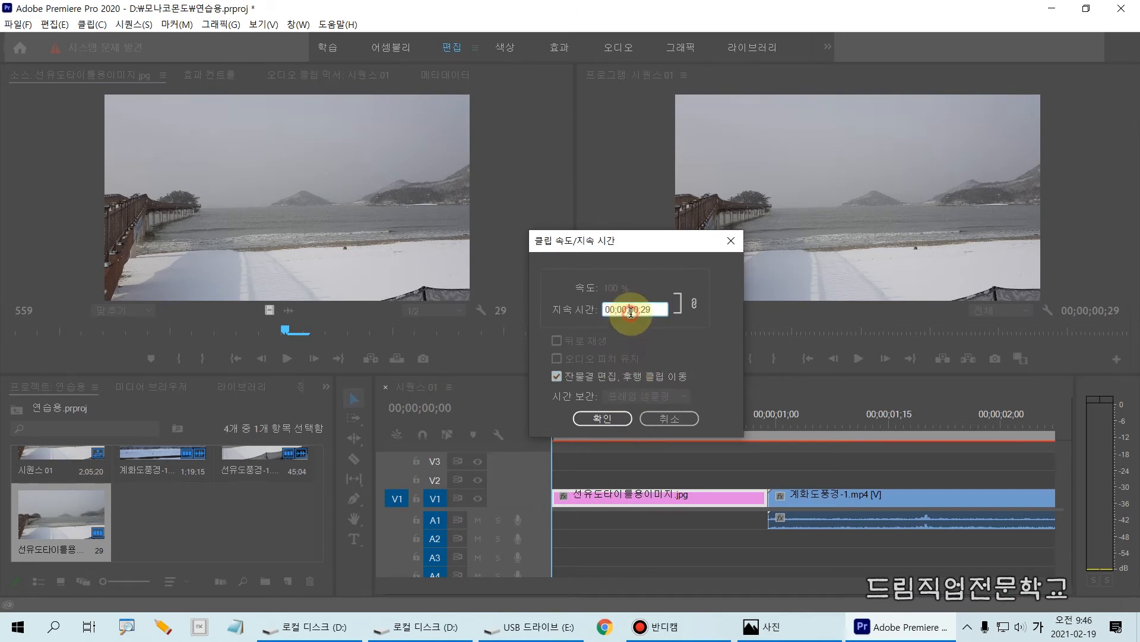
type("5")
key("Delete")
key("Delete")
type("00")
left_click(612, 419)
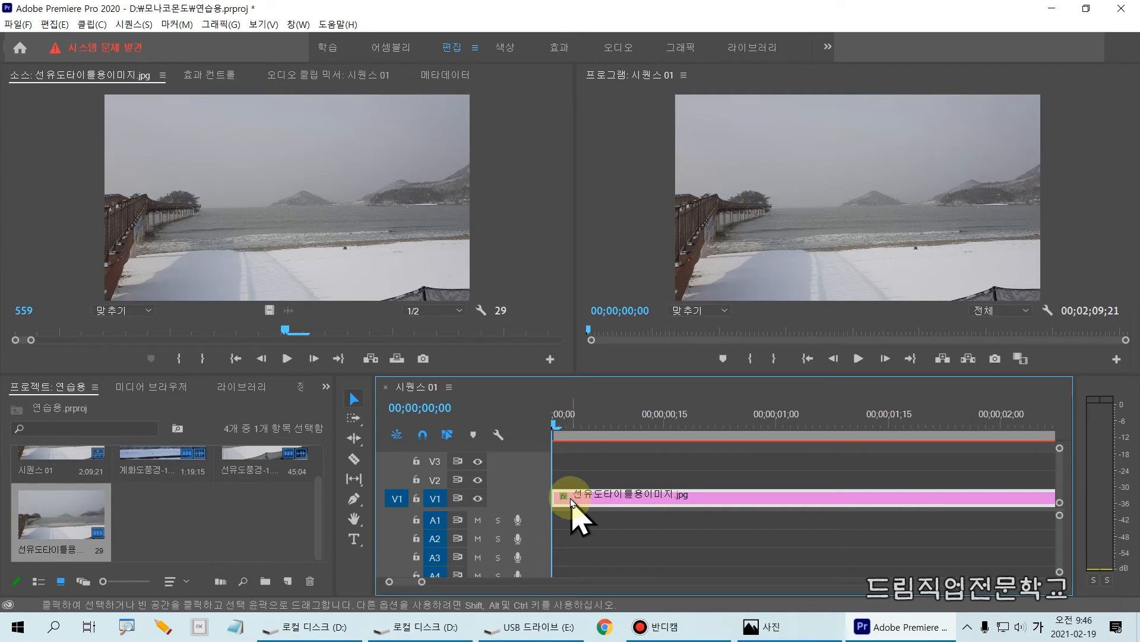
key("minus")
key("minus")
key("minus")
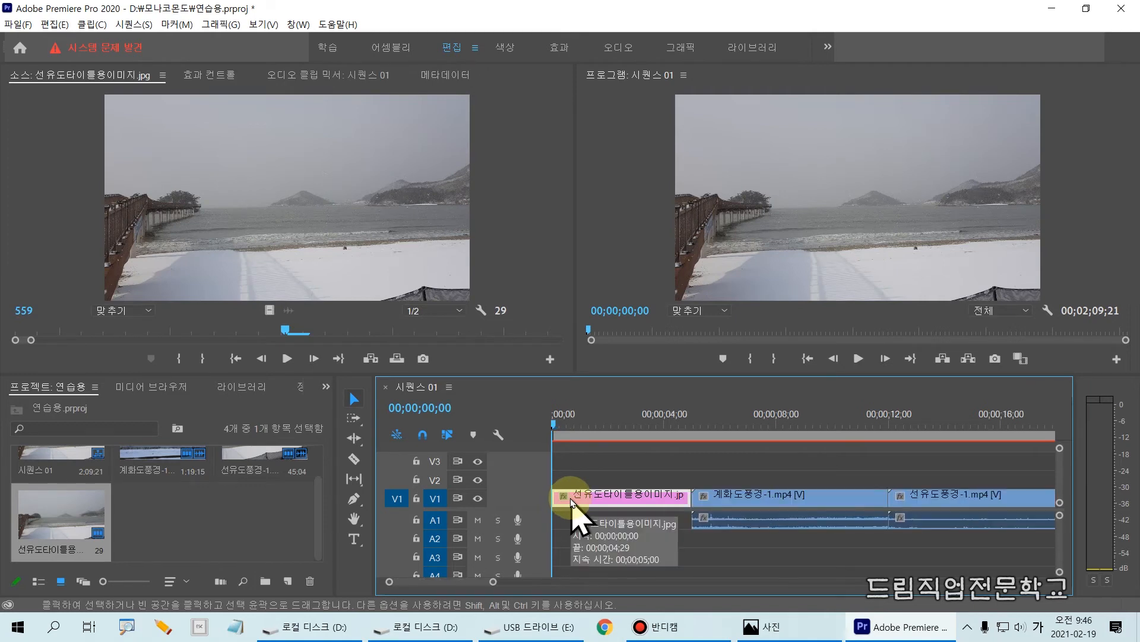
Reopen the still clip's 속도/지속 시간 (speed/duration) settings to review its duration and ripple option, and accept them
right_click(602, 504)
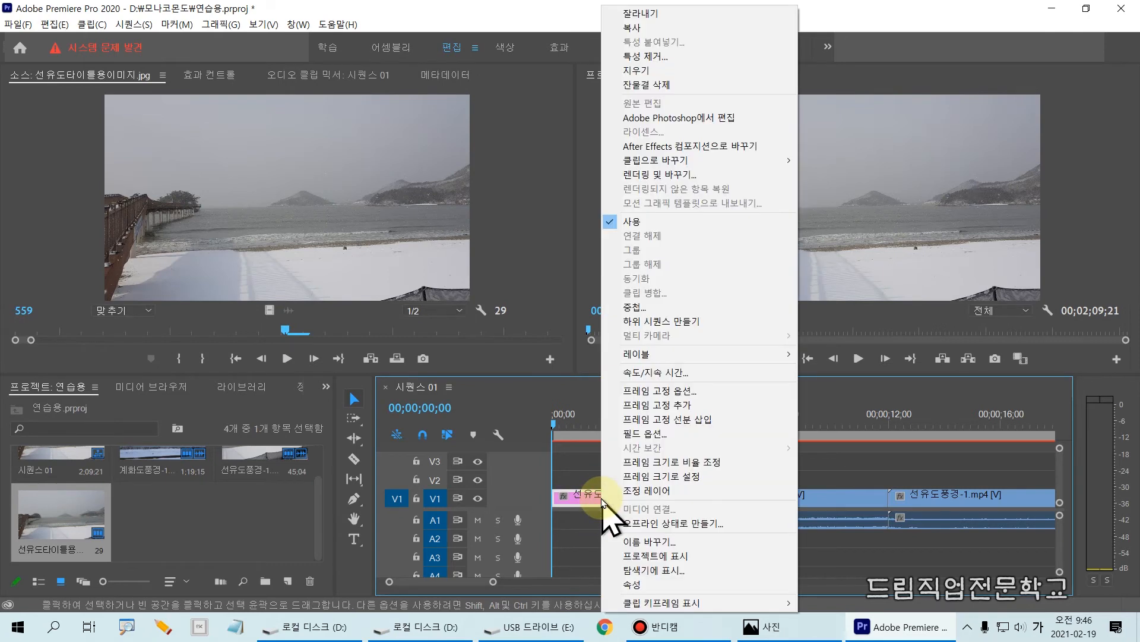
left_click(662, 374)
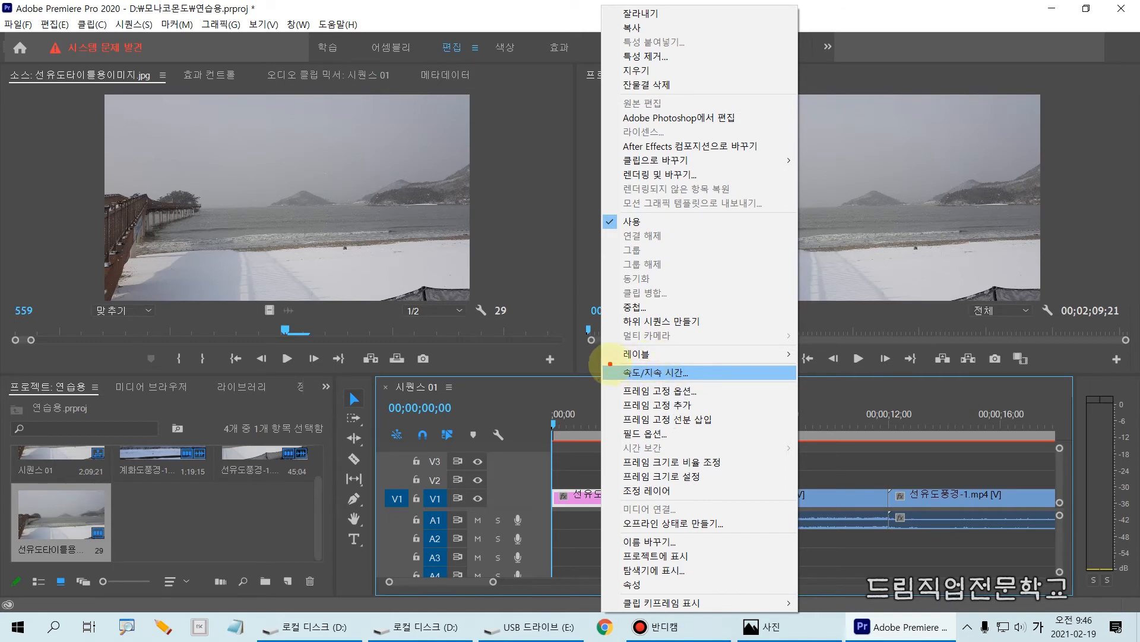
left_click(719, 379)
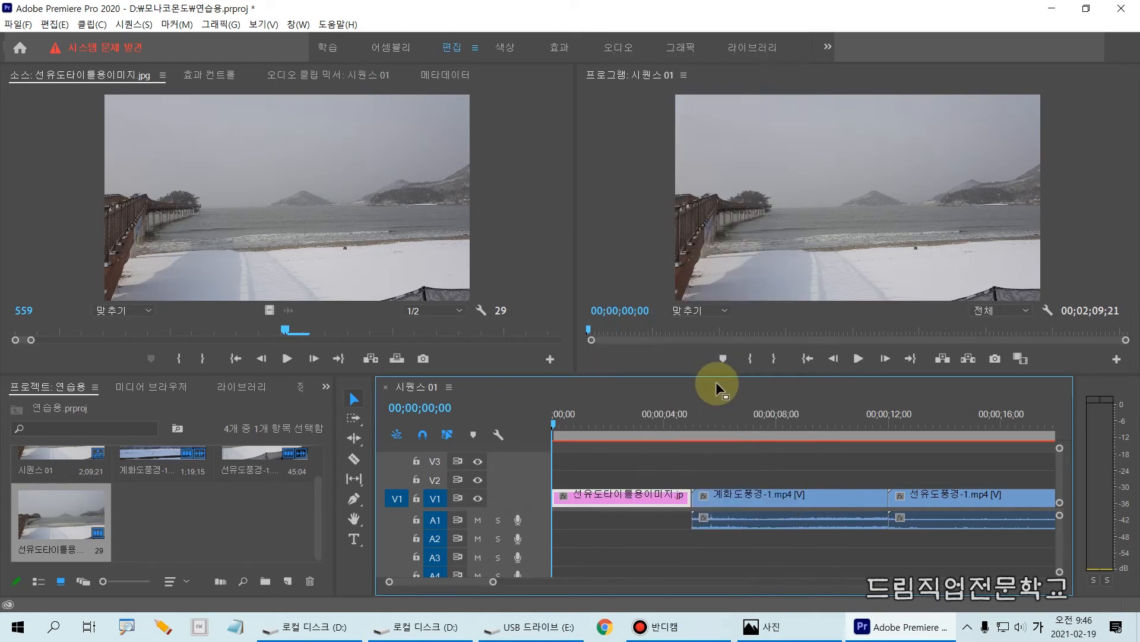
right_click(619, 494)
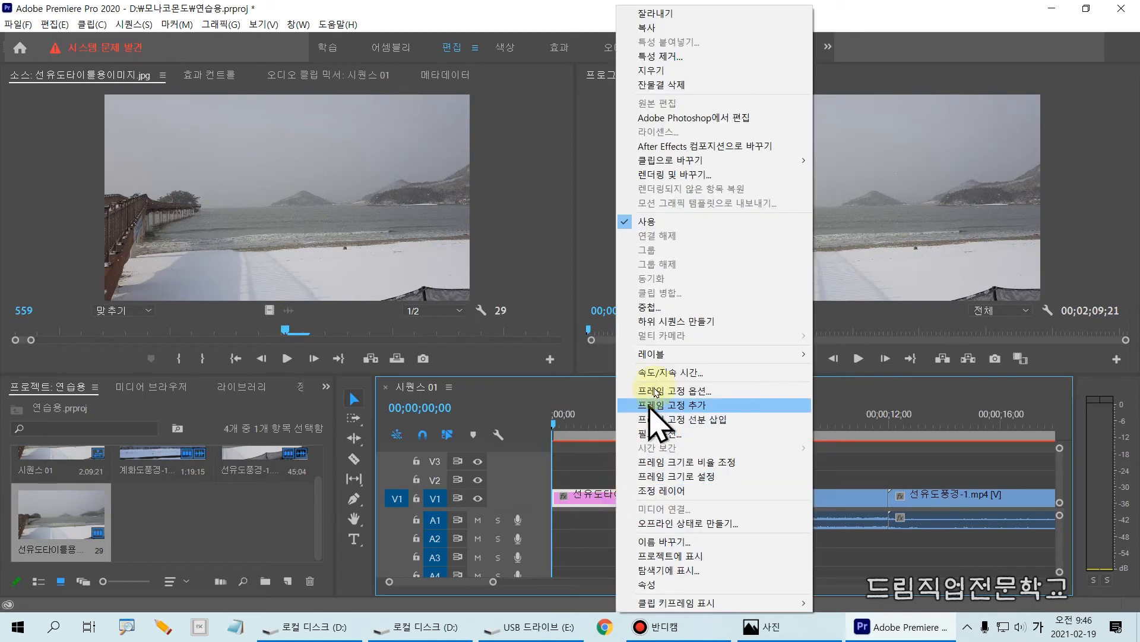
left_click(676, 372)
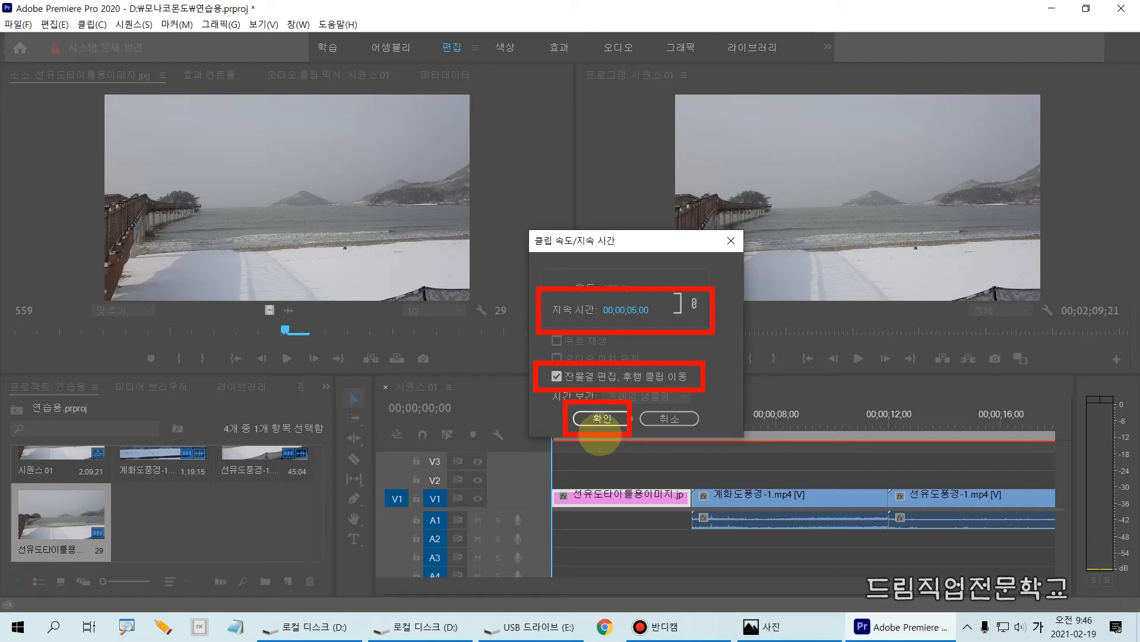
left_click(612, 418)
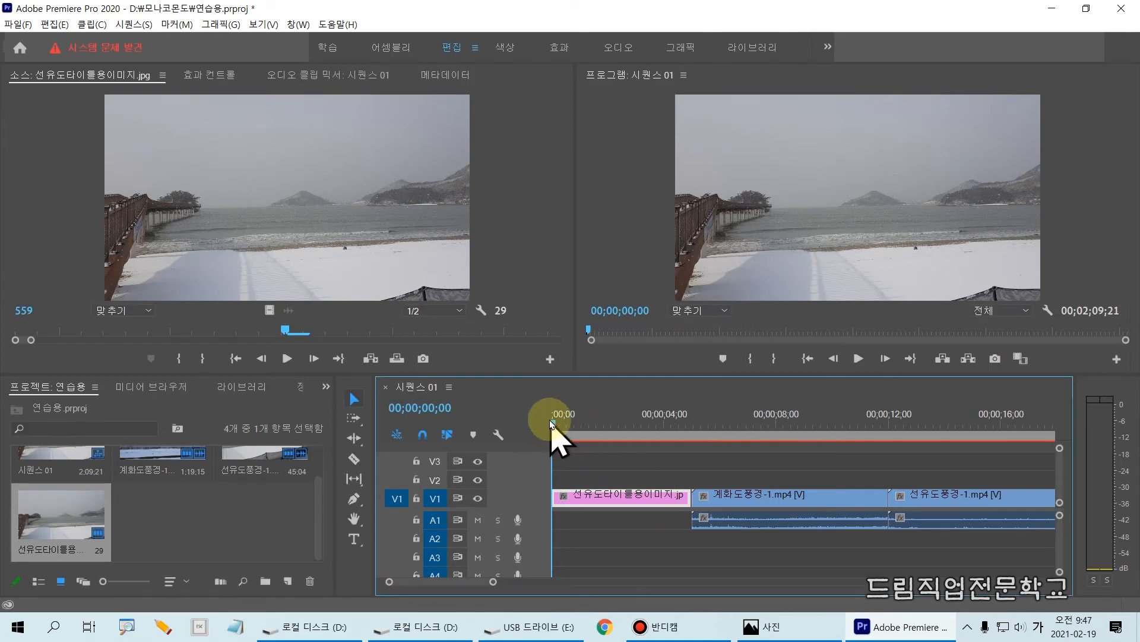
Scrub the playhead to the still clip's end at 00;00;05;00 and on into the 계화도풍경-1.mp4 clip, and return to the sequence start
left_click_drag(553, 420, 694, 432)
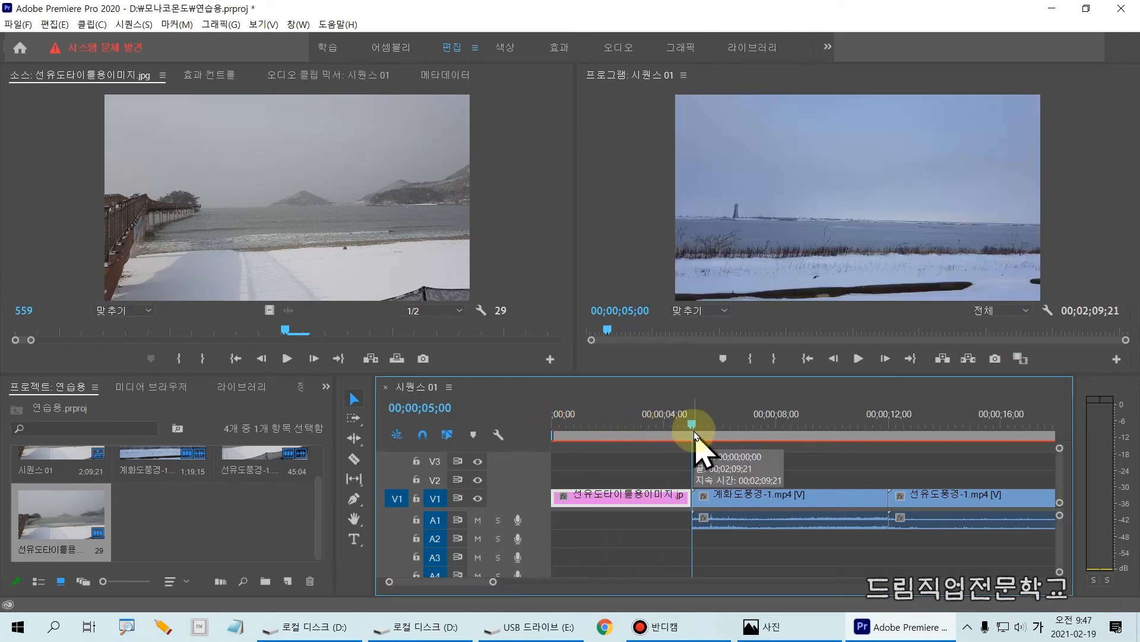
left_click_drag(678, 391, 703, 574)
mouse_move(363, 379)
left_mouse_down()
mouse_move(454, 429)
mouse_move(485, 426)
left_mouse_up()
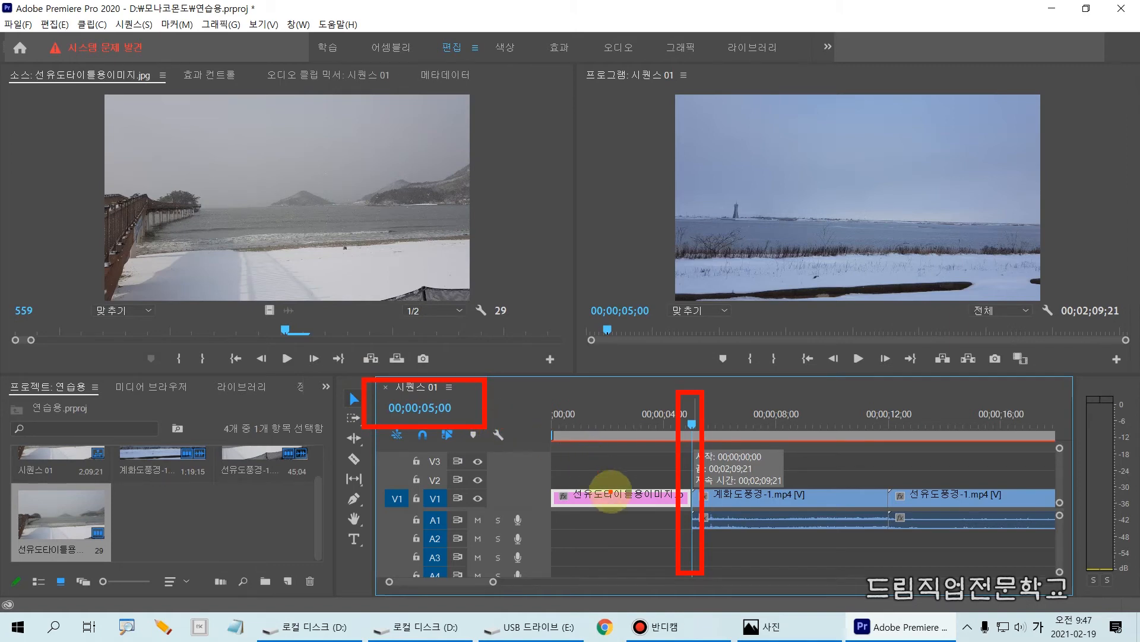
mouse_move(607, 458)
left_mouse_down()
mouse_move(607, 493)
mouse_move(599, 482)
mouse_move(634, 480)
left_mouse_up()
key("Escape")
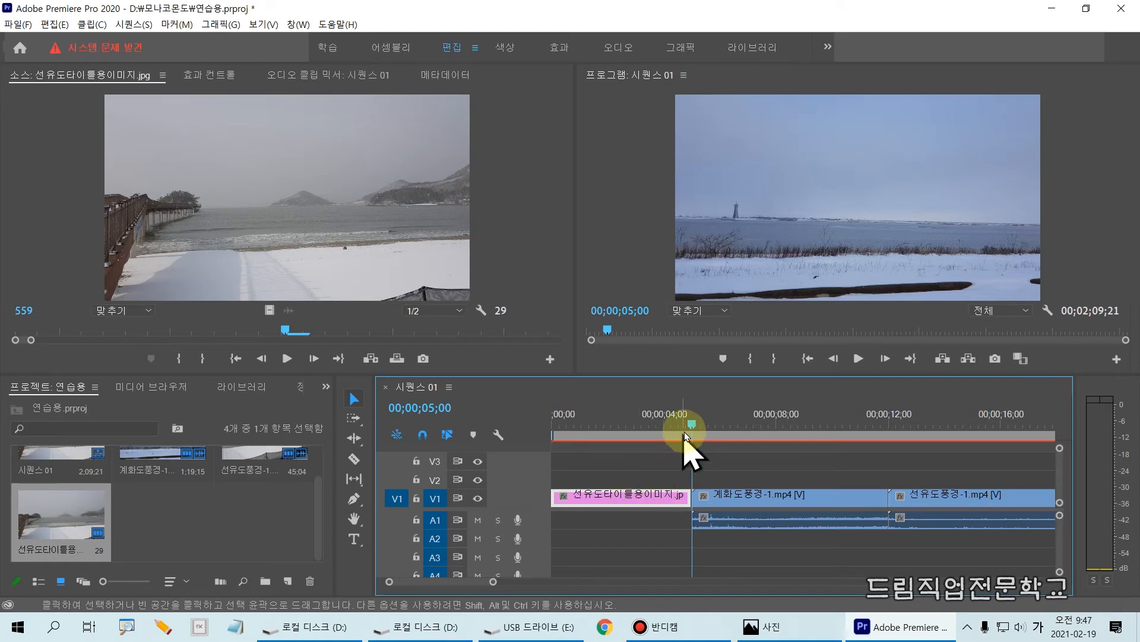
left_click_drag(692, 429, 505, 422)
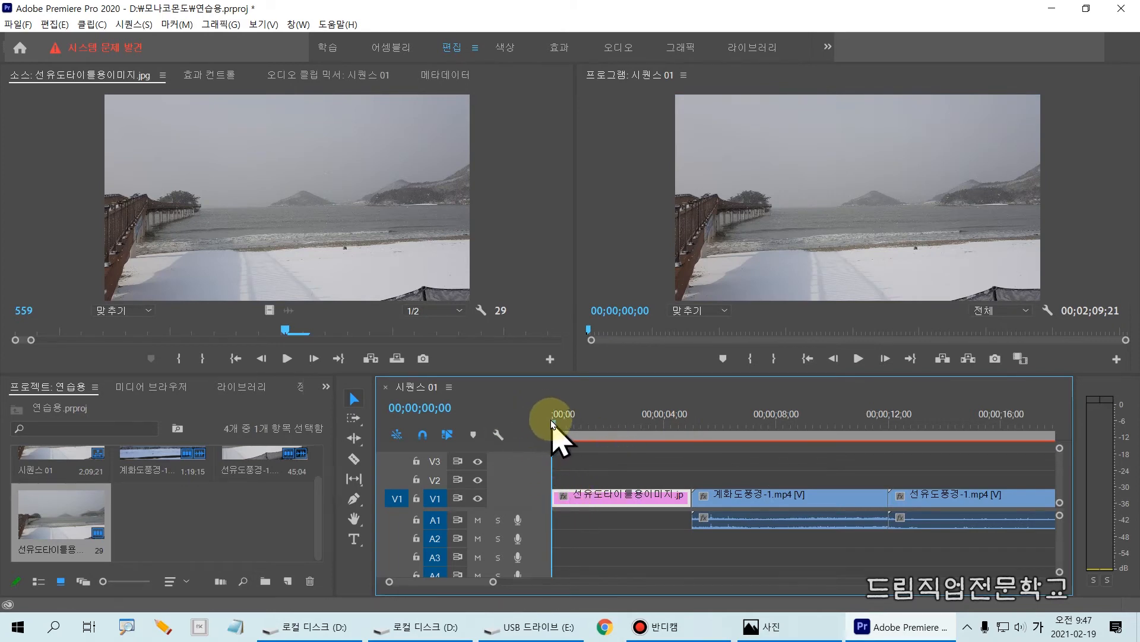
left_click_drag(557, 426, 851, 441)
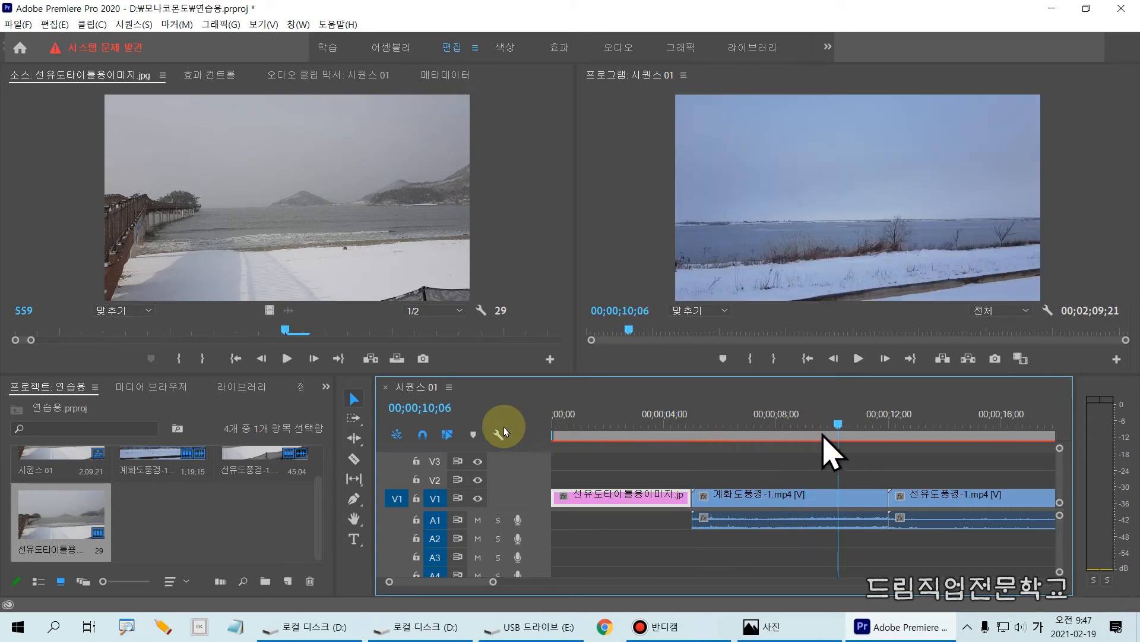
key("Home")
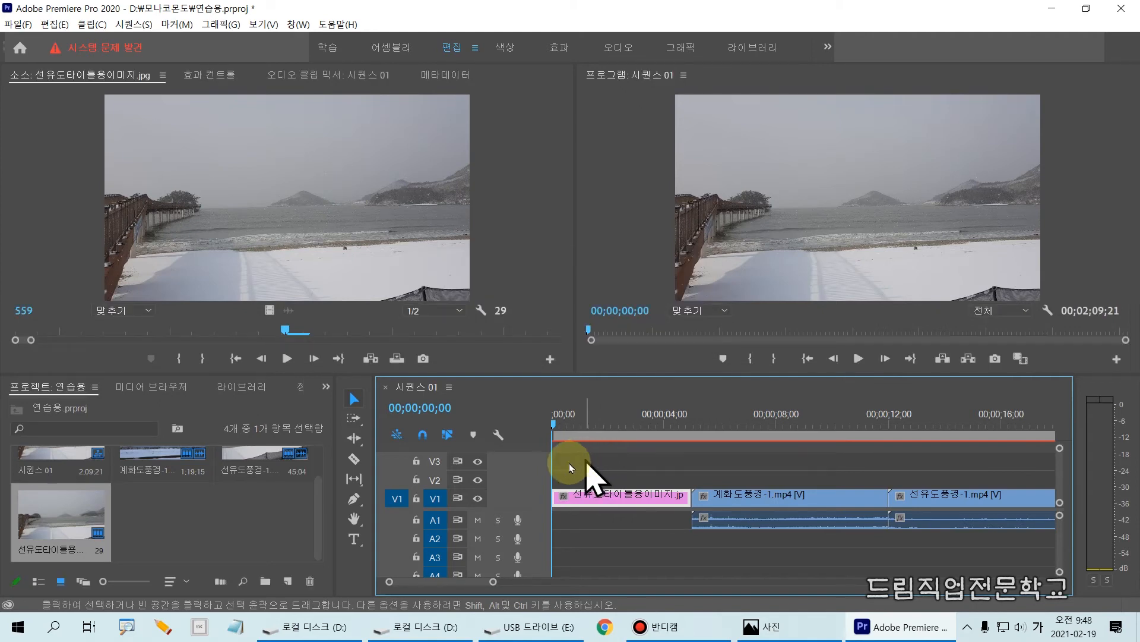
Start a text line with the Type tool in the sky above the sea in the 시퀀스 01 program preview
mouse_move(326, 520)
left_mouse_down()
mouse_move(376, 543)
mouse_move(380, 557)
left_mouse_up()
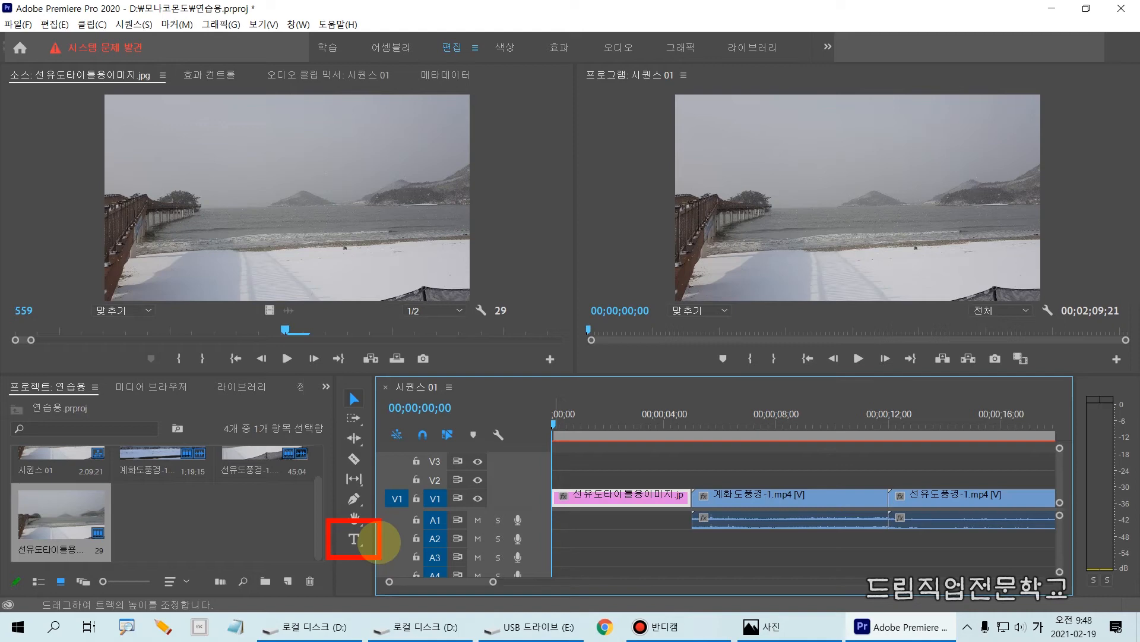
key("Escape")
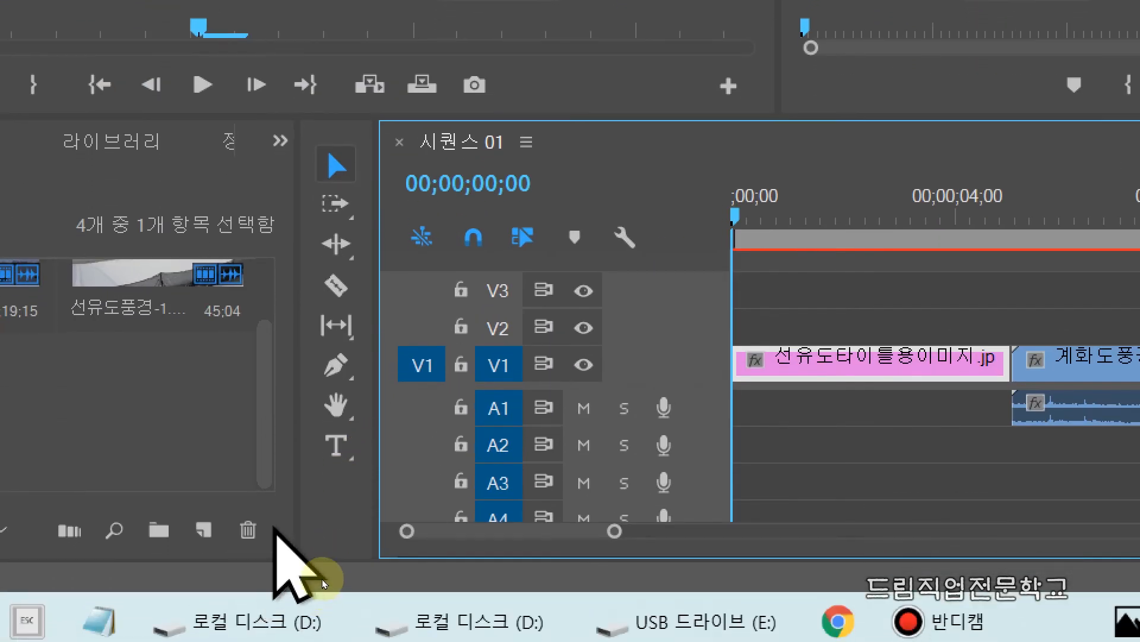
left_click(359, 560)
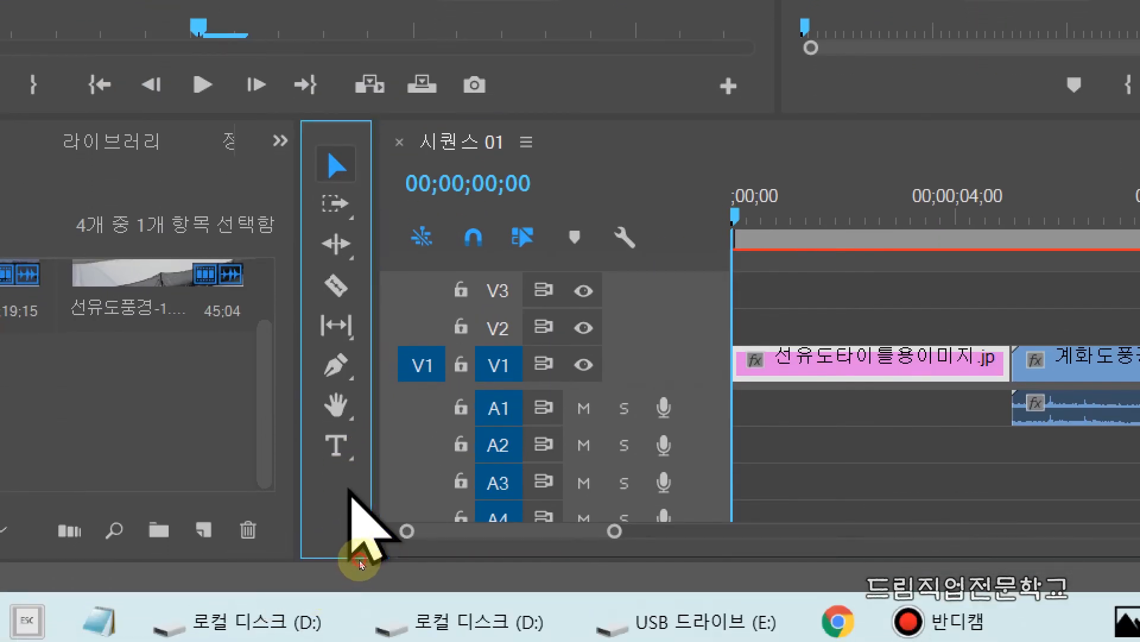
mouse_move(288, 421)
left_mouse_down()
mouse_move(359, 454)
mouse_move(390, 483)
left_mouse_up()
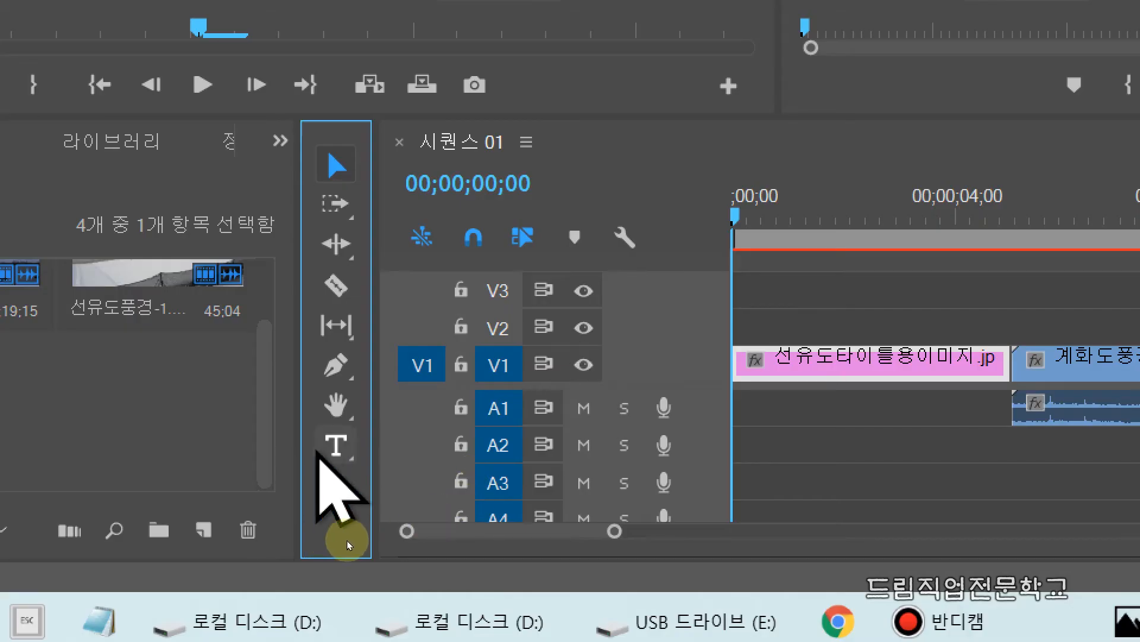
key("t")
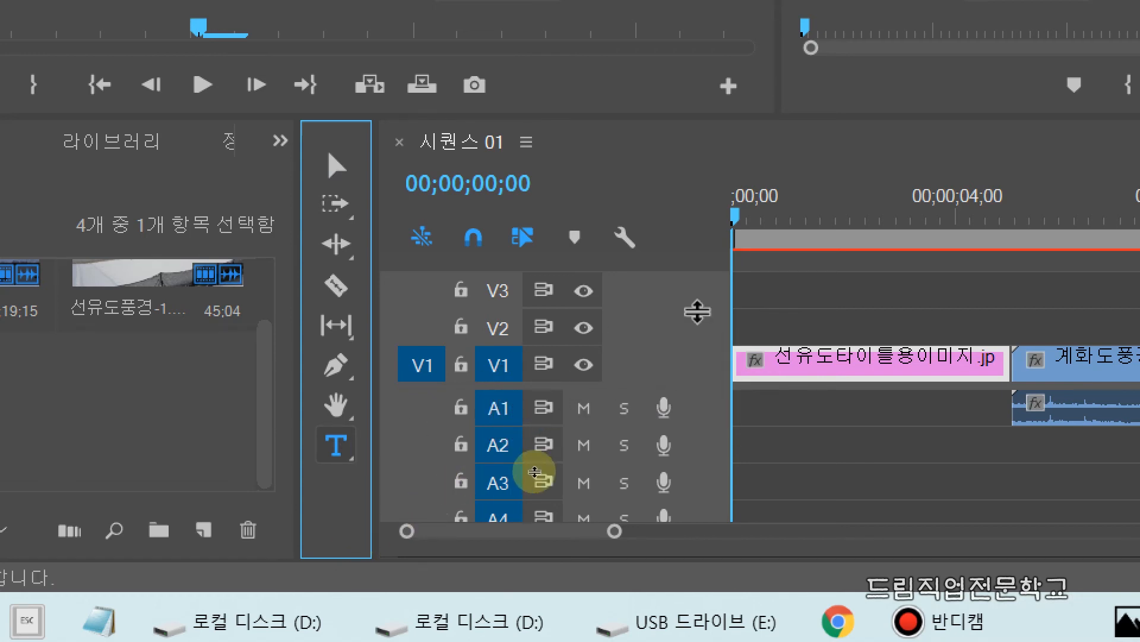
scroll(739, 344, "down", 3)
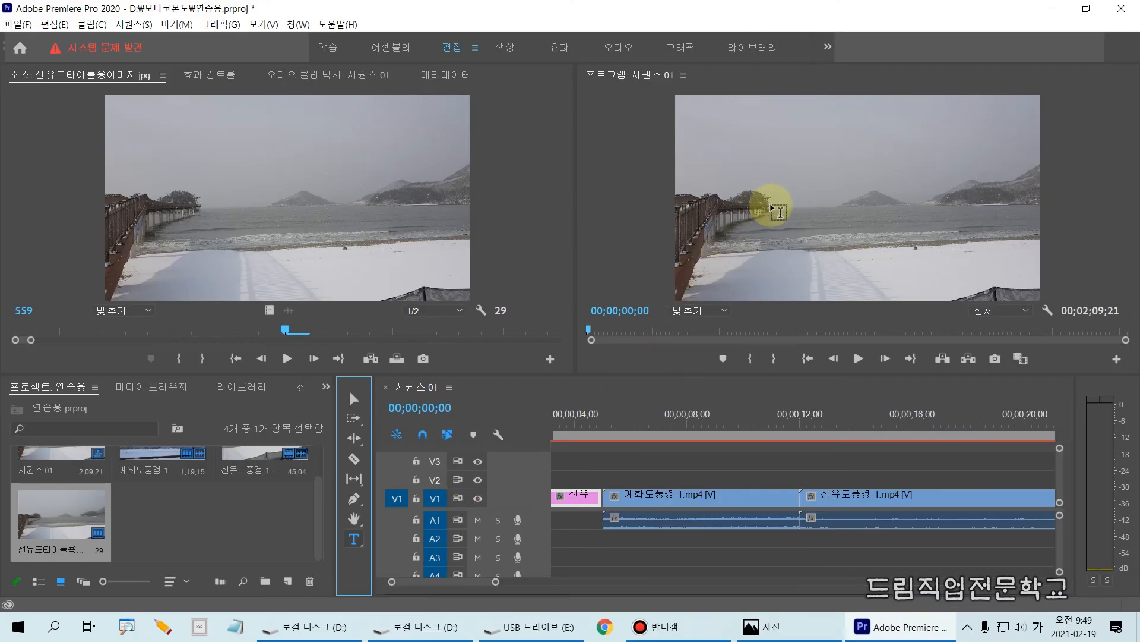
mouse_move(647, 82)
left_mouse_down()
mouse_move(760, 228)
mouse_move(1070, 314)
left_mouse_up()
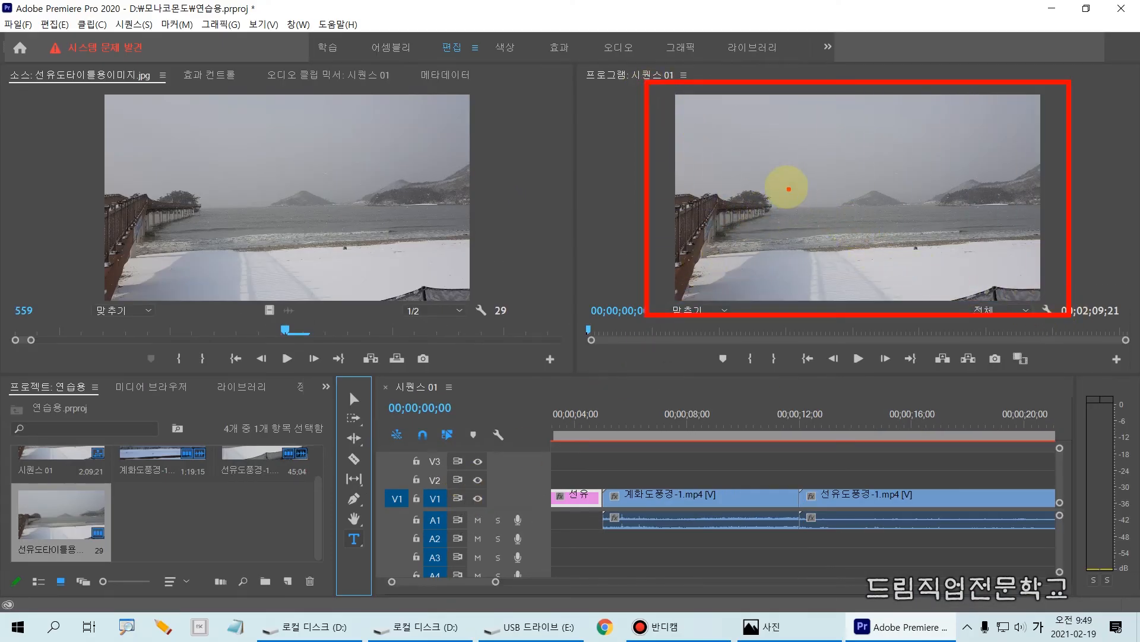
left_click_drag(786, 177, 783, 207)
key("Escape")
left_click(788, 177)
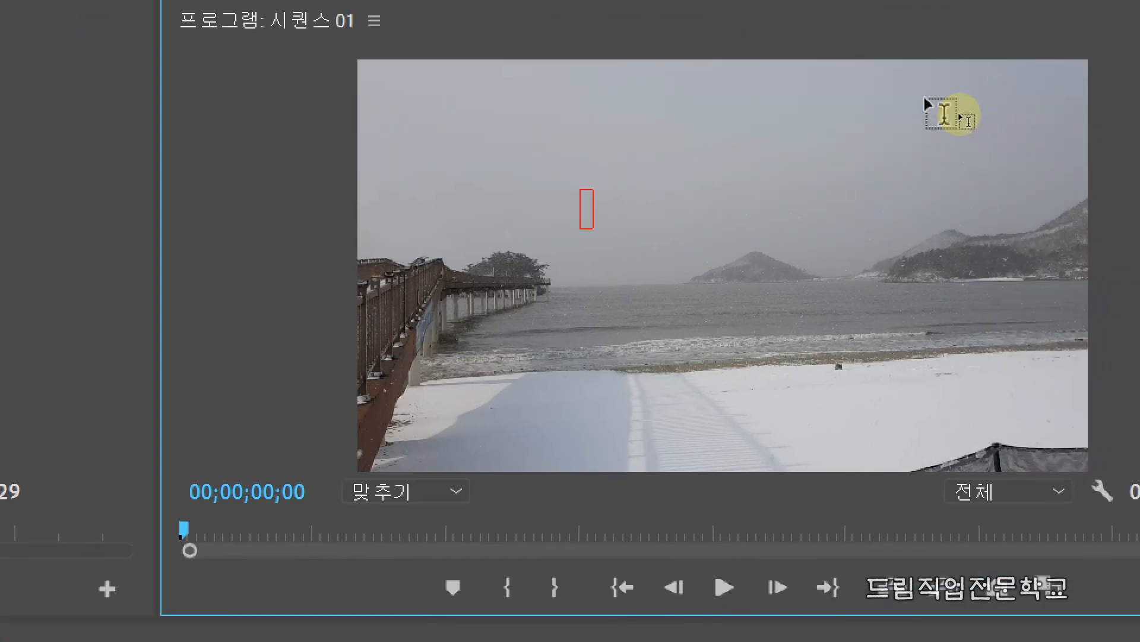
left_click(926, 100)
left_click(576, 209)
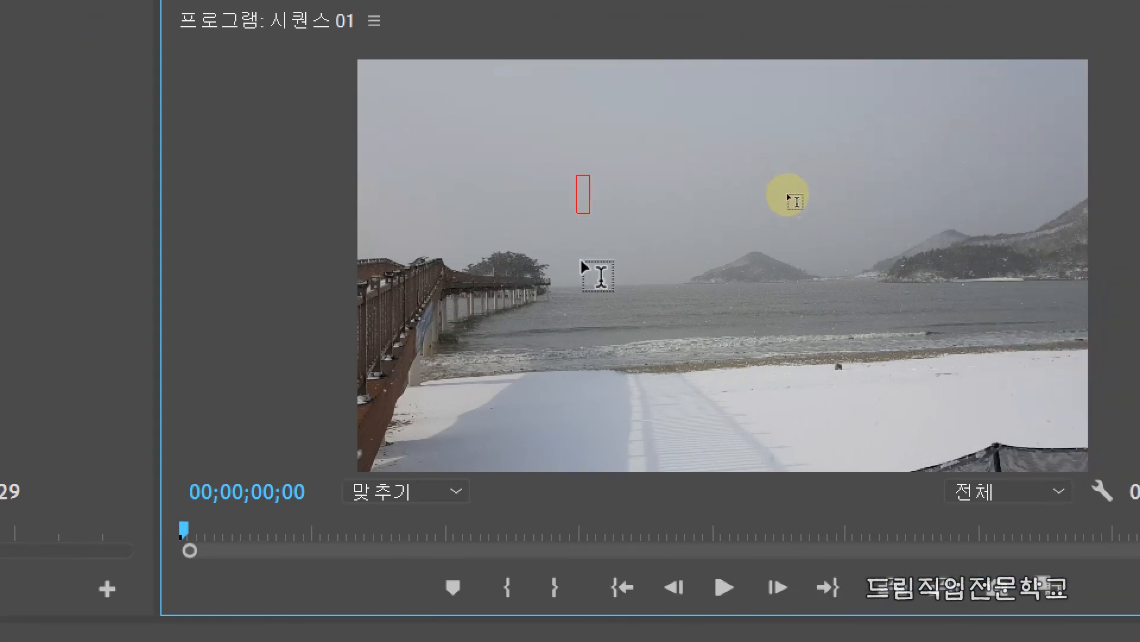
left_click(568, 230)
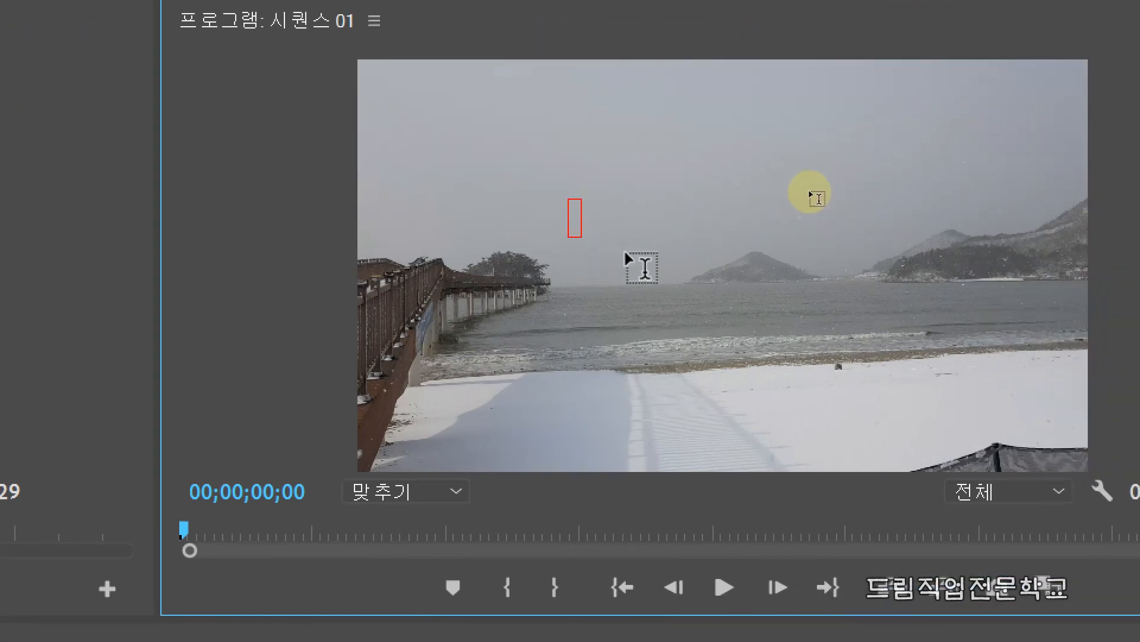
type("ㅇㄹㄹㅇㄹㅇㄹ")
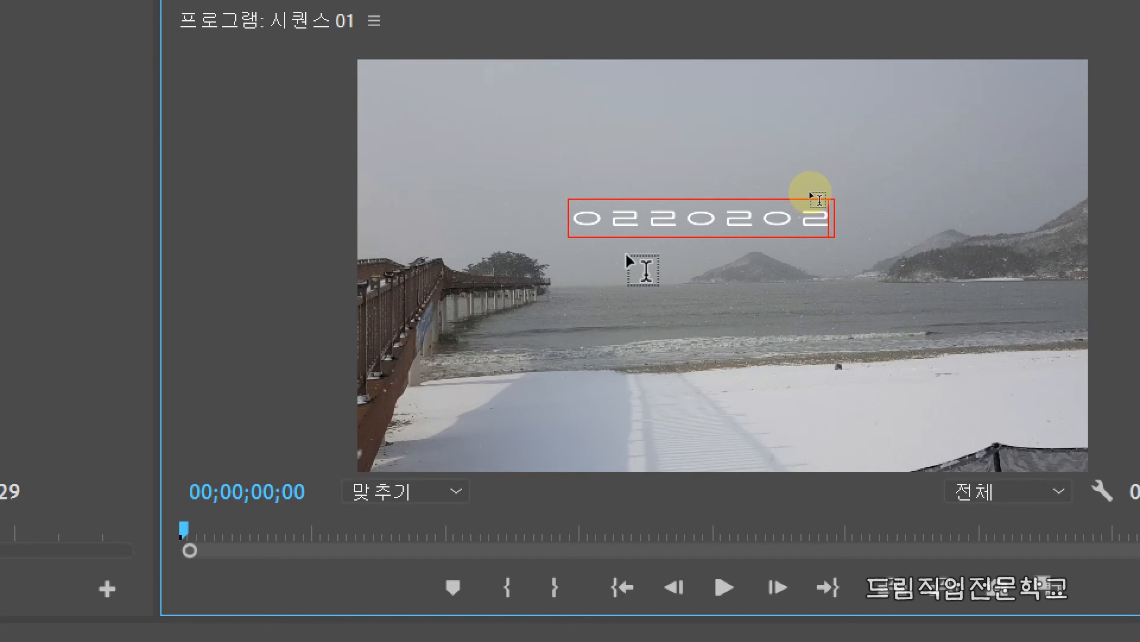
key("BackSpace")
key("BackSpace")
key("BackSpace")
key("BackSpace")
key("BackSpace")
key("BackSpace")
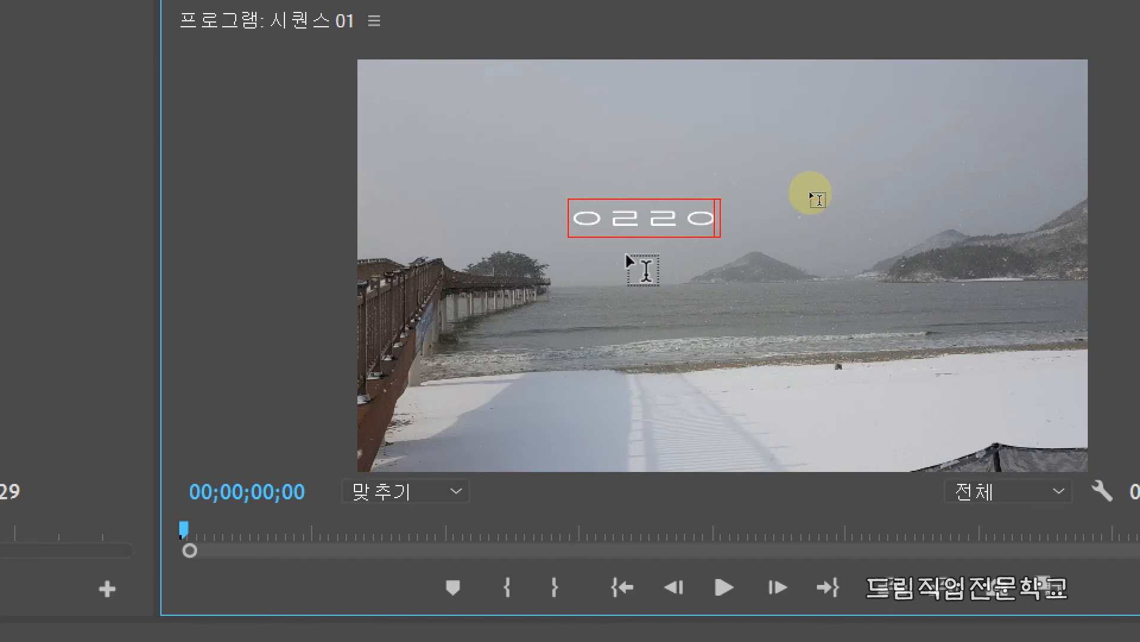
key("BackSpace")
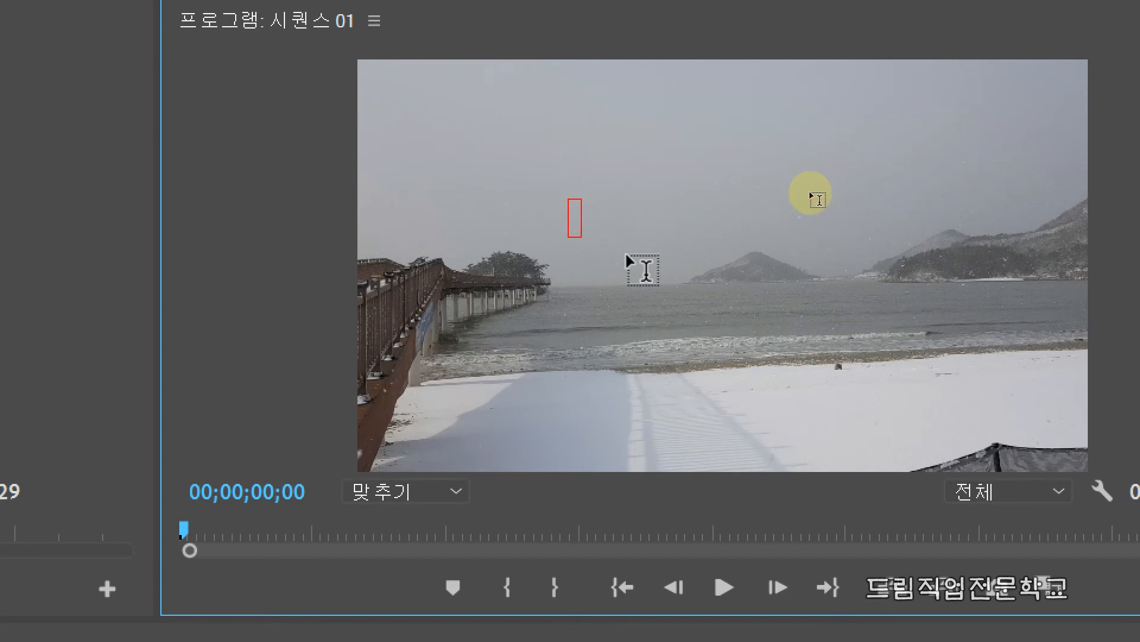
Enter the title text "여행은 즐거워" over the still image and put the playhead at the start of 시퀀스 01
type("여행")
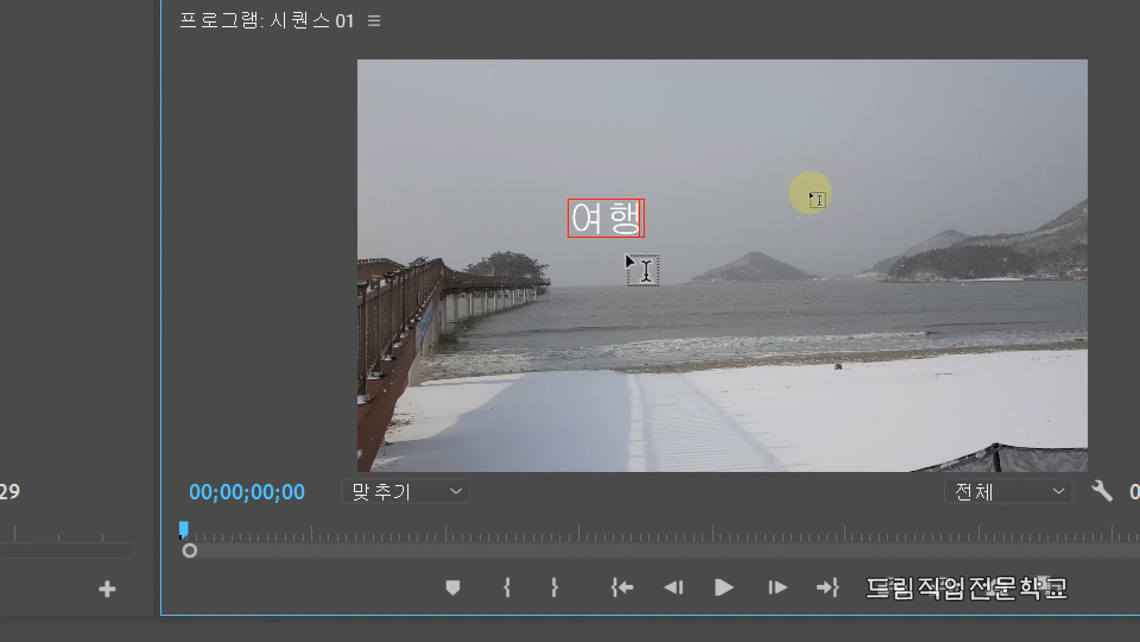
type("은")
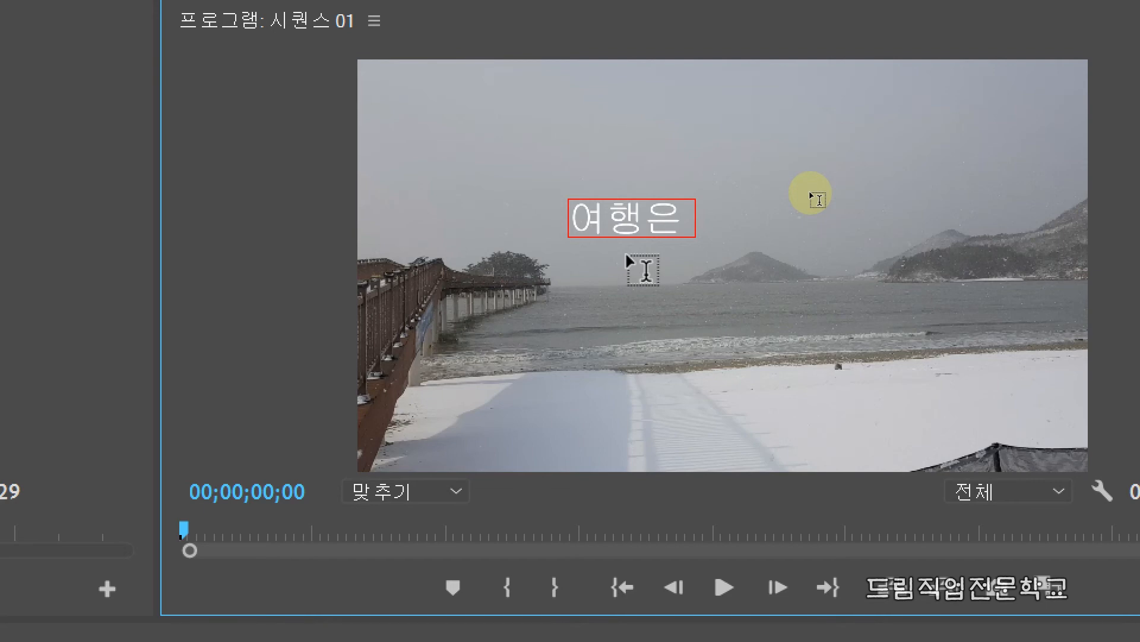
type(" 즐거워")
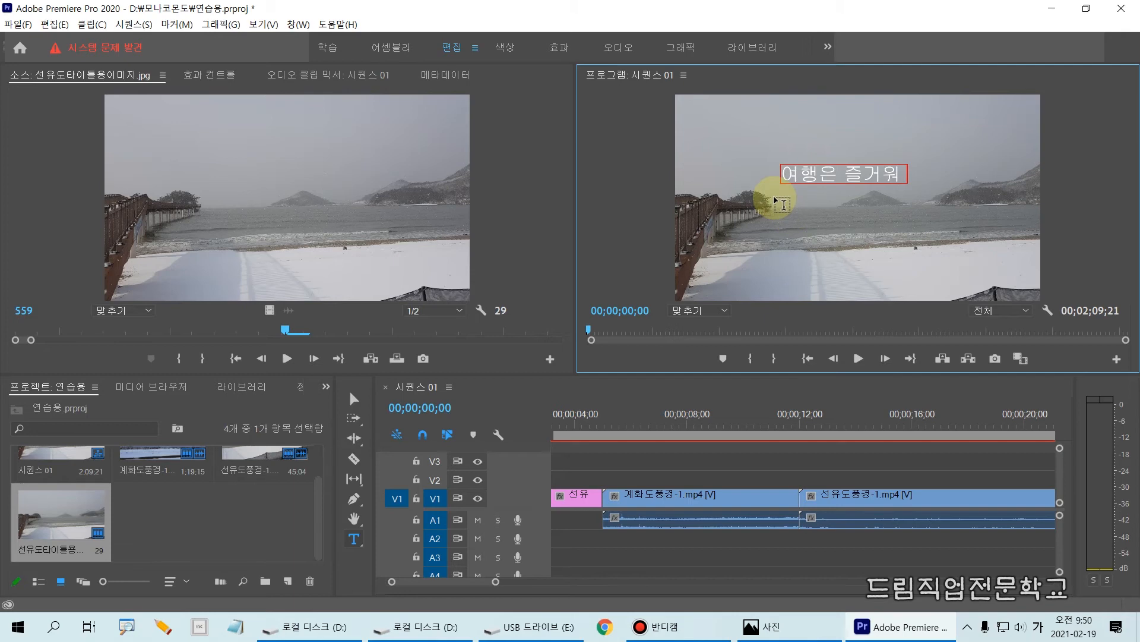
left_click(587, 423)
left_click_drag(589, 423, 555, 423)
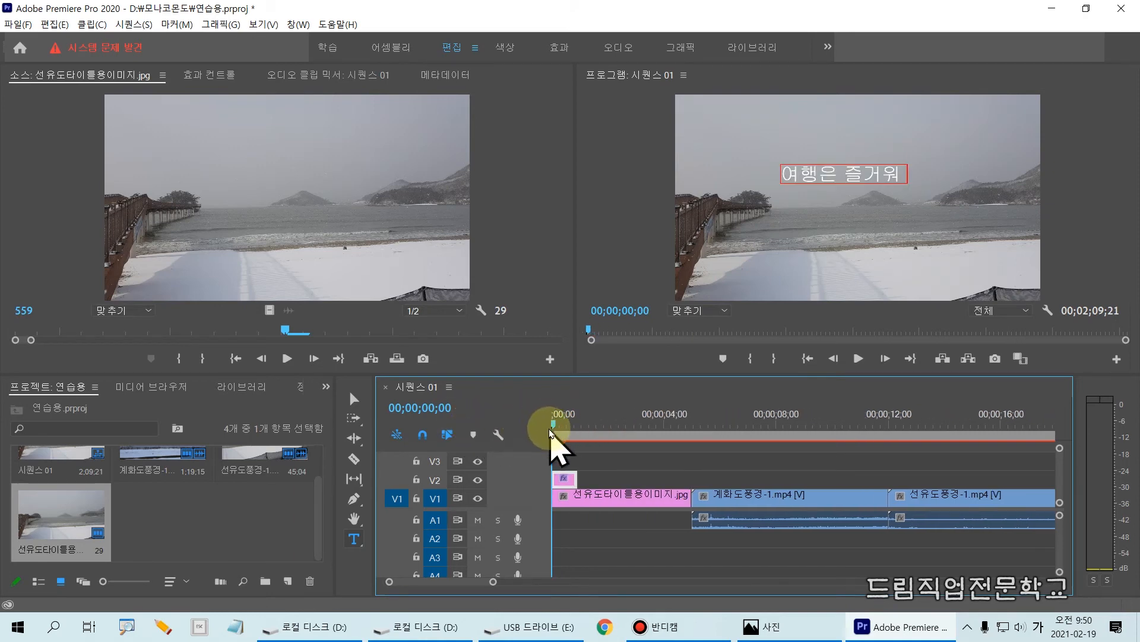
left_click(566, 477)
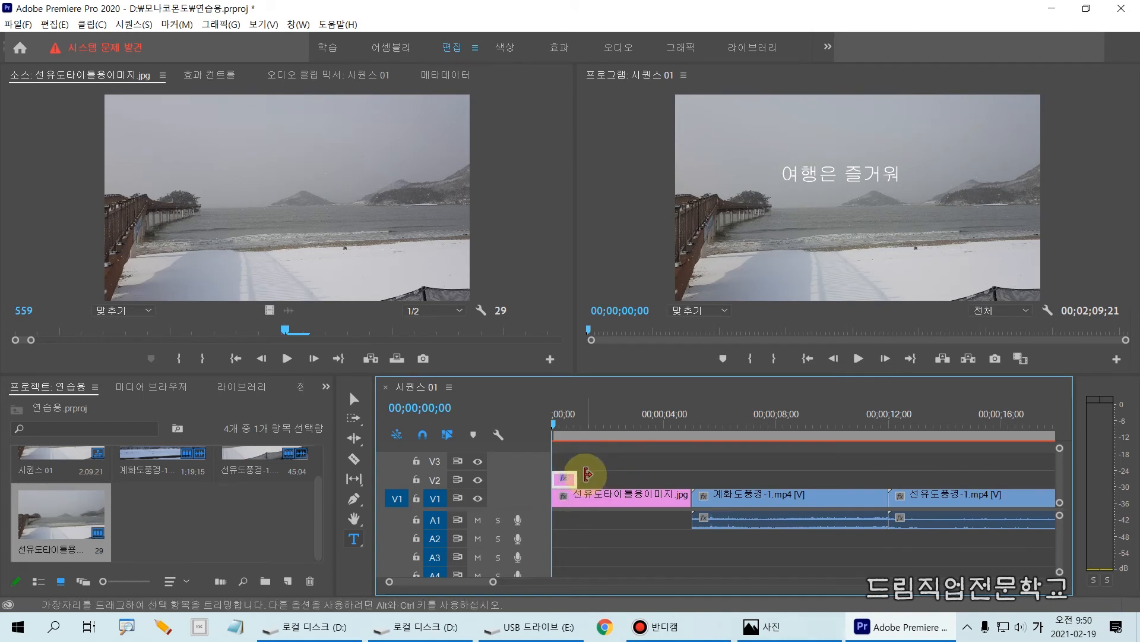
mouse_move(559, 426)
left_mouse_down()
mouse_move(659, 431)
mouse_move(555, 438)
left_mouse_up()
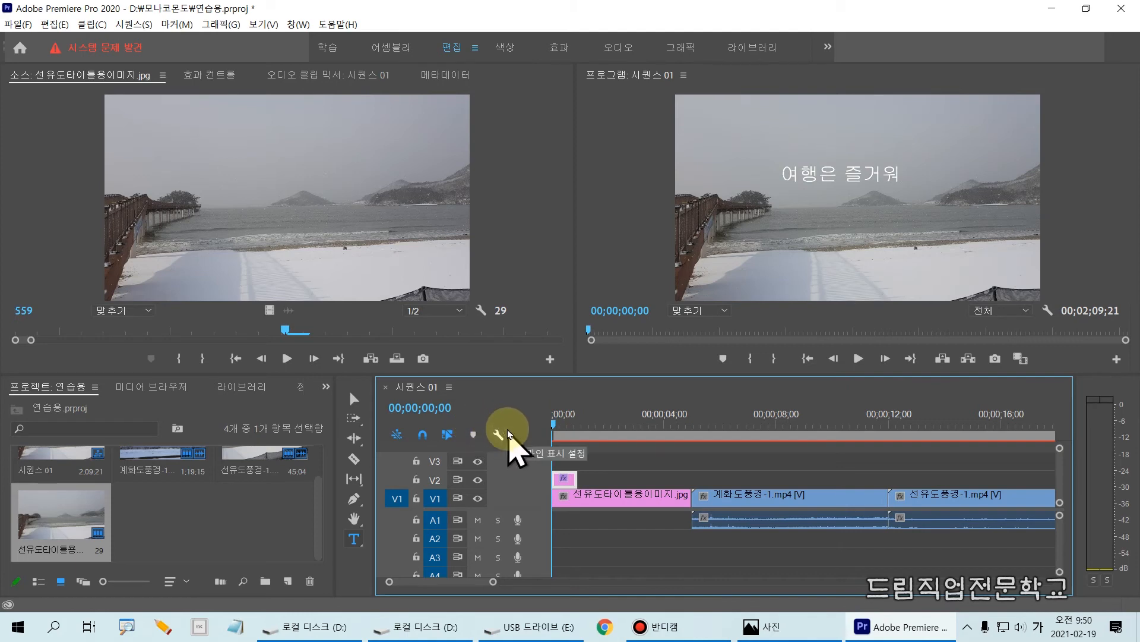
mouse_move(526, 403)
left_mouse_down()
mouse_move(572, 552)
mouse_move(572, 592)
left_mouse_up()
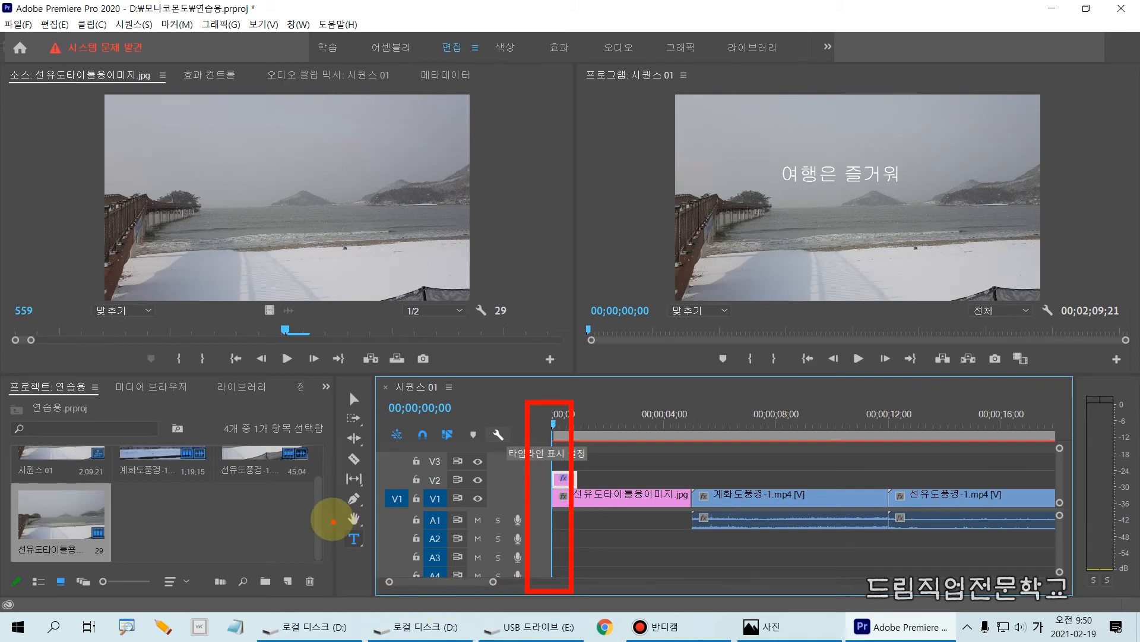
left_click_drag(331, 519, 386, 559)
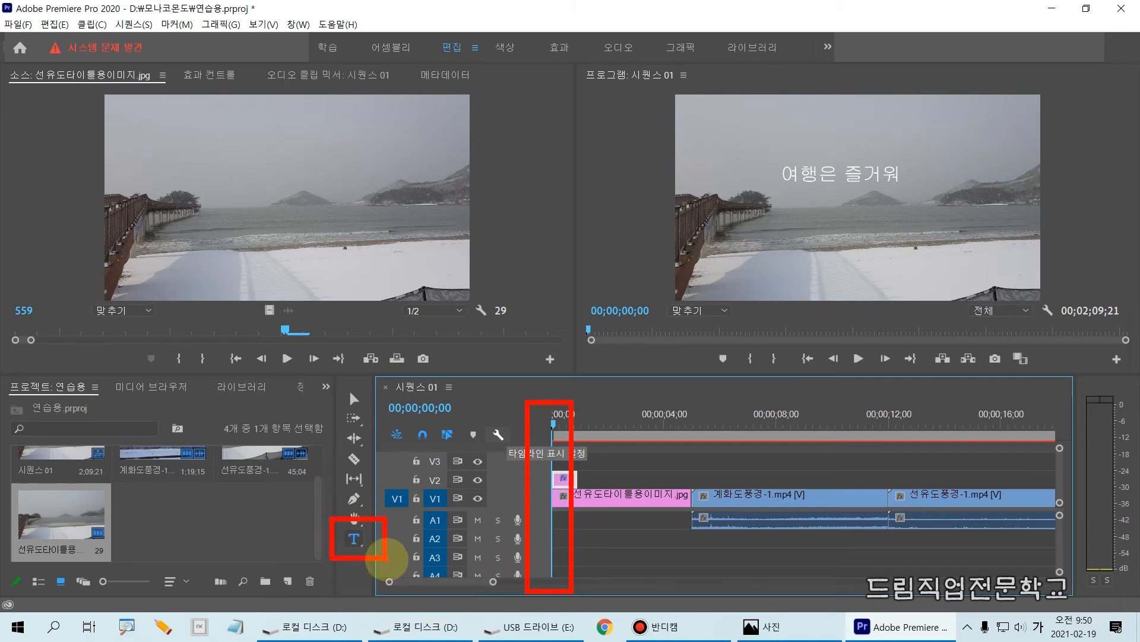
mouse_move(659, 69)
left_mouse_down()
mouse_move(721, 237)
mouse_move(1070, 320)
left_mouse_up()
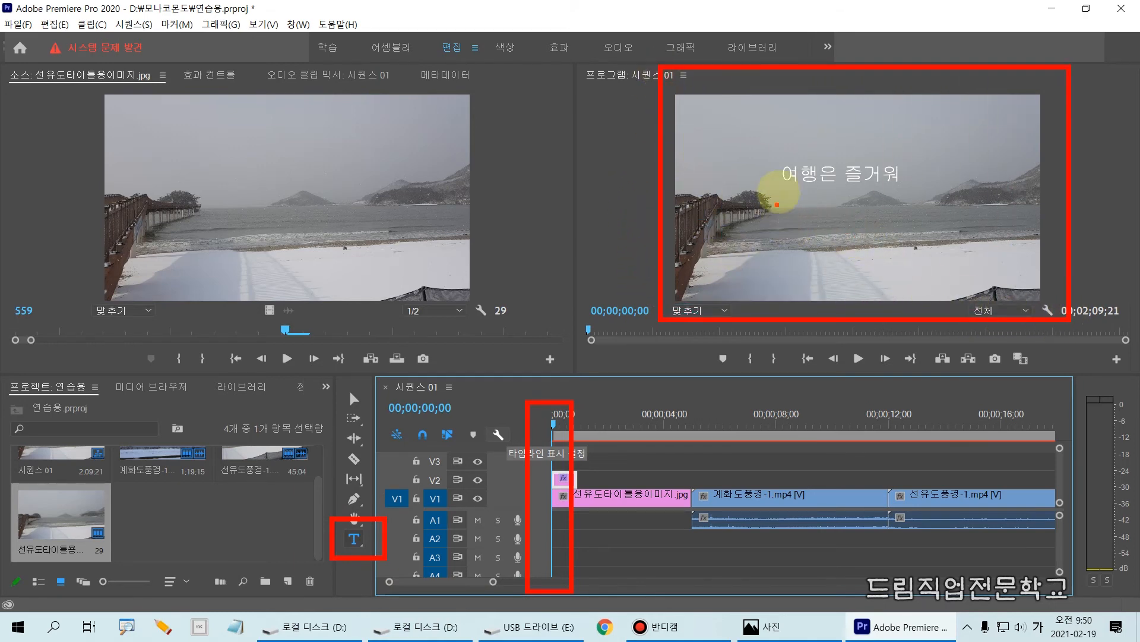
left_click_drag(781, 199, 782, 241)
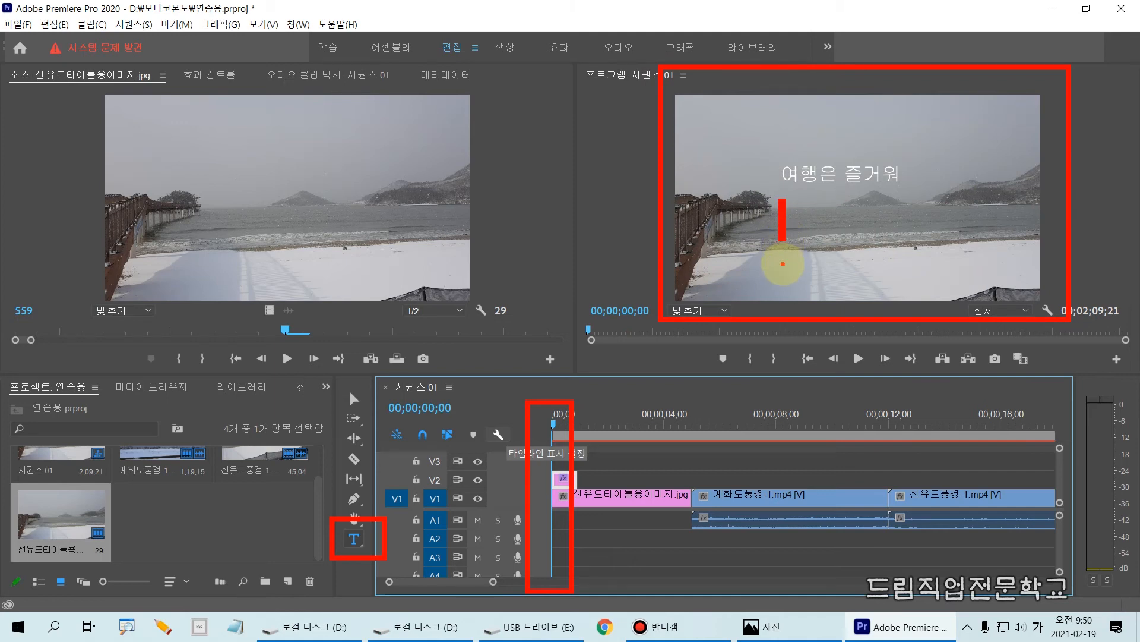
mouse_move(796, 217)
left_mouse_down()
mouse_move(956, 214)
mouse_move(944, 195)
mouse_move(955, 220)
mouse_move(908, 244)
left_mouse_up()
key("Escape")
Add a second text line "여행은 즐거워" directly below the existing title in the program preview
left_click(784, 214)
type("여")
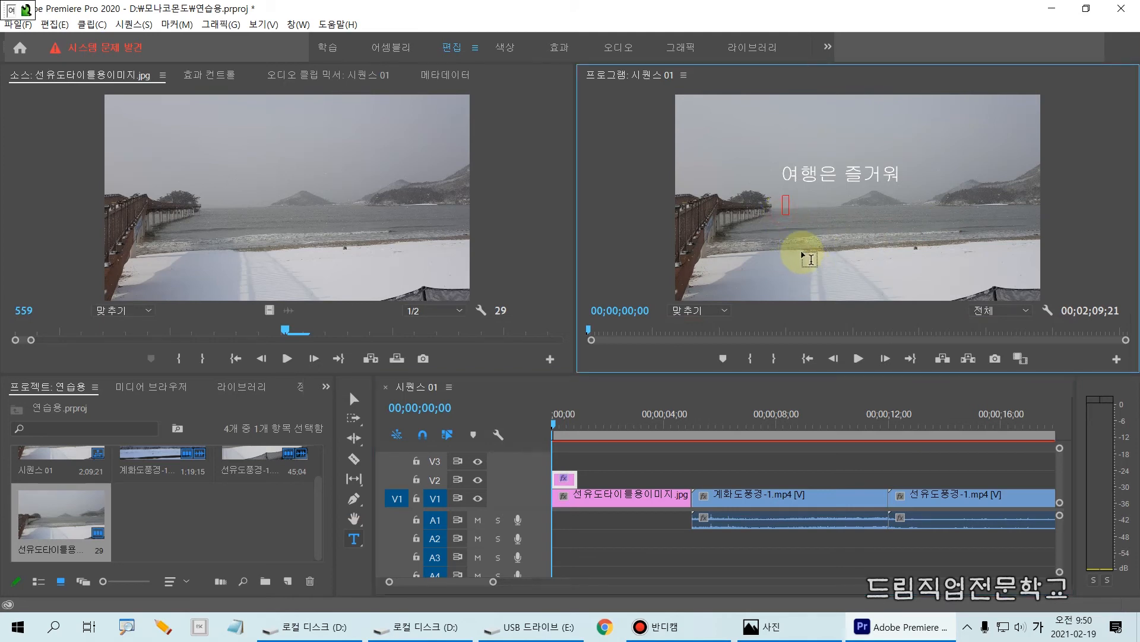
key("BackSpace")
key("BackSpace")
type("여해")
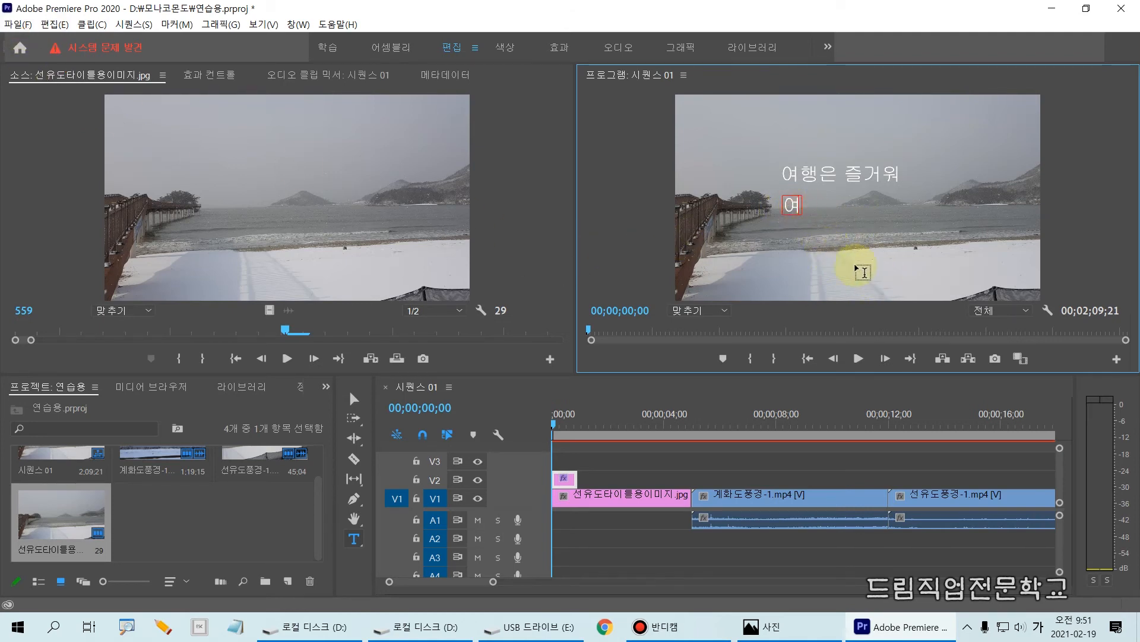
type("행")
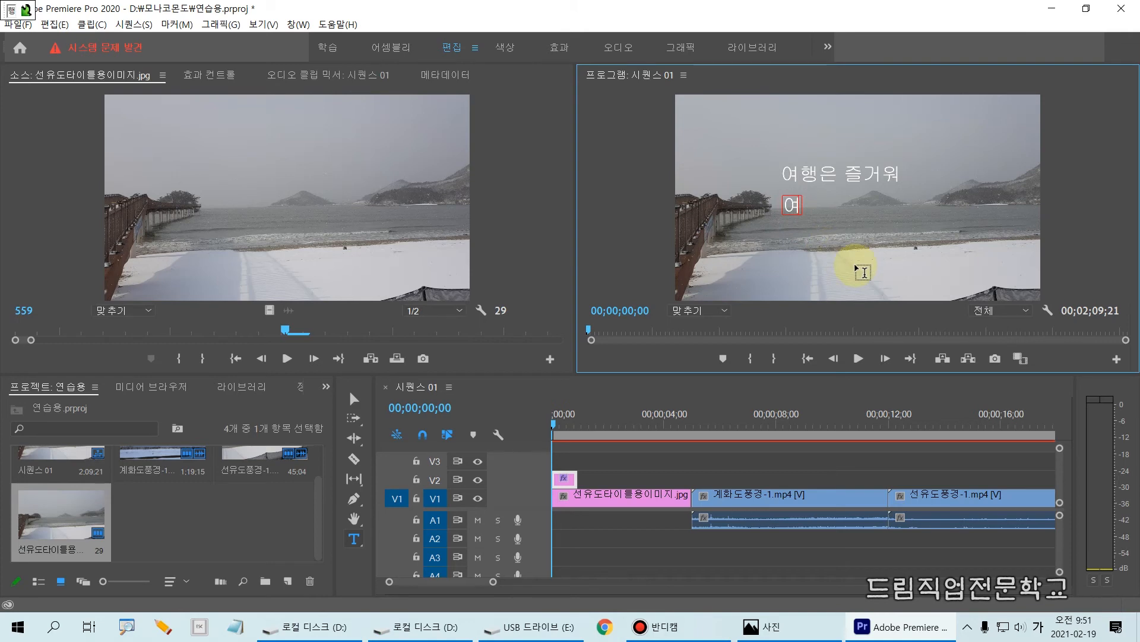
type("은 즐")
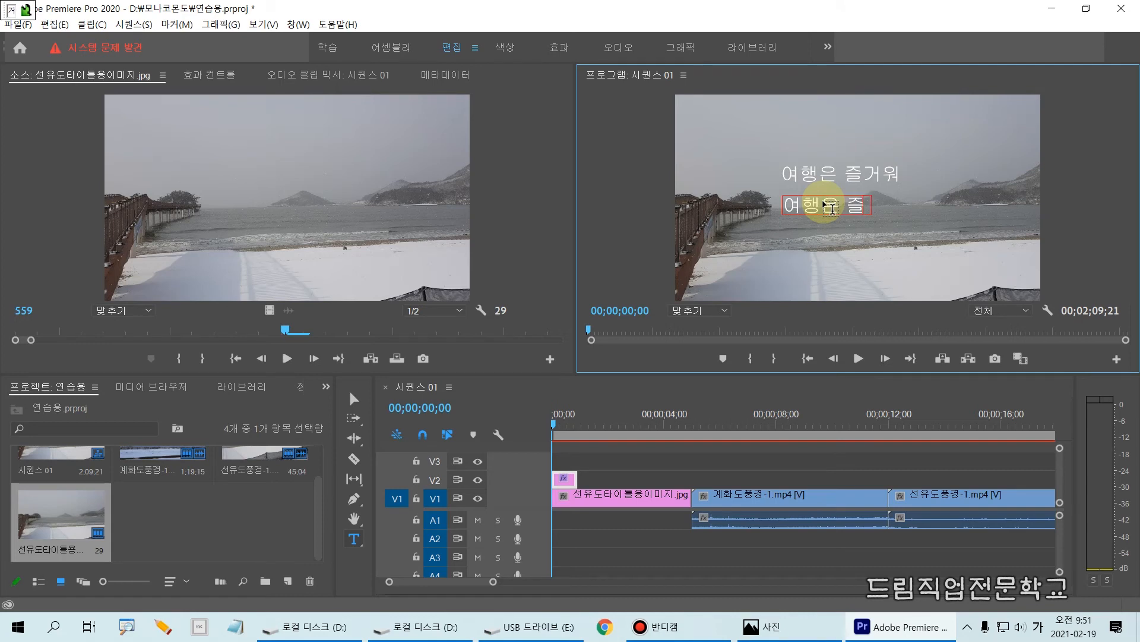
type("거워")
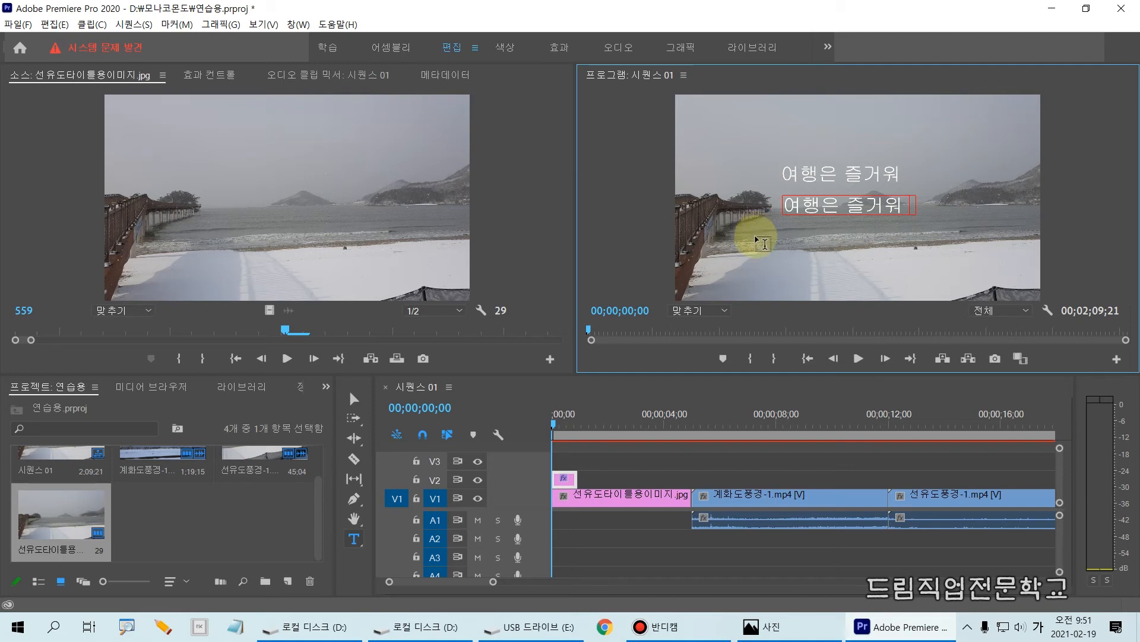
left_click(642, 460)
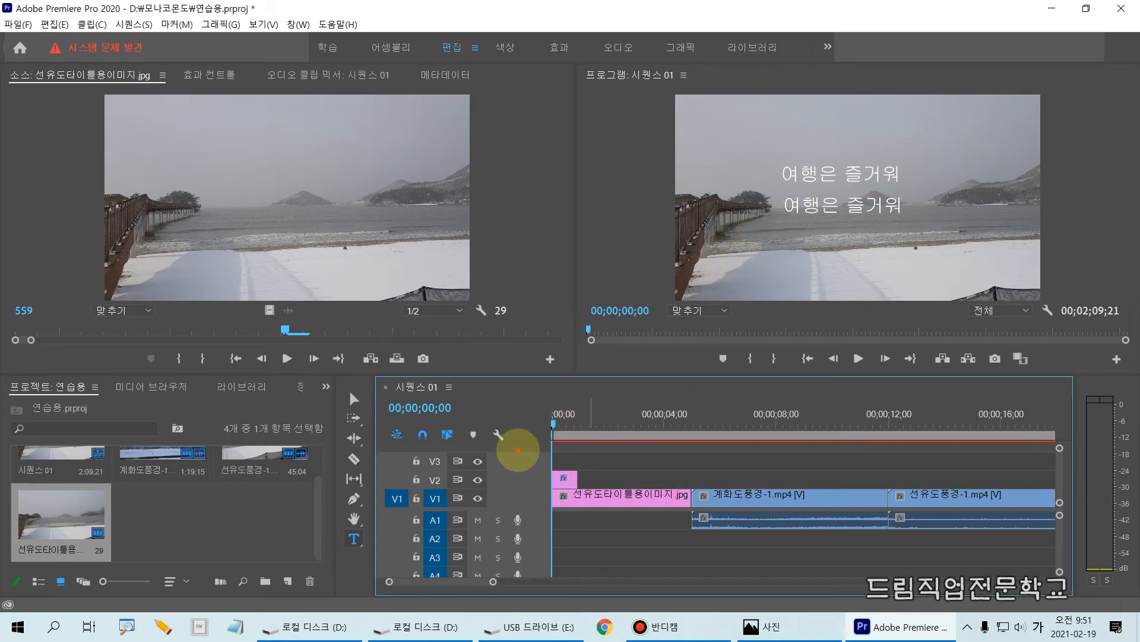
mouse_move(517, 450)
left_mouse_down()
mouse_move(581, 509)
mouse_move(704, 533)
left_mouse_up()
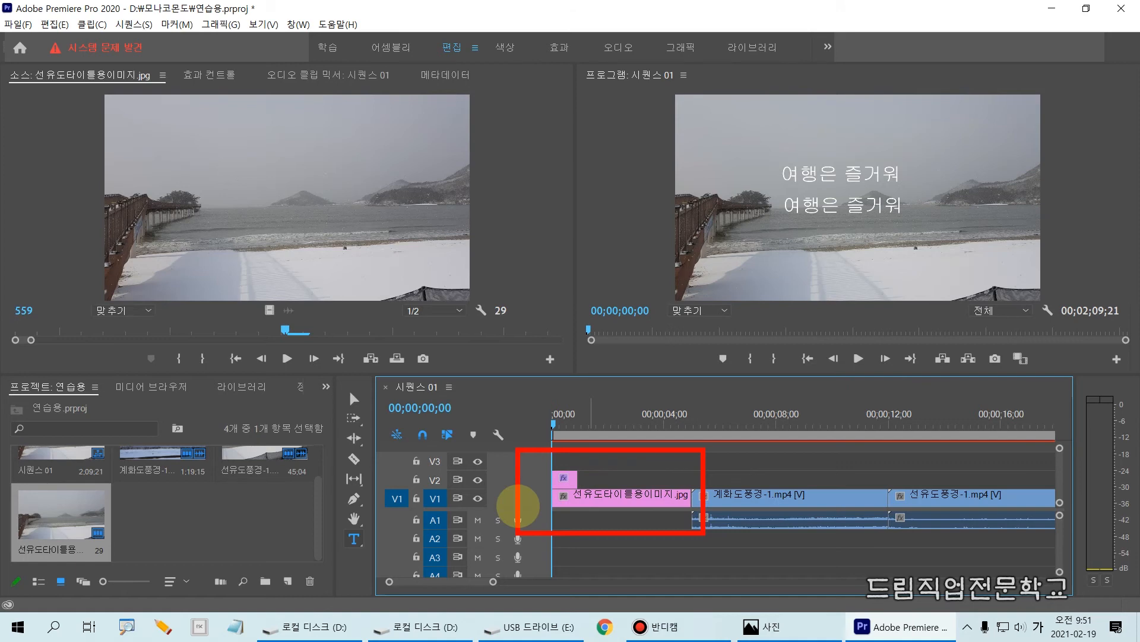
left_click_drag(575, 496, 479, 495)
left_click_drag(562, 477, 467, 476)
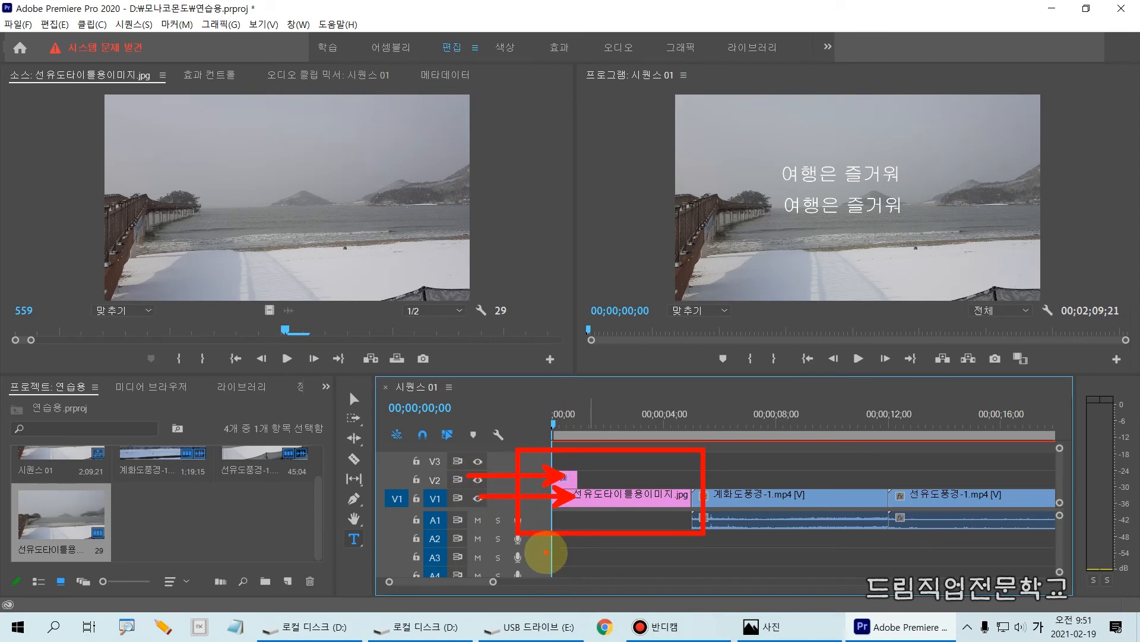
left_click_drag(725, 181, 838, 182)
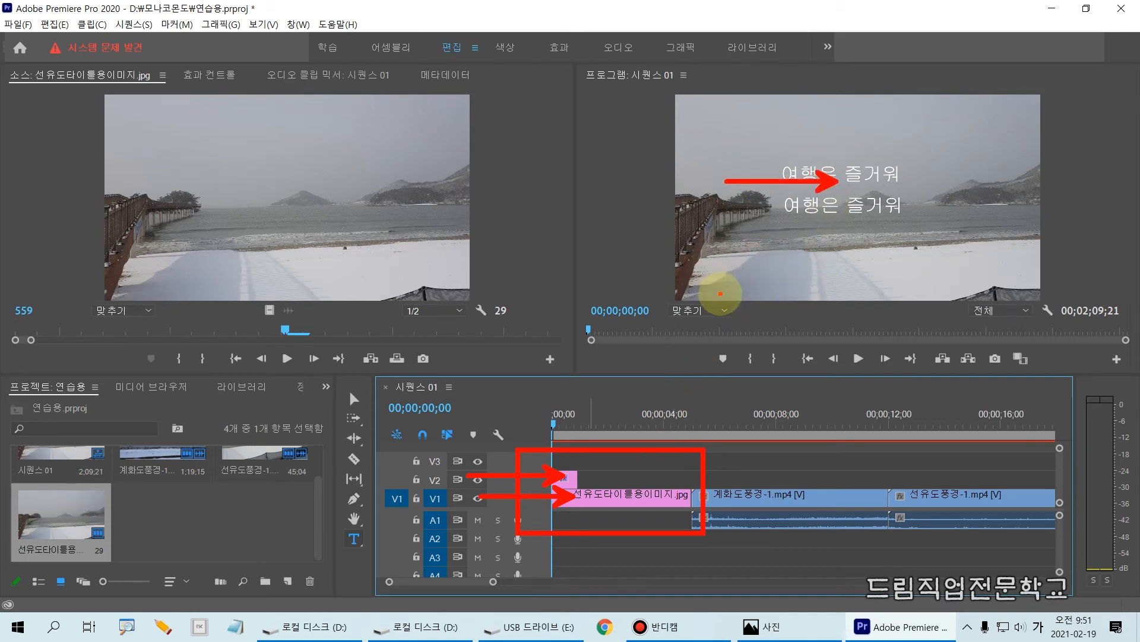
key("Escape")
Delete the title graphic clip on track V2 above the still image
left_click(566, 483)
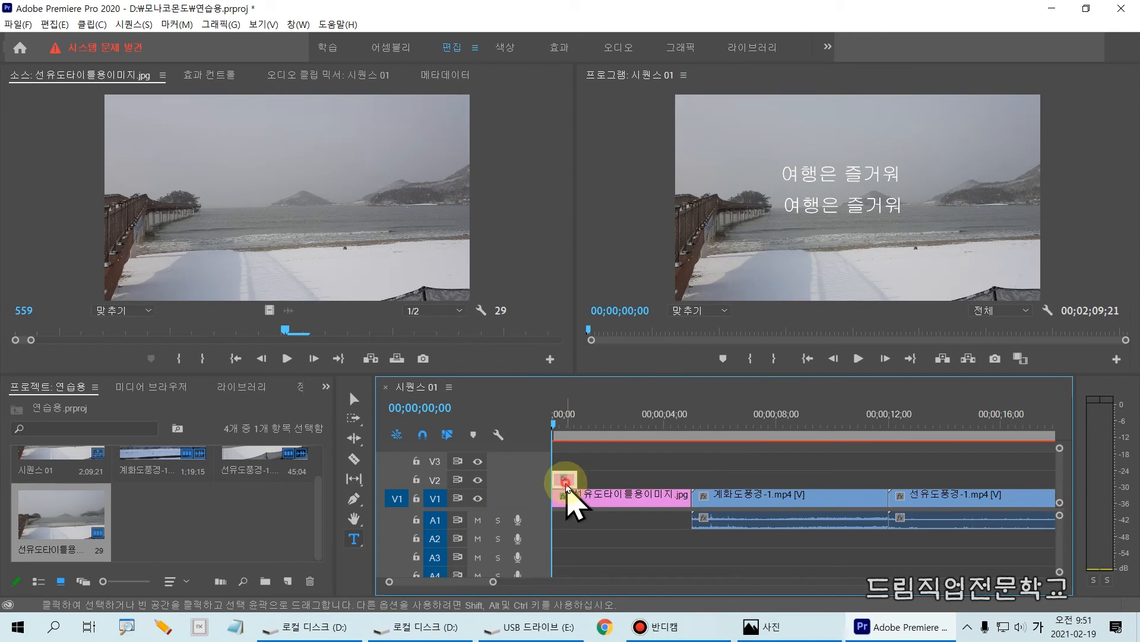
left_click_drag(539, 452, 606, 492)
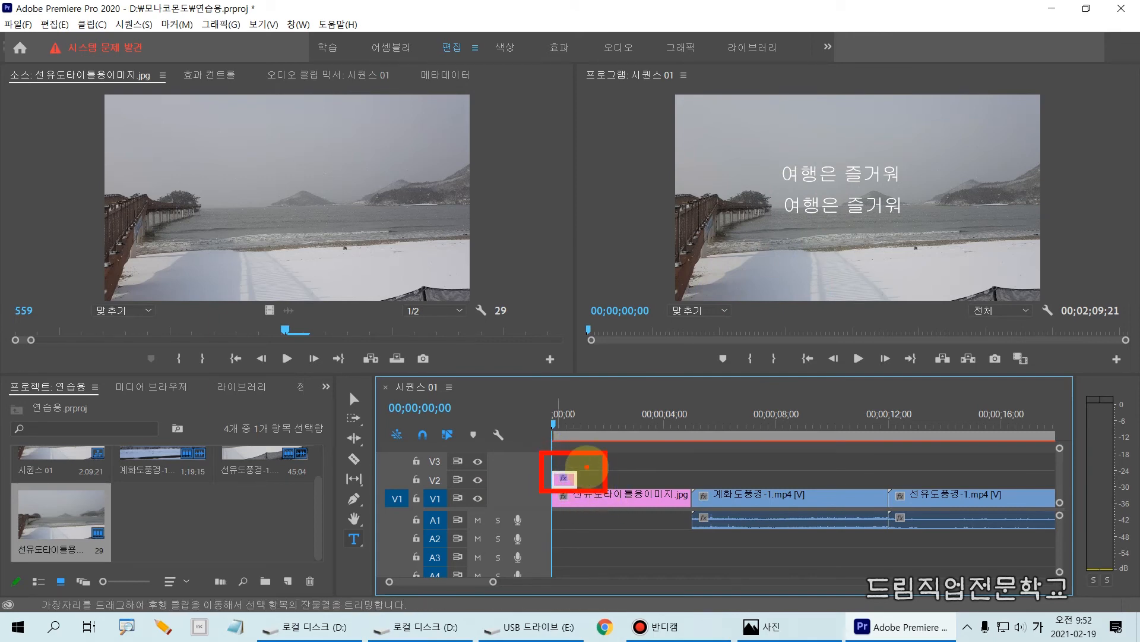
key("Escape")
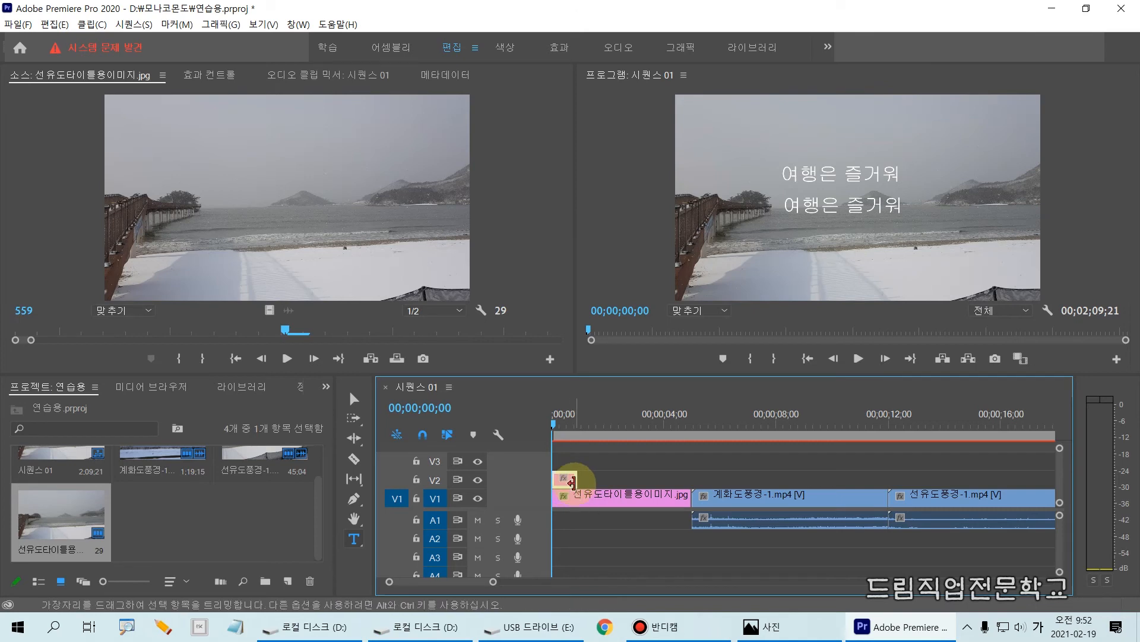
key("Delete")
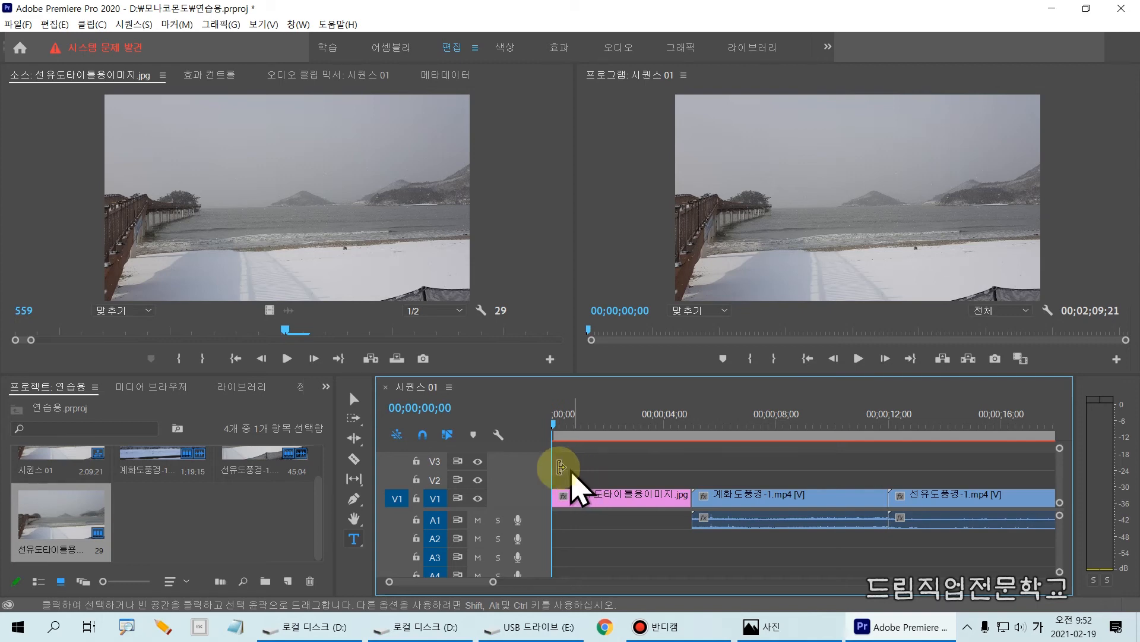
mouse_move(324, 516)
left_mouse_down()
mouse_move(360, 558)
mouse_move(389, 569)
left_mouse_up()
mouse_move(742, 154)
left_mouse_down()
mouse_move(739, 202)
mouse_move(766, 229)
left_mouse_up()
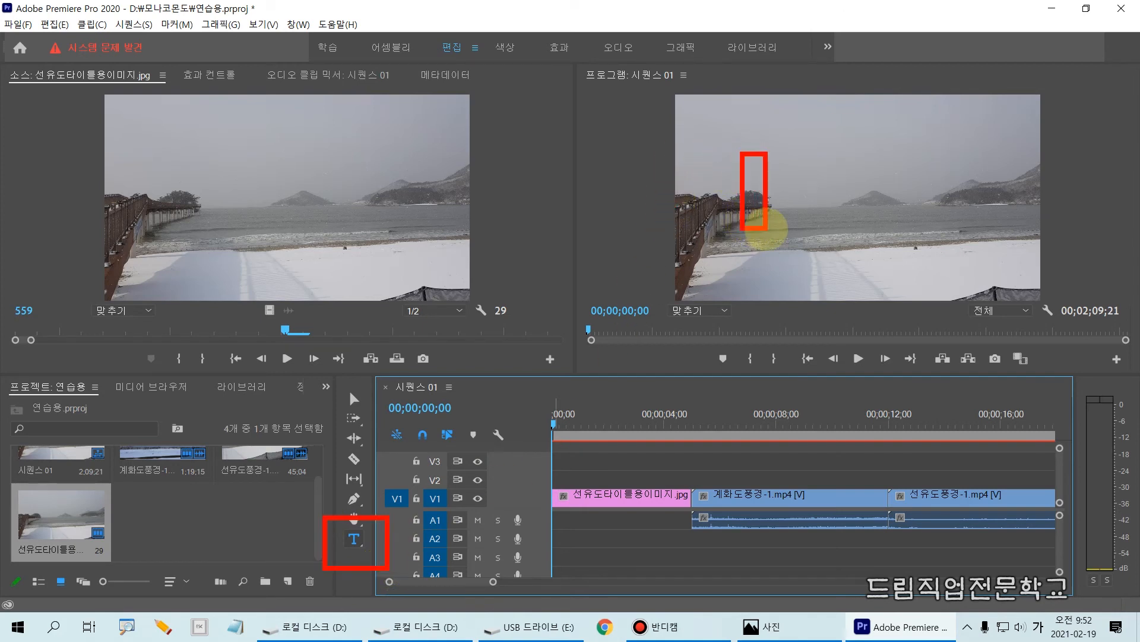
key("Escape")
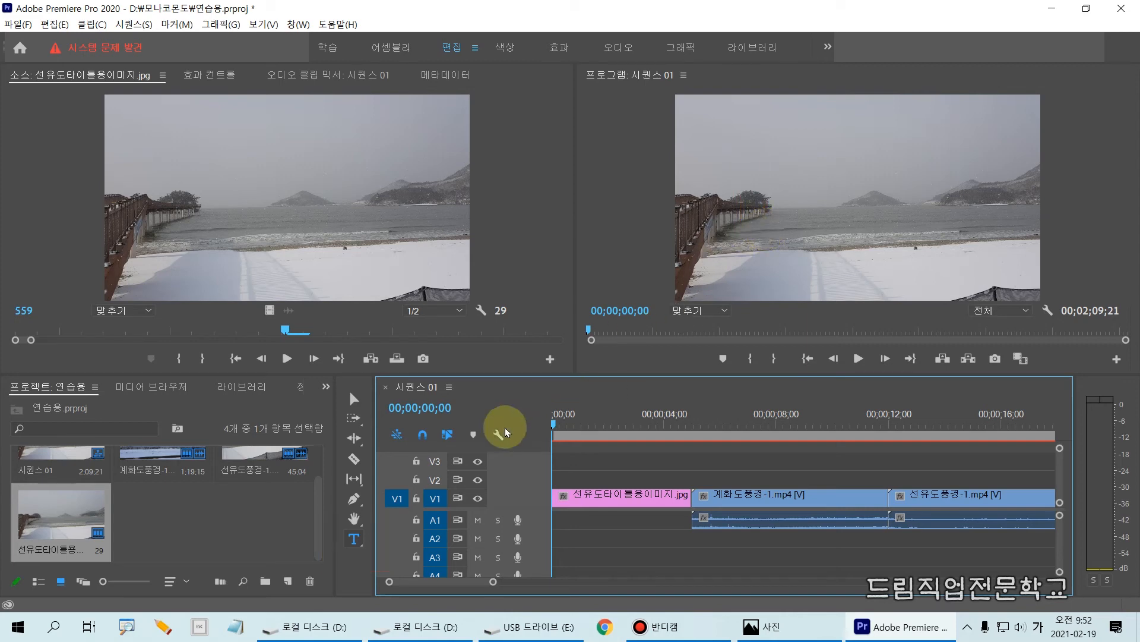
Create the title text "여행은 즐거워" with the Type tool in the sky above the sea in the program preview
left_click(354, 540)
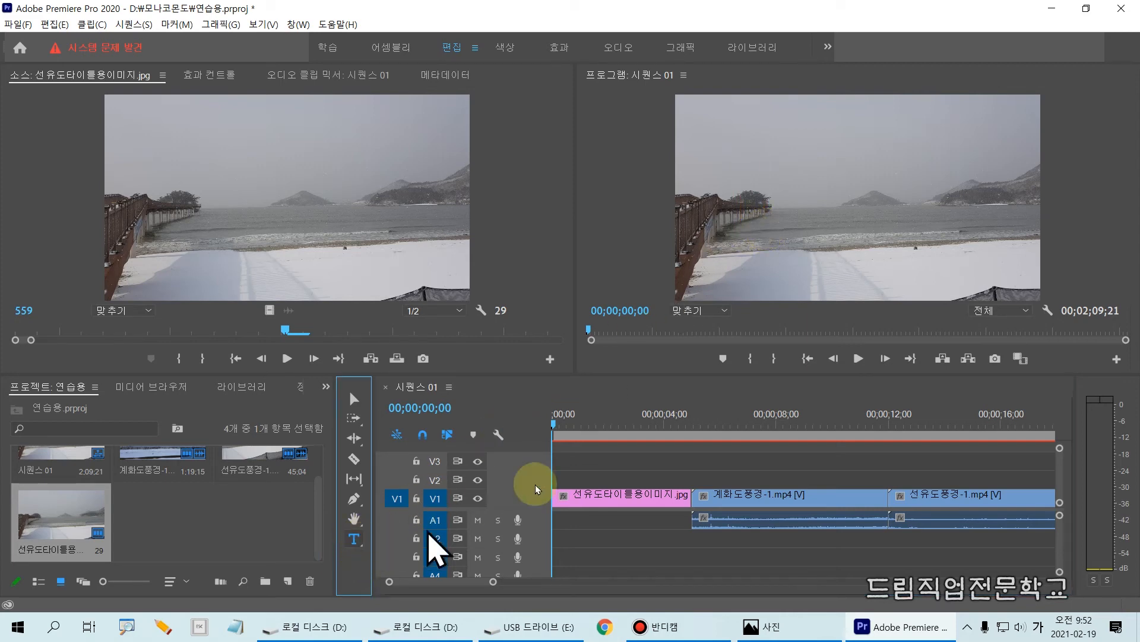
left_click(772, 181)
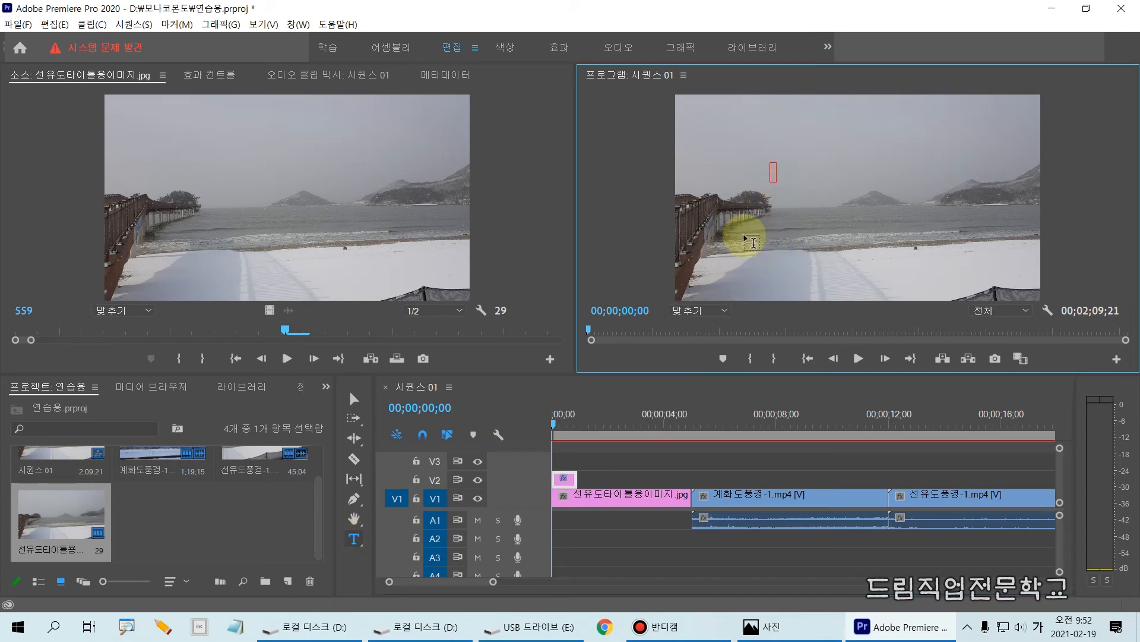
type("여행은 즐")
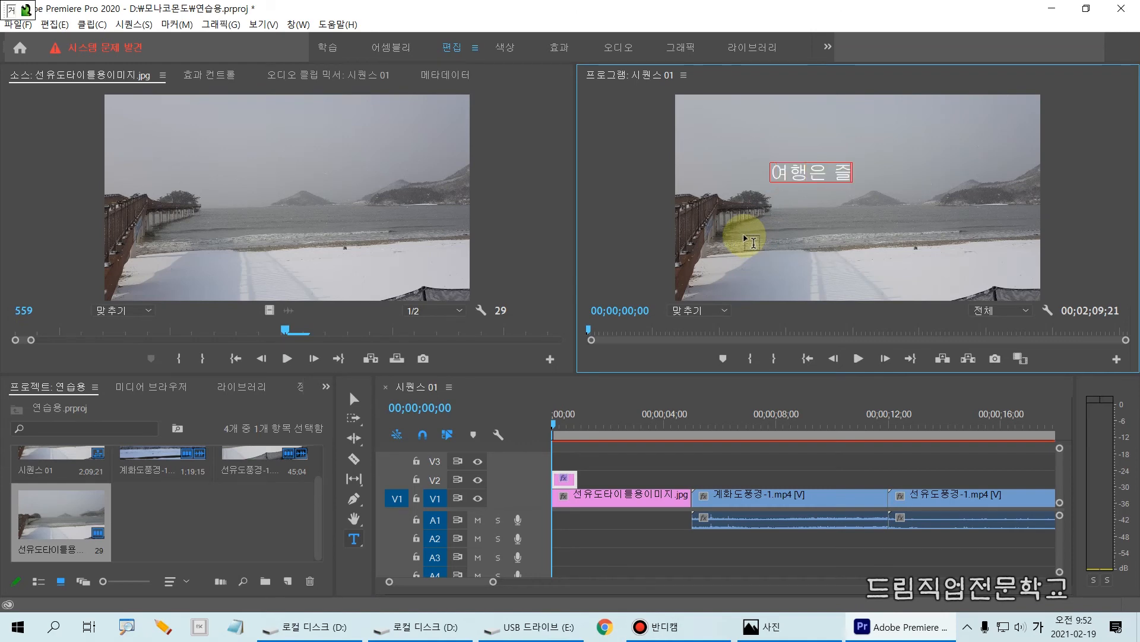
type("거워")
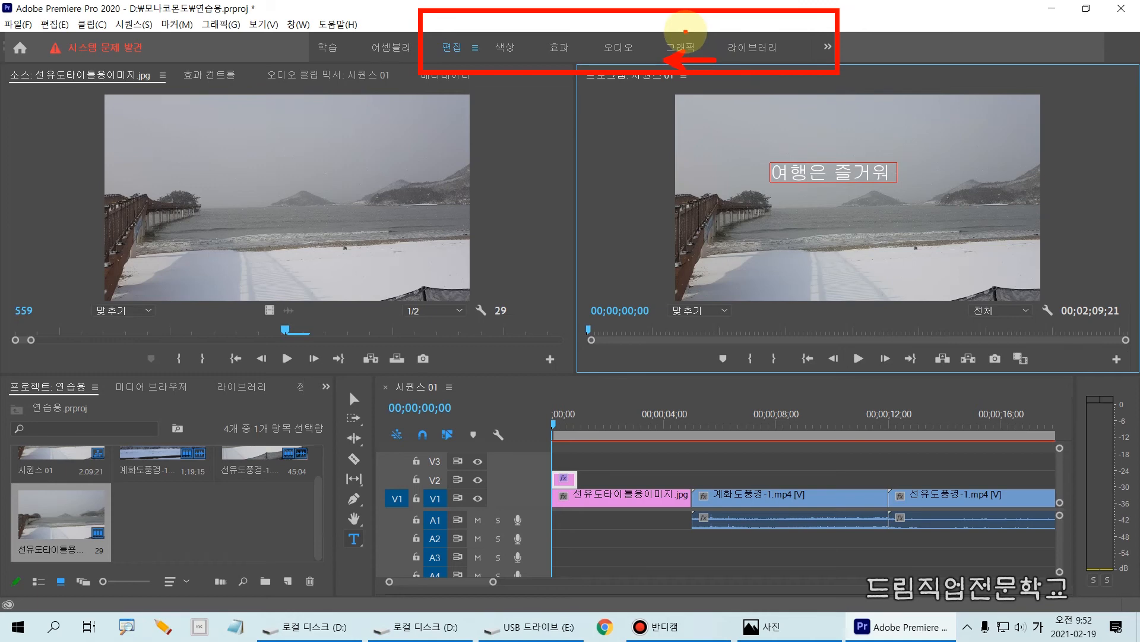
mouse_move(646, 11)
left_mouse_down()
mouse_move(683, 70)
mouse_move(723, 79)
left_mouse_up()
left_click_drag(690, 31, 716, 17)
key("Escape")
Switch to the 그래픽 (Graphics) workspace with the title text still selected
left_click(683, 47)
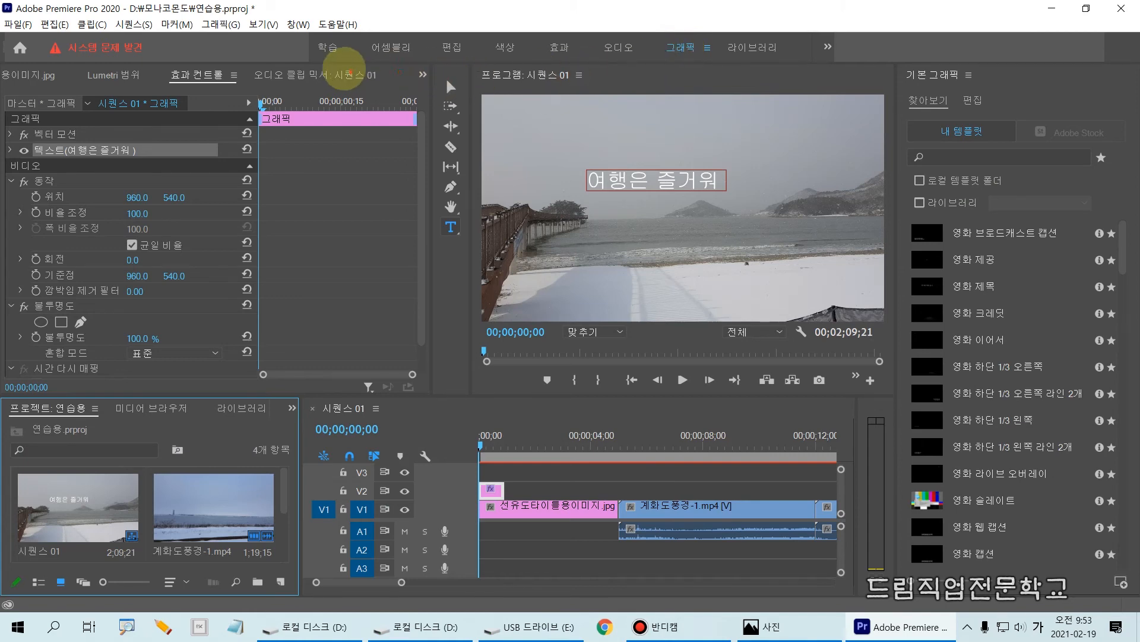
mouse_move(429, 34)
left_mouse_down()
mouse_move(467, 166)
mouse_move(472, 285)
left_mouse_up()
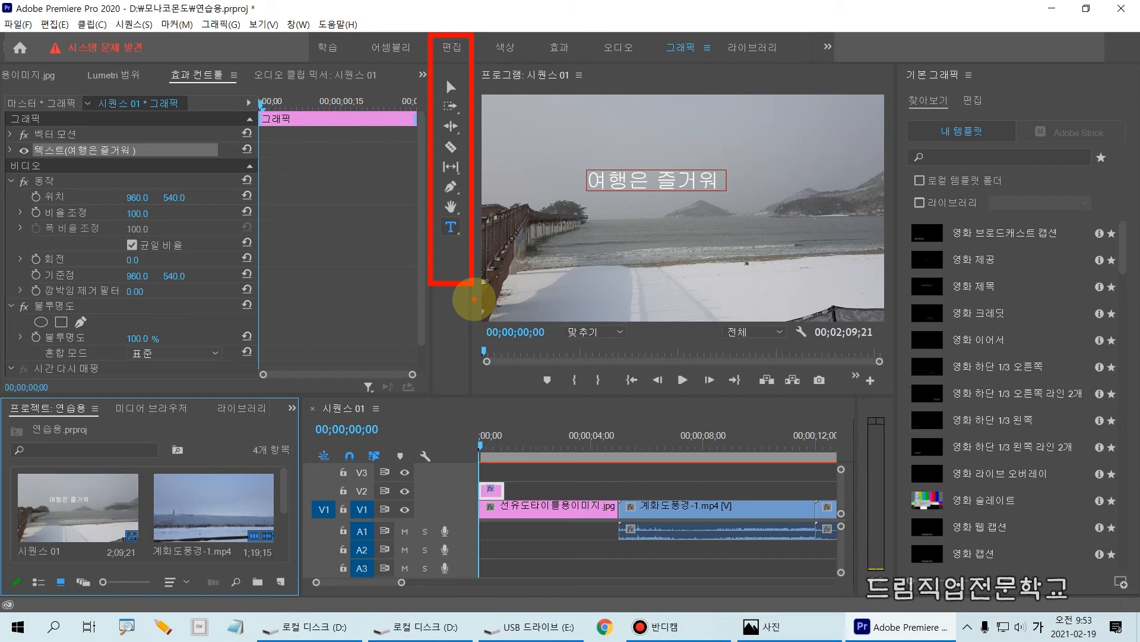
mouse_move(648, 13)
left_mouse_down()
mouse_move(676, 64)
mouse_move(725, 64)
mouse_move(721, 89)
left_mouse_up()
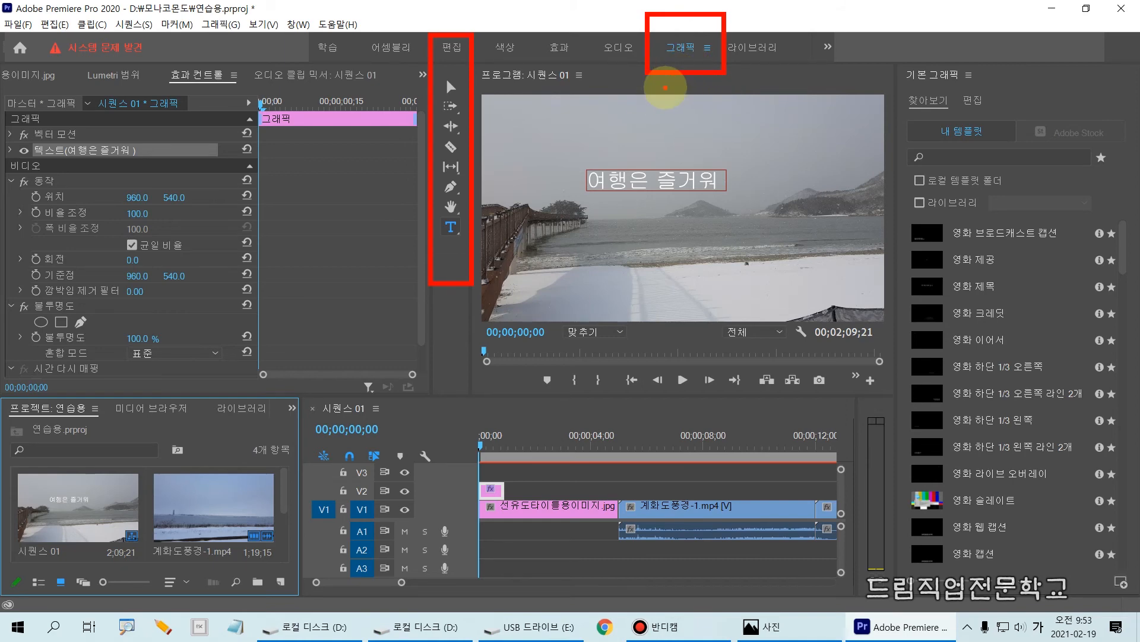
mouse_move(649, 116)
left_mouse_down()
mouse_move(687, 54)
mouse_move(659, 156)
mouse_move(573, 211)
left_mouse_up()
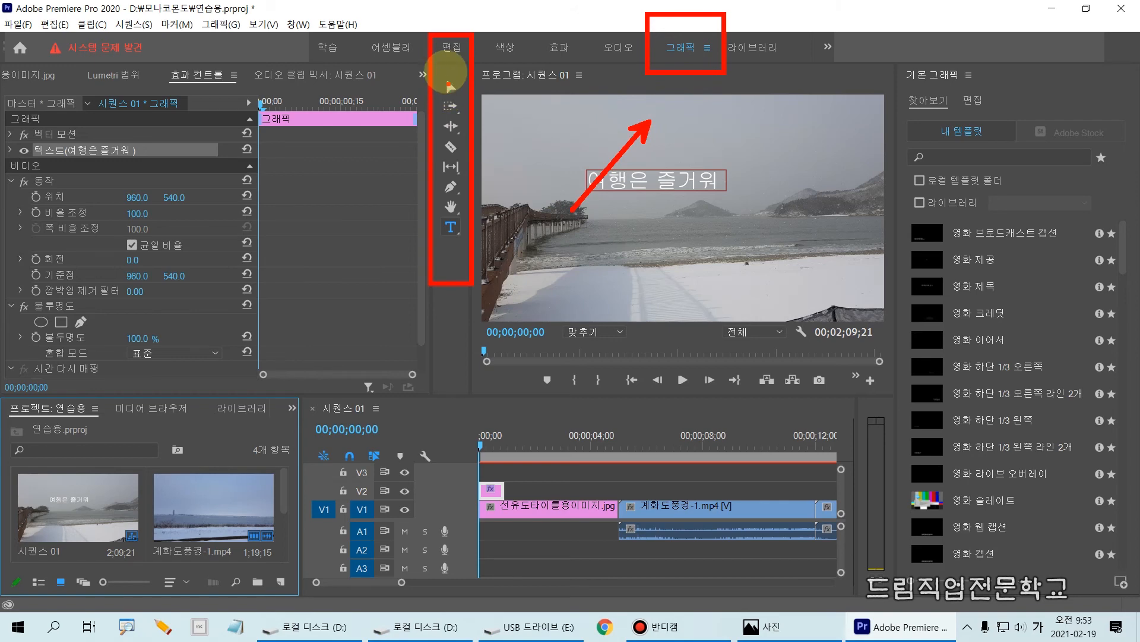
mouse_move(430, 32)
left_mouse_down()
mouse_move(452, 262)
mouse_move(435, 294)
left_mouse_up()
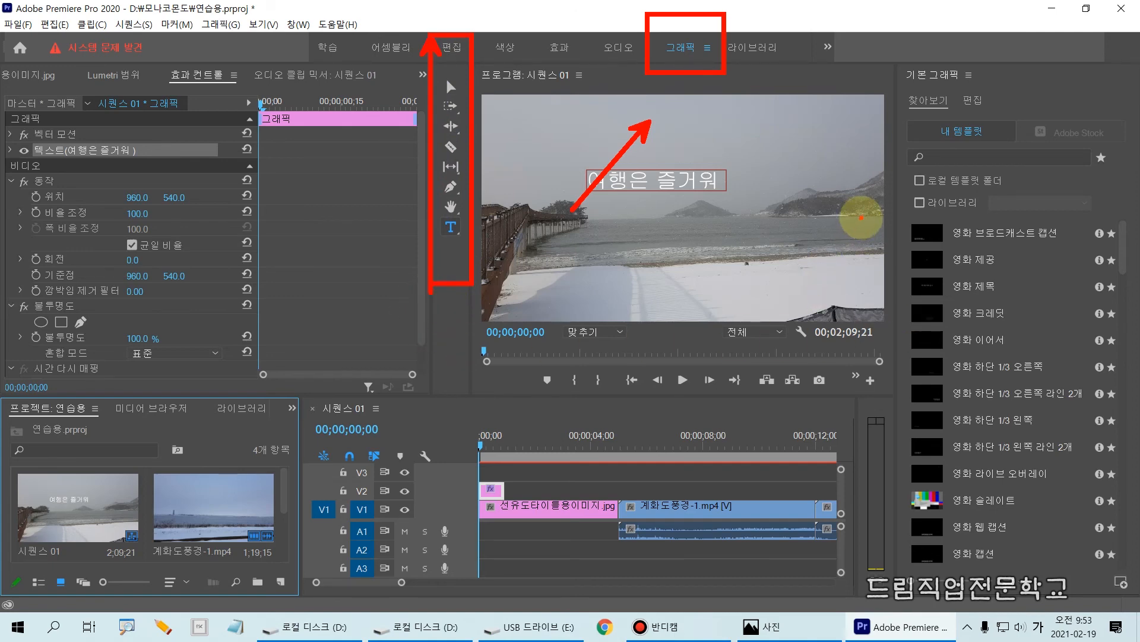
mouse_move(891, 41)
left_mouse_down()
mouse_move(900, 127)
mouse_move(1077, 458)
mouse_move(1121, 594)
mouse_move(1139, 601)
left_mouse_up()
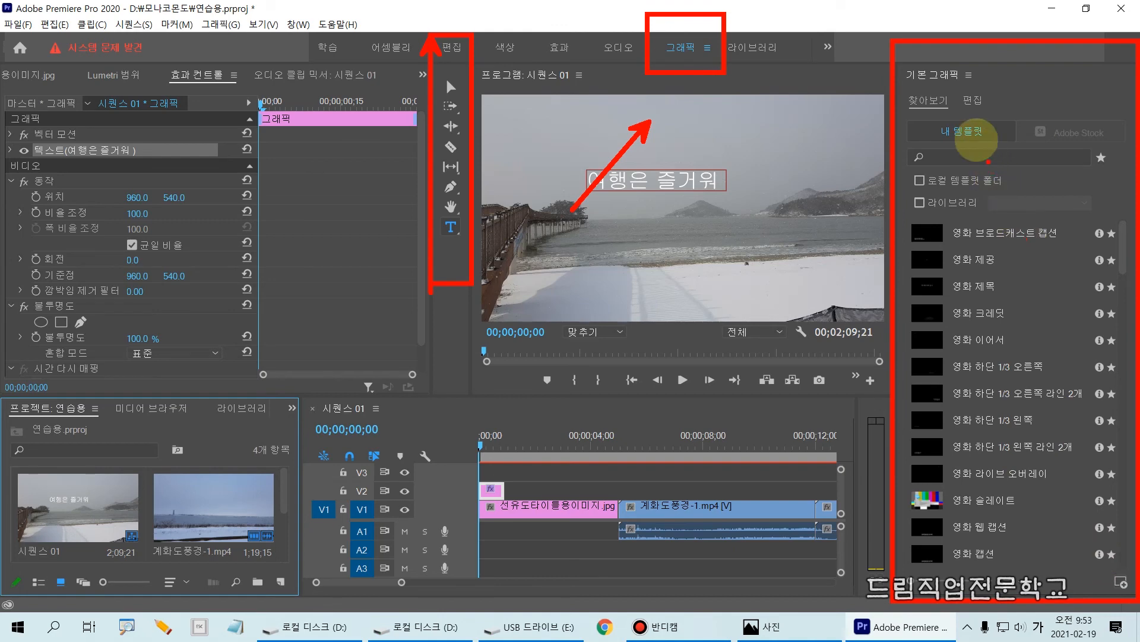
mouse_move(903, 89)
left_mouse_down()
mouse_move(957, 126)
mouse_move(924, 116)
mouse_move(900, 126)
mouse_move(903, 157)
left_mouse_up()
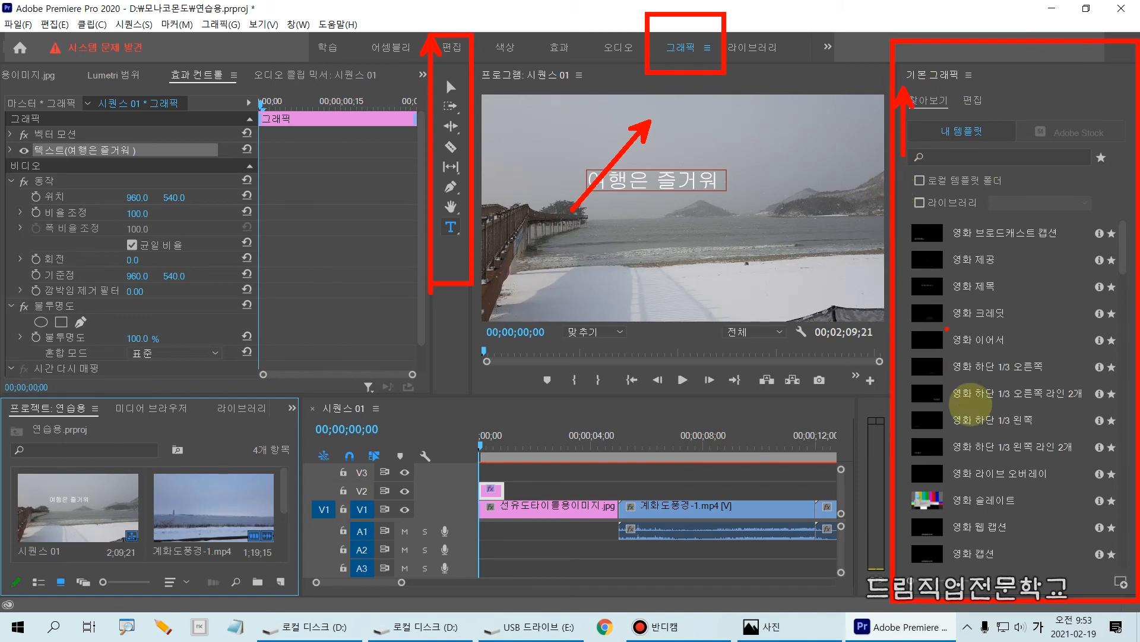
left_click_drag(993, 559, 987, 214)
key("Escape")
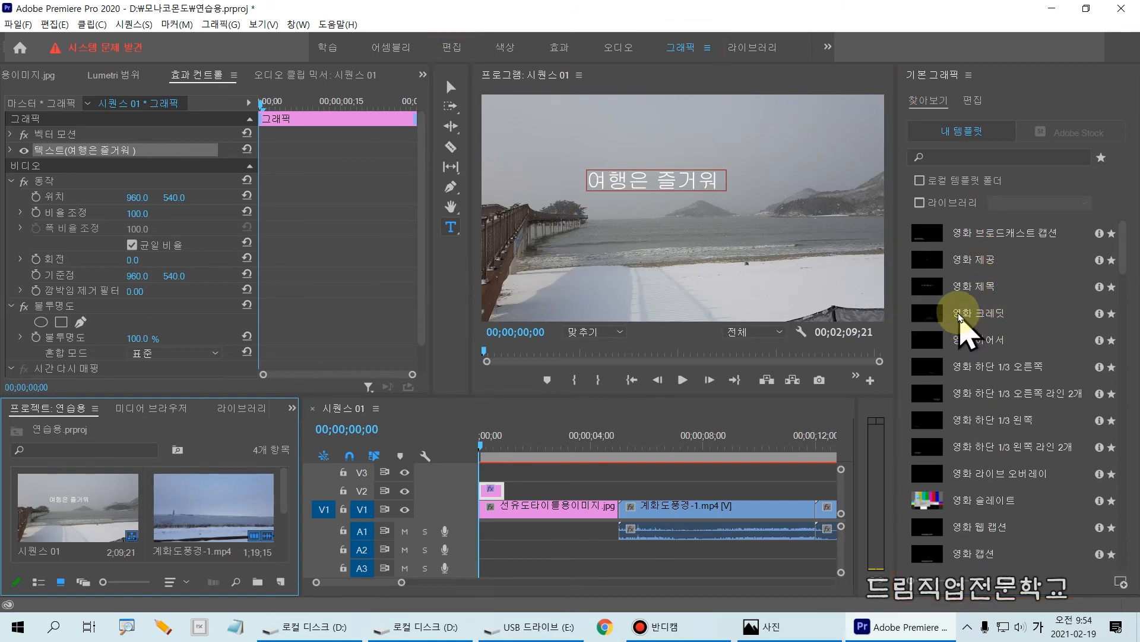
left_click_drag(954, 77, 1017, 117)
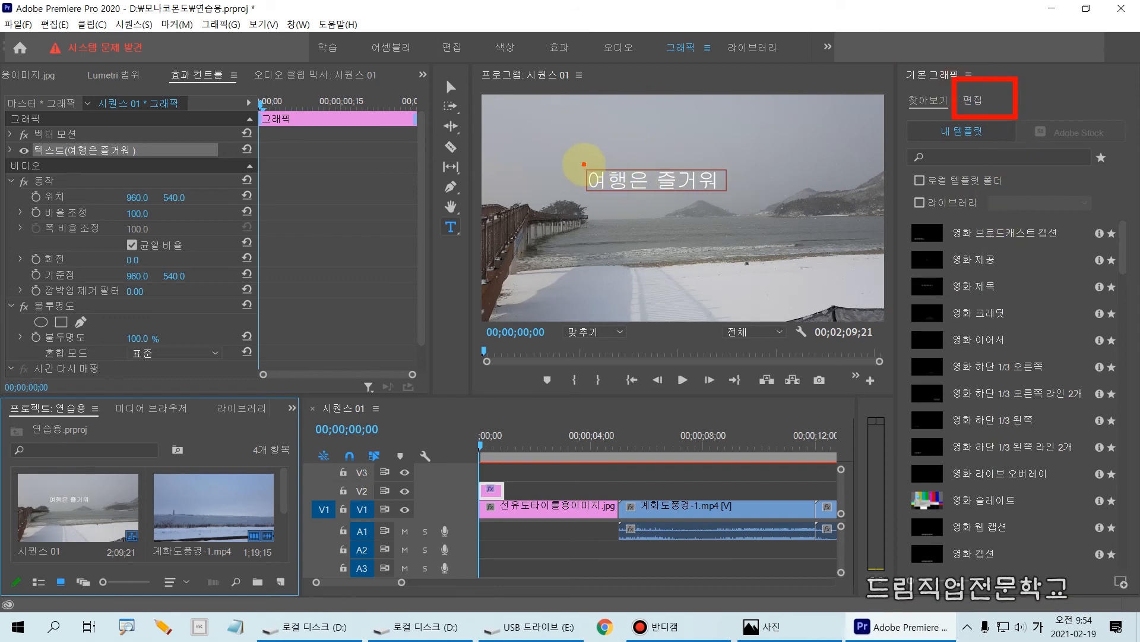
left_click_drag(572, 158, 763, 215)
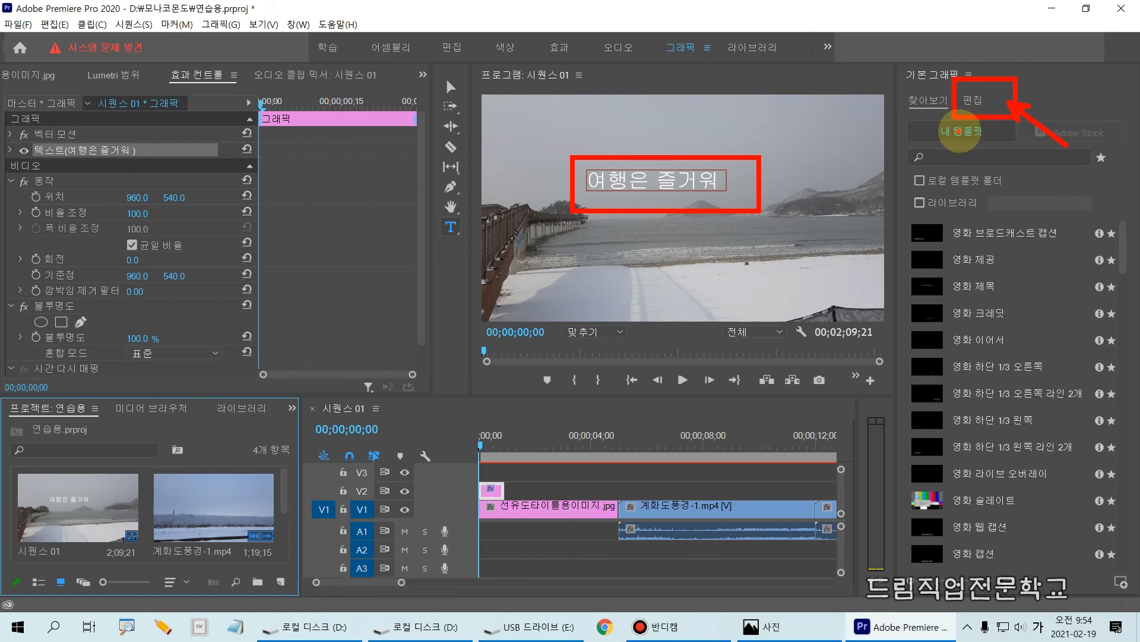
Open the title text's editing properties in Essential Graphics and try to change its font to Jalnan
left_click(973, 101)
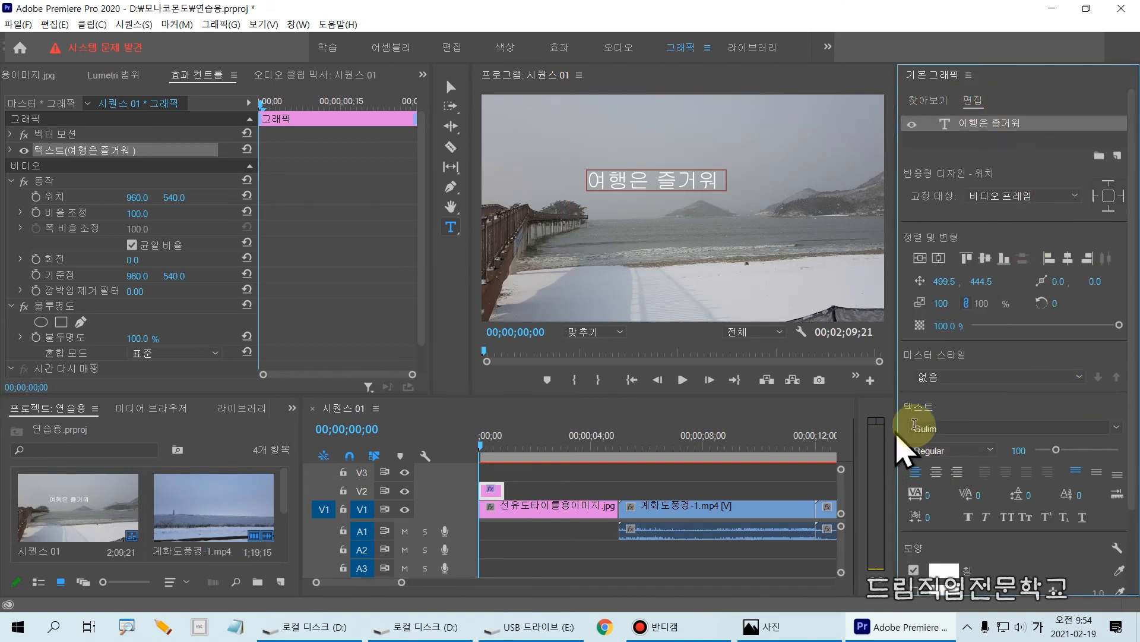
key("ctrl+2")
mouse_move(885, 394)
left_mouse_down()
mouse_move(1110, 453)
mouse_move(1137, 610)
left_mouse_up()
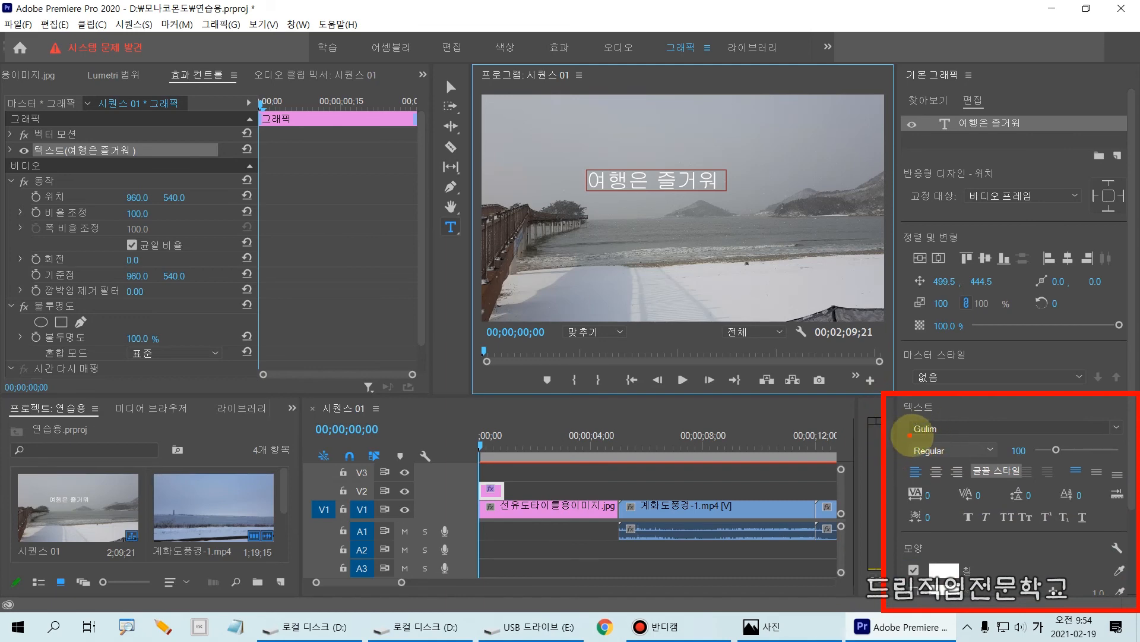
left_click_drag(910, 440, 1122, 443)
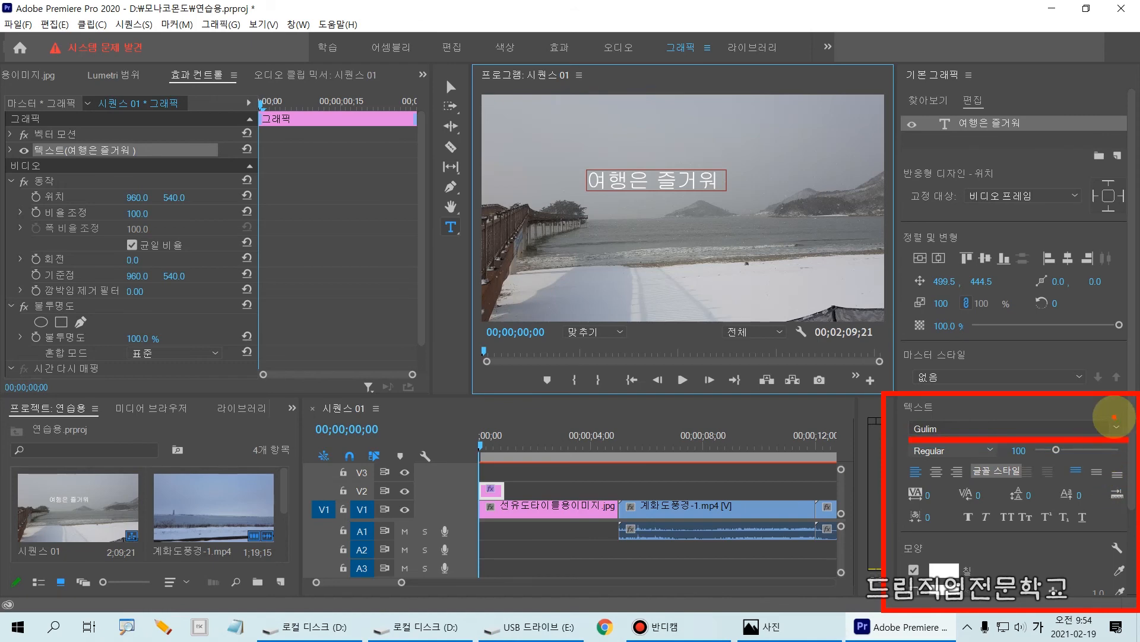
left_click_drag(1099, 412, 1133, 443)
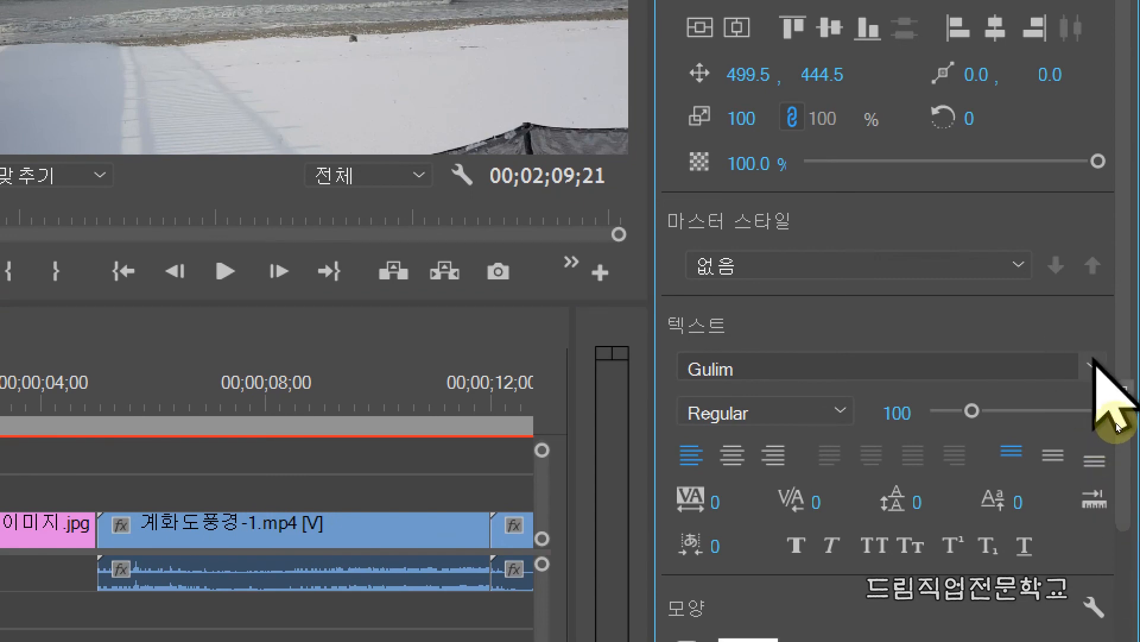
left_click(1095, 365)
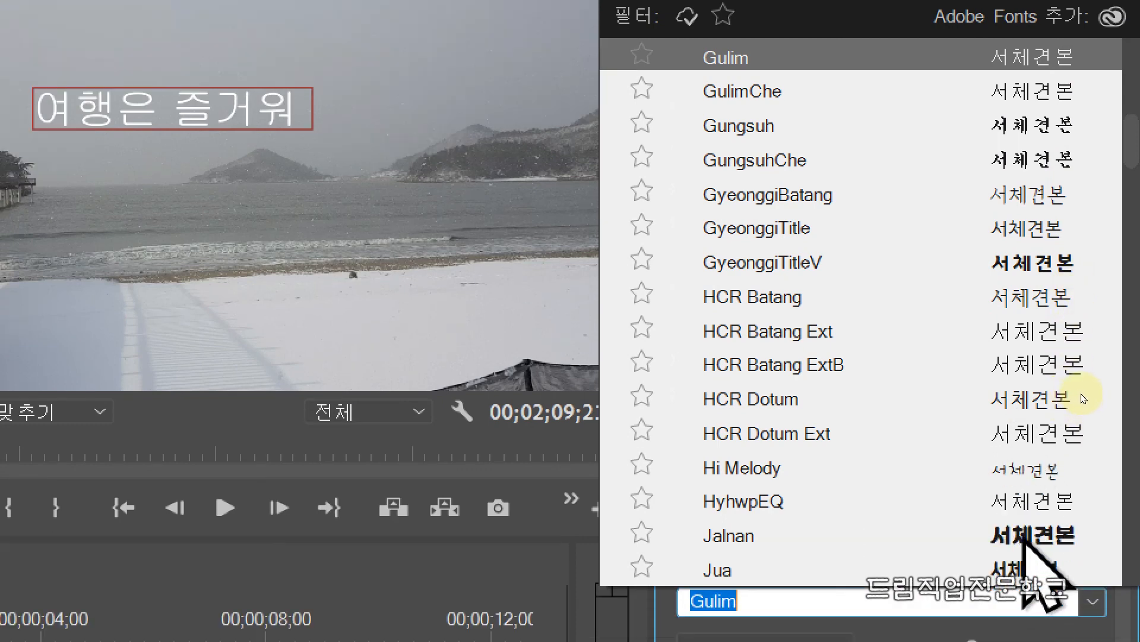
left_click(1021, 536)
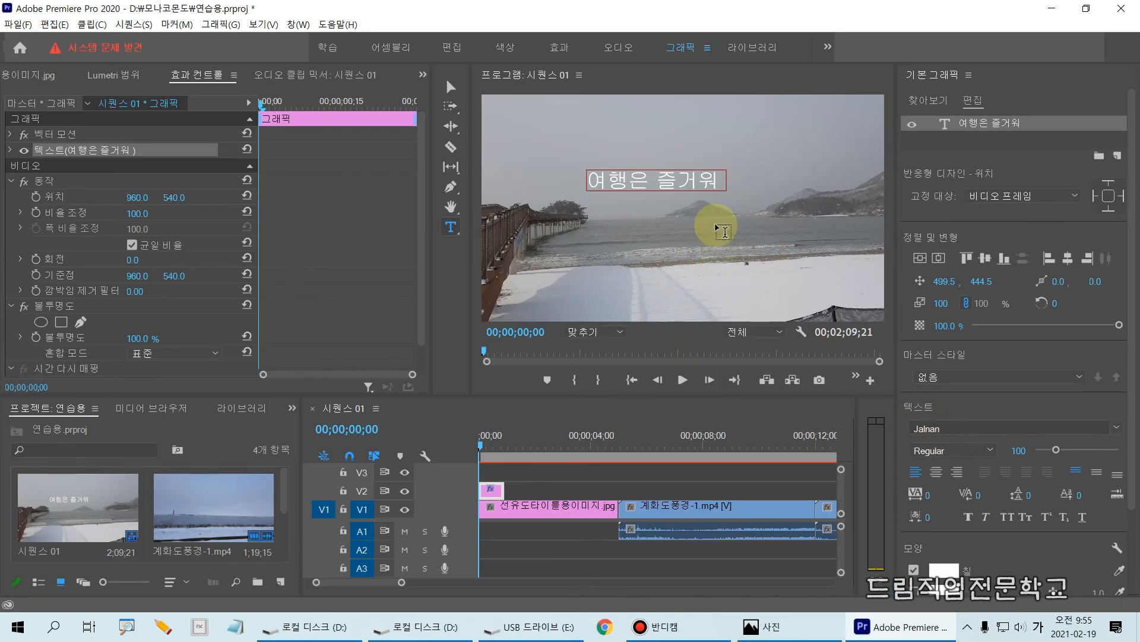
Select all characters of the title "여행은 즐거워" in the program preview and set their font to Jalnan
left_click_drag(579, 148, 759, 211)
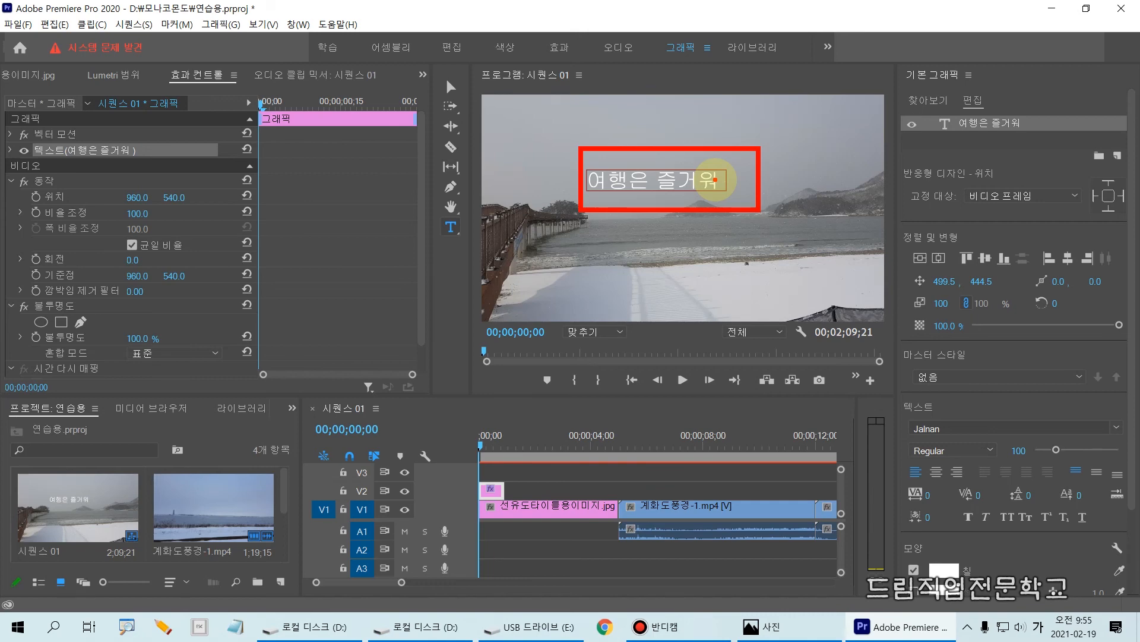
left_click_drag(717, 183, 594, 190)
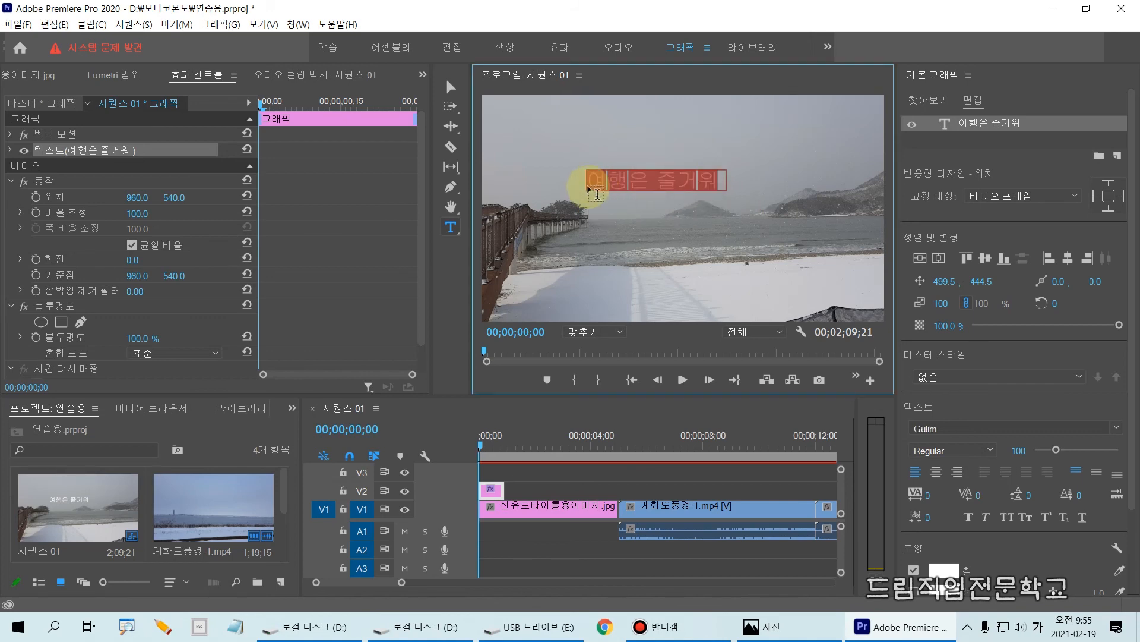
left_click_drag(722, 186, 582, 184)
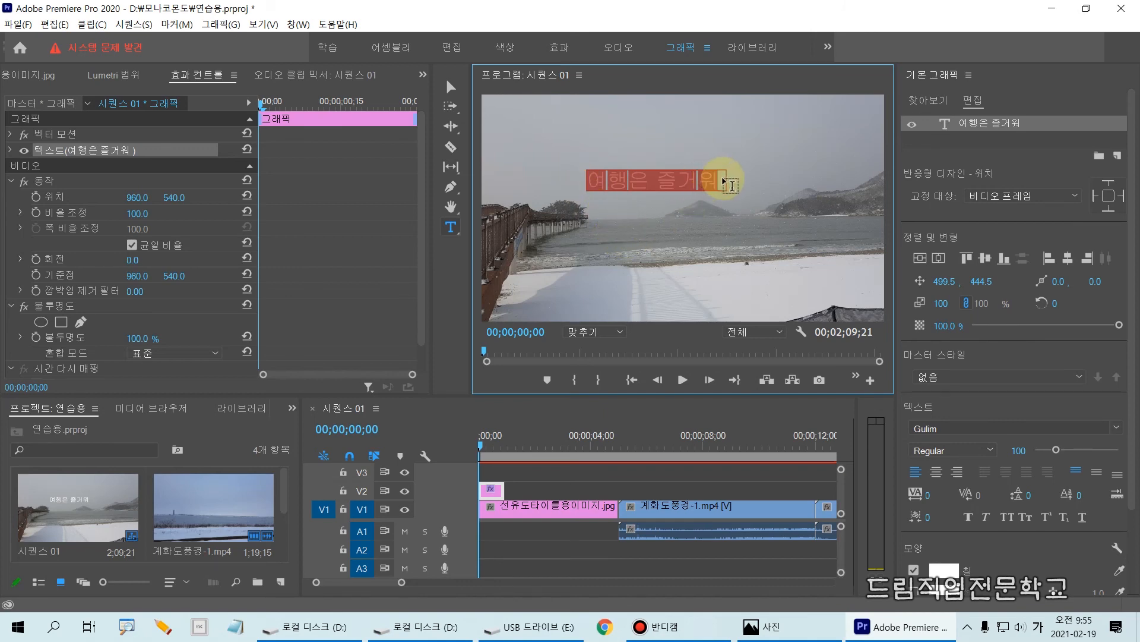
left_click_drag(726, 185, 564, 179)
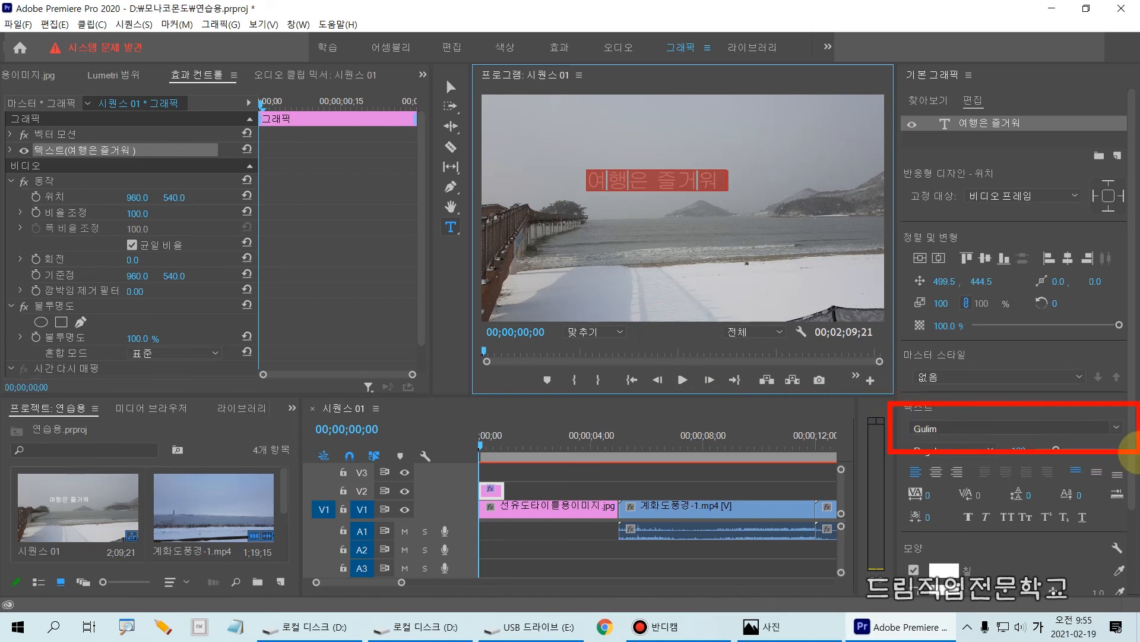
left_click(1119, 429)
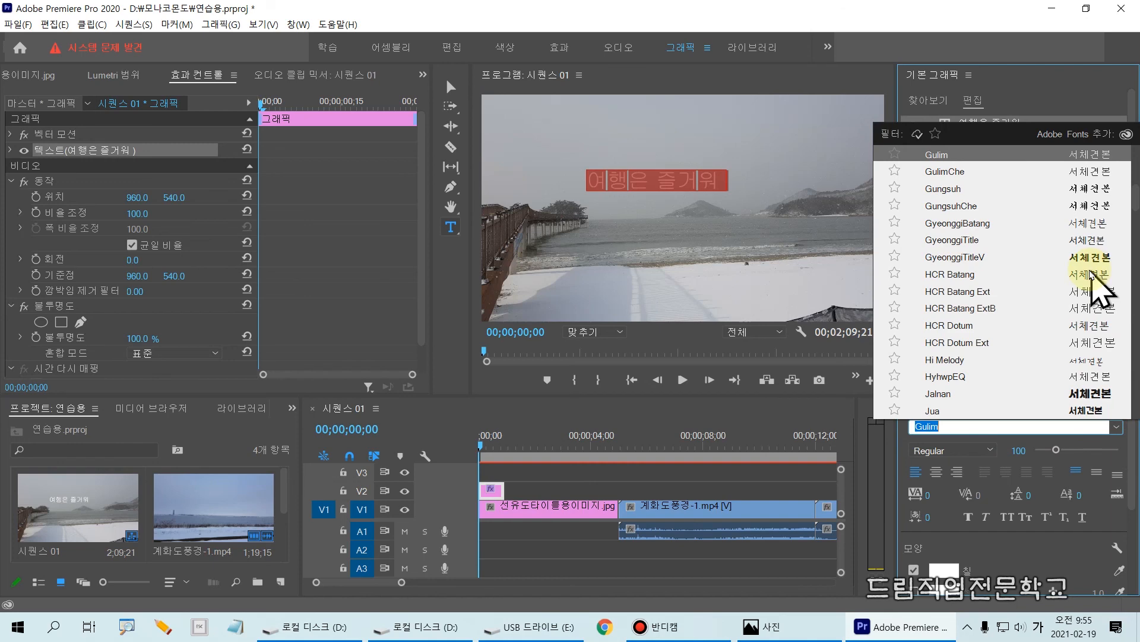
scroll(1057, 332, "down", 10)
scroll(1034, 348, "down", 15)
scroll(1038, 357, "down", 8)
left_click_drag(1135, 400, 1131, 110)
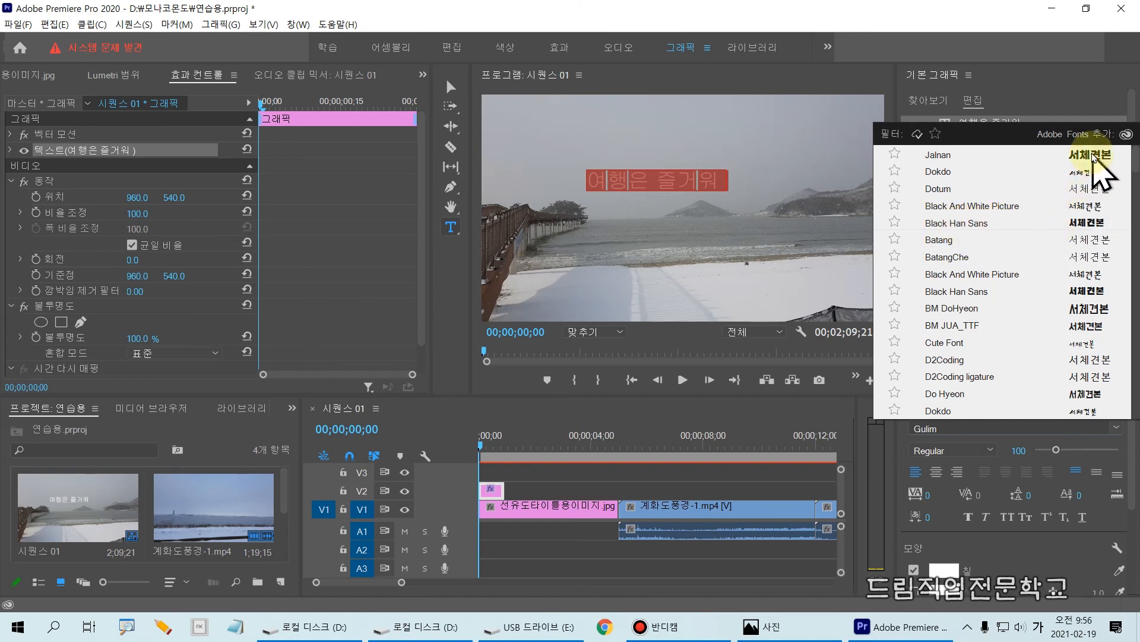
left_click(1090, 156)
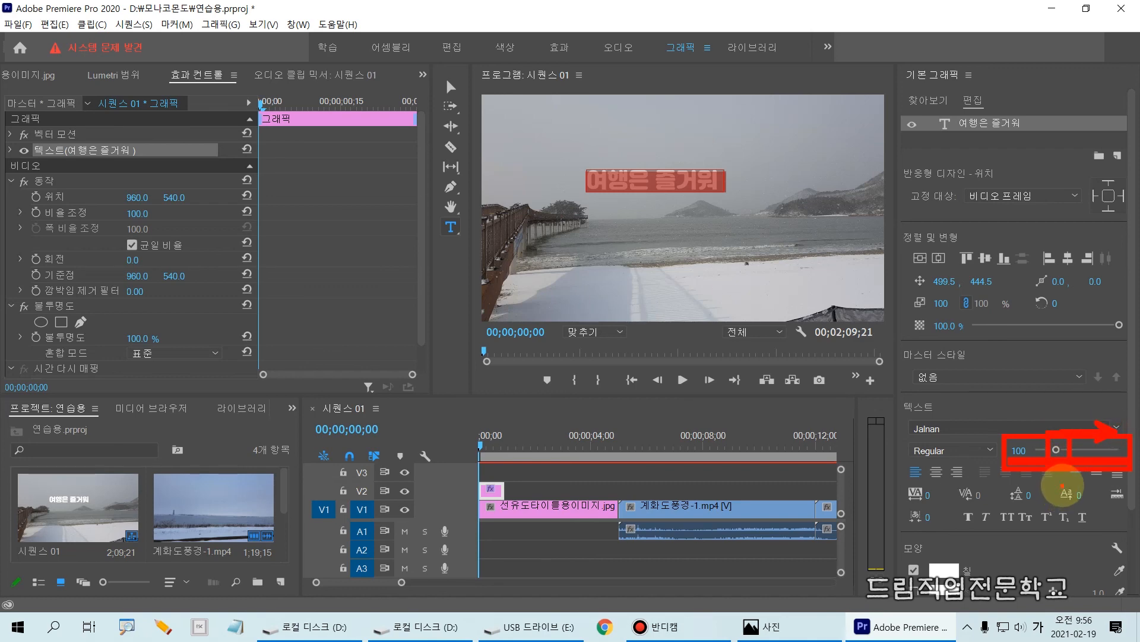
Enlarge the selected title text to font size 232
key("Escape")
left_click_drag(1056, 450, 1084, 458)
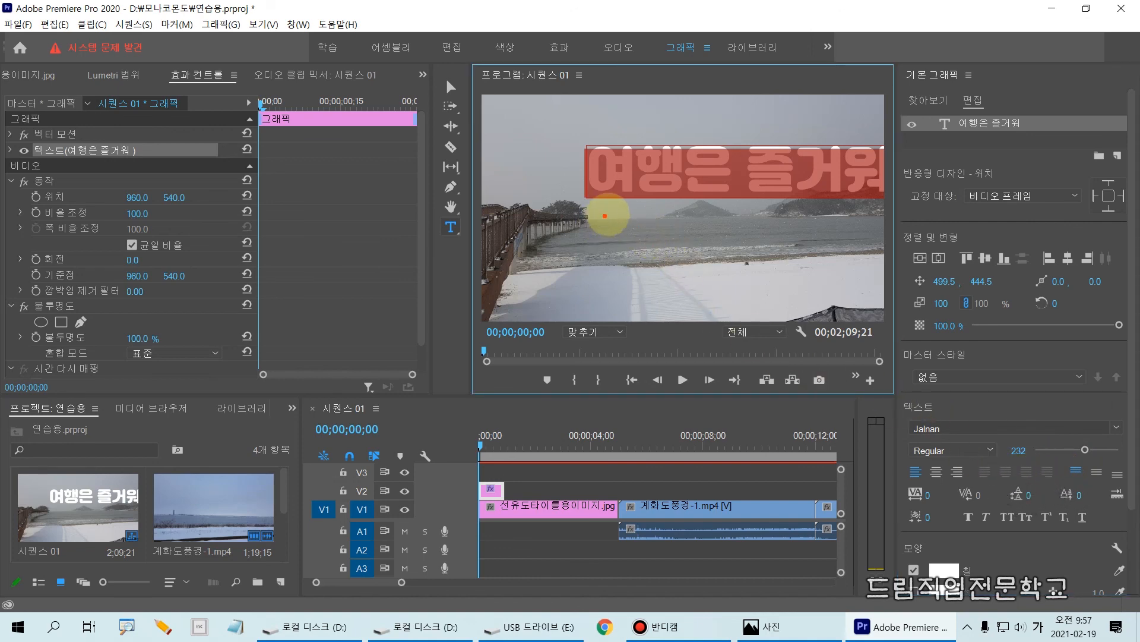
left_click_drag(659, 212, 454, 209)
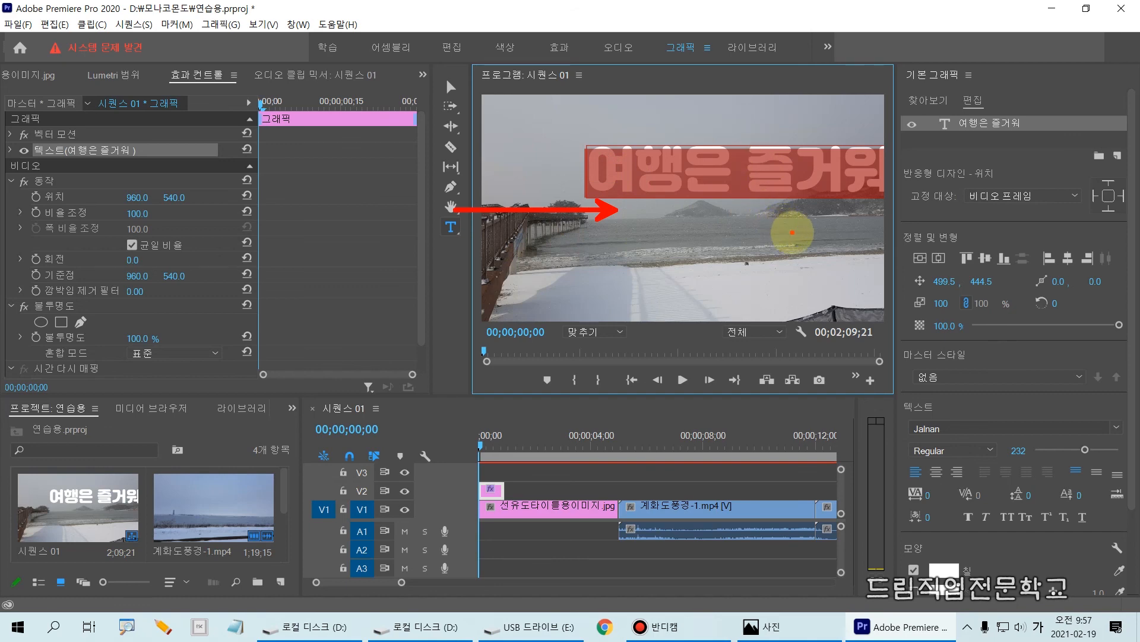
Center the title text both vertically and horizontally in the video frame
mouse_move(896, 218)
left_mouse_down()
mouse_move(911, 262)
mouse_move(1136, 278)
left_mouse_up()
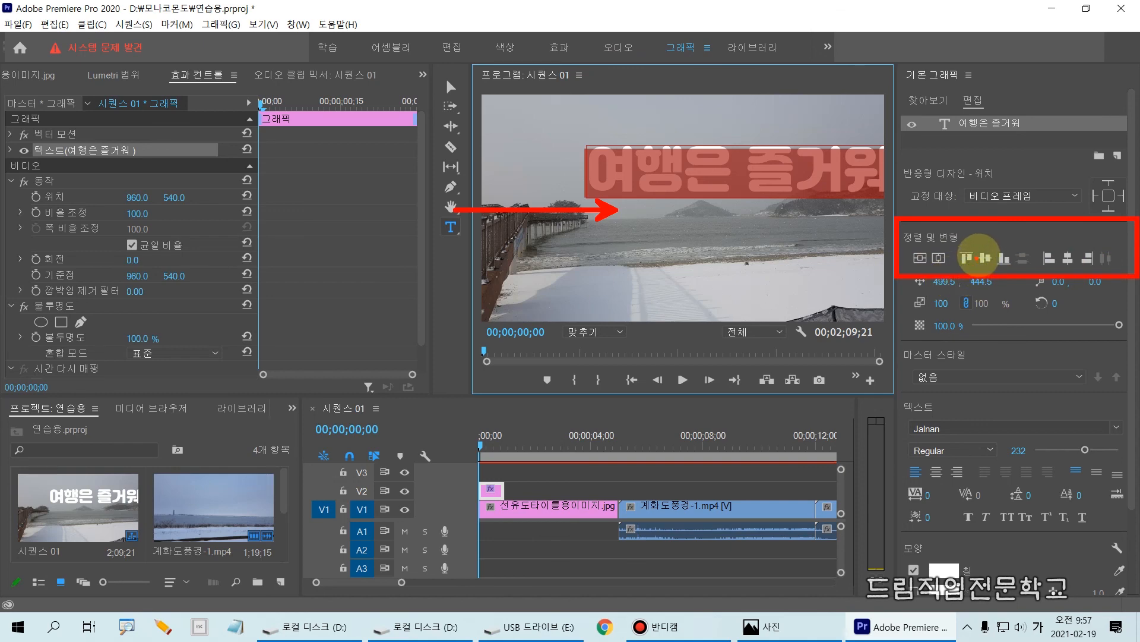
left_click_drag(980, 236, 999, 273)
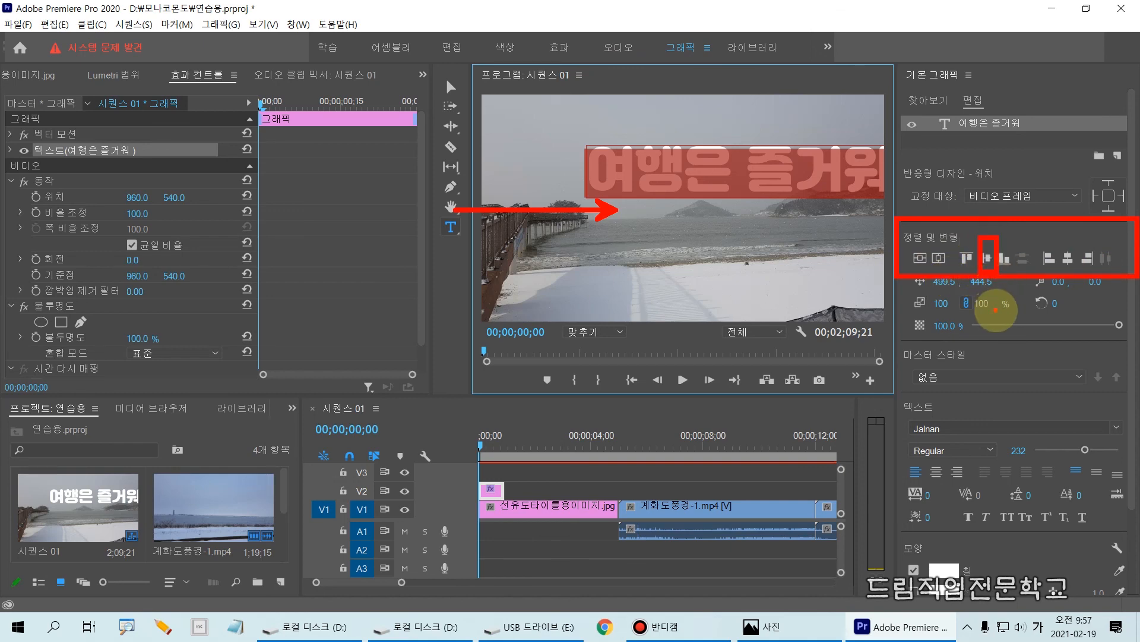
left_click_drag(1058, 238, 1083, 273)
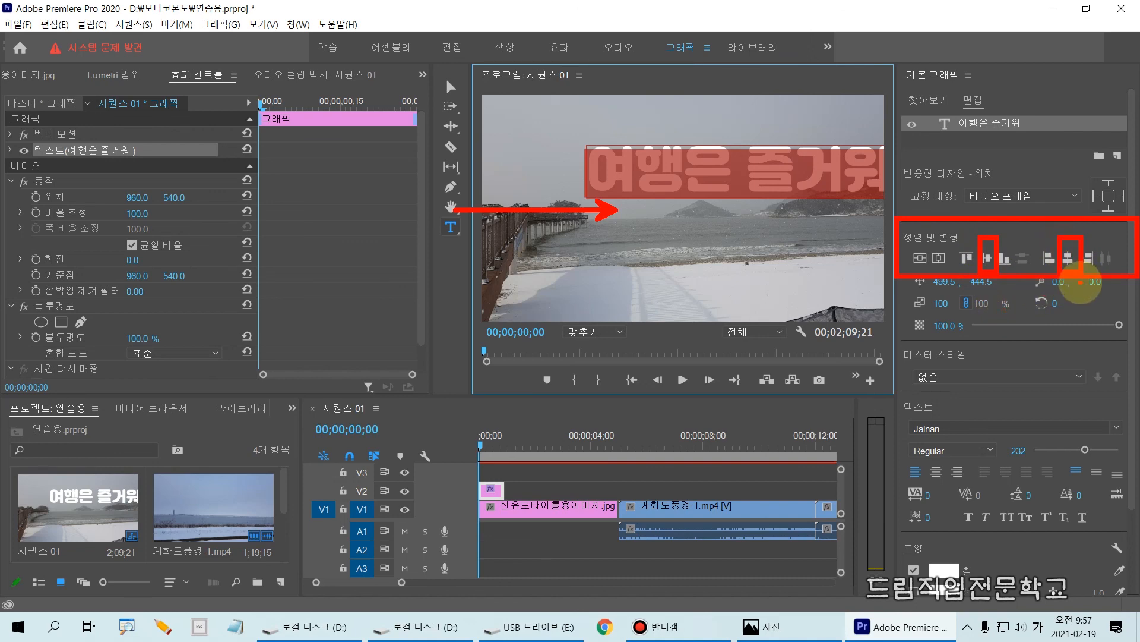
left_click(986, 258)
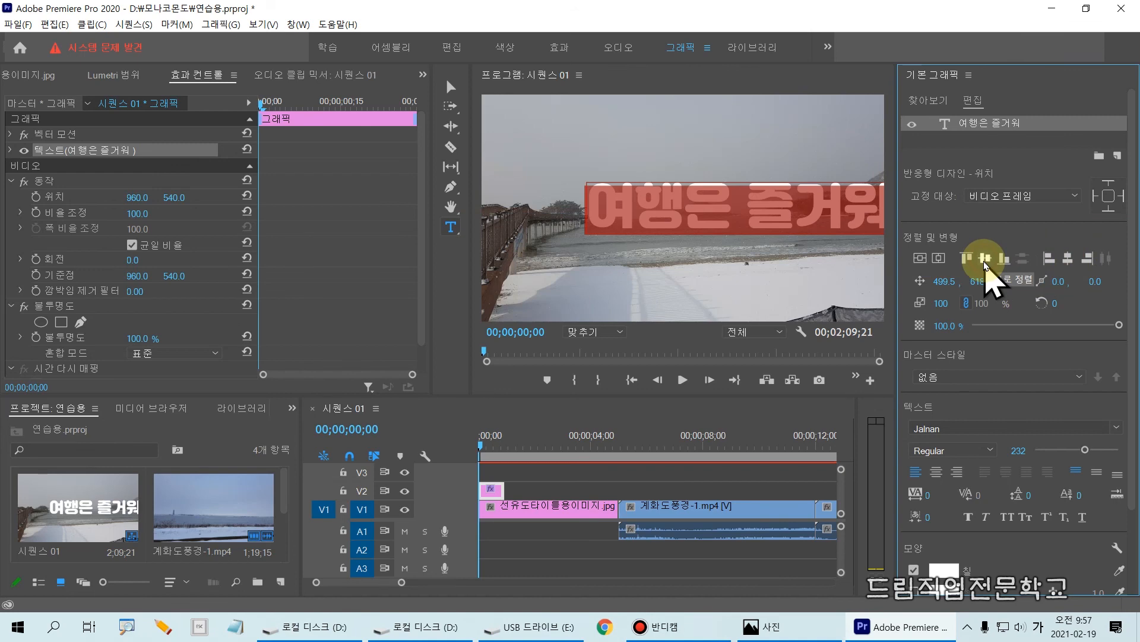
left_click(1066, 260)
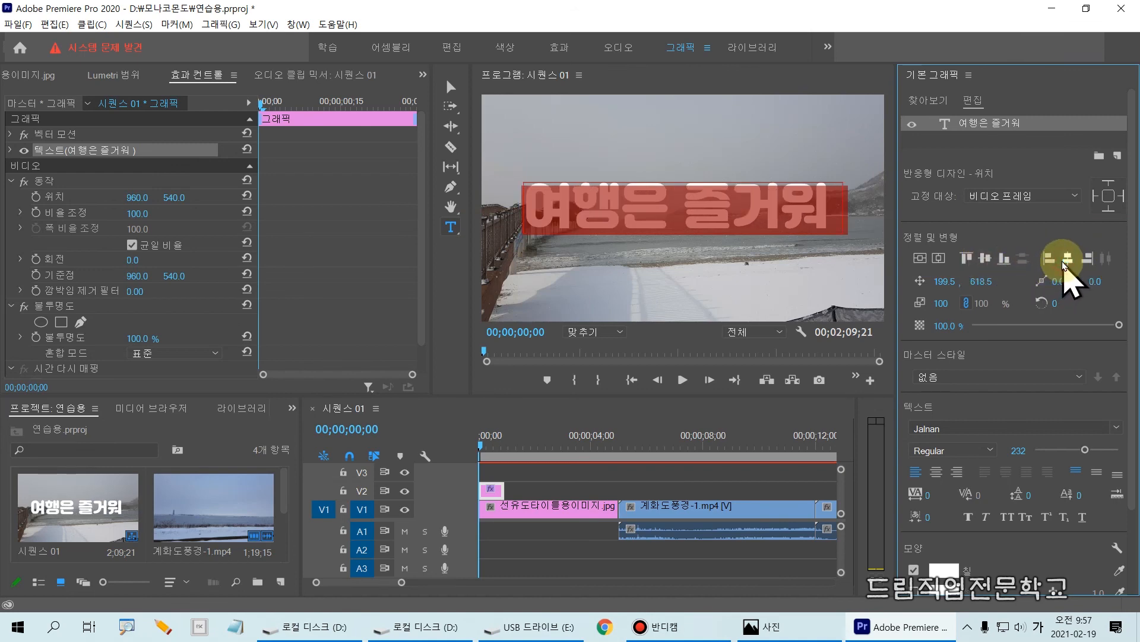
left_click_drag(946, 244, 1030, 274)
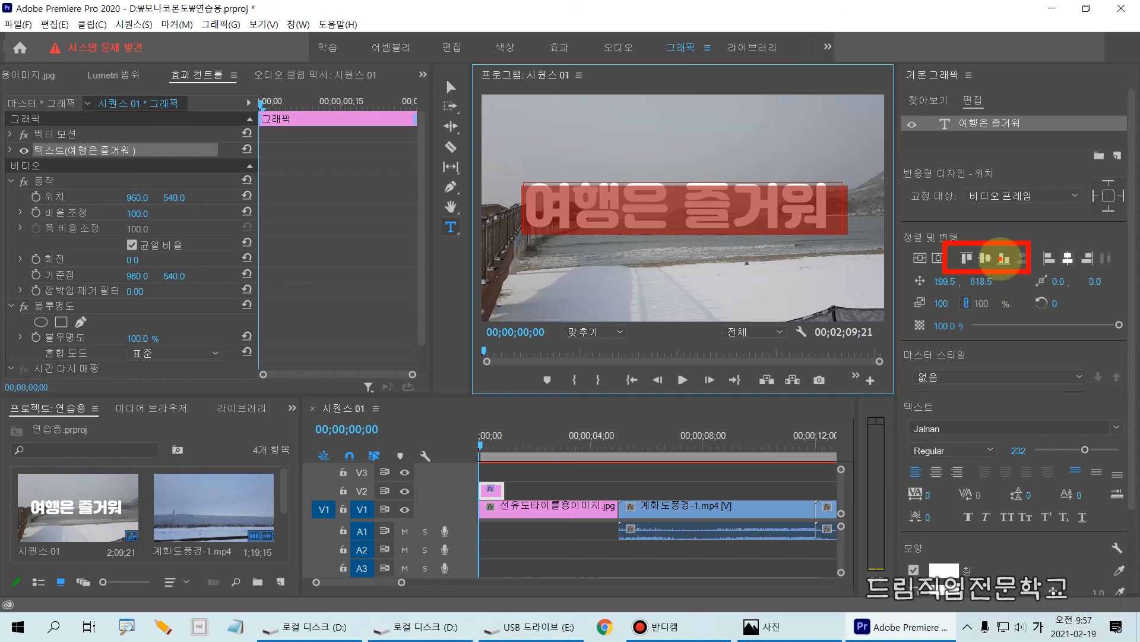
left_click_drag(972, 215, 1003, 296)
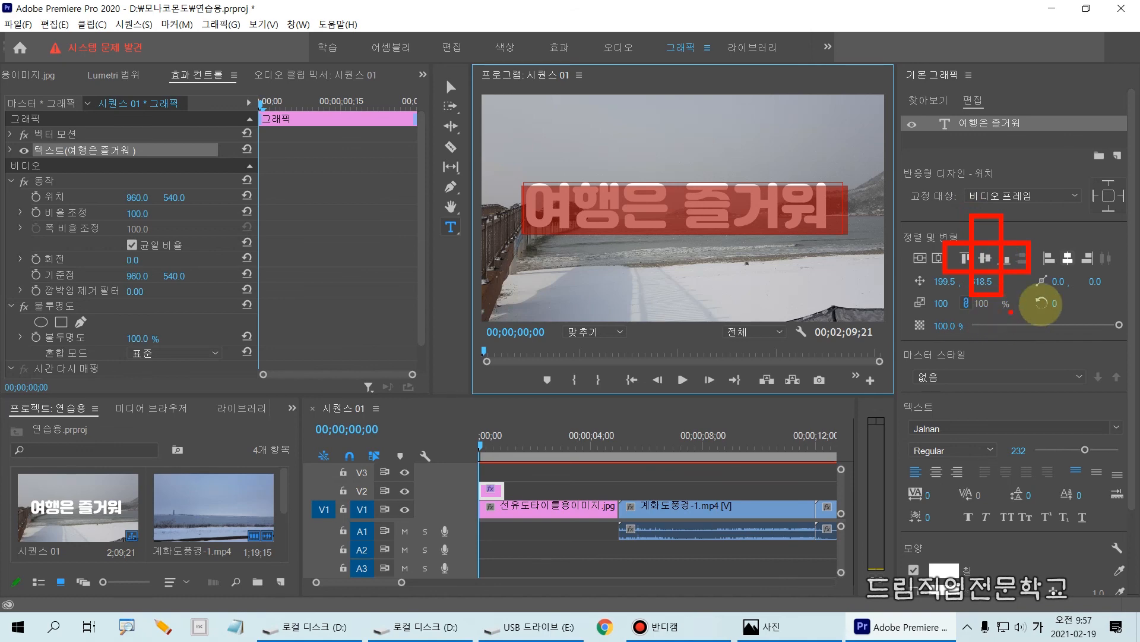
left_click_drag(1034, 222, 1116, 284)
left_click_drag(1058, 237, 1081, 279)
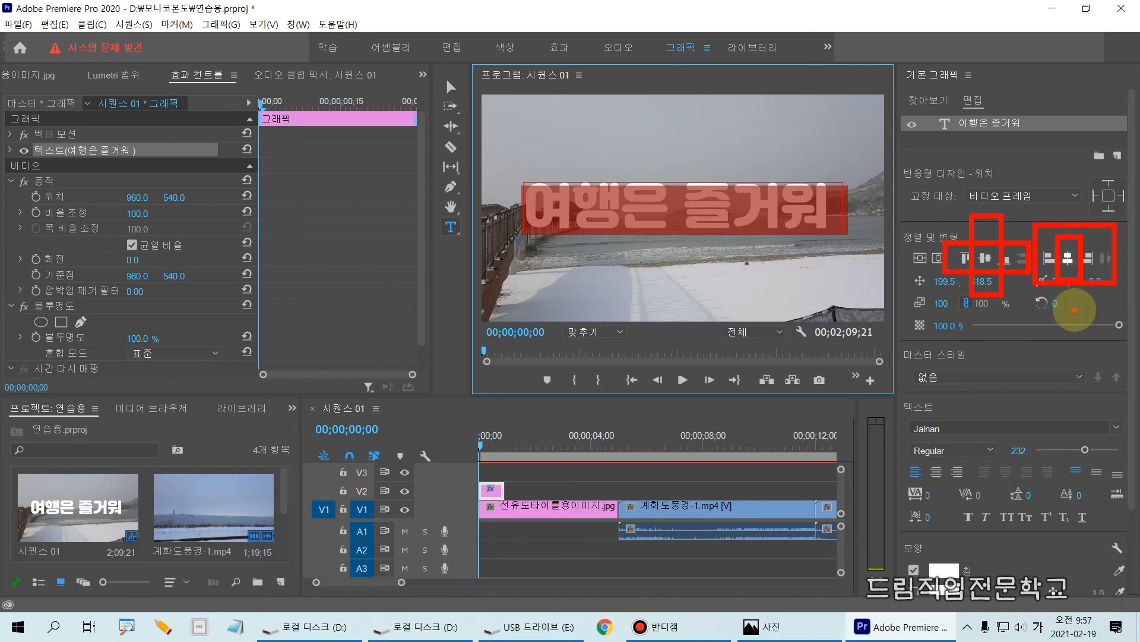
key("Escape")
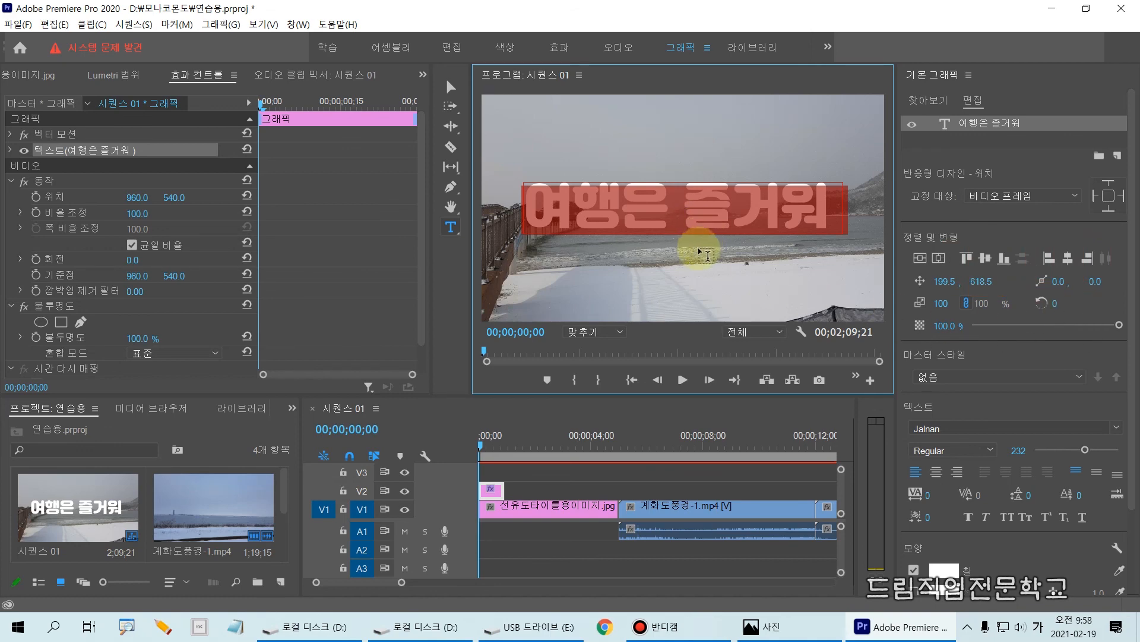
Deselect the title text with the Selection tool and switch to the 편집 (Editing) workspace
left_click(451, 87)
left_click(581, 267)
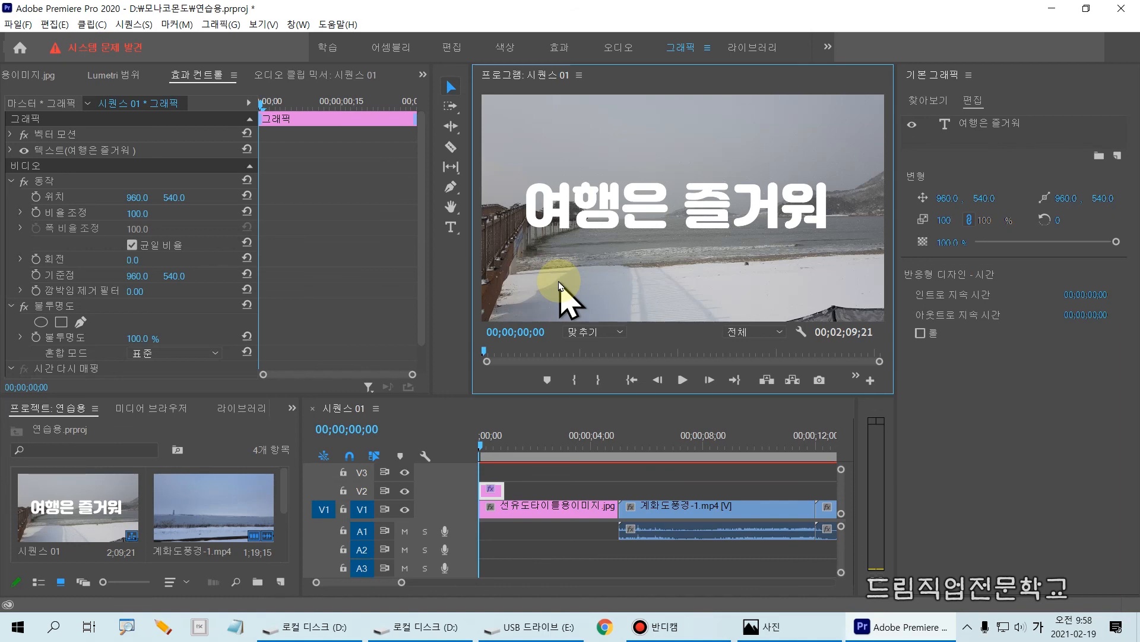
key("ctrl+2")
mouse_move(423, 14)
left_mouse_down()
mouse_move(457, 73)
mouse_move(477, 78)
left_mouse_up()
mouse_move(447, 43)
left_mouse_down()
mouse_move(455, 51)
mouse_move(470, 32)
left_mouse_up()
key("Escape")
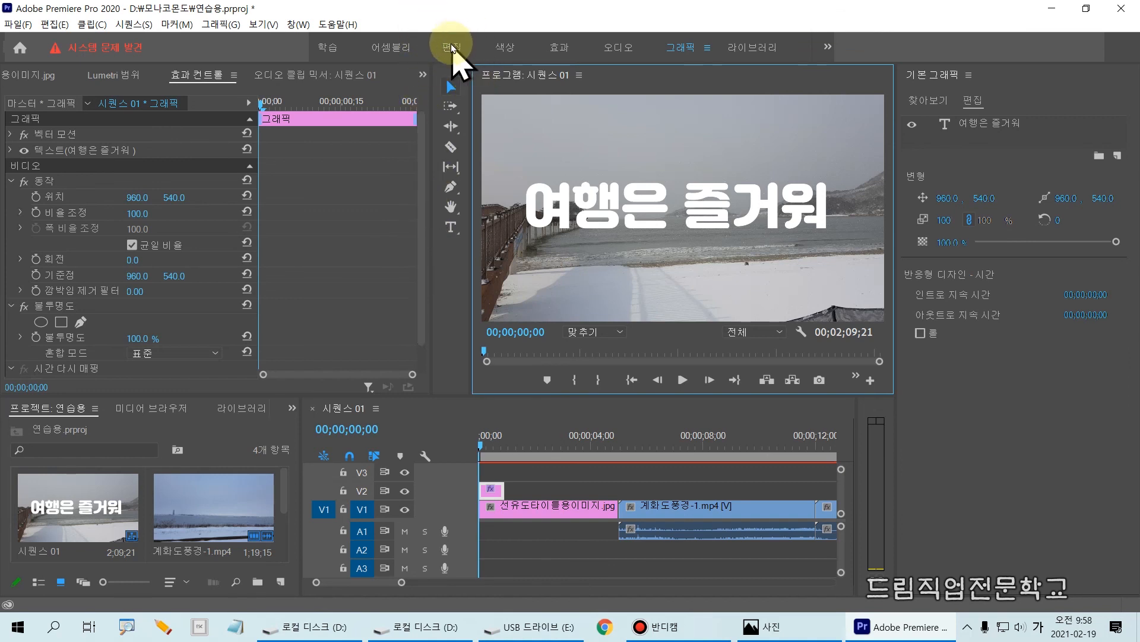
left_click_drag(435, 29, 479, 71)
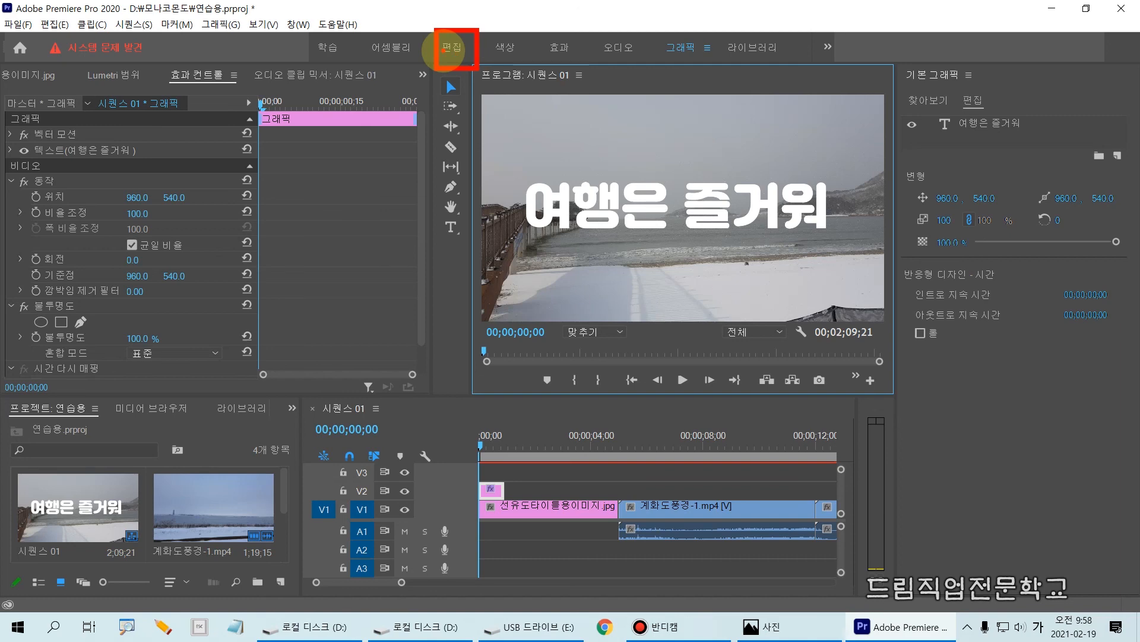
key("Escape")
left_click(454, 53)
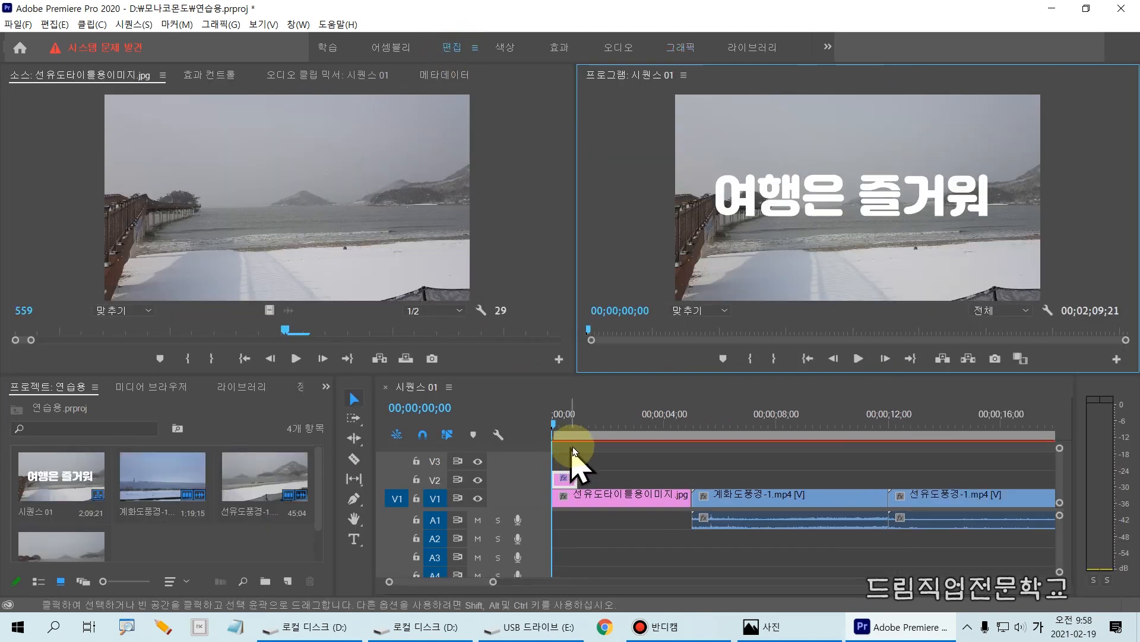
Play 시퀀스 01 from the start to check how long the title stays over the still image
left_click(577, 449)
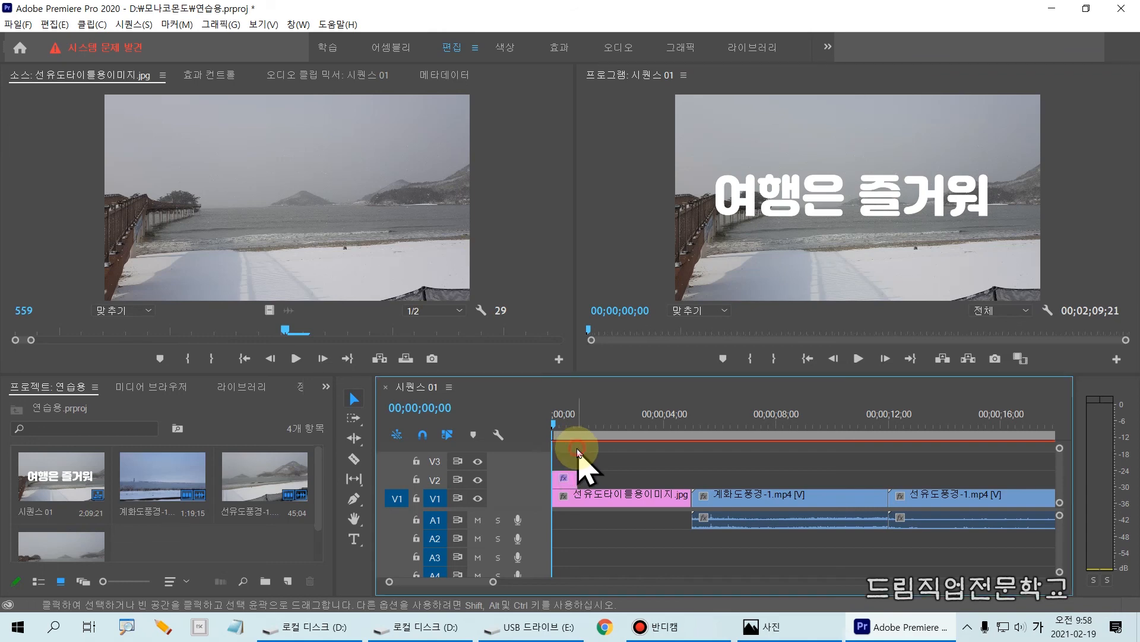
key("minus")
key("minus")
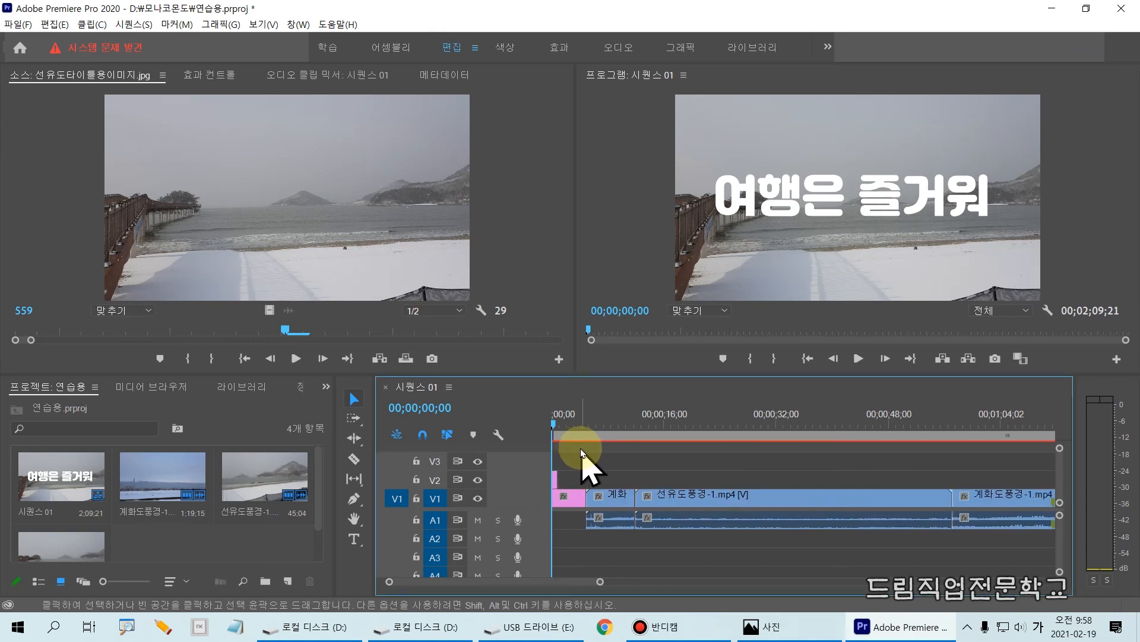
key("space")
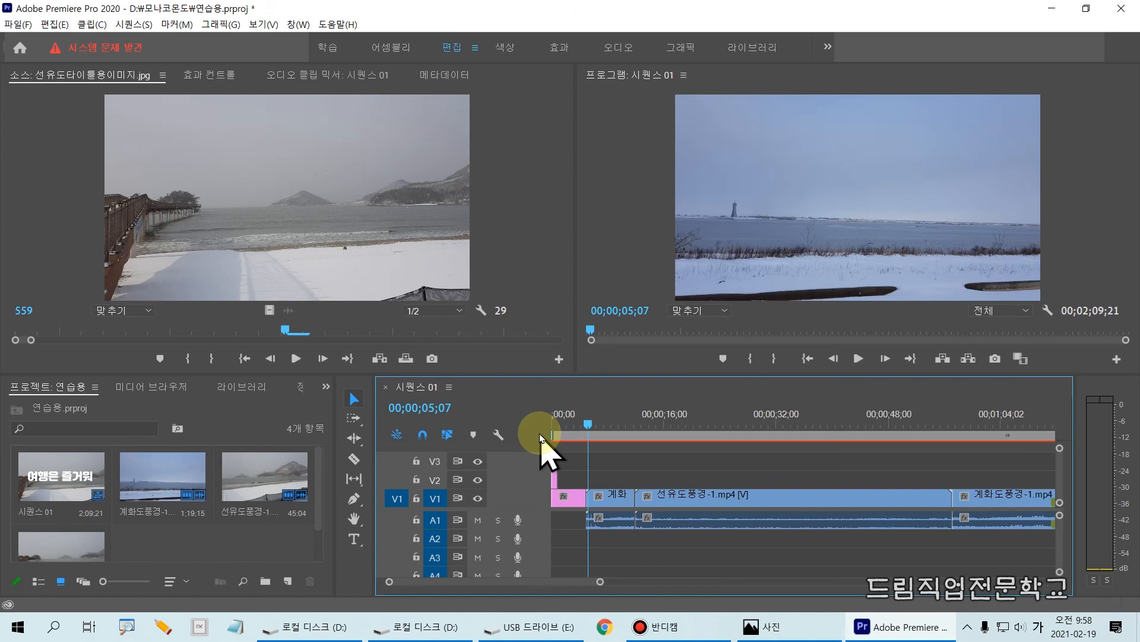
Extend the title graphic clip on V2 to 00;00;05;00, matching the end of the still image below it
left_click(583, 439)
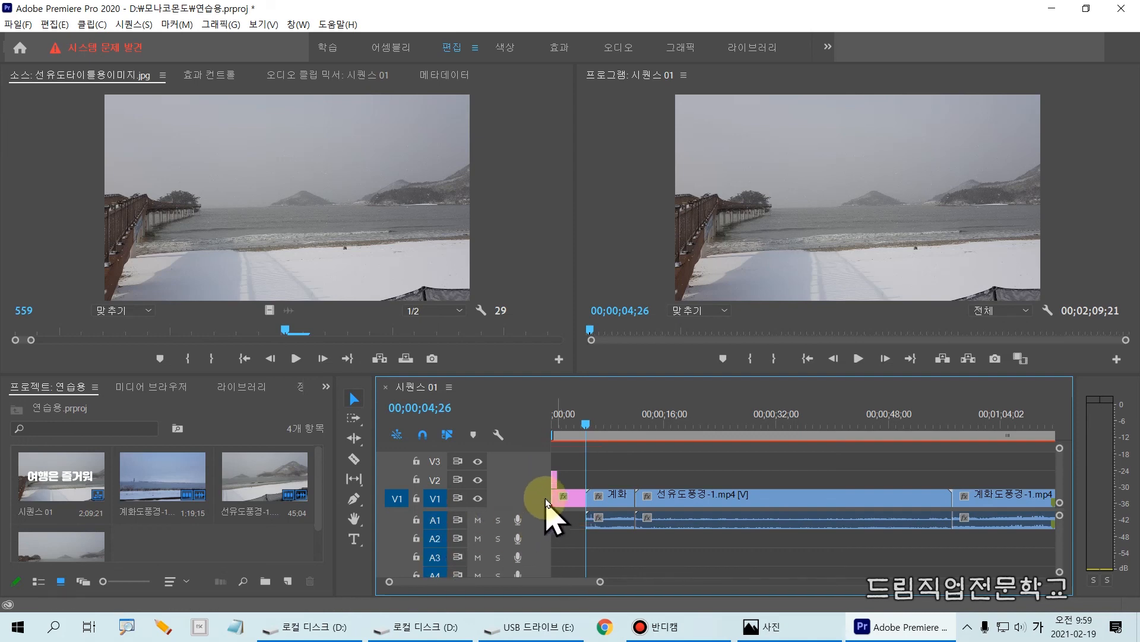
scroll(546, 501, "up", 4)
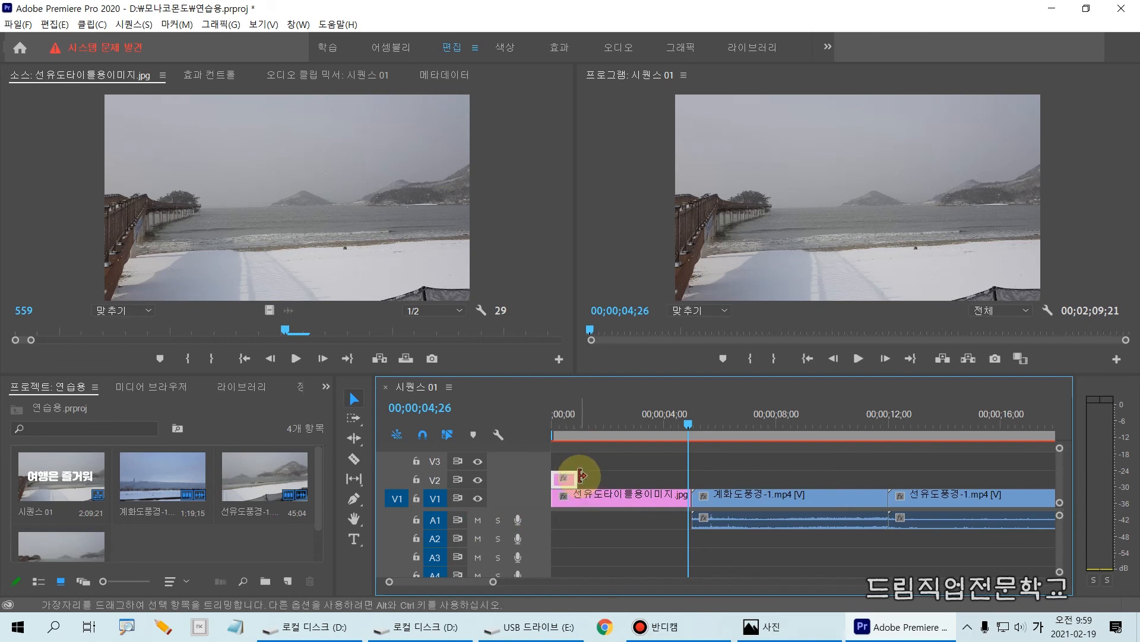
left_click_drag(581, 475, 693, 426)
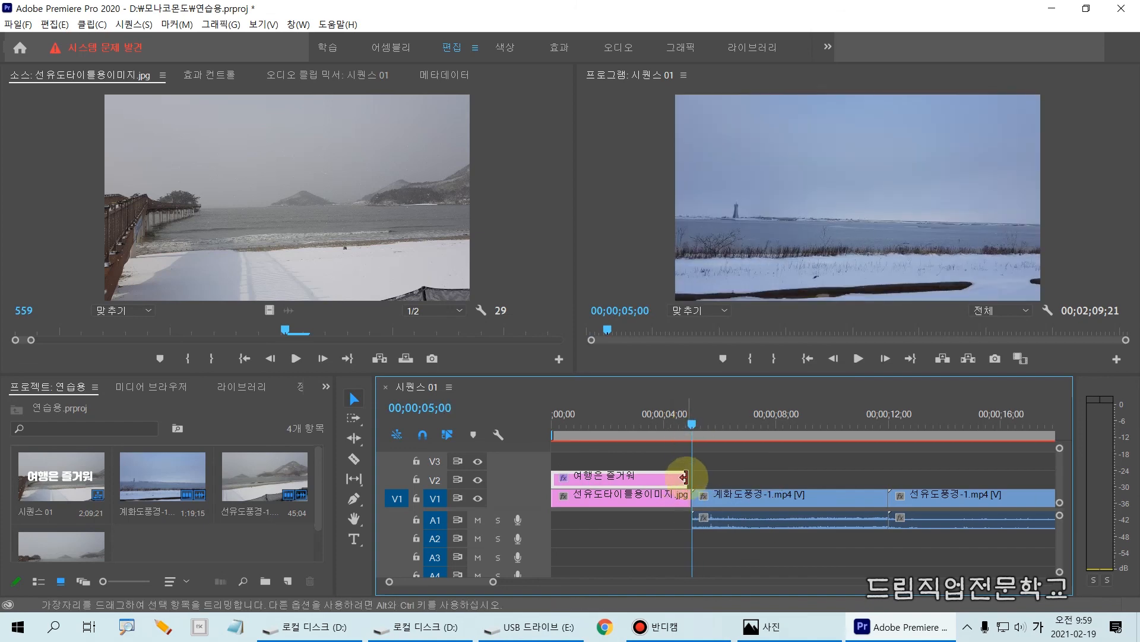
left_click_drag(687, 478, 692, 478)
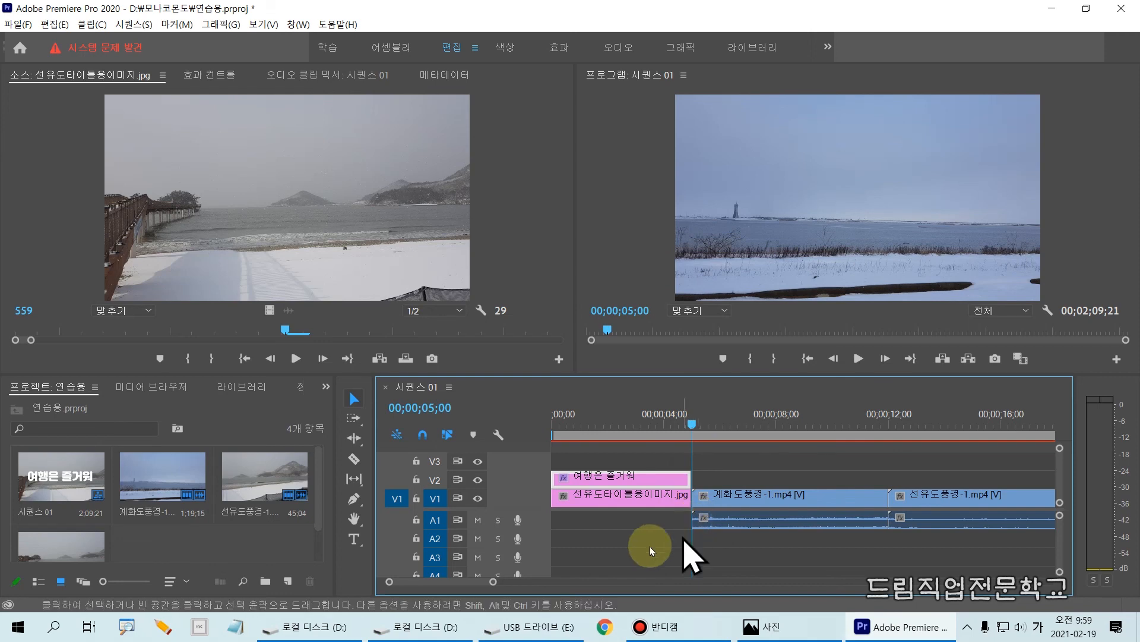
left_click(625, 539)
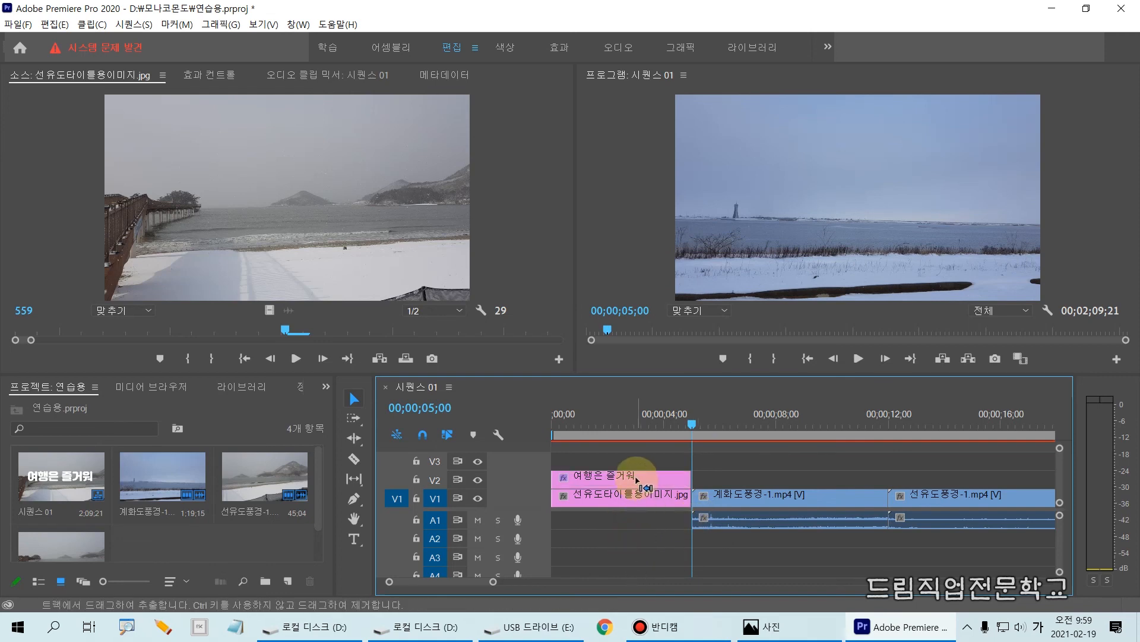
left_click_drag(530, 450, 705, 531)
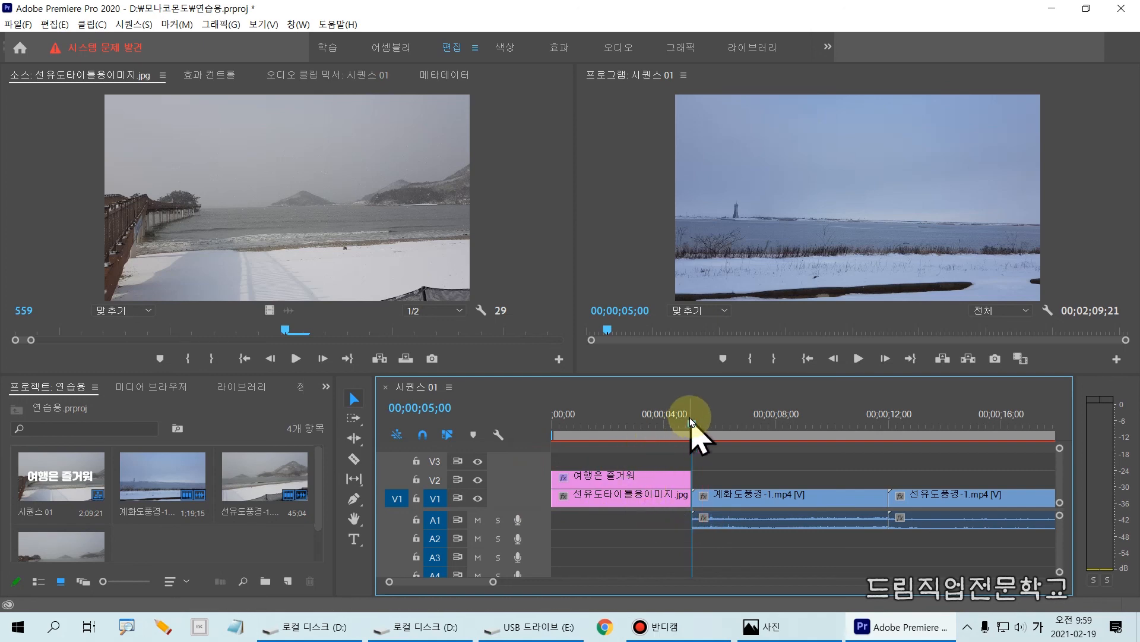
Play the sequence from the beginning past the end of the title image to review the extended title
left_click_drag(692, 424, 515, 422)
key("space")
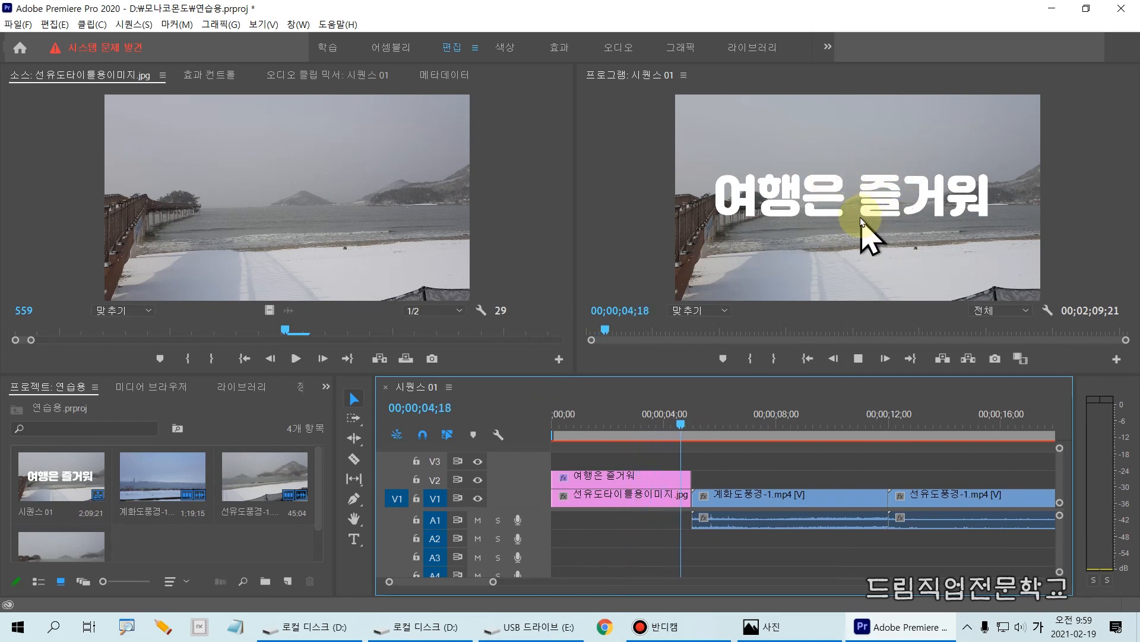
key("space")
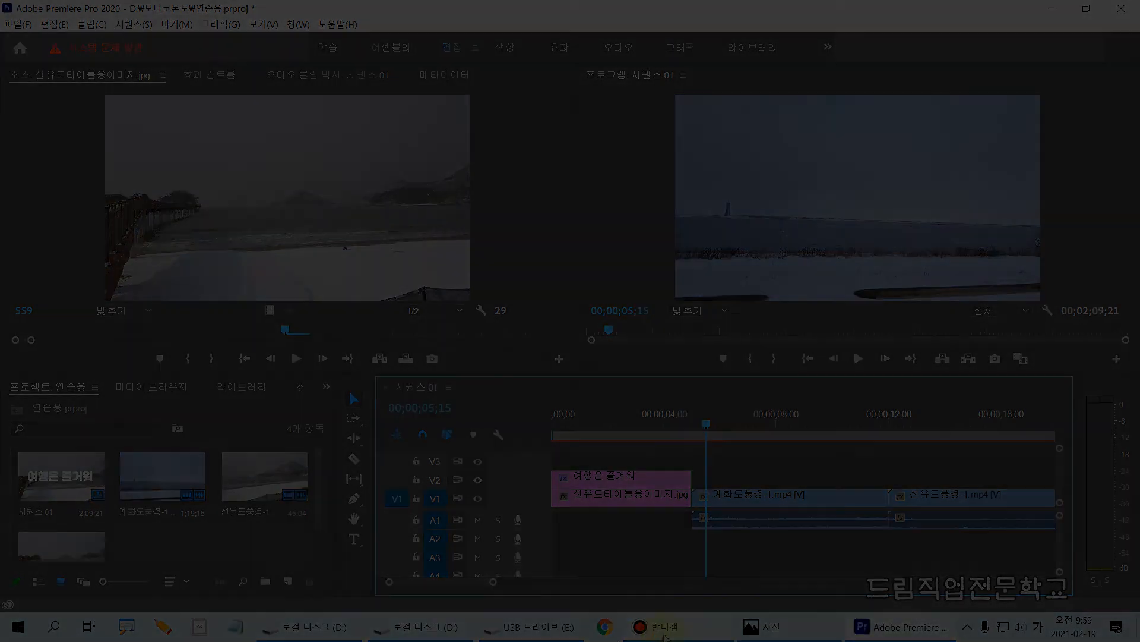
mouse_move(665, 636)
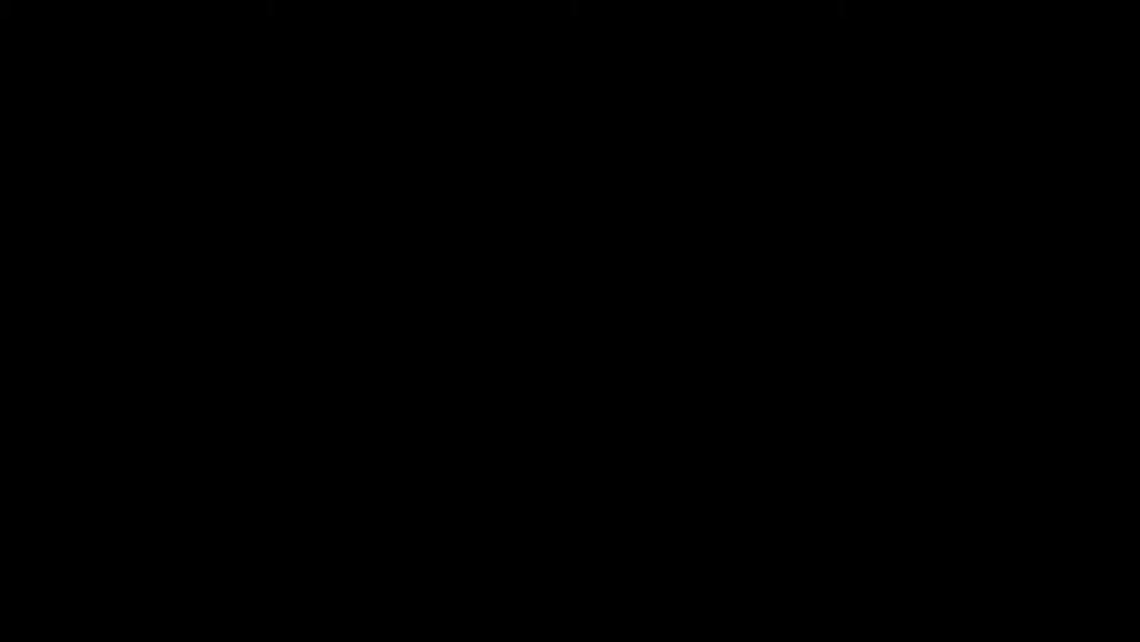